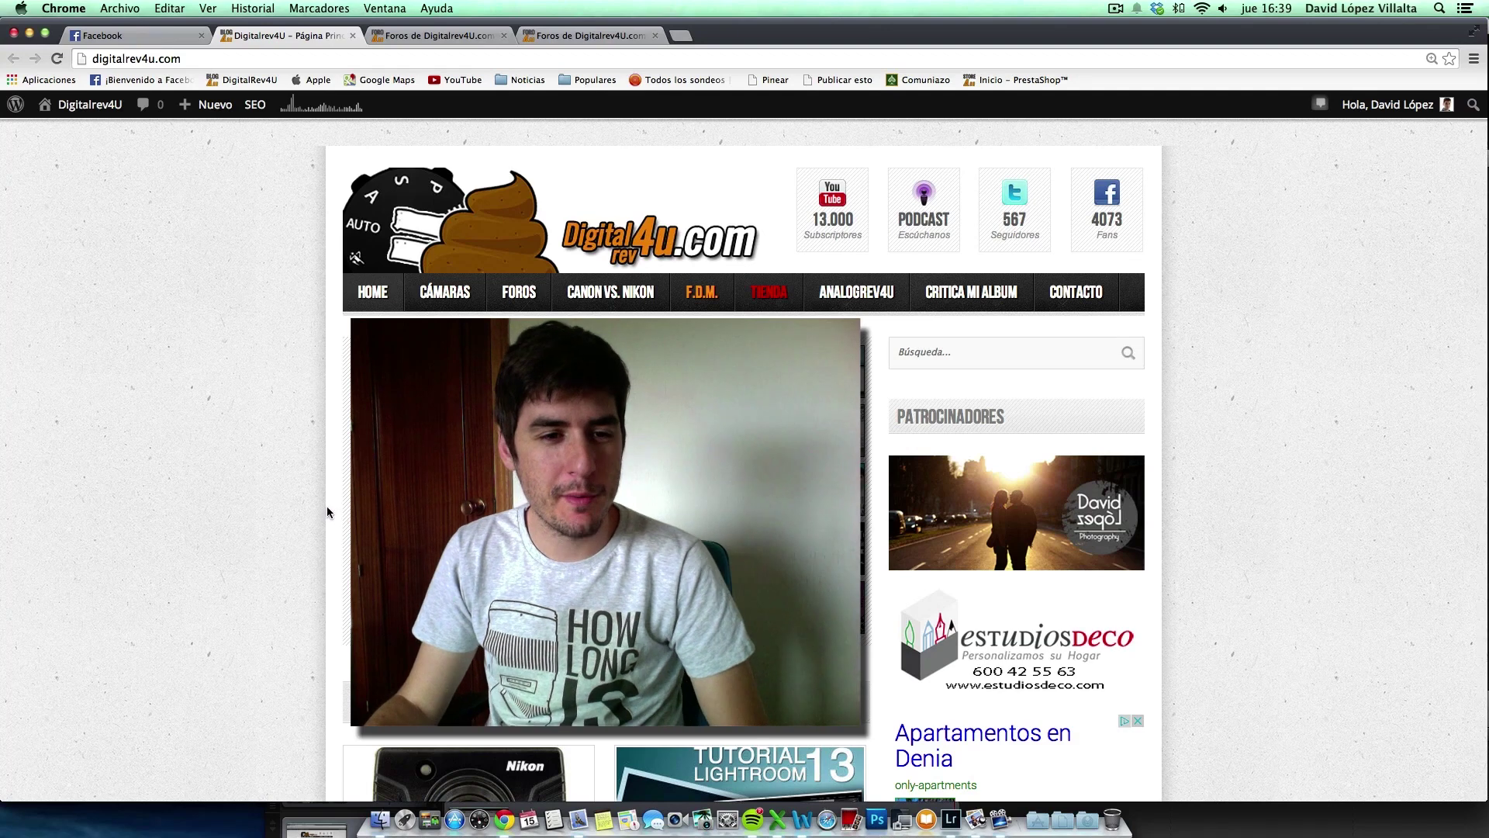
# - Open the Edición RAW 013 article from the Digitalrev4u home page
pyautogui.scroll(-8, 327, 508)
pyautogui.scroll(-15, 328, 511)
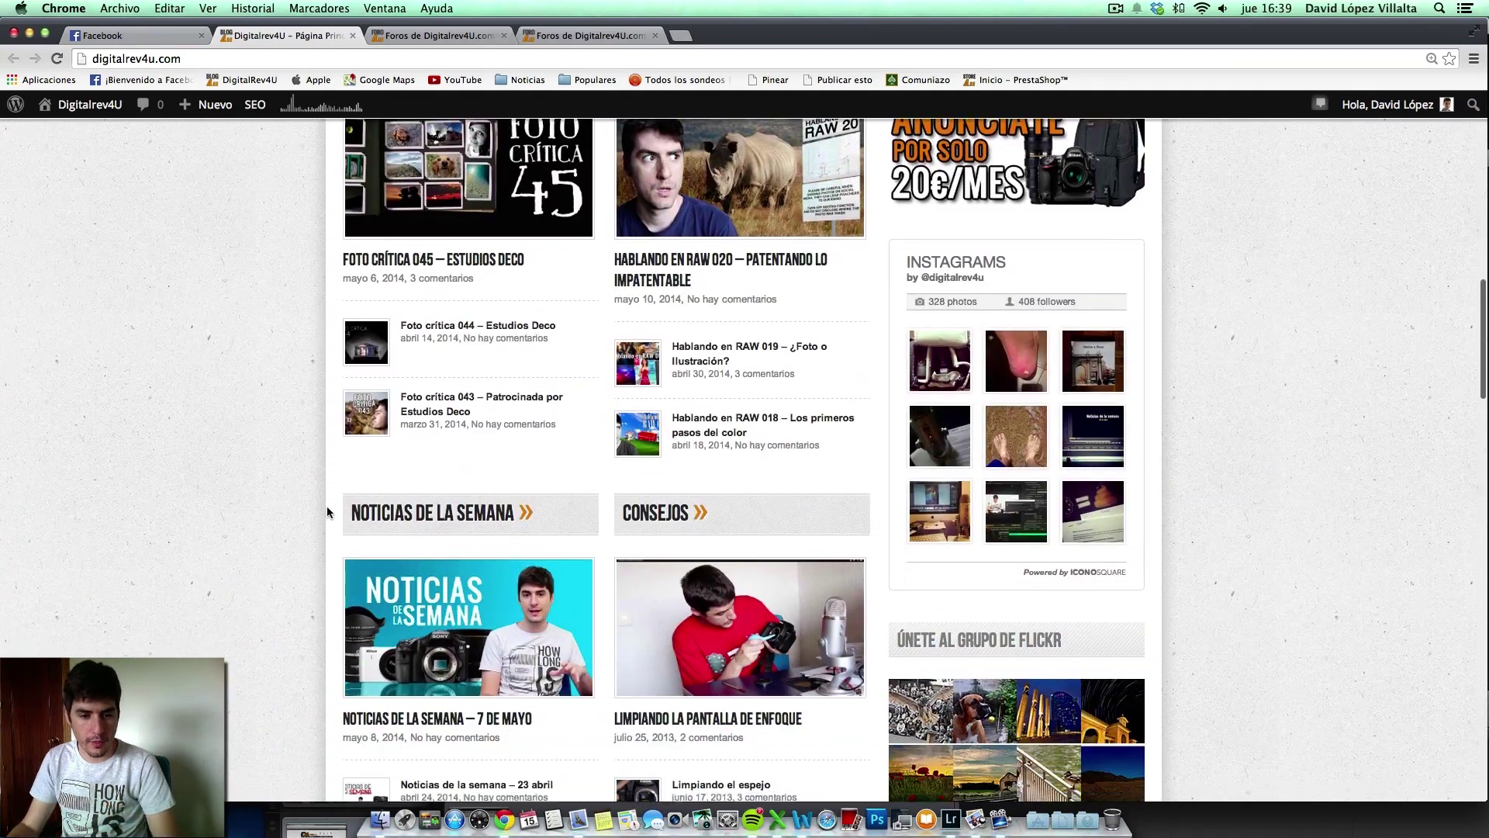
pyautogui.scroll(-3, 327, 511)
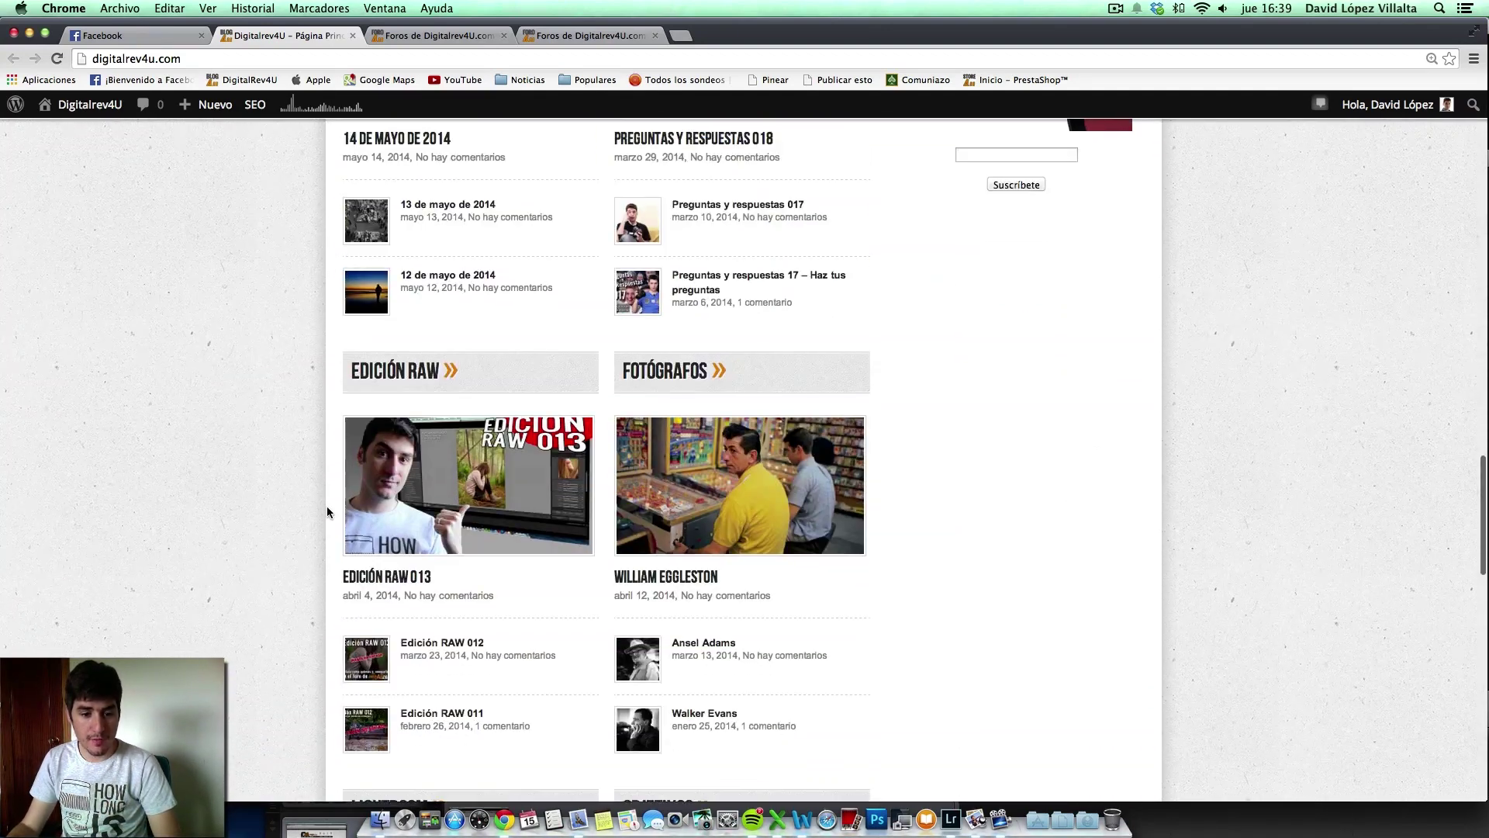
pyautogui.click(380, 578)
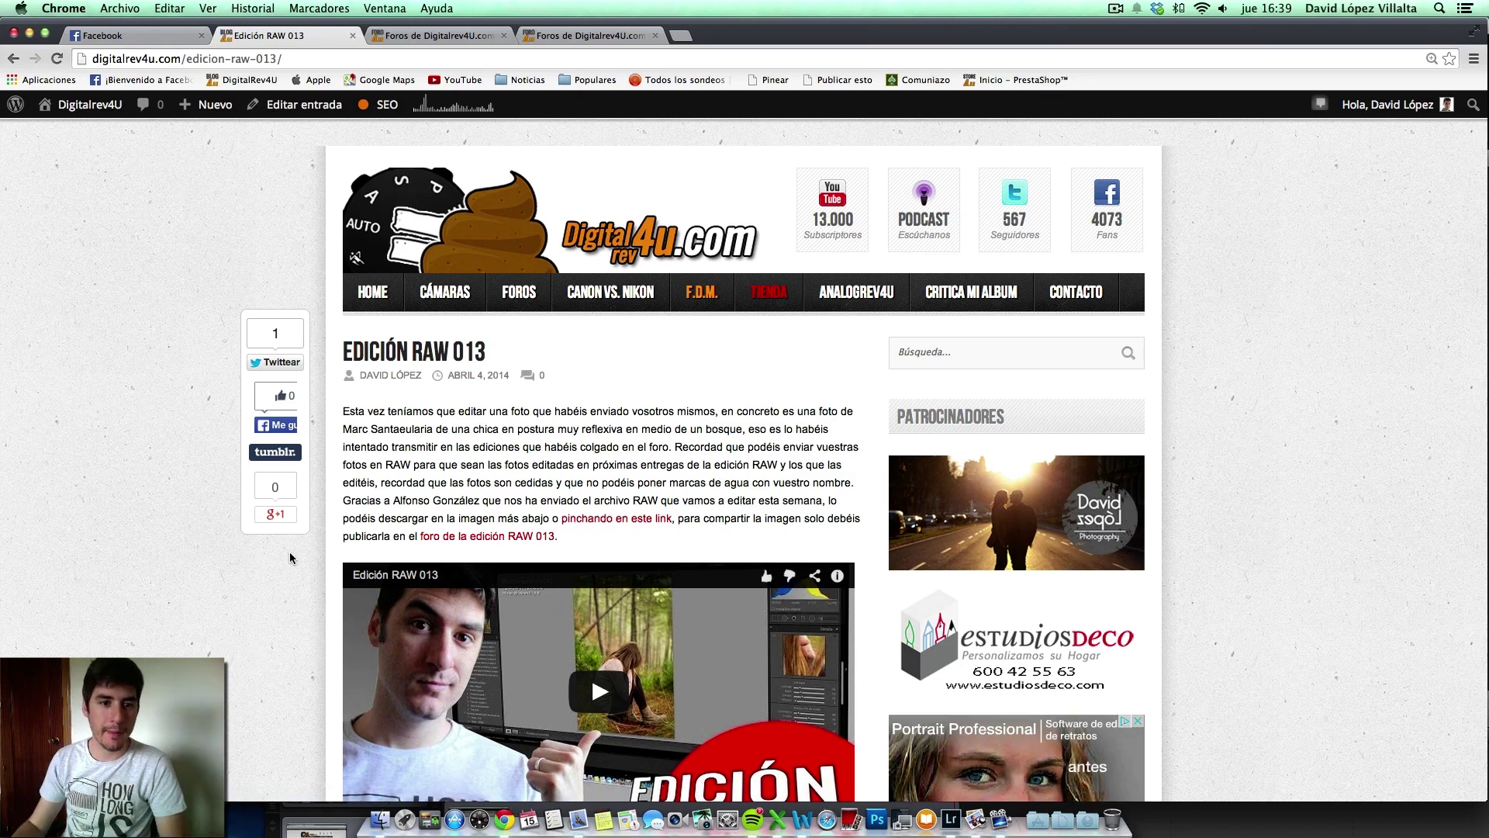
# - Examine the Edición RAW 013 article and the unedited Edición RAW 014 climbing image it offers for download
pyautogui.scroll(-10, 341, 555)
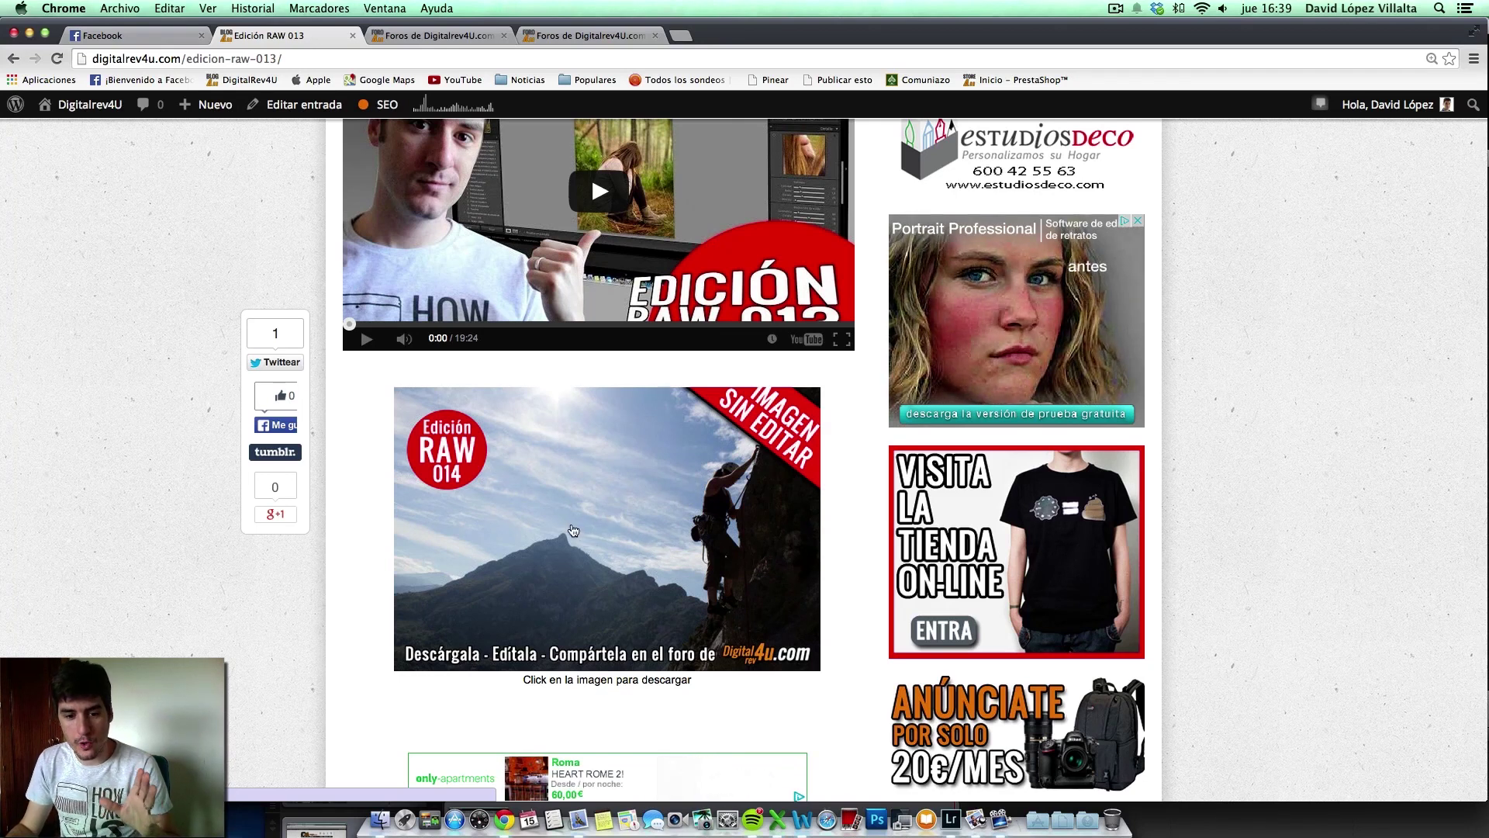
pyautogui.click(460, 41)
pyautogui.click(286, 40)
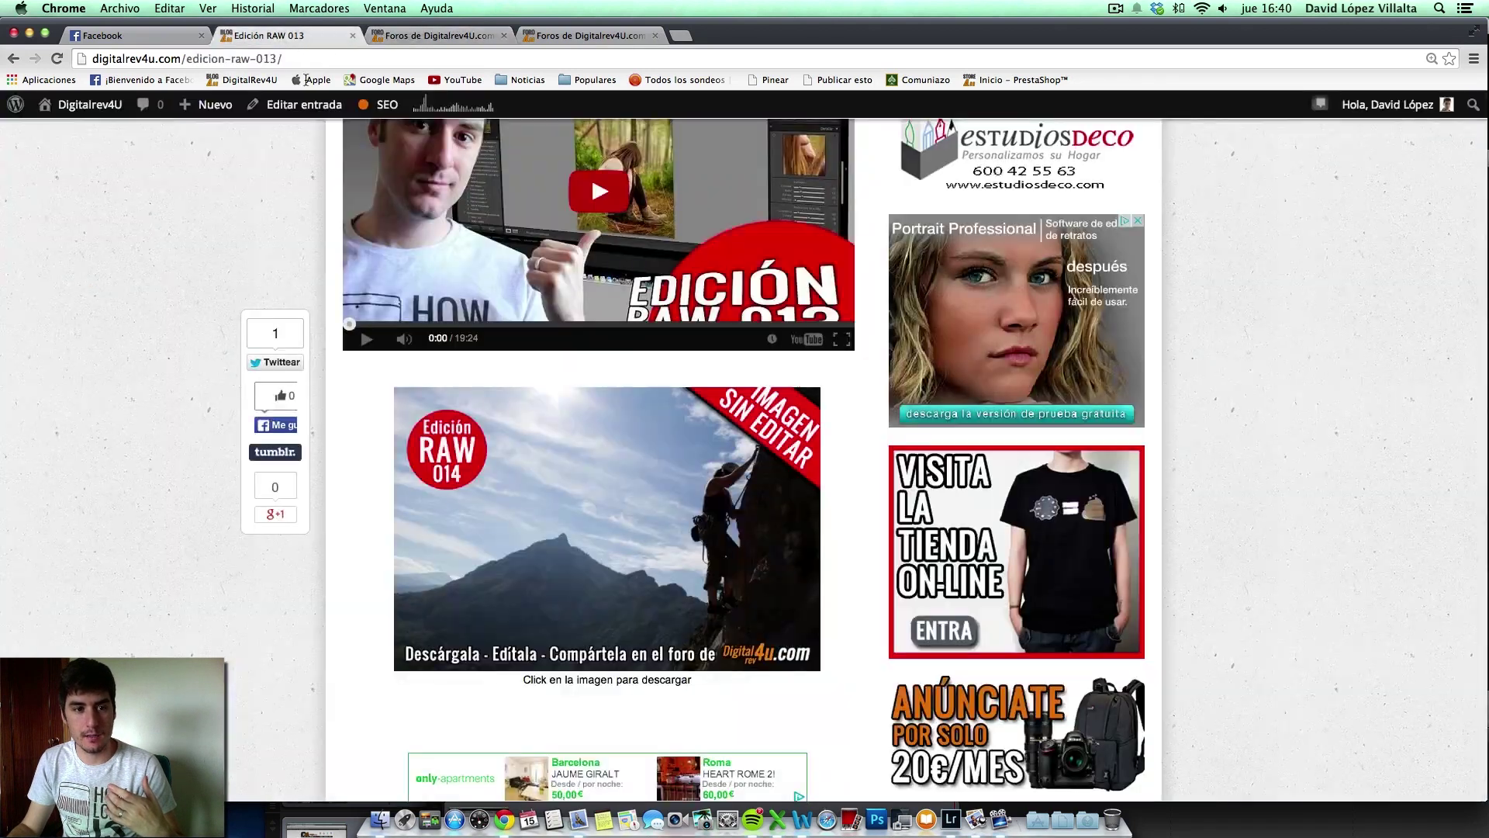
pyautogui.scroll(-1, 666, 631)
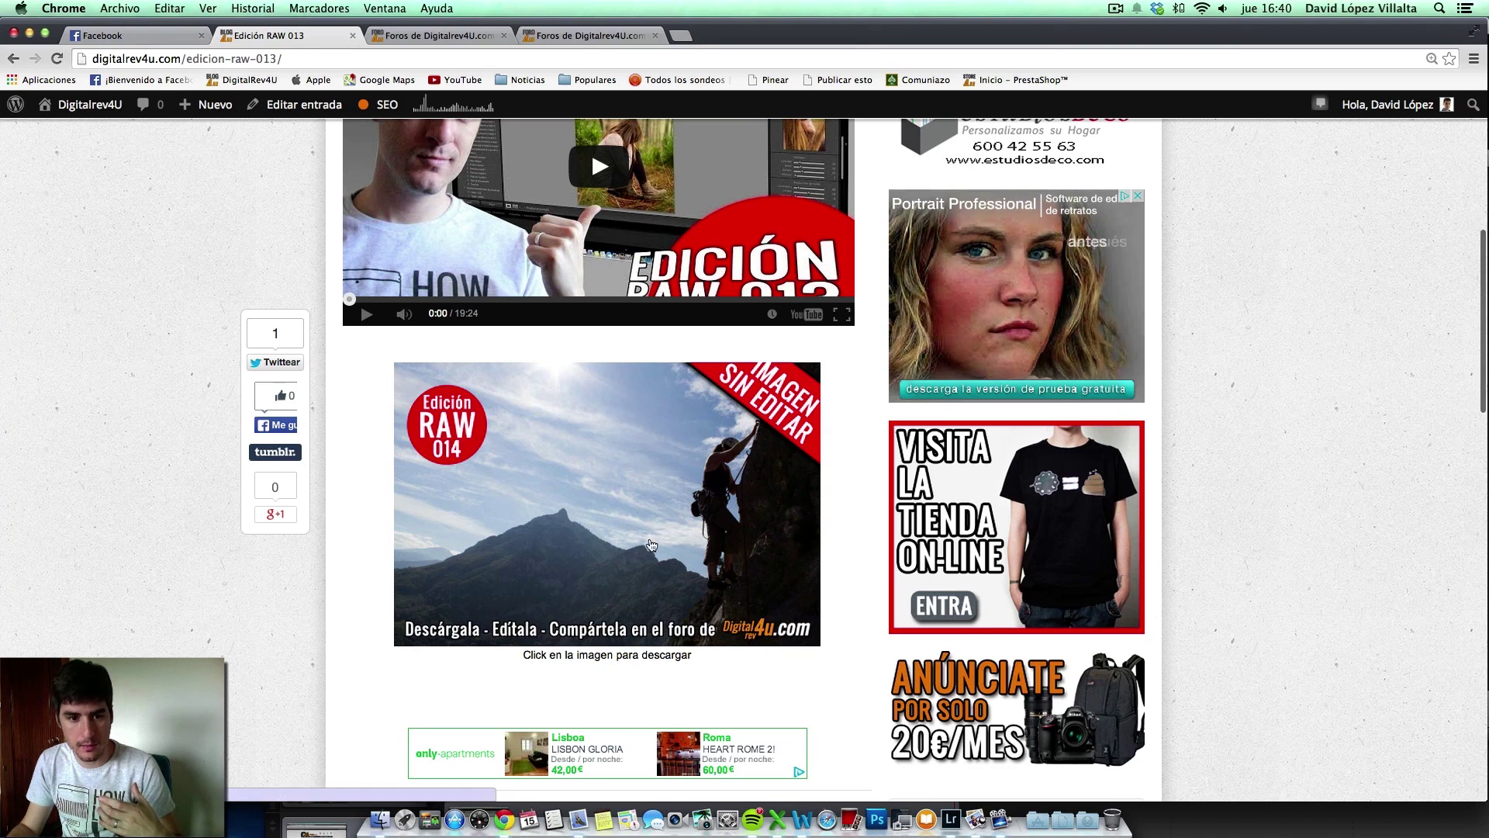
pyautogui.scroll(10, 649, 543)
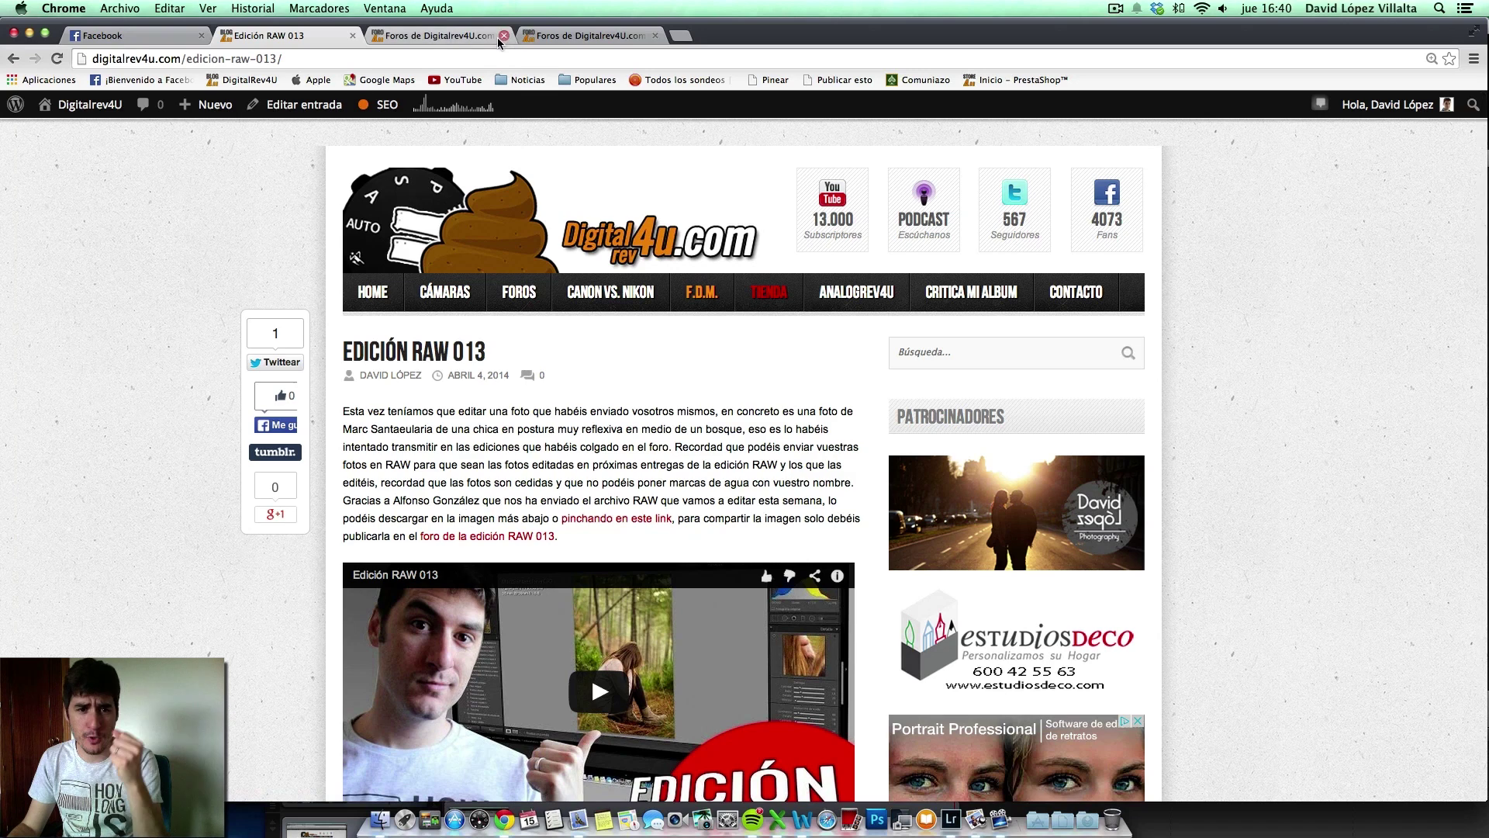
# - Bring up the Edición RAW 013 forum topic and review the edited climber photos posted in its replies
pyautogui.click(449, 39)
pyautogui.scroll(-8, 492, 325)
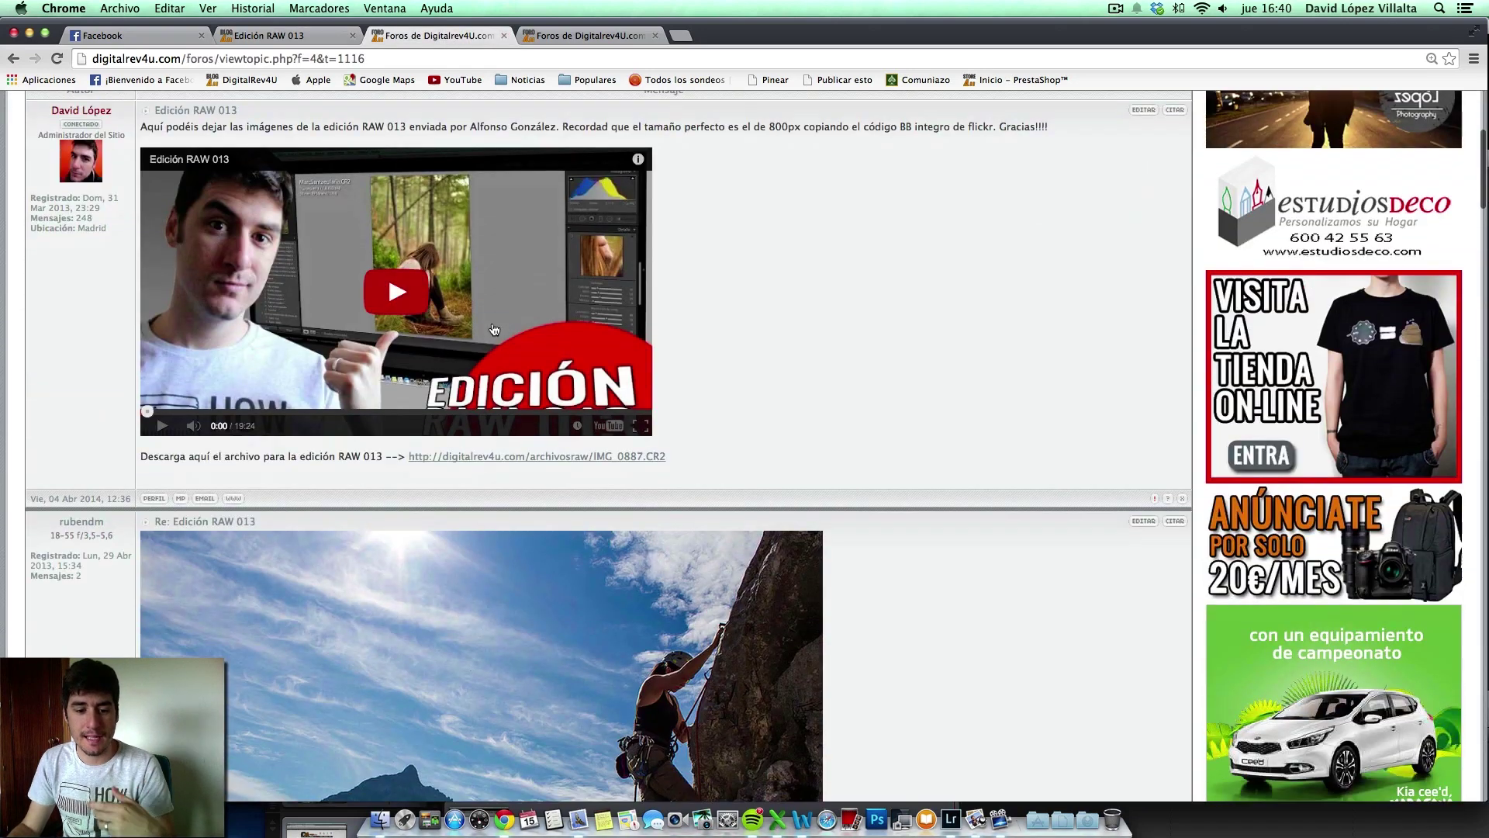
pyautogui.scroll(10, 494, 330)
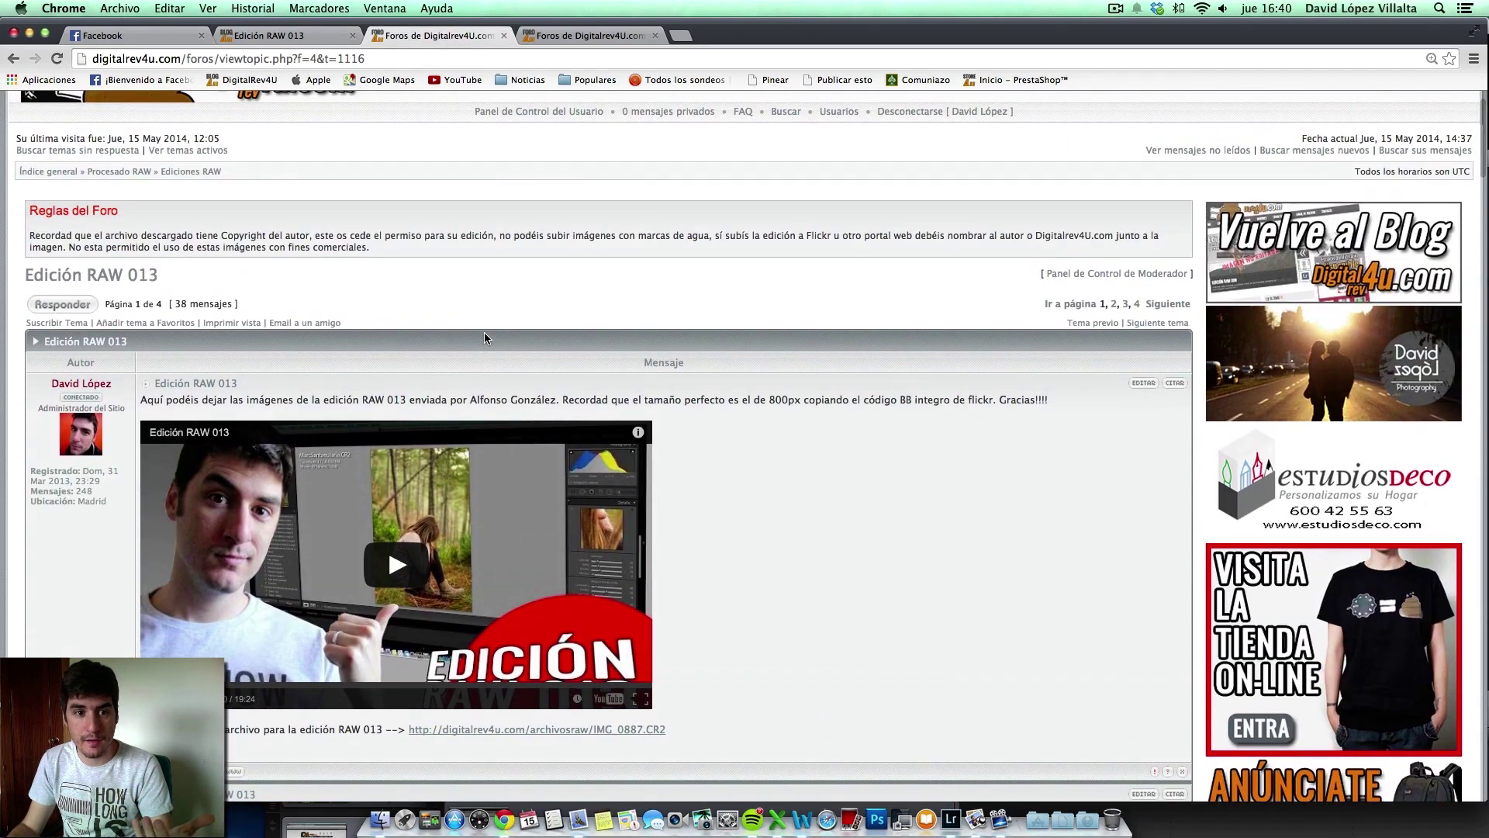
pyautogui.scroll(-10, 484, 337)
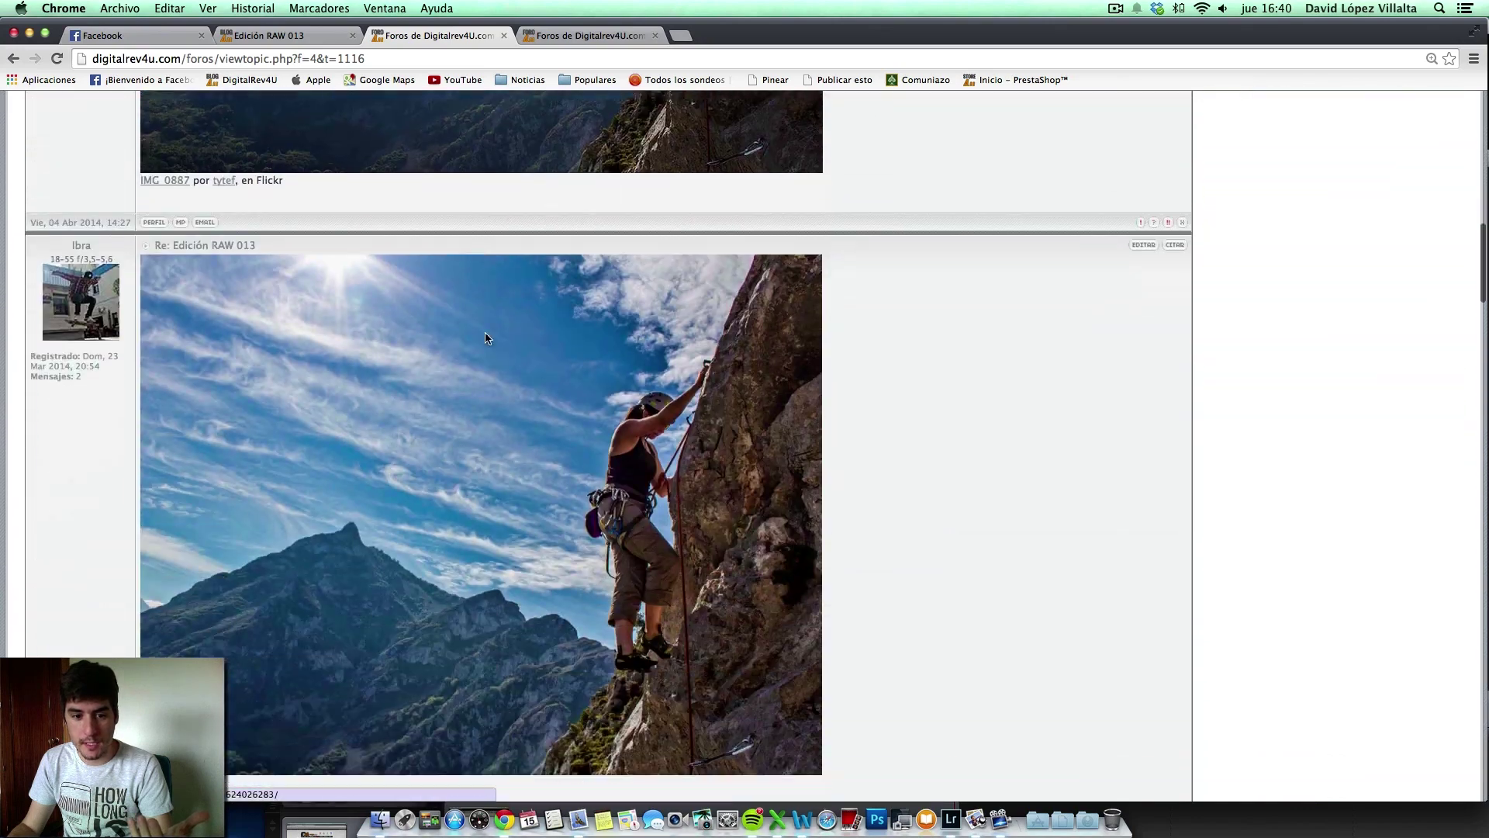
pyautogui.scroll(-15, 485, 338)
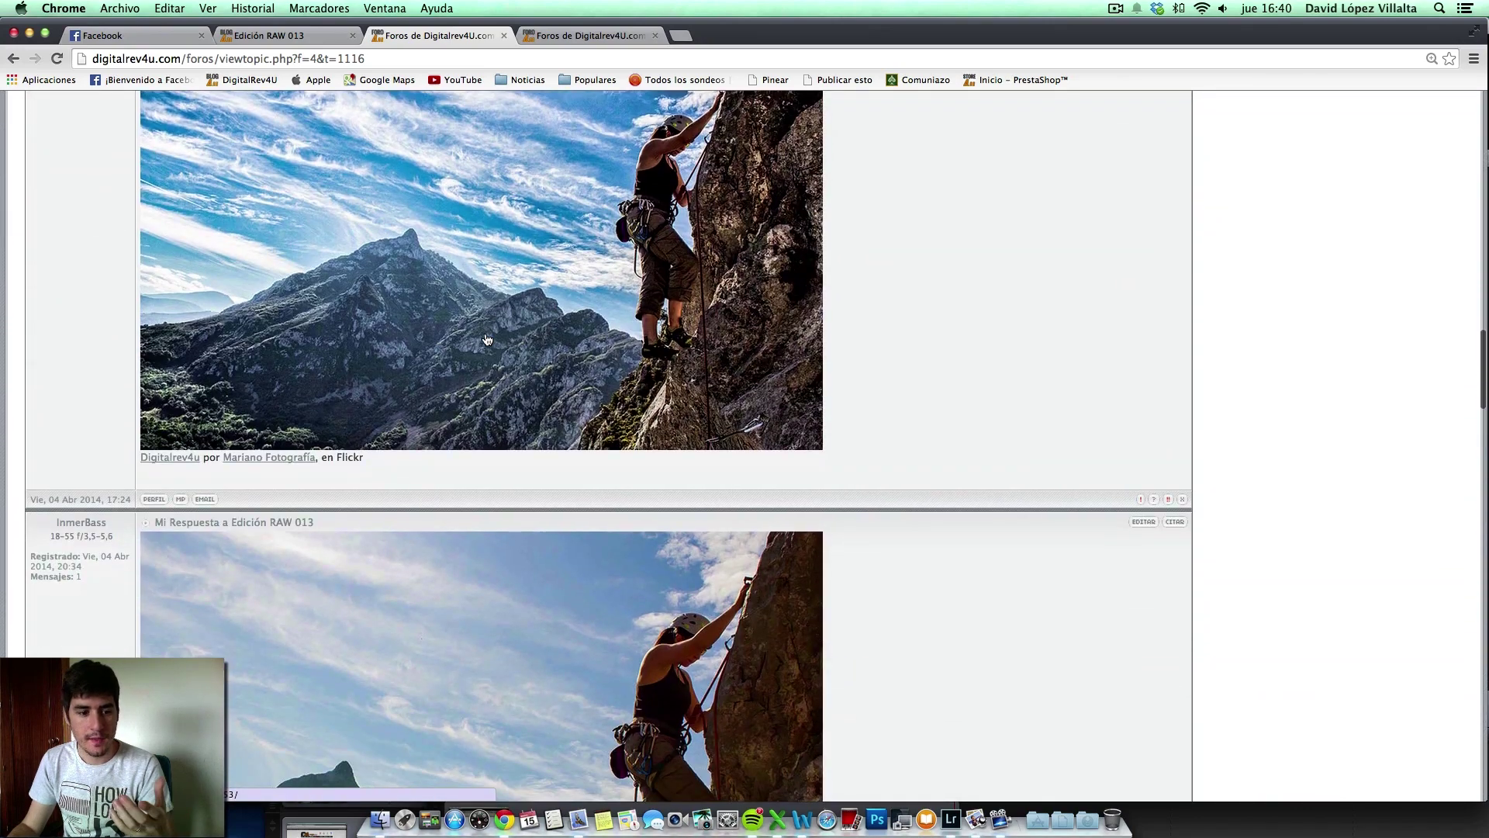
pyautogui.scroll(-15, 487, 340)
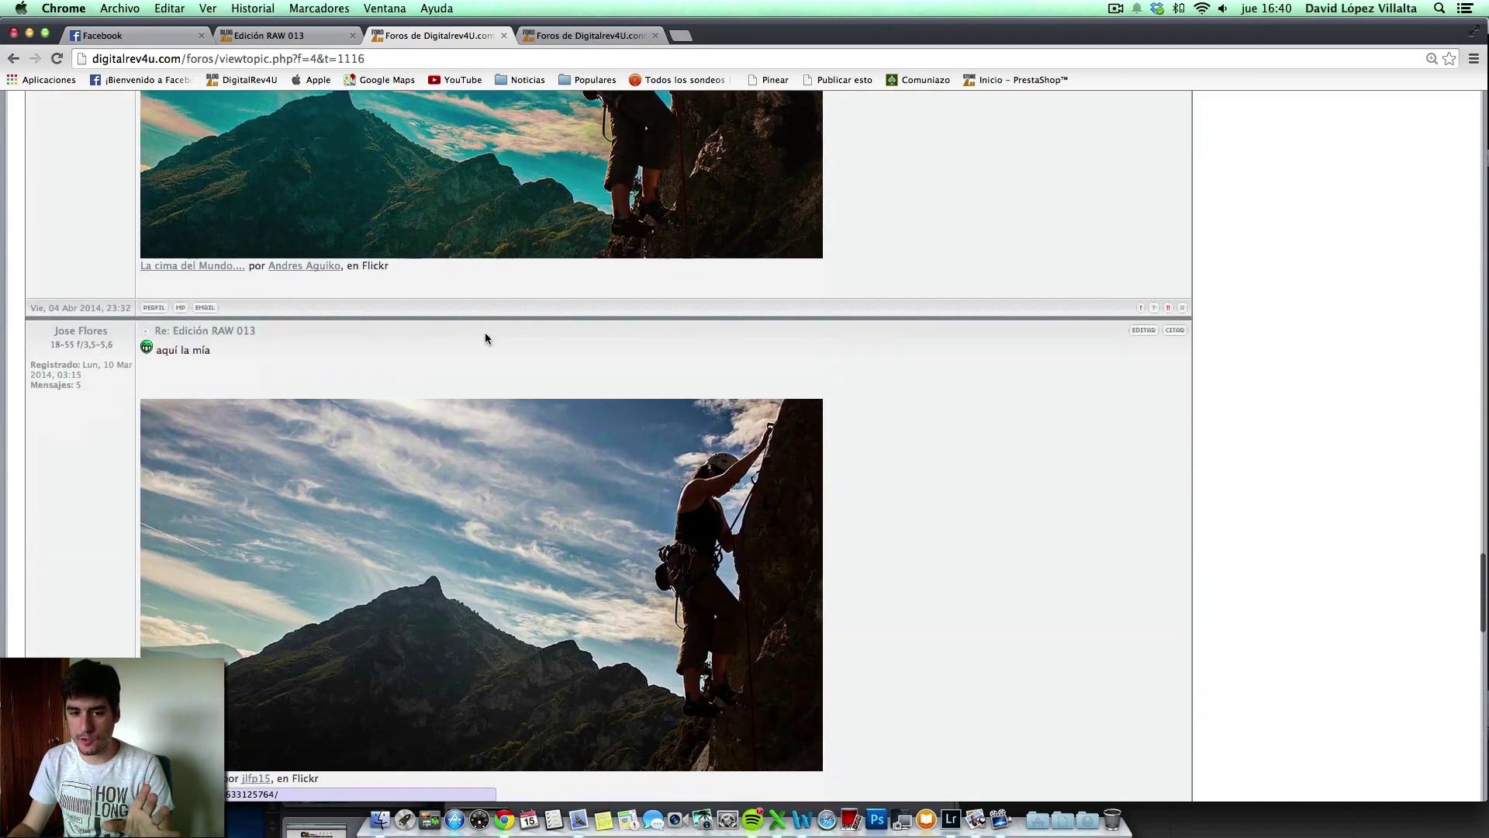
pyautogui.scroll(-15, 487, 340)
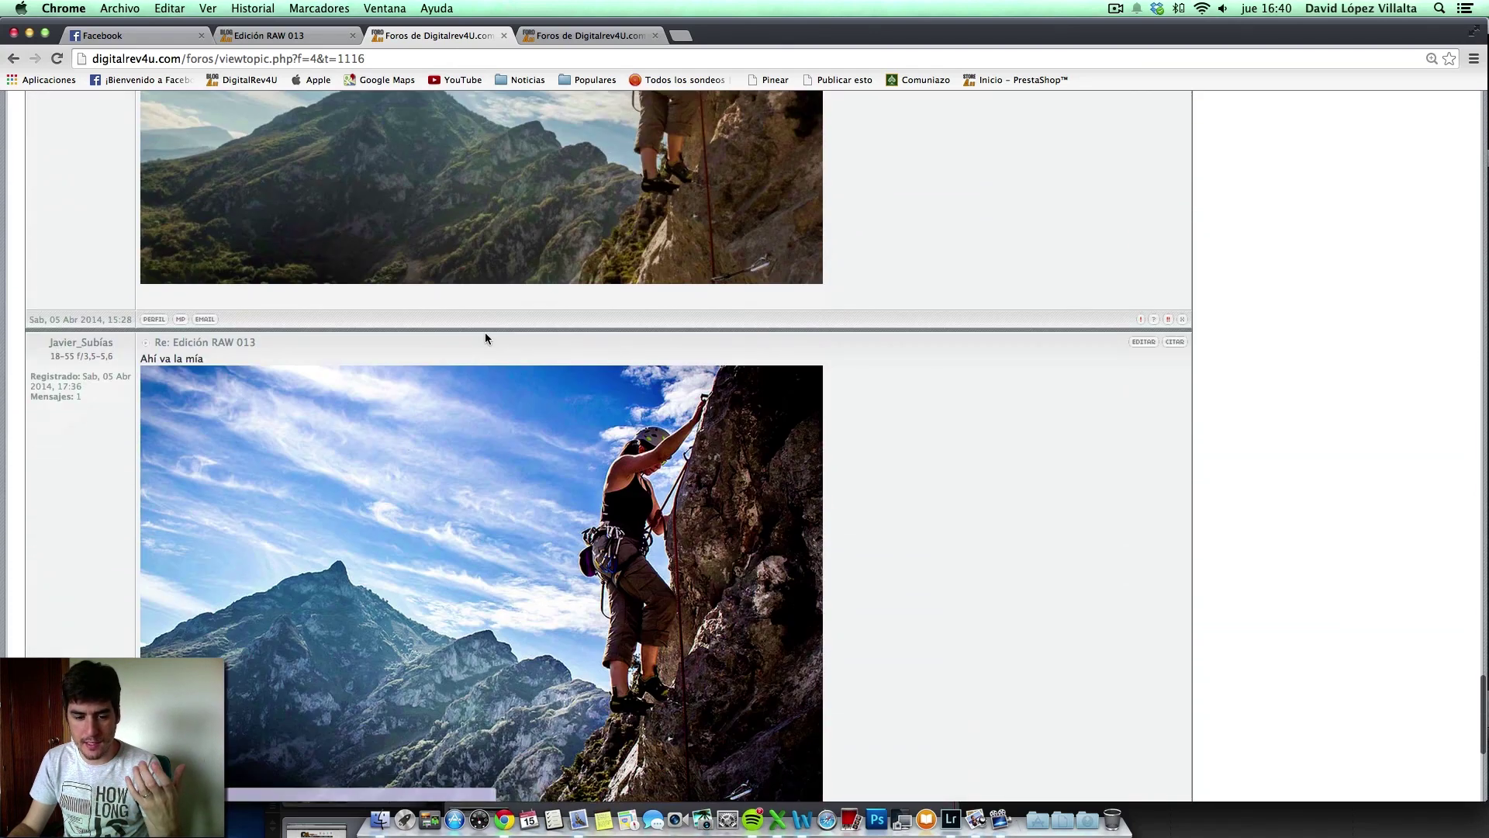
pyautogui.scroll(-5, 486, 338)
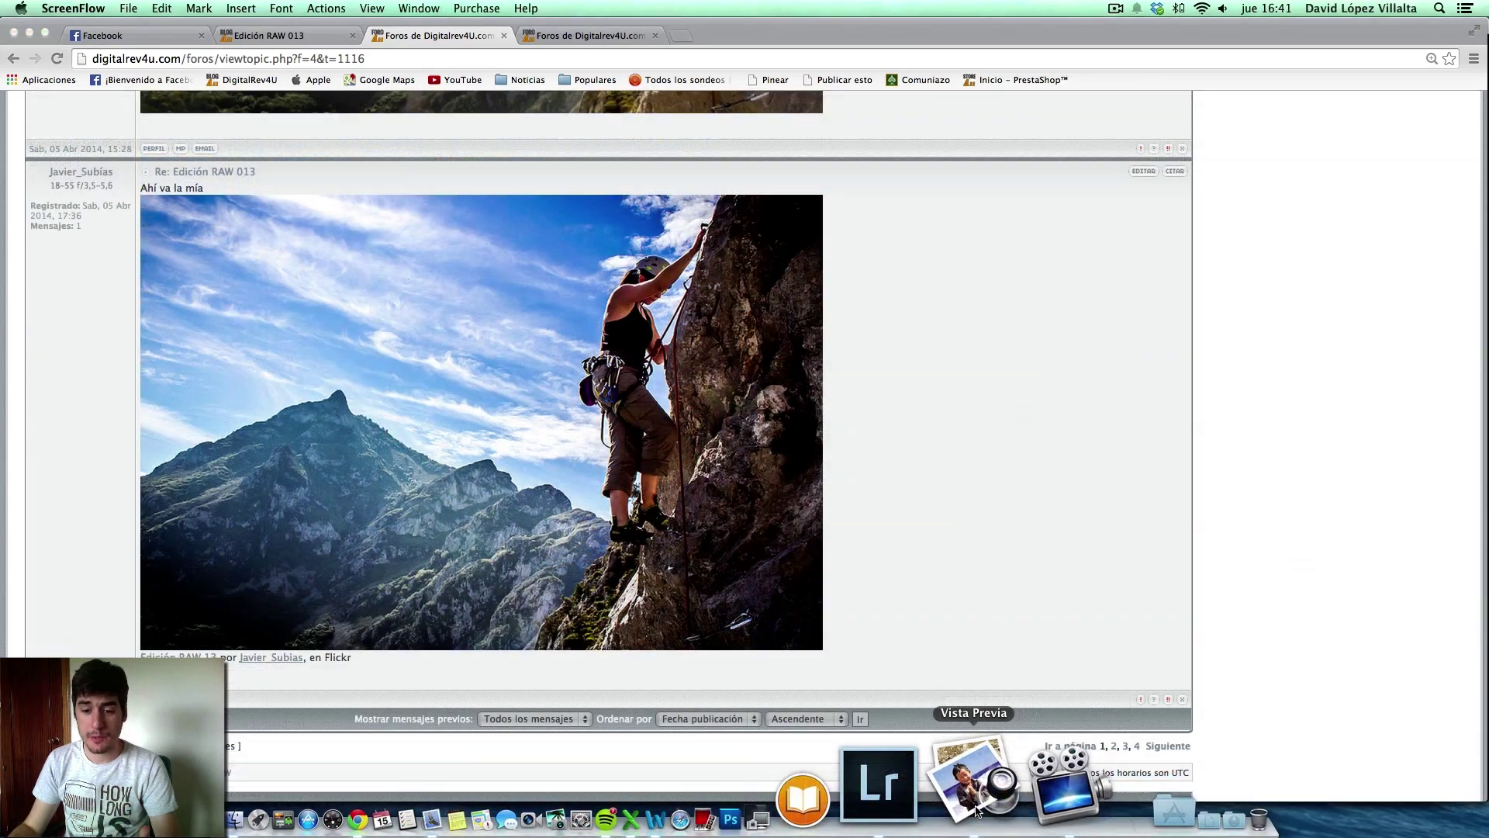
# - Switch to Vista Previa, look over the set of edited climber photos and display aitor_nomt.jpg
pyautogui.click(976, 810)
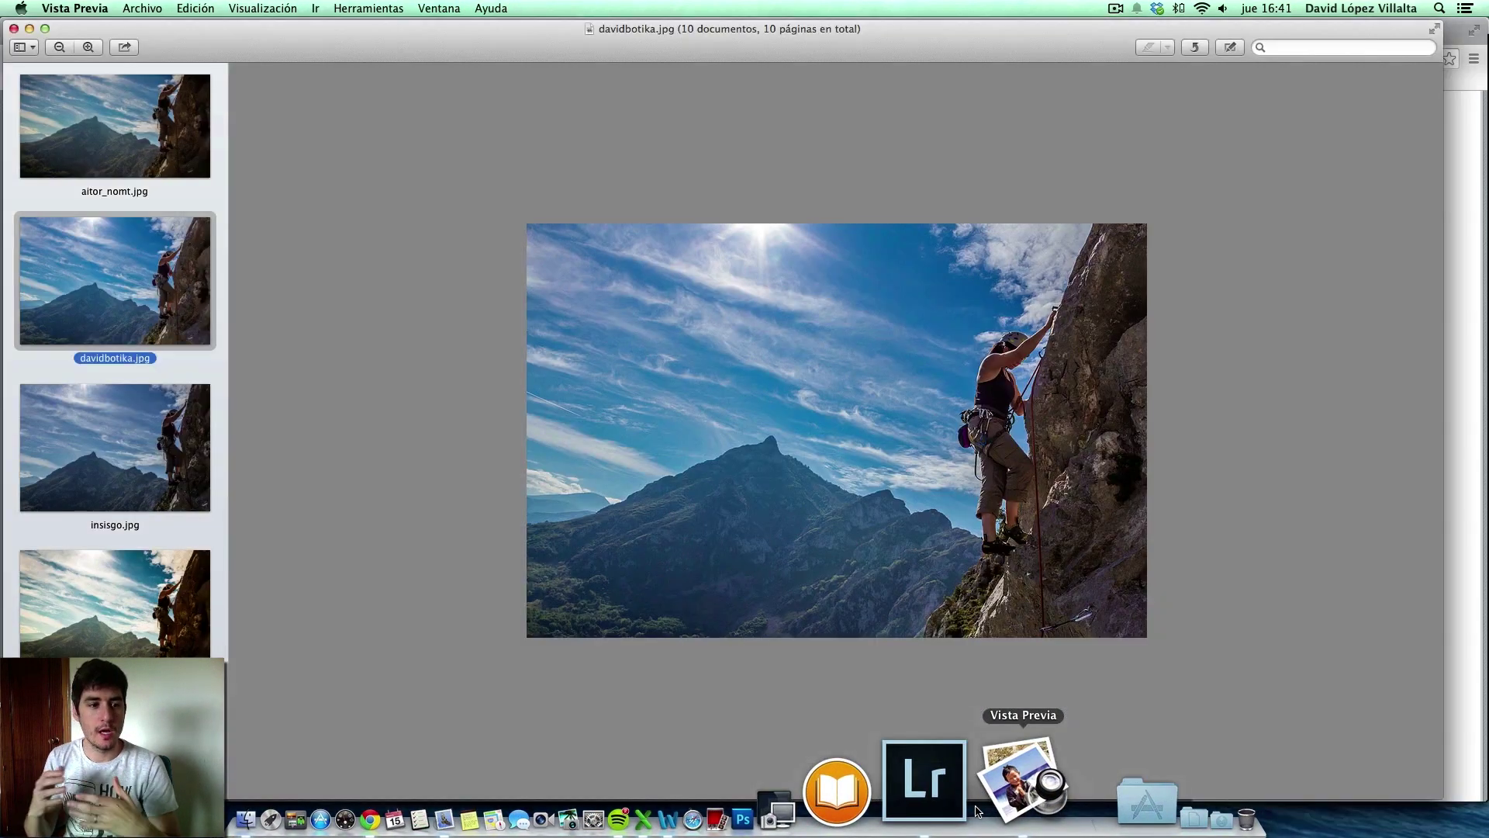
pyautogui.scroll(2, 96, 429)
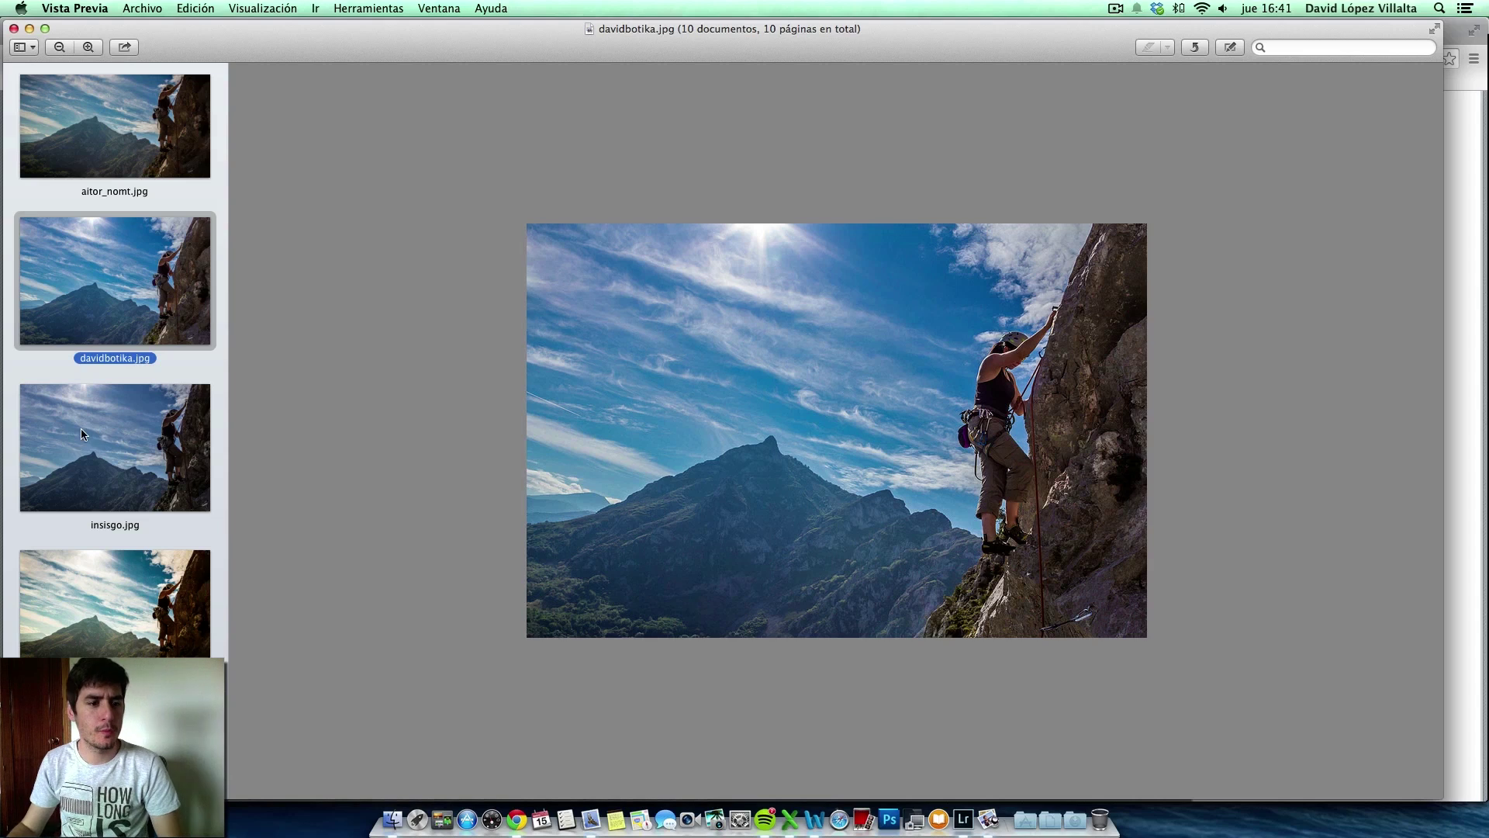
pyautogui.scroll(-2, 100, 382)
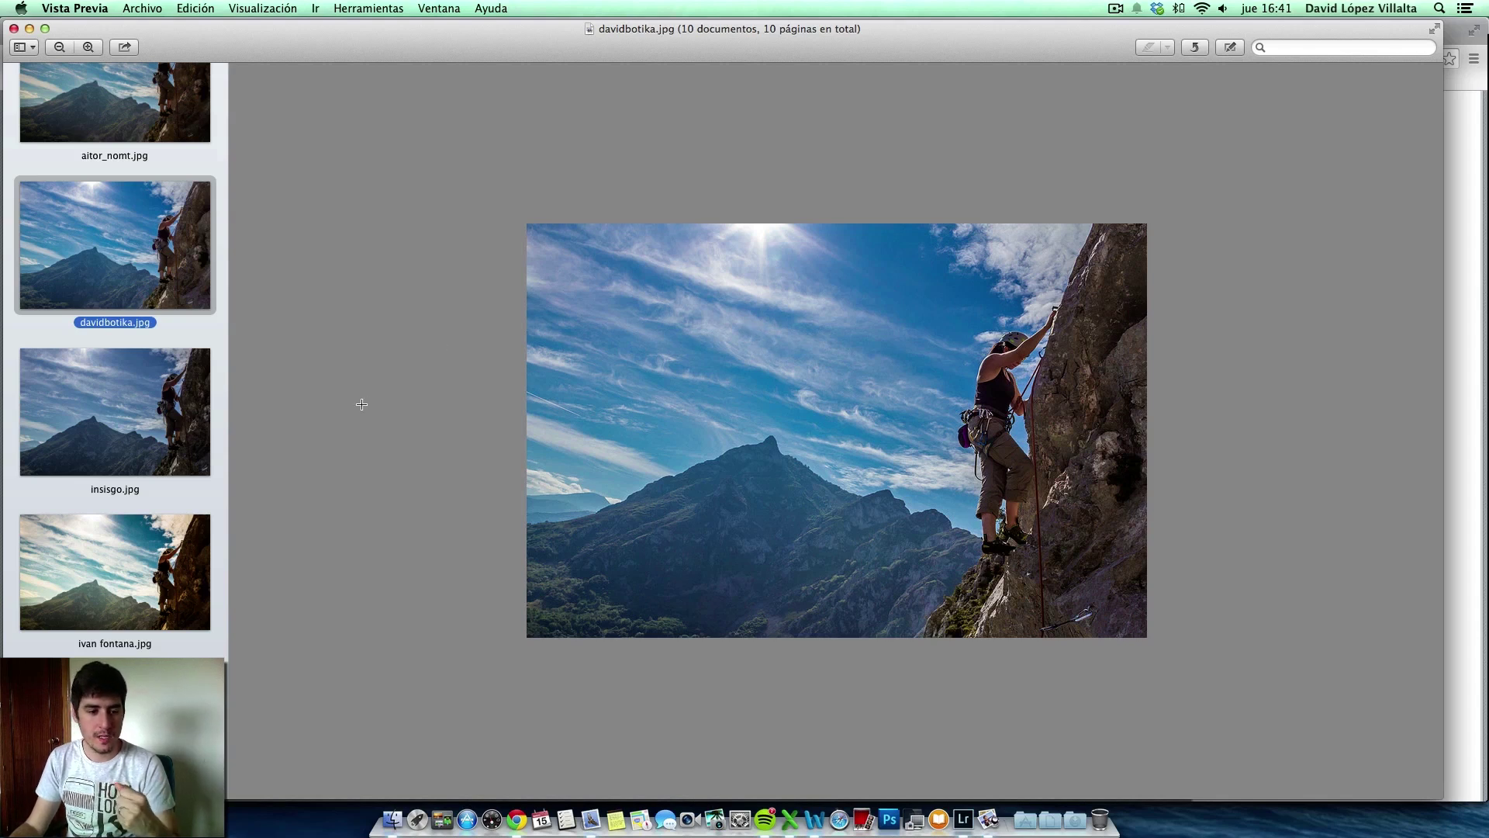
pyautogui.scroll(2, 153, 435)
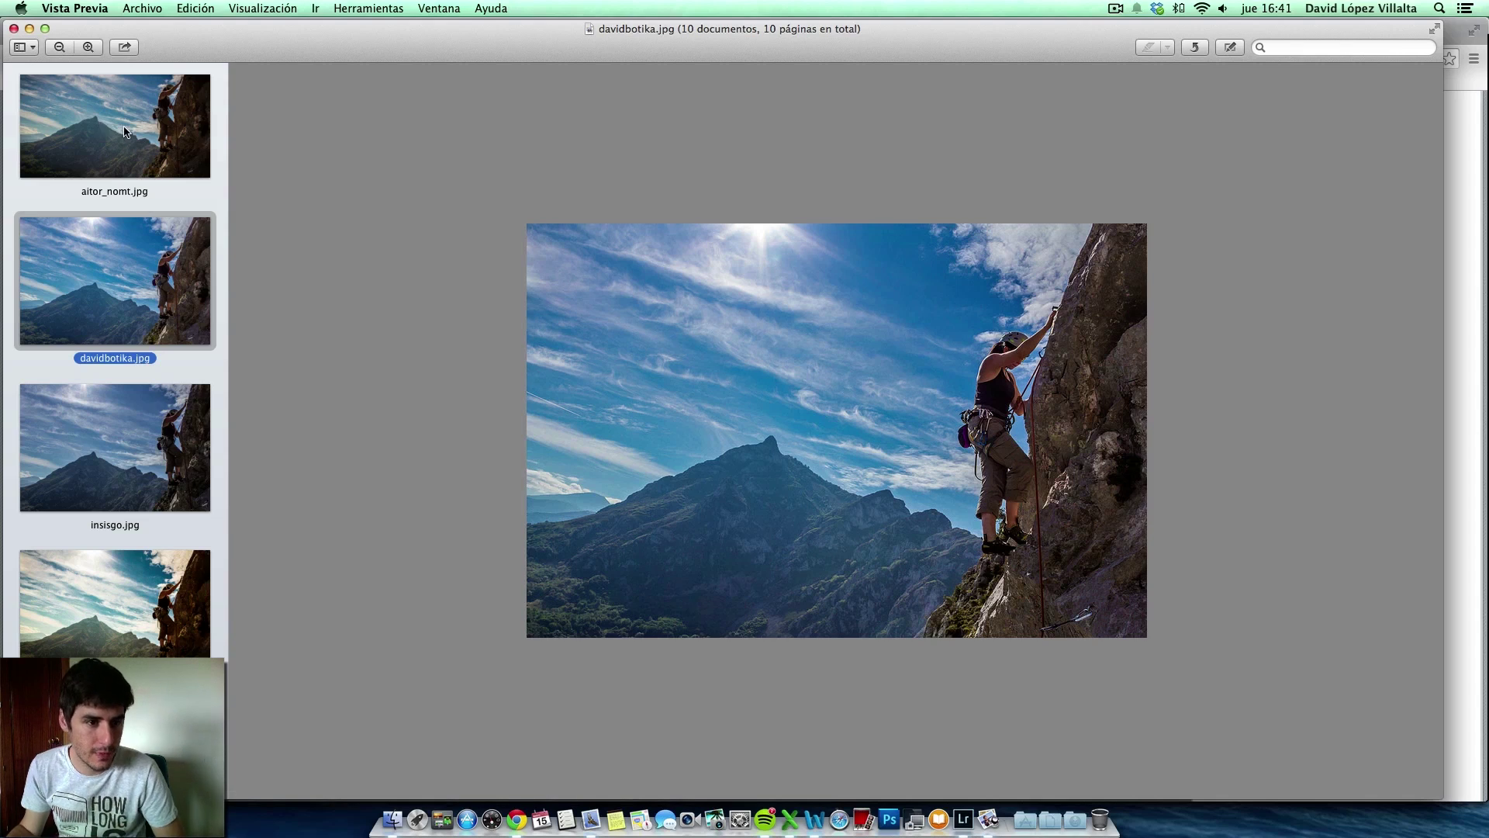
pyautogui.click(122, 158)
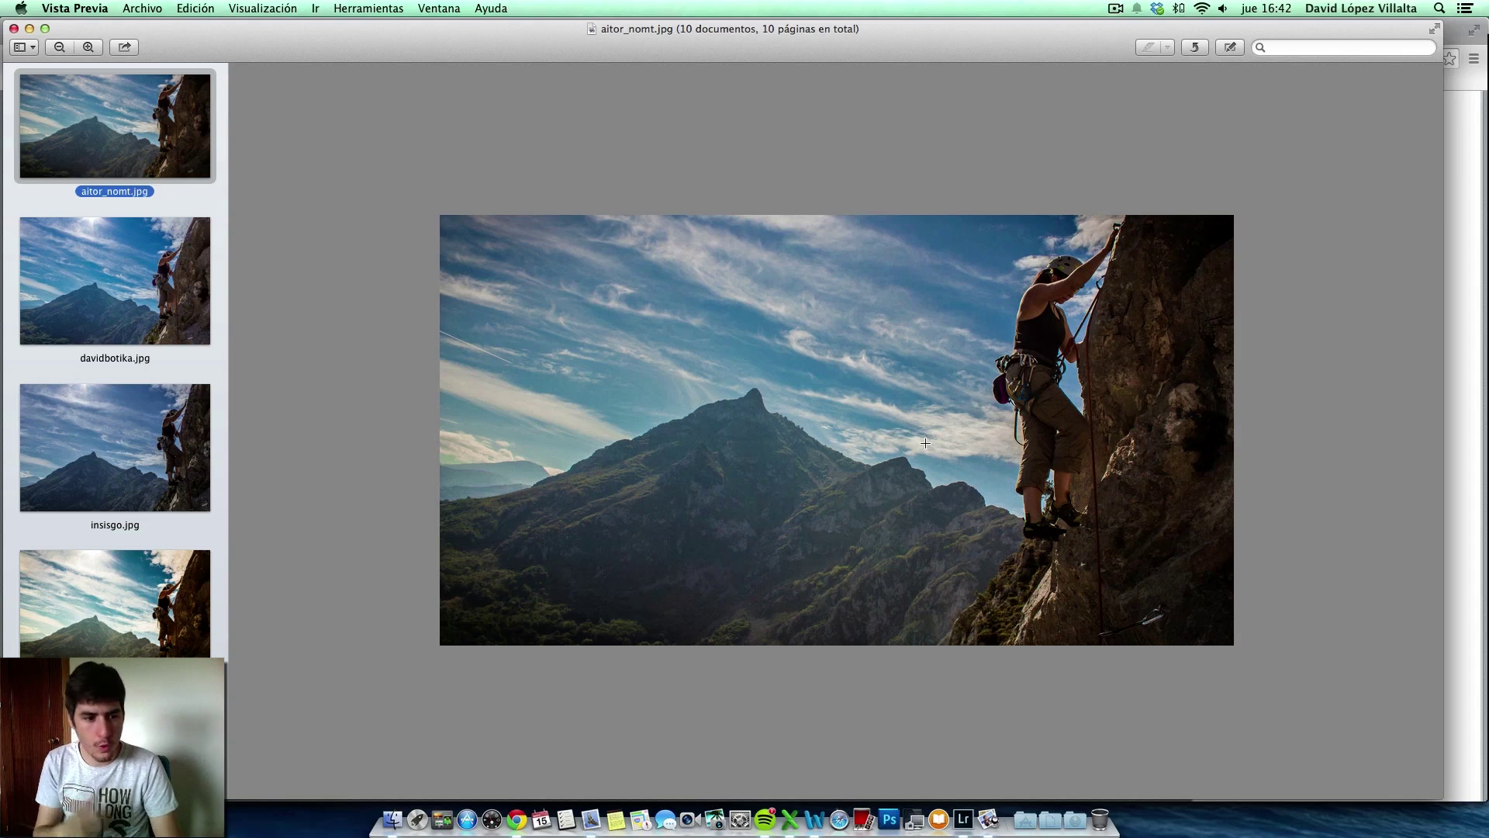
pyautogui.click(167, 295)
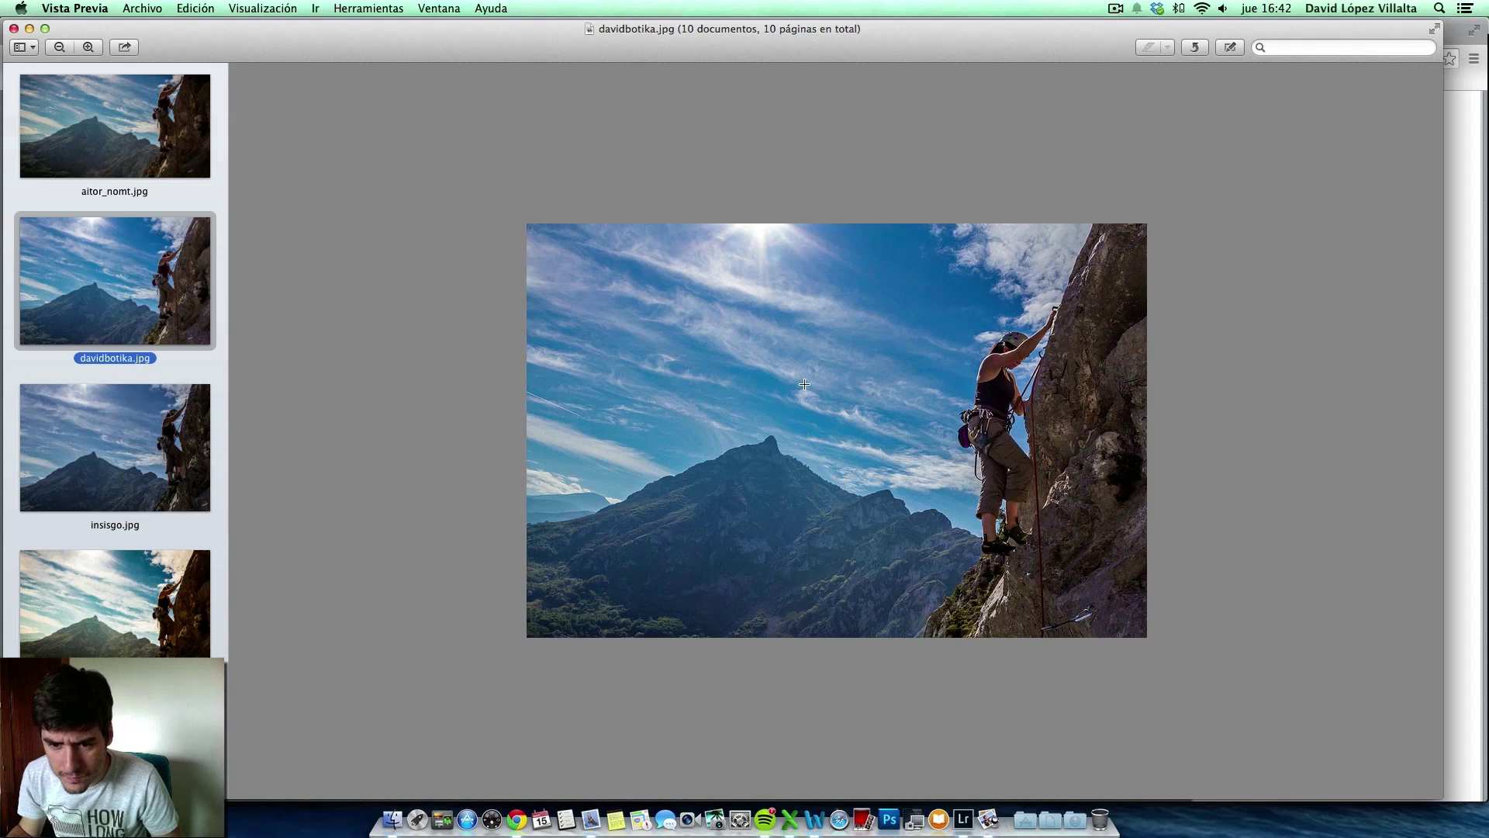
pyautogui.click(132, 113)
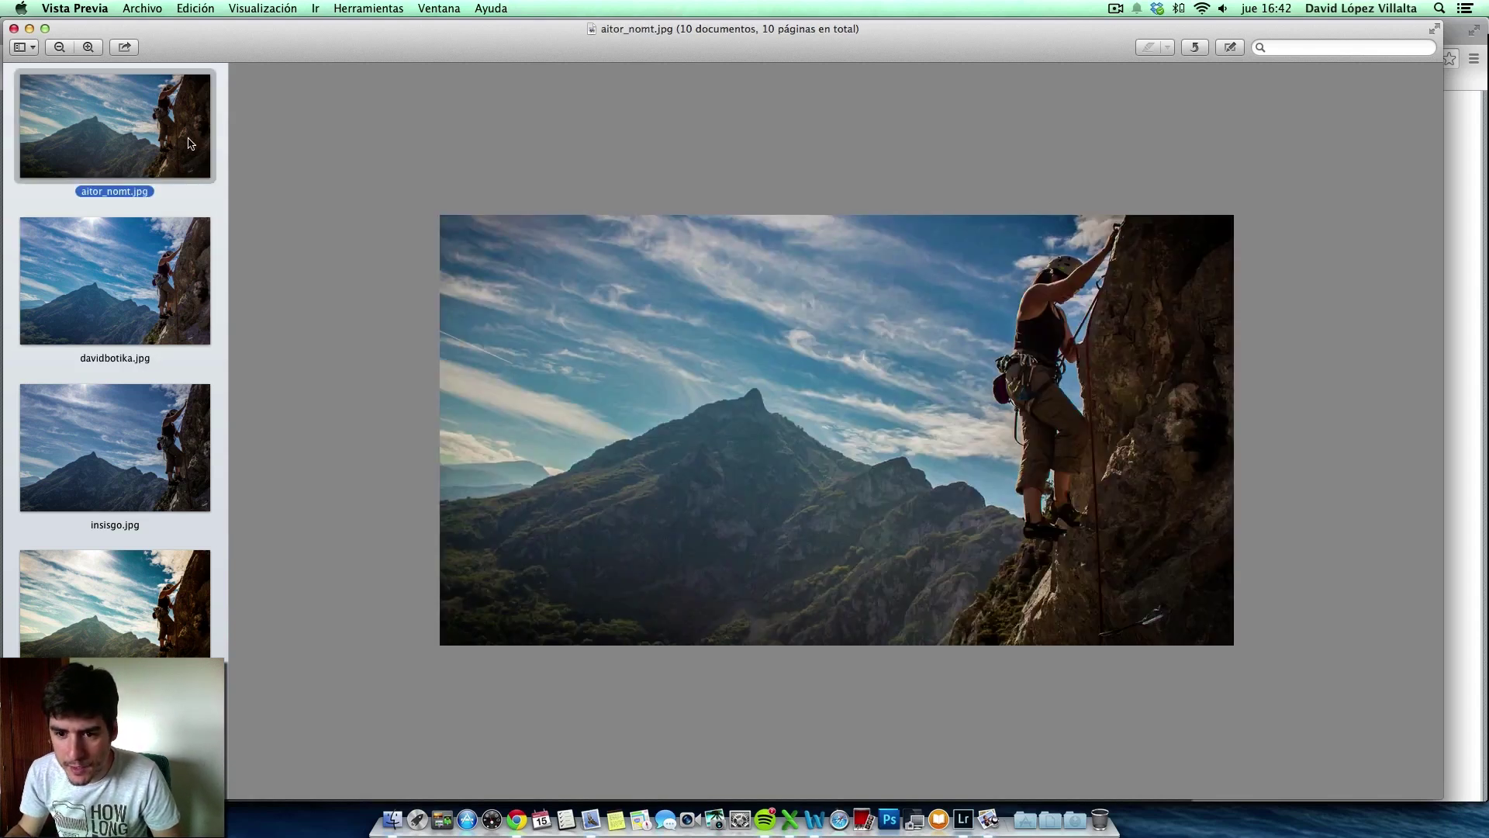
pyautogui.press('super+9')
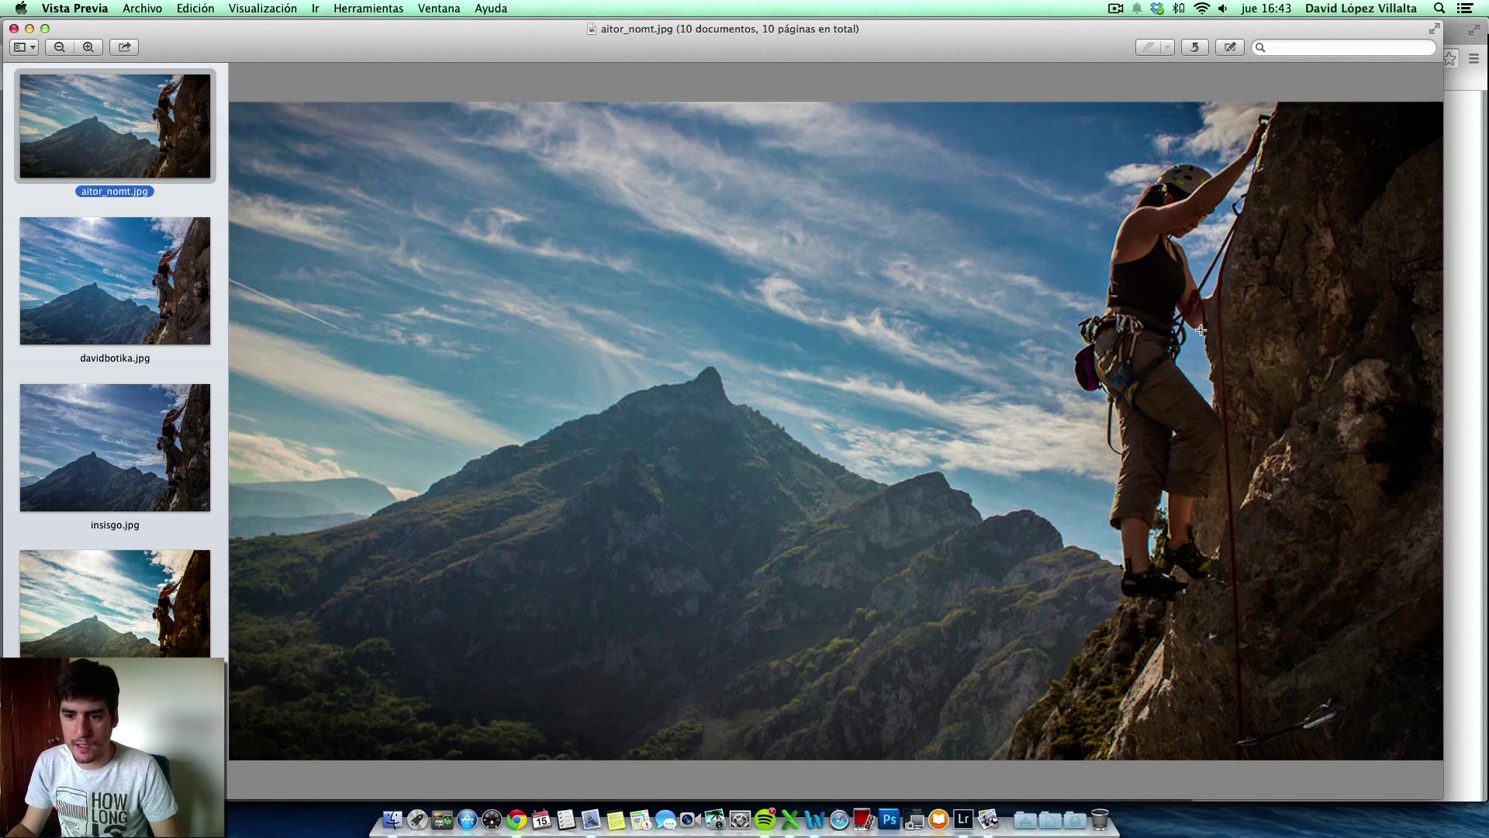
pyautogui.press('super+0')
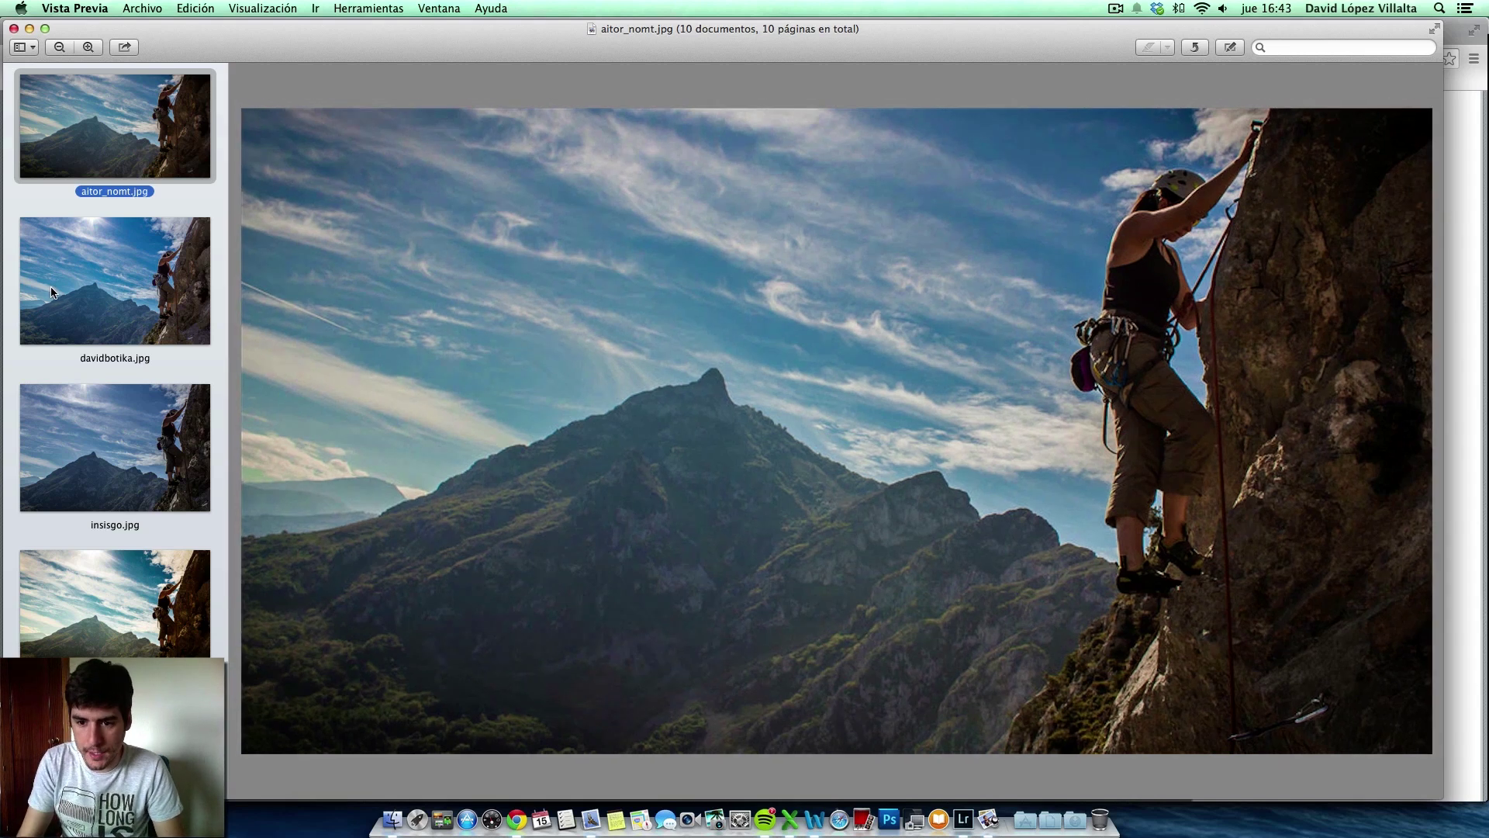
pyautogui.click(87, 279)
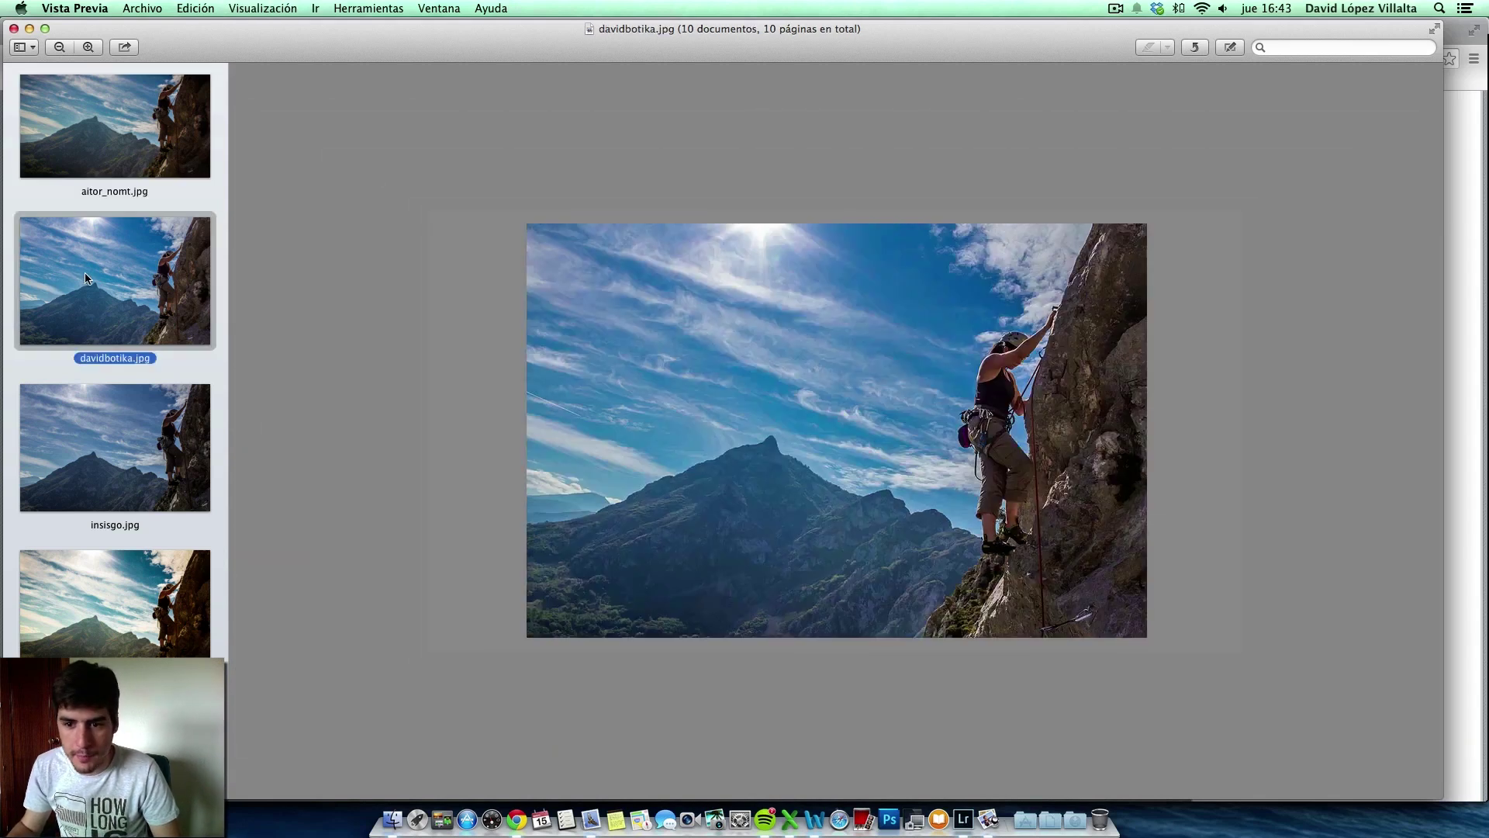
pyautogui.click(163, 440)
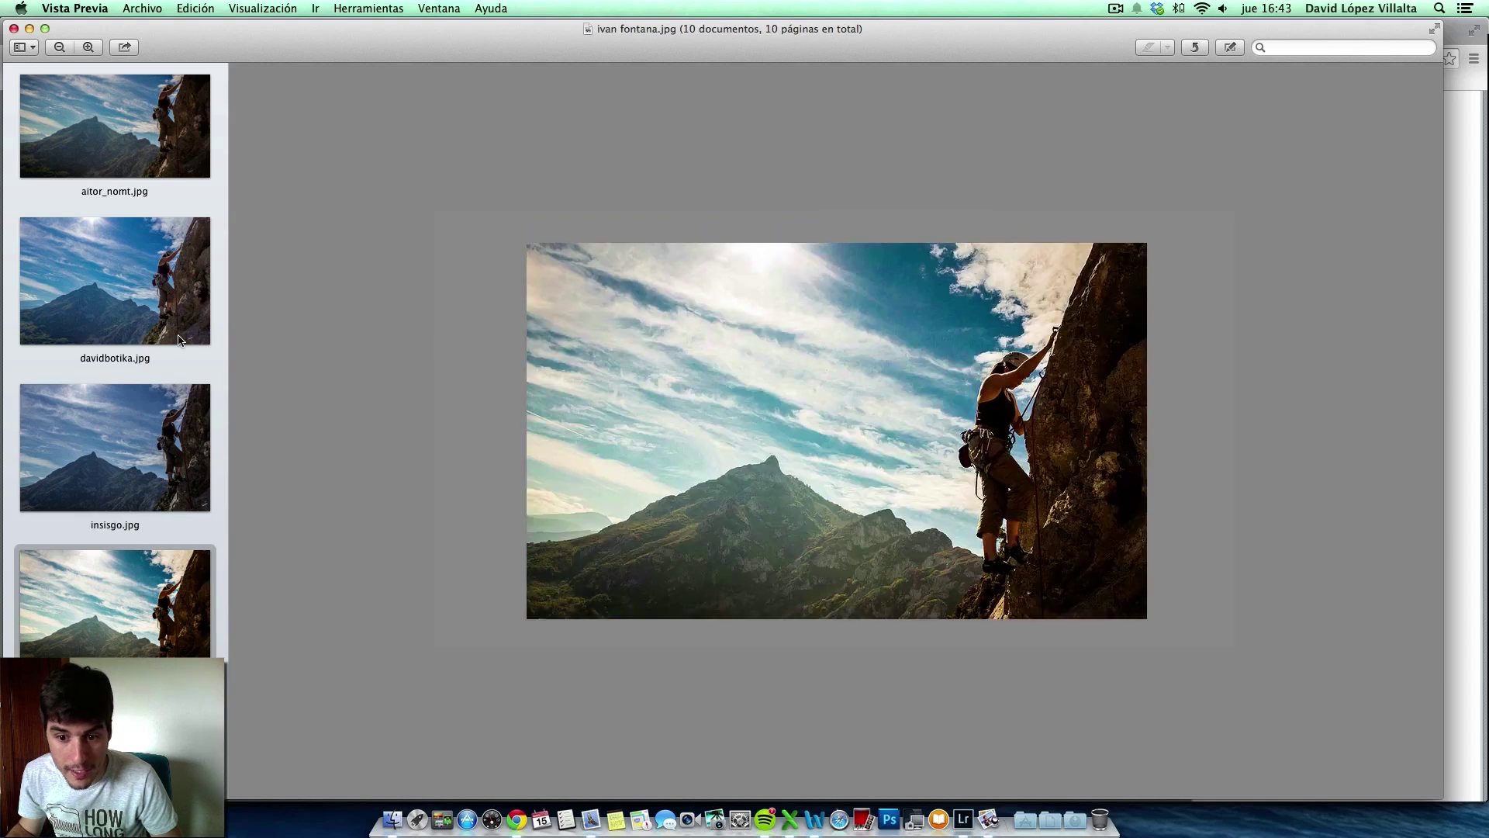
pyautogui.click(166, 301)
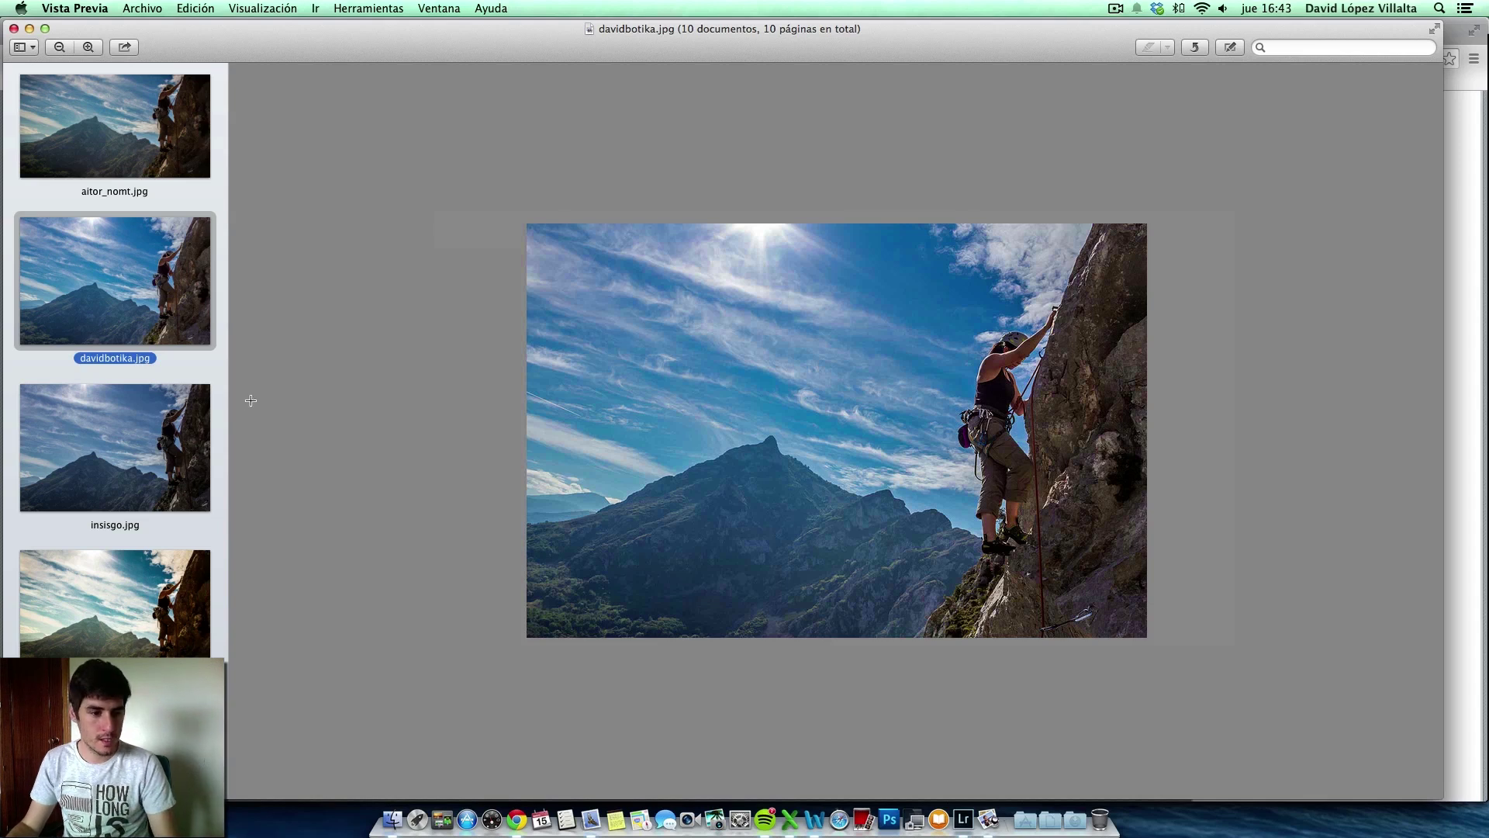
pyautogui.scroll(-2, 217, 419)
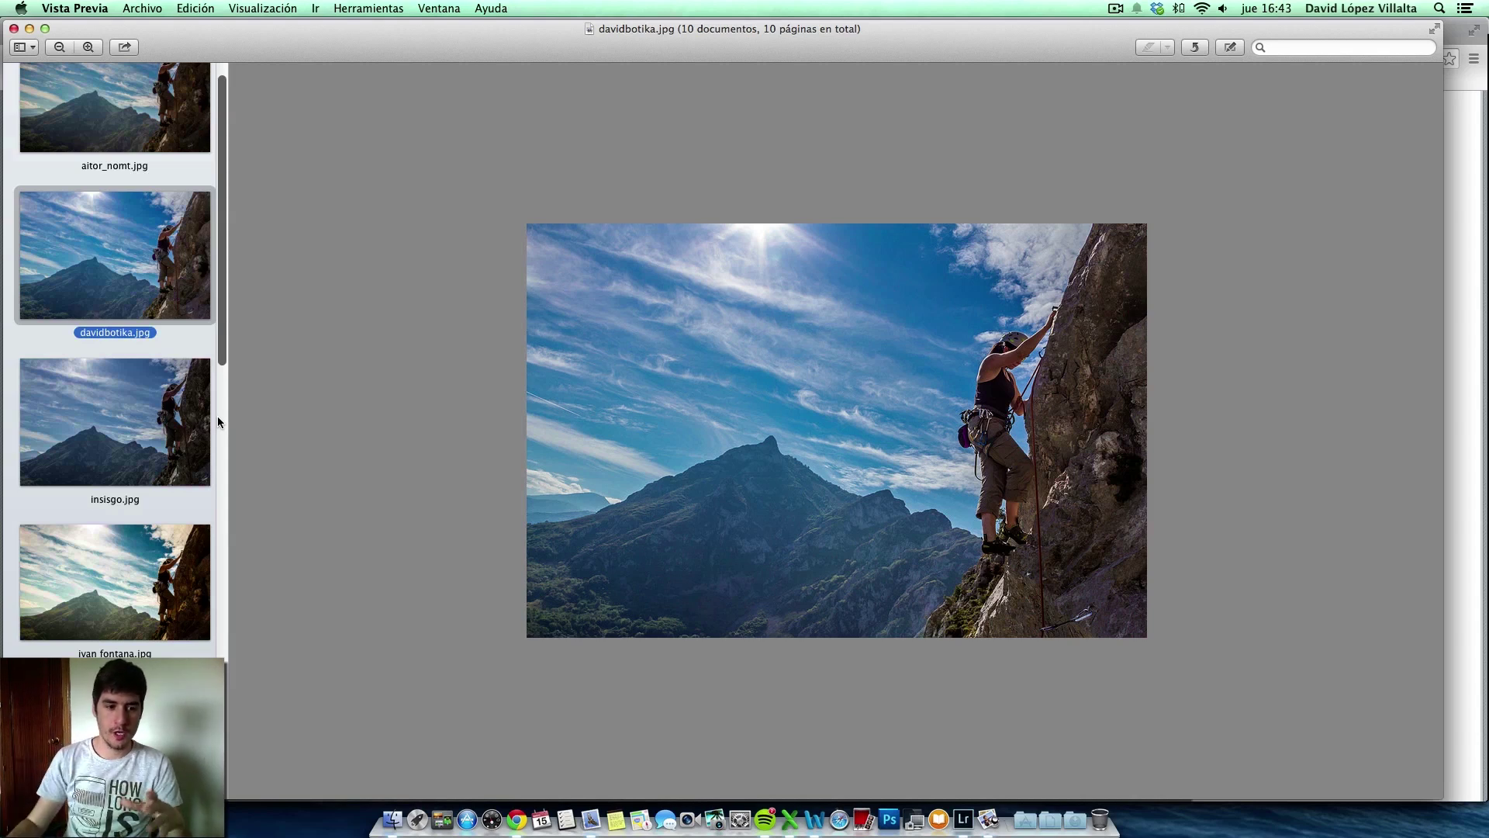
# - Return to aitor_nomt.jpg and inspect it both enlarged to the window and at actual size
pyautogui.click(165, 109)
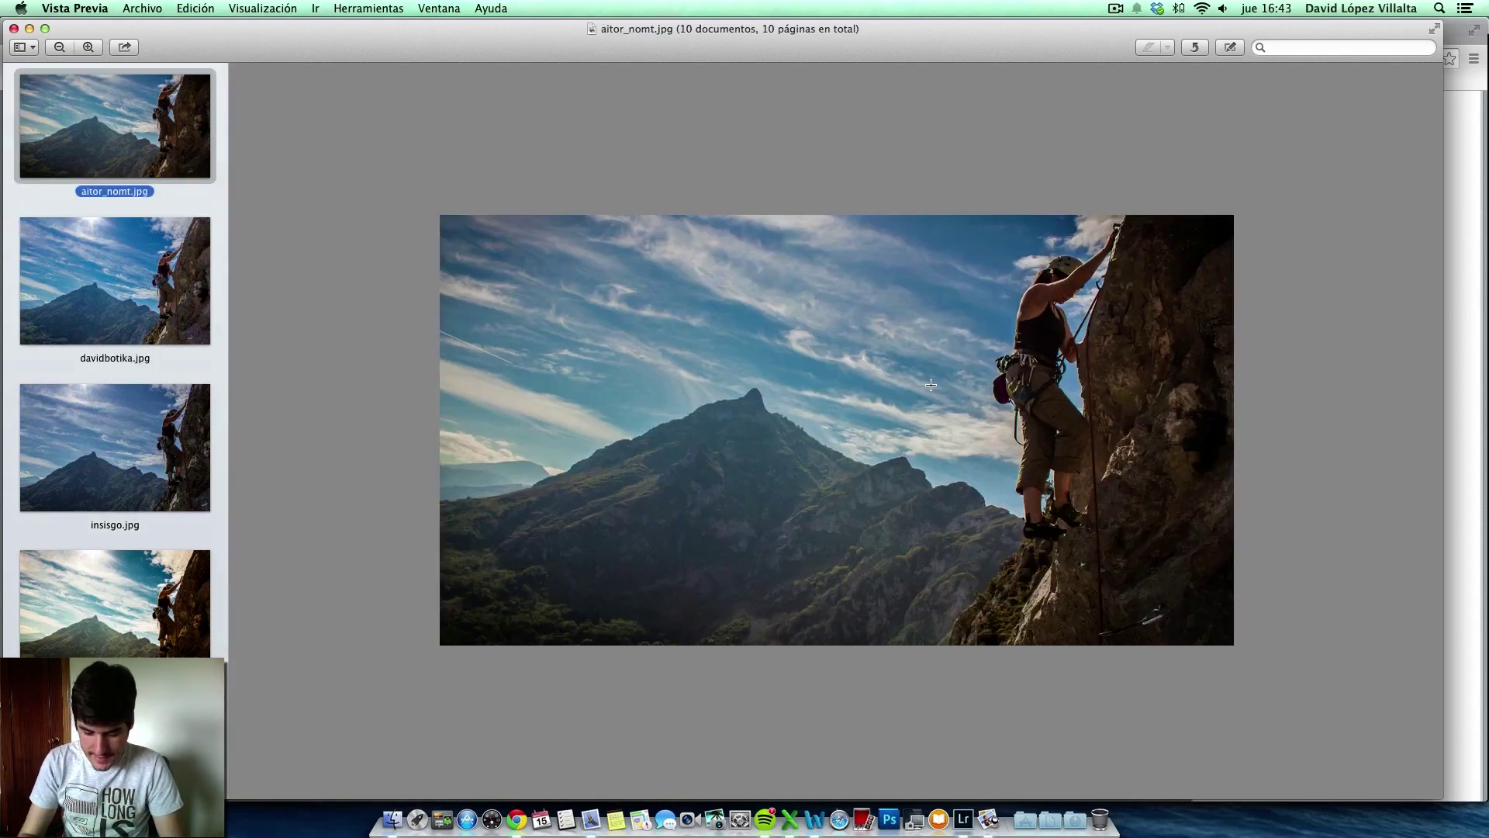
pyautogui.press('super+9')
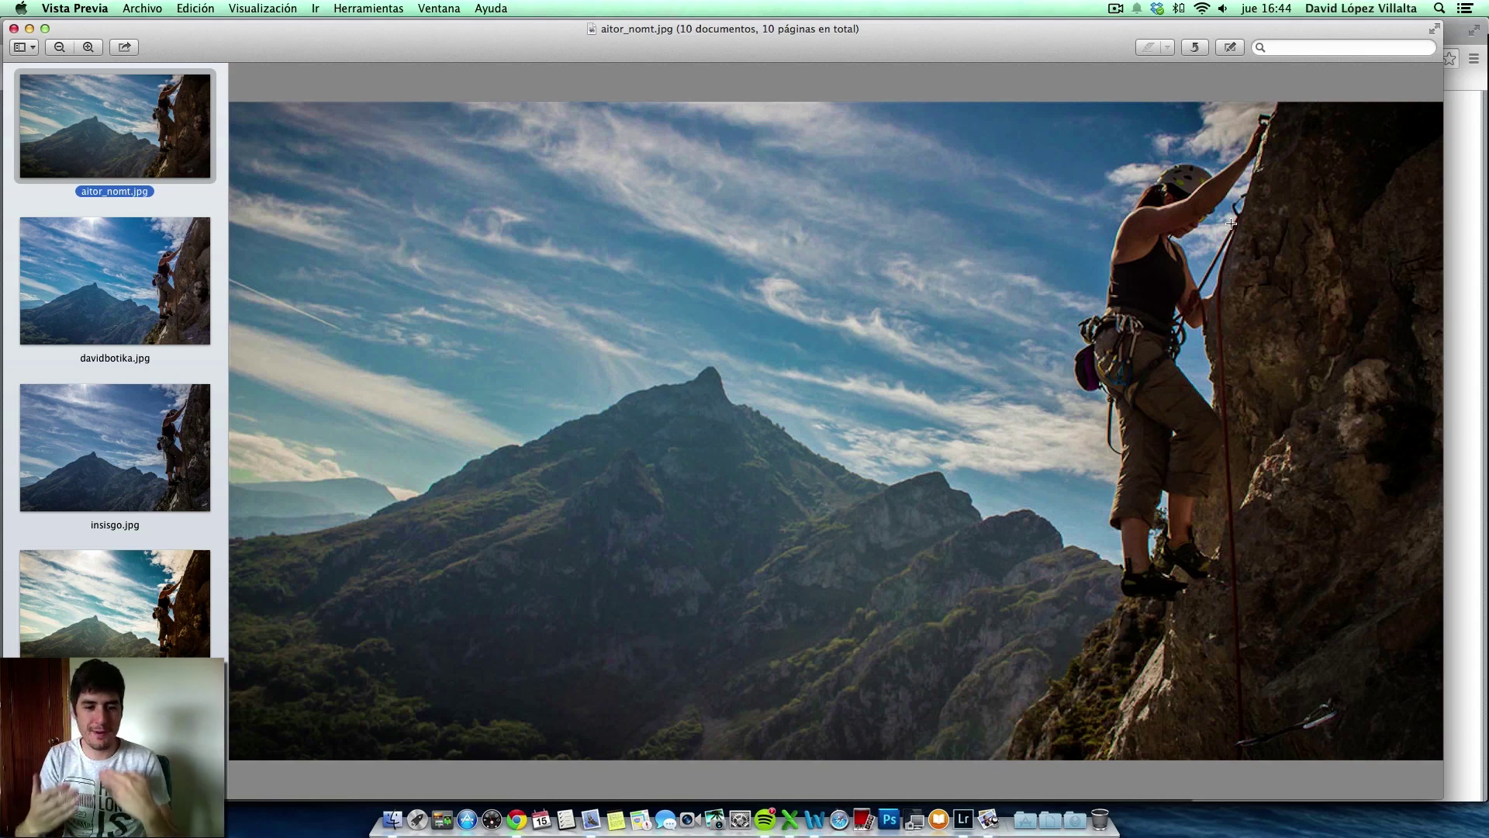
pyautogui.press('super+0')
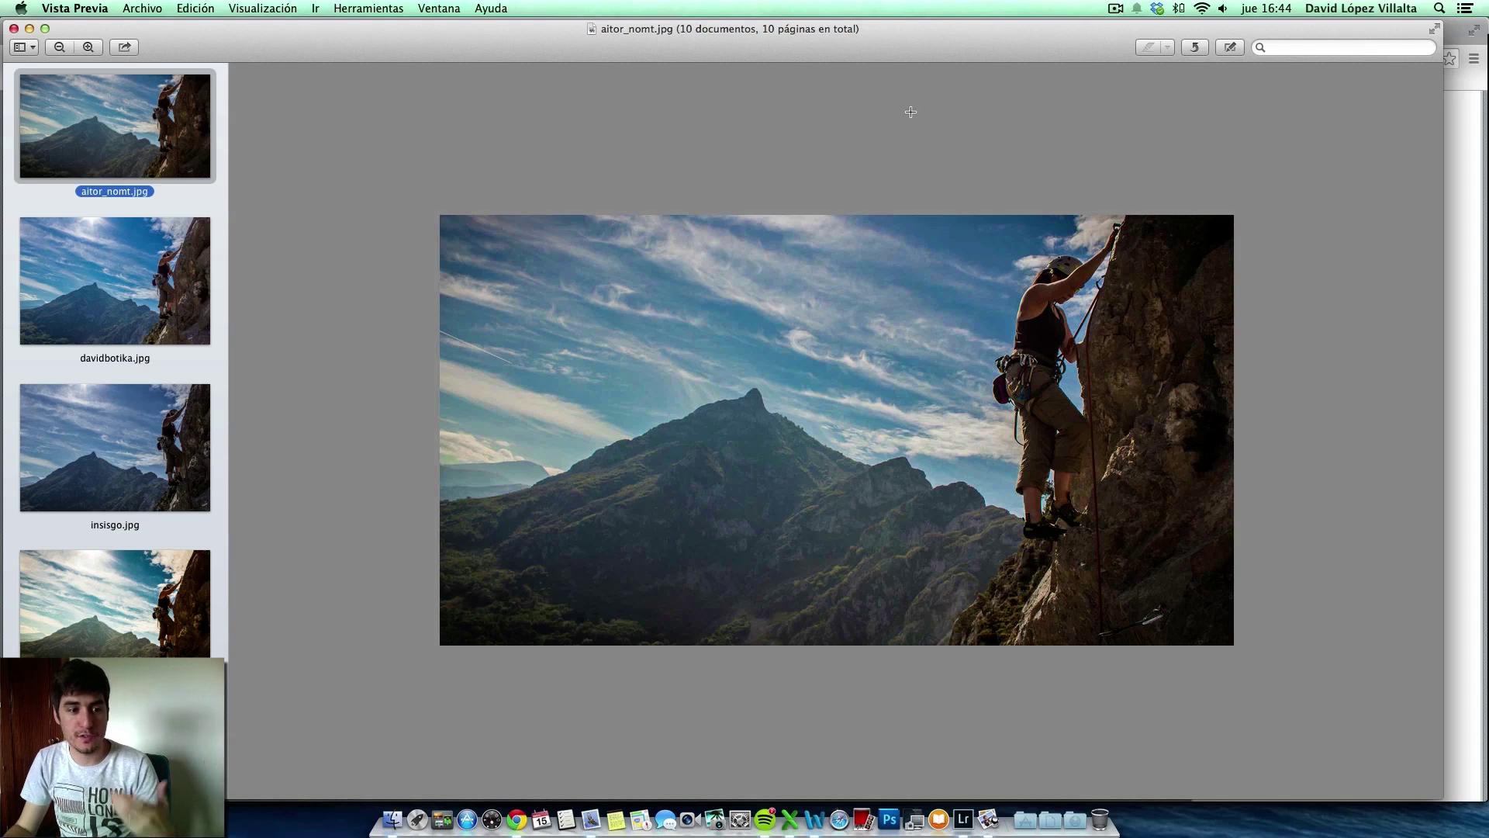
# - Examine davidbotika.jpg enlarged and compare it with insisgo.jpg
pyautogui.click(131, 303)
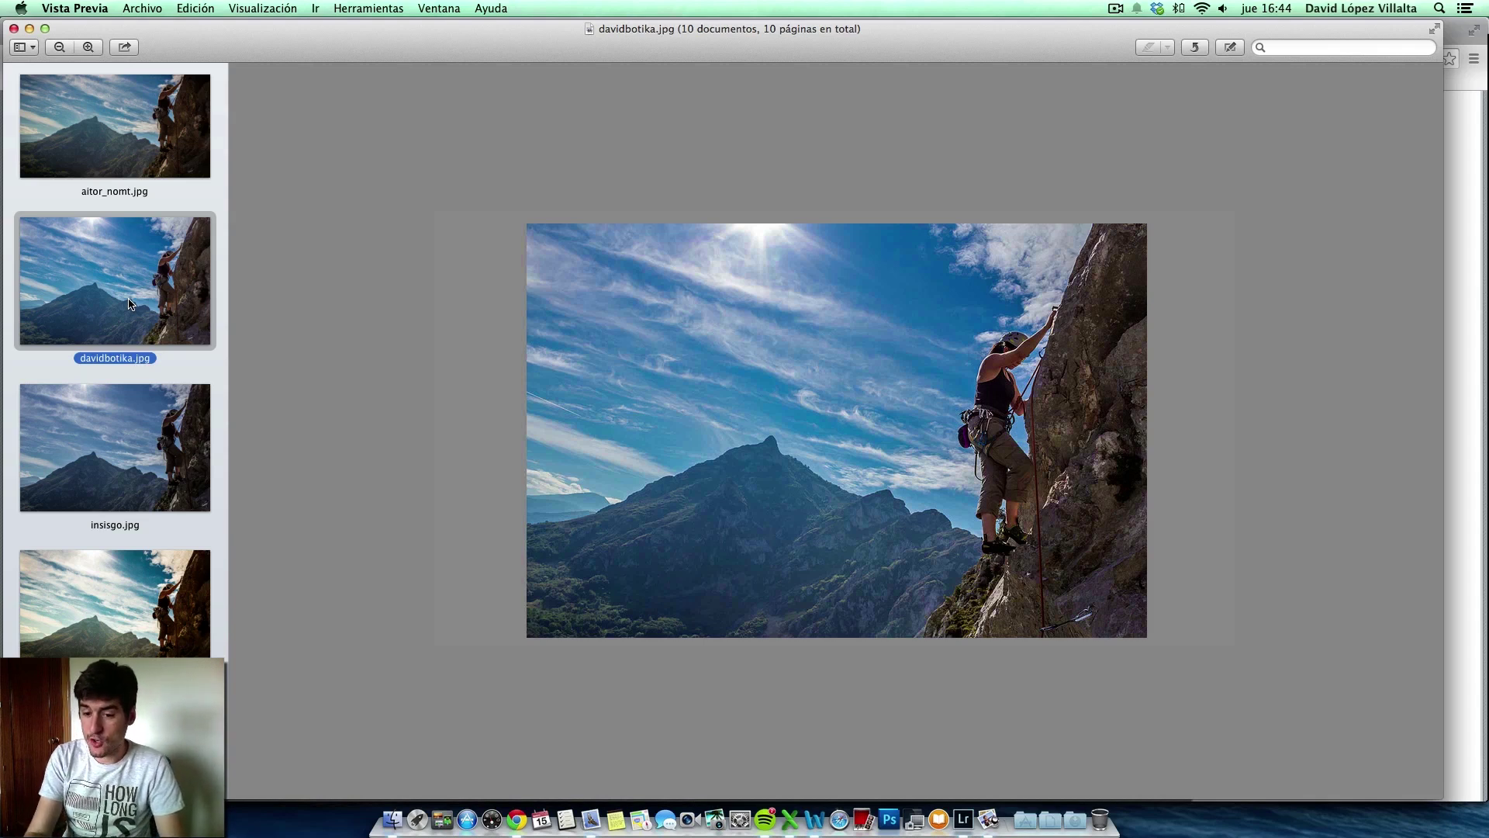
pyautogui.scroll(-1, 114, 353)
pyautogui.scroll(1, 113, 350)
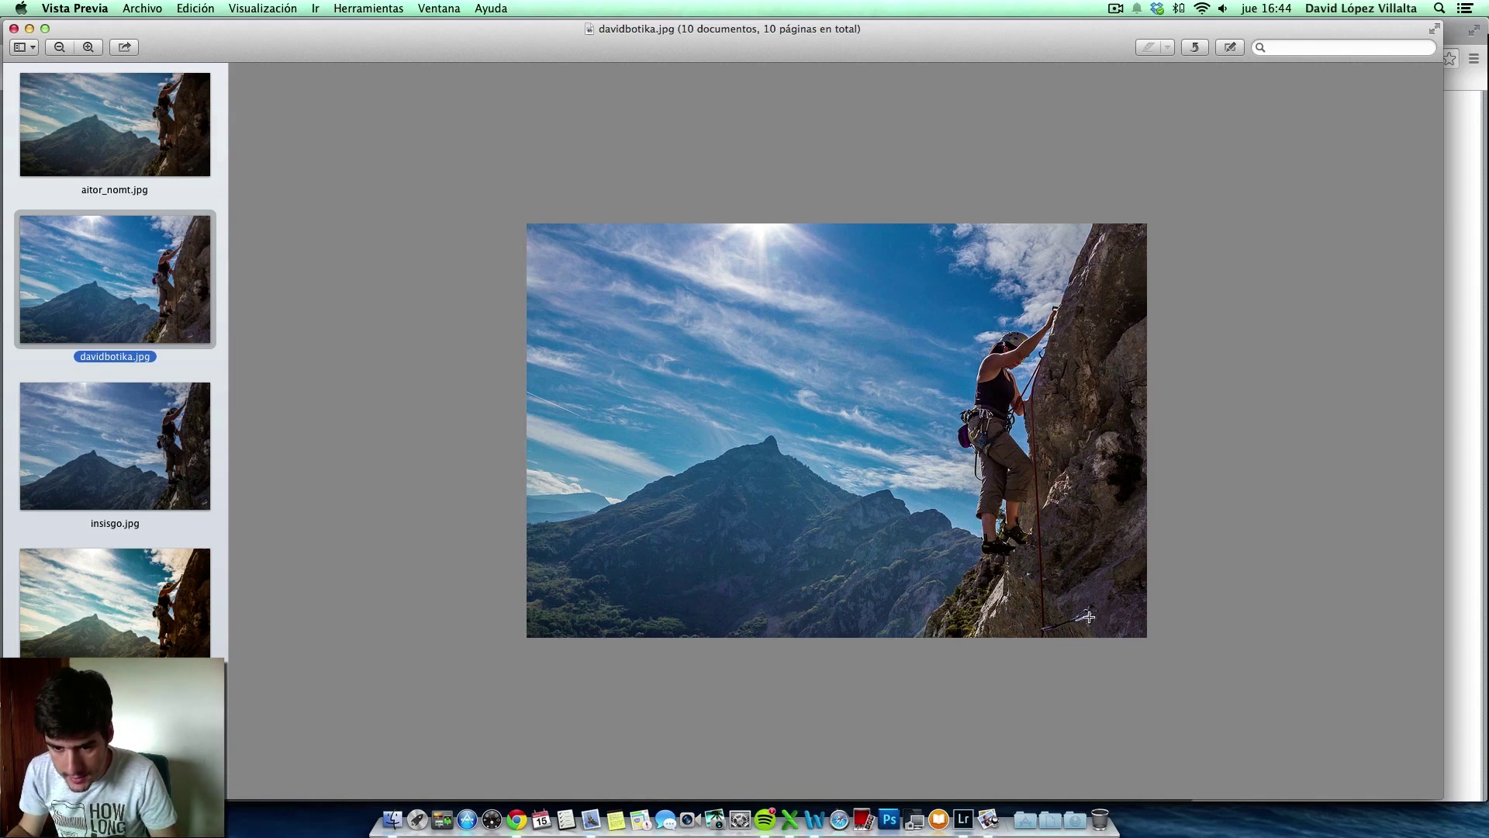
pyautogui.scroll(5, 1082, 614)
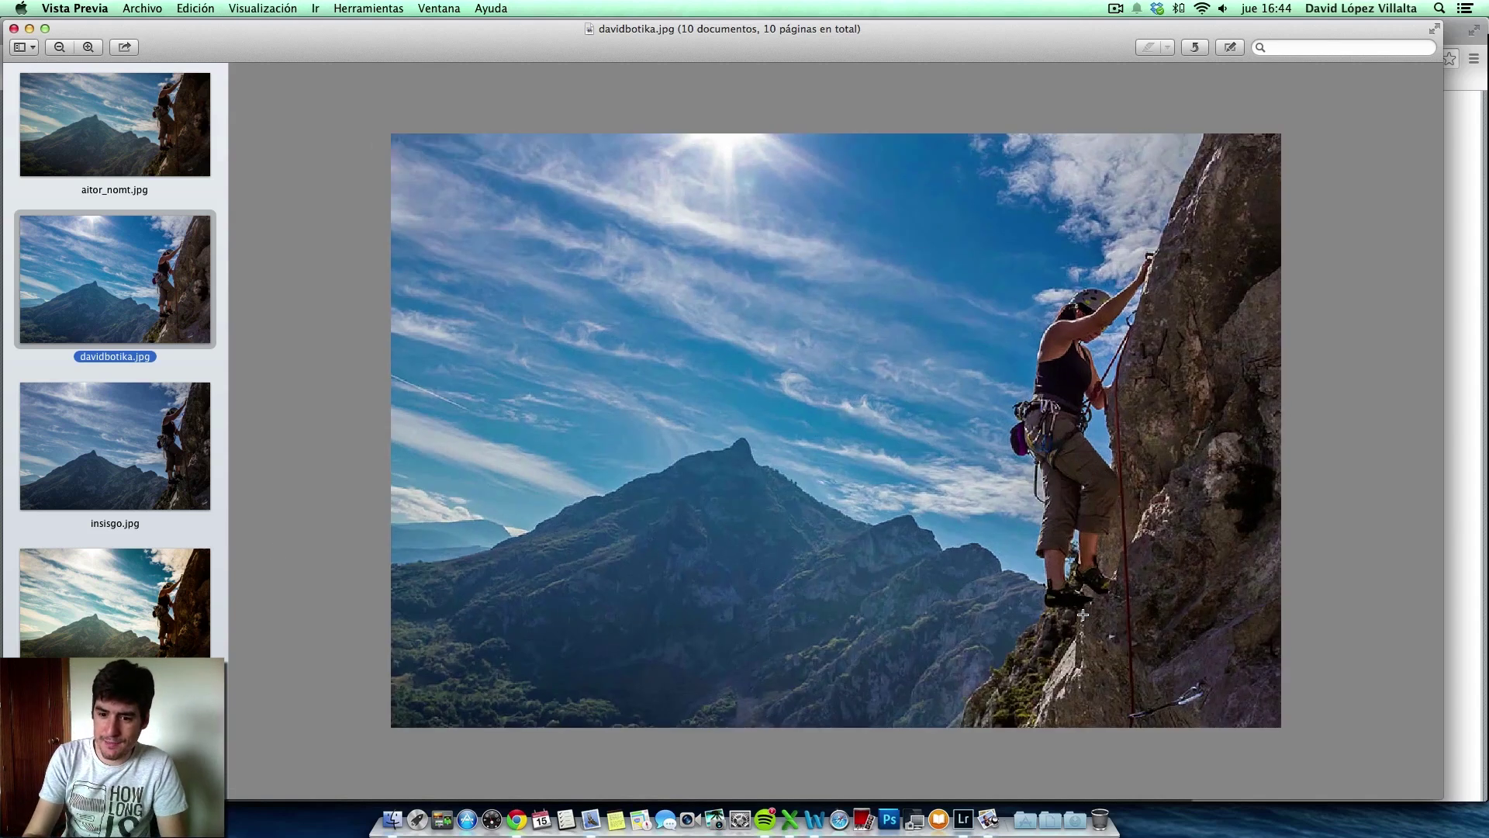
pyautogui.press('Down')
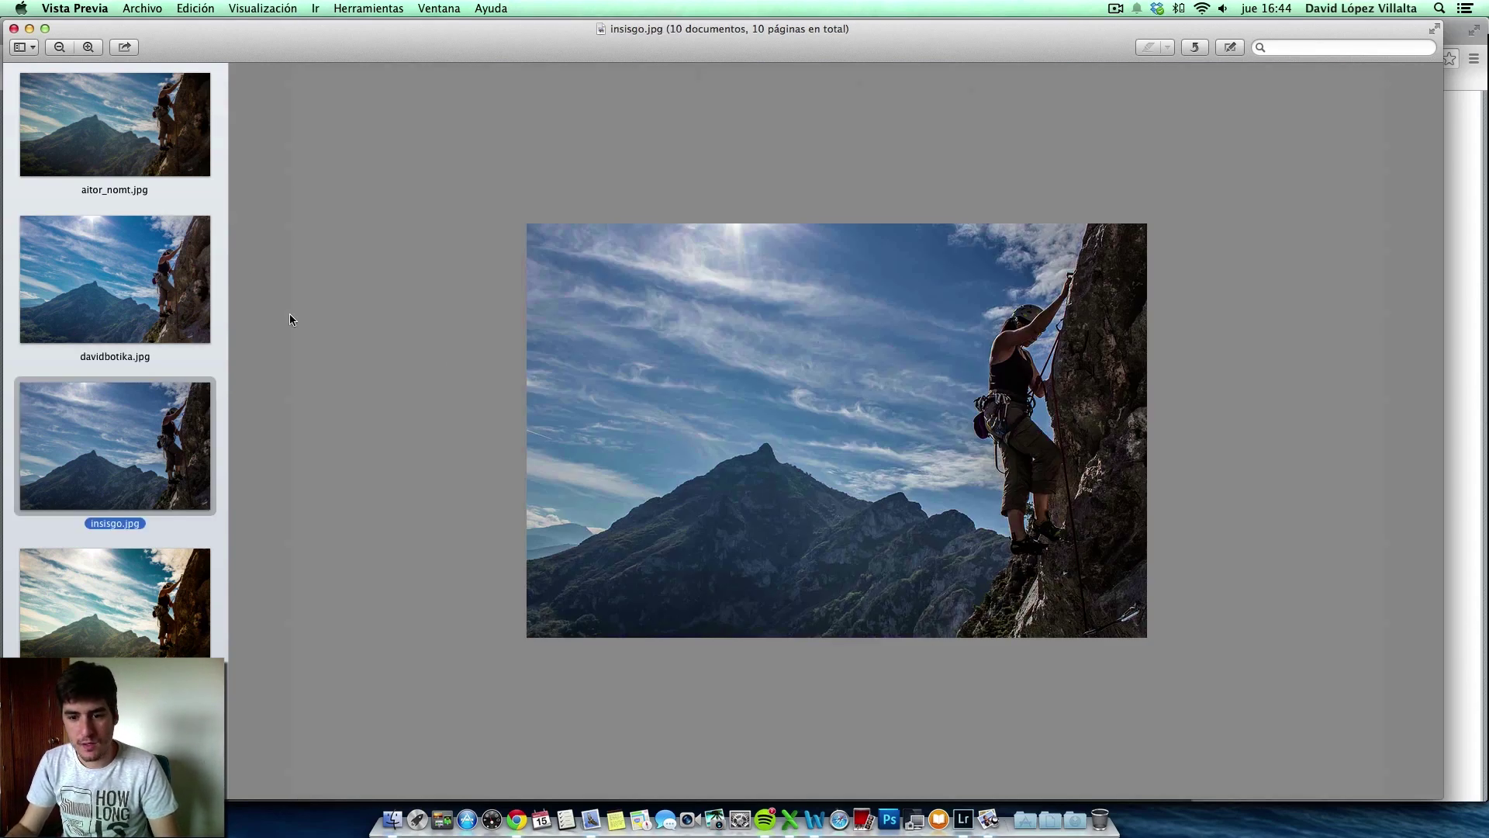
pyautogui.press('Up')
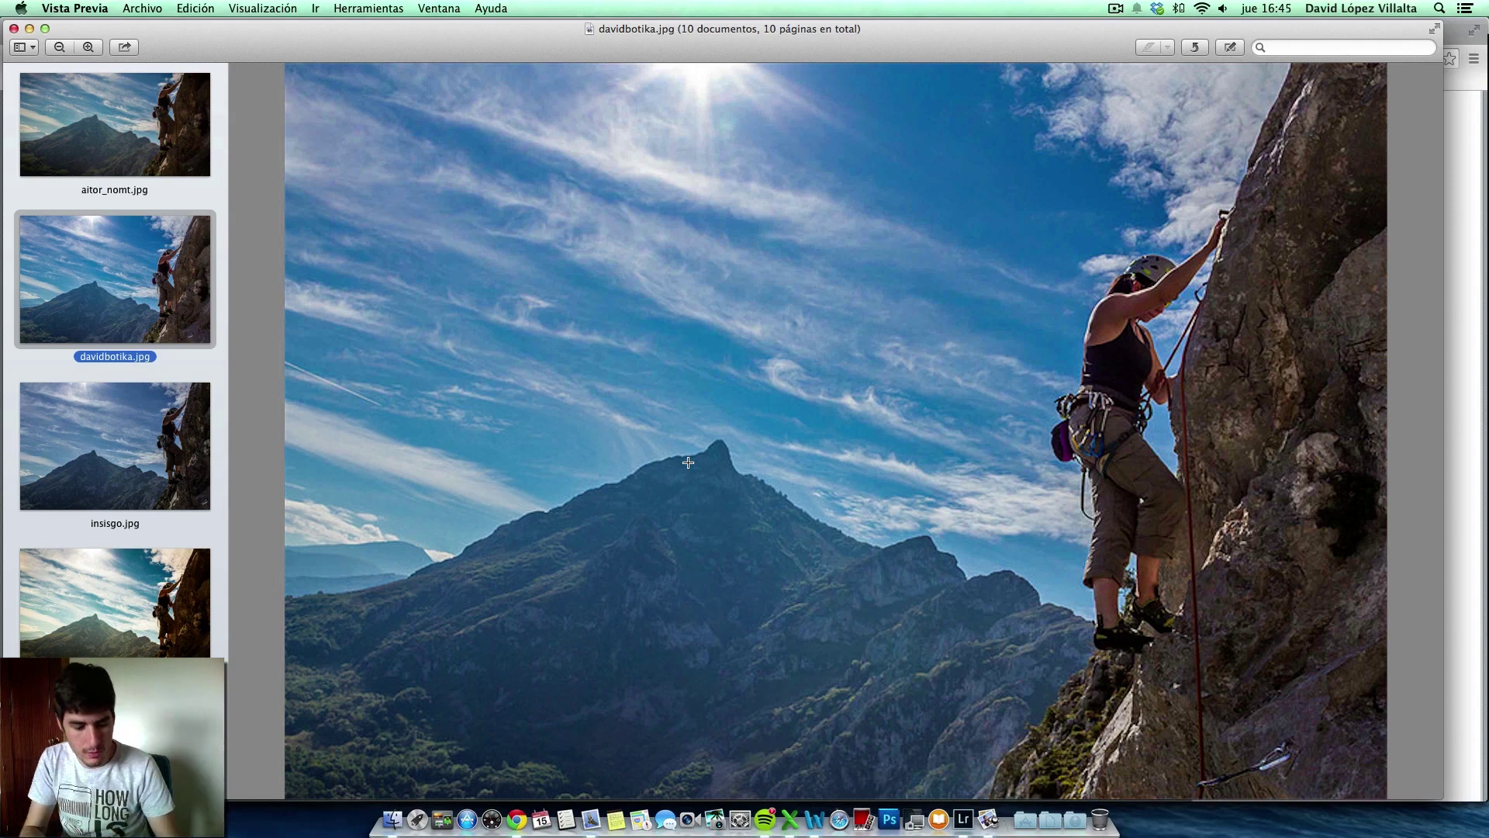
pyautogui.press('super+0')
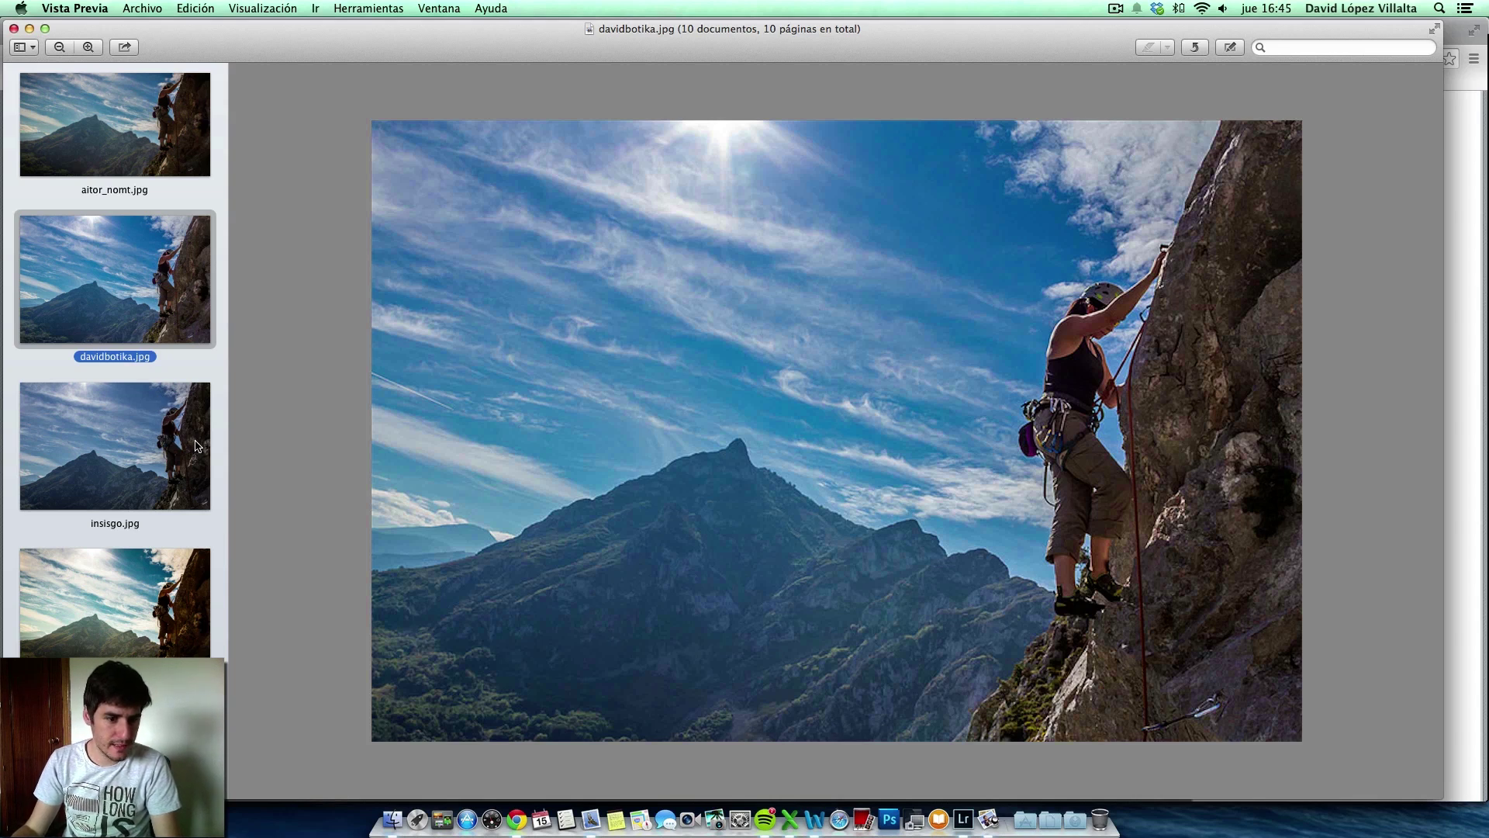
pyautogui.scroll(-2, 196, 446)
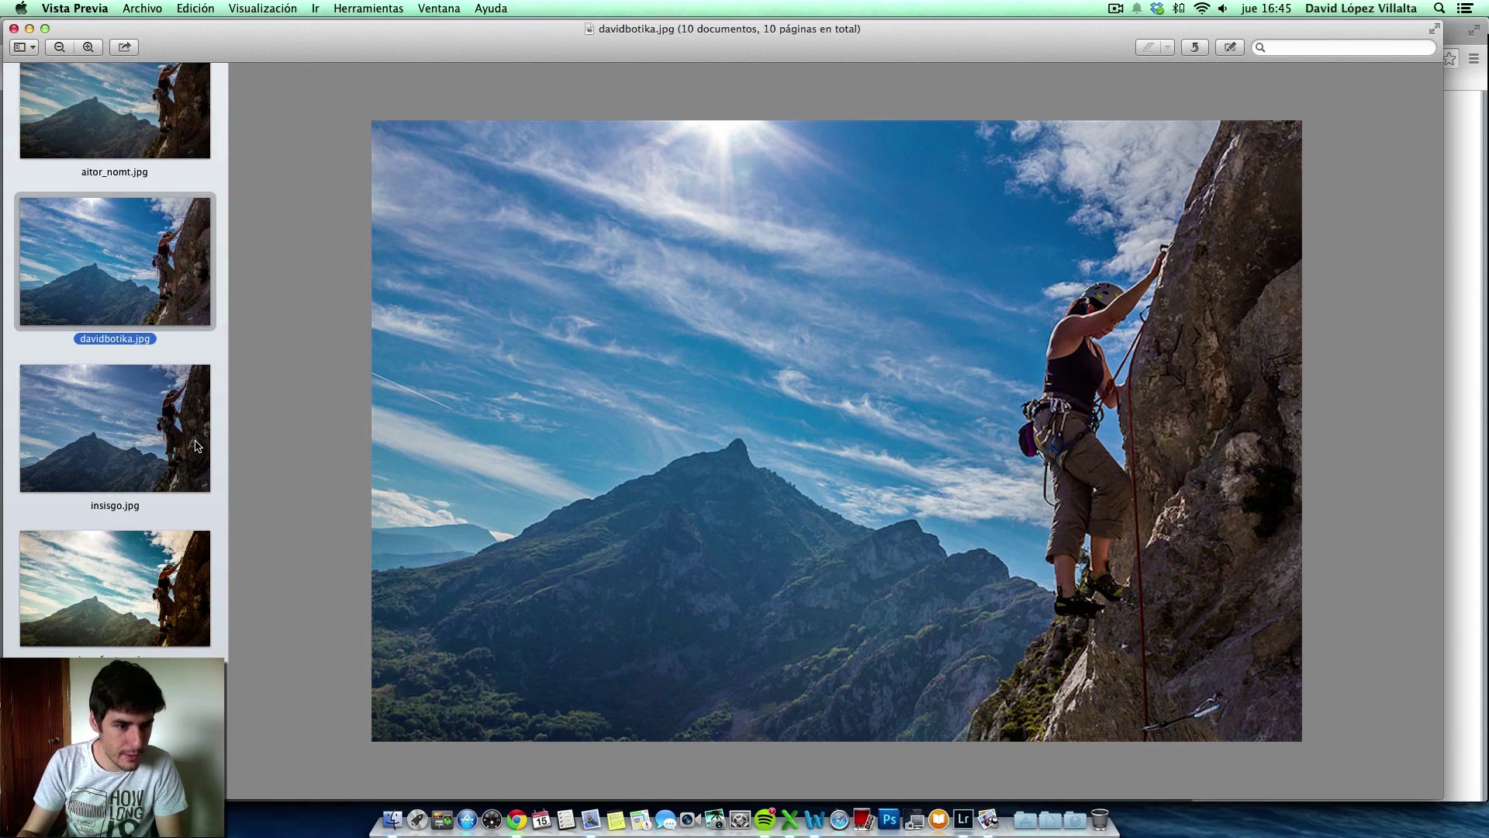
pyautogui.press('super+minus')
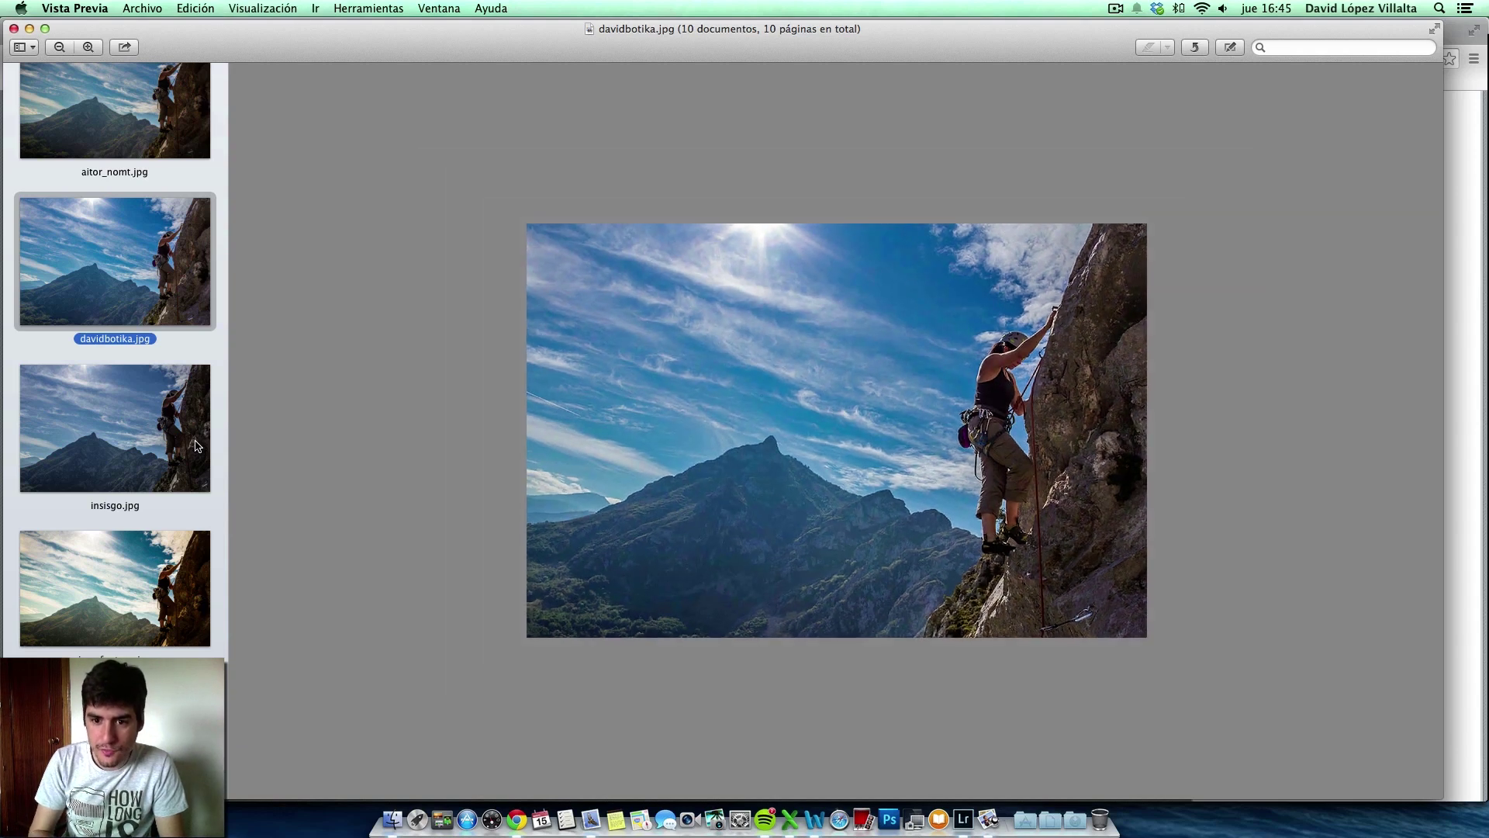
pyautogui.scroll(1, 186, 447)
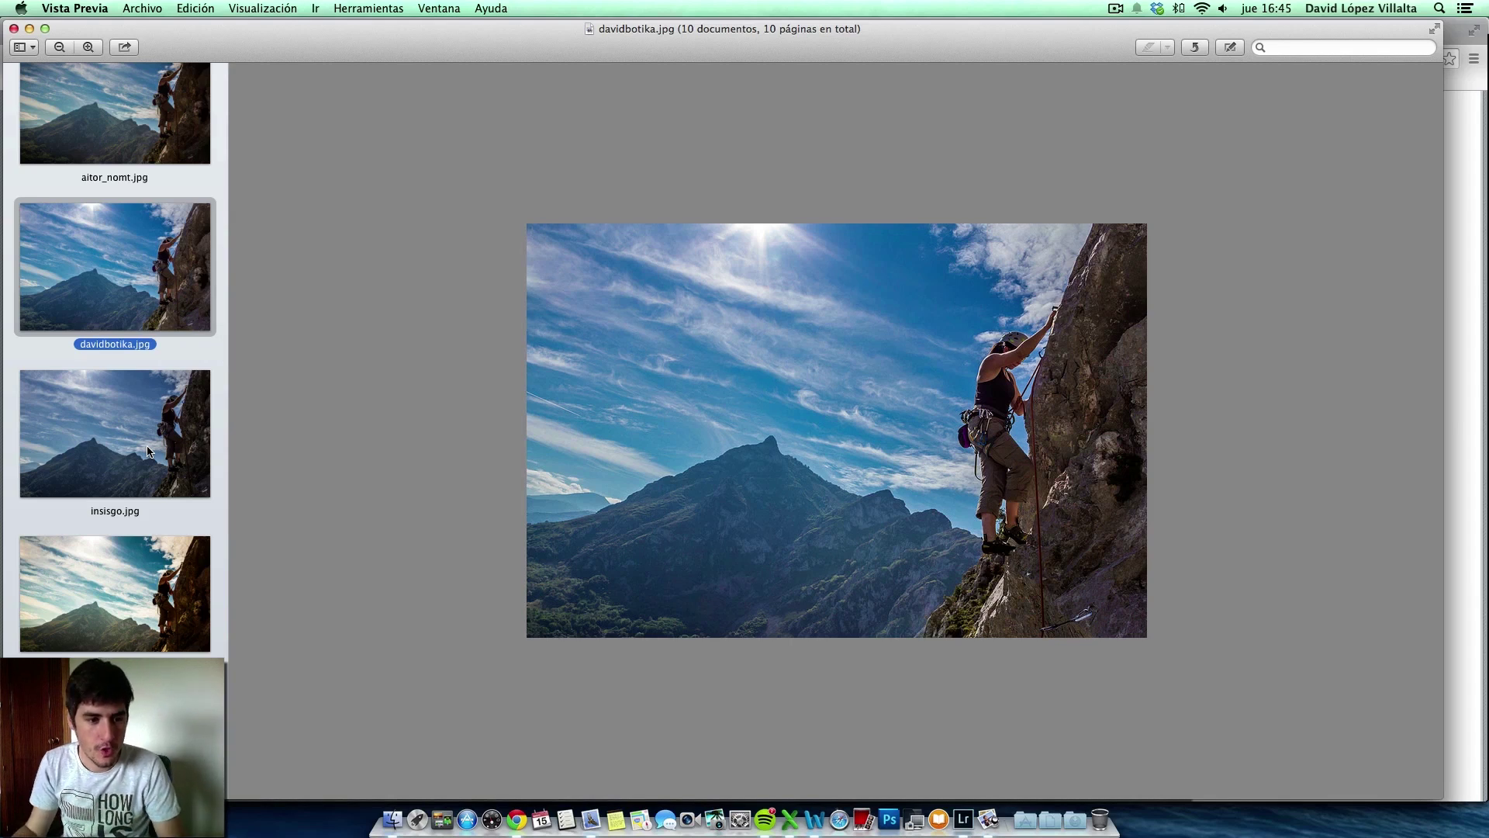
pyautogui.click(132, 425)
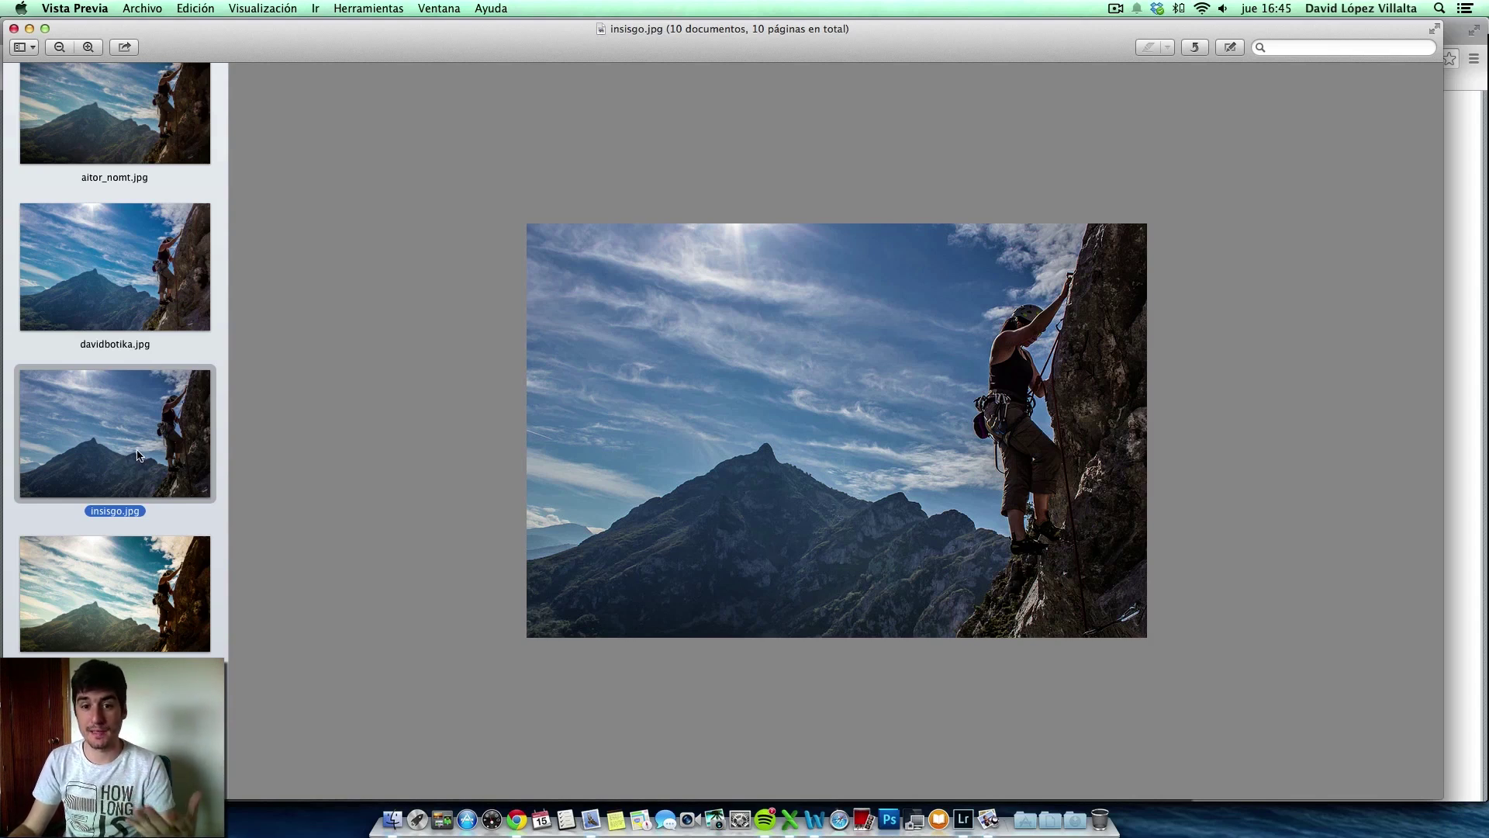
pyautogui.click(123, 273)
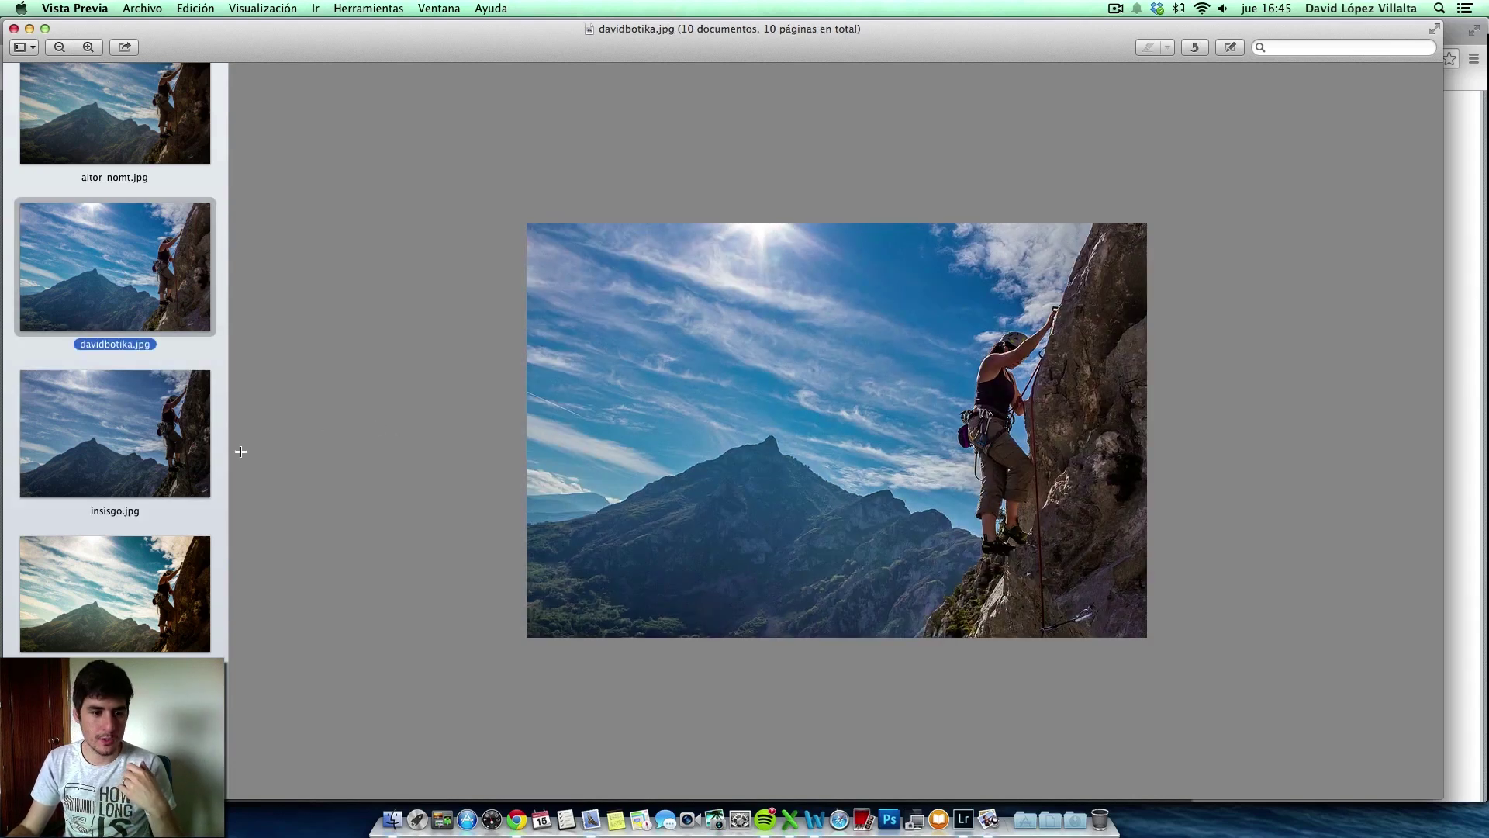
pyautogui.scroll(1, 213, 449)
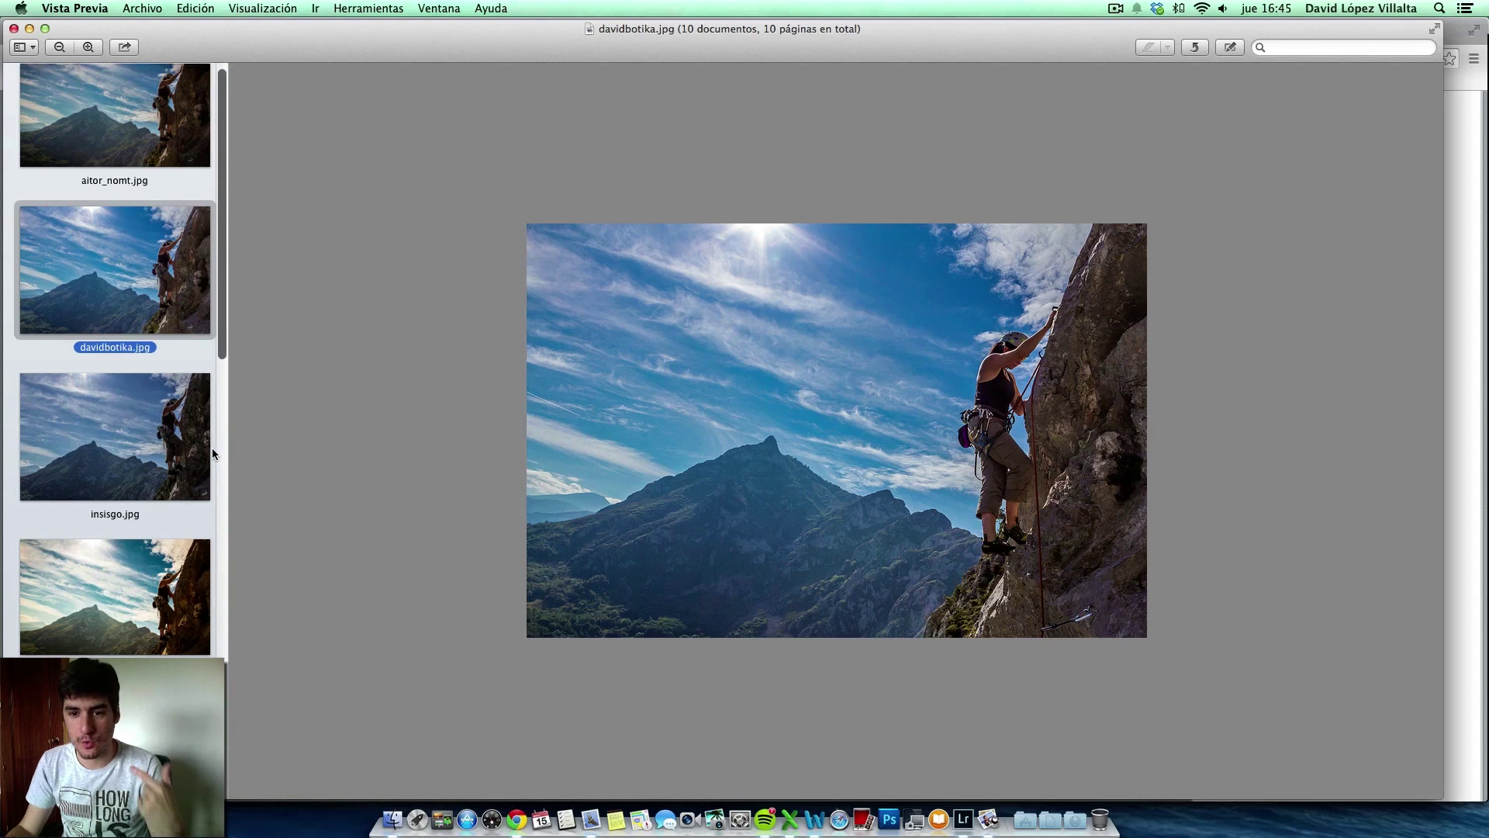
pyautogui.click(122, 424)
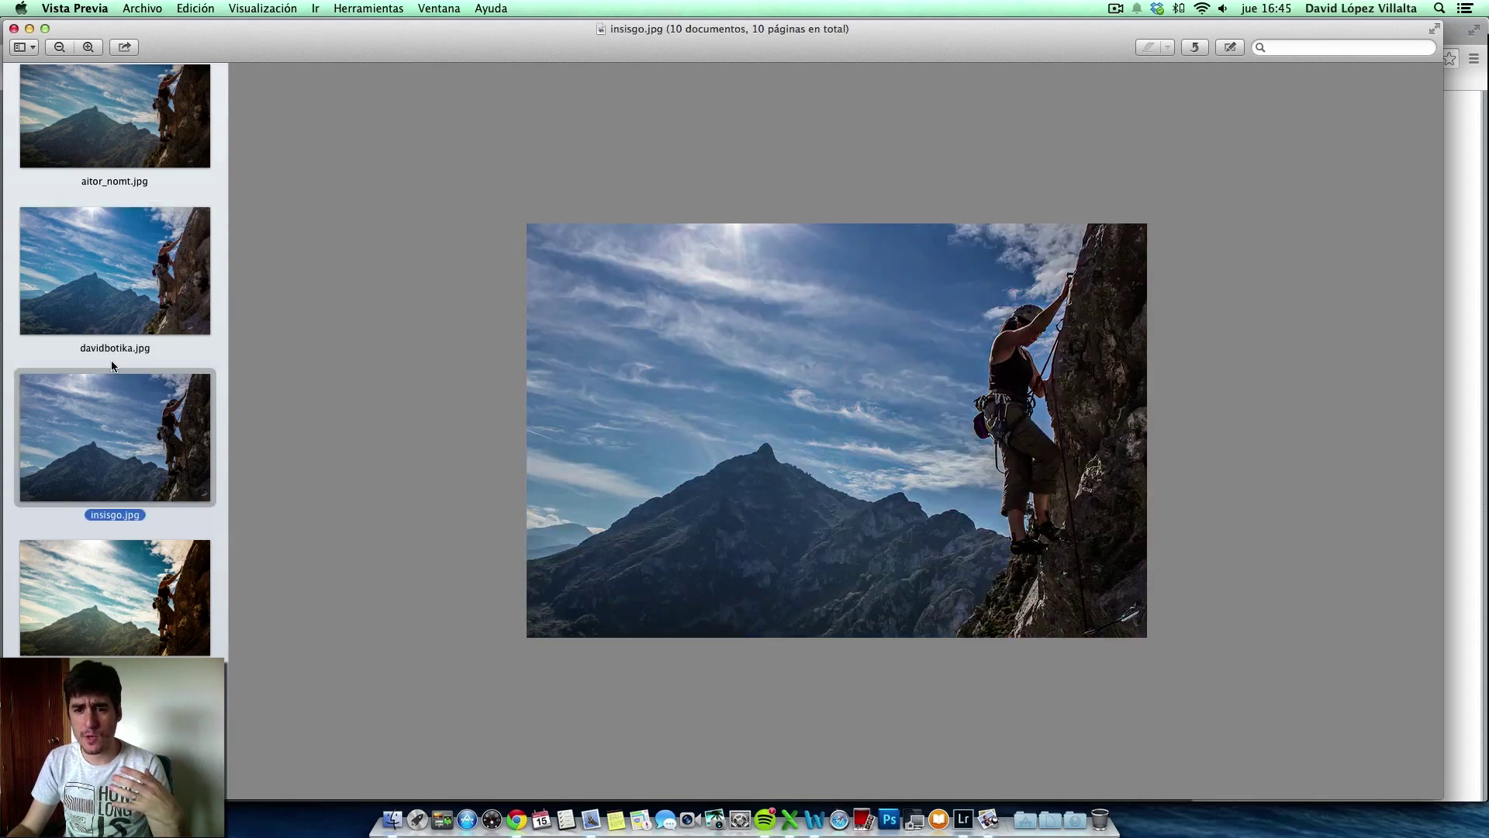
pyautogui.click(127, 302)
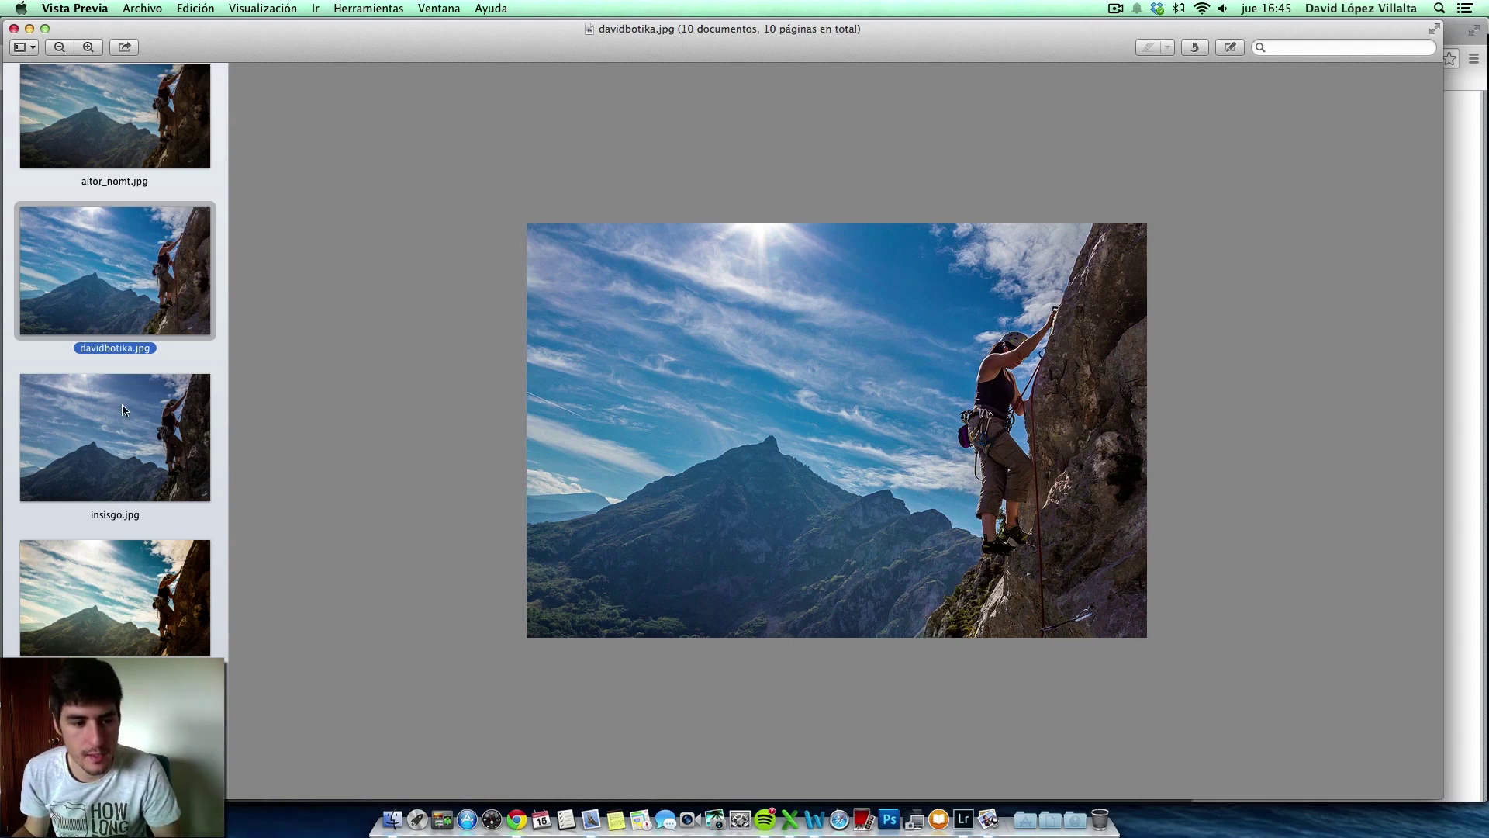
pyautogui.click(105, 444)
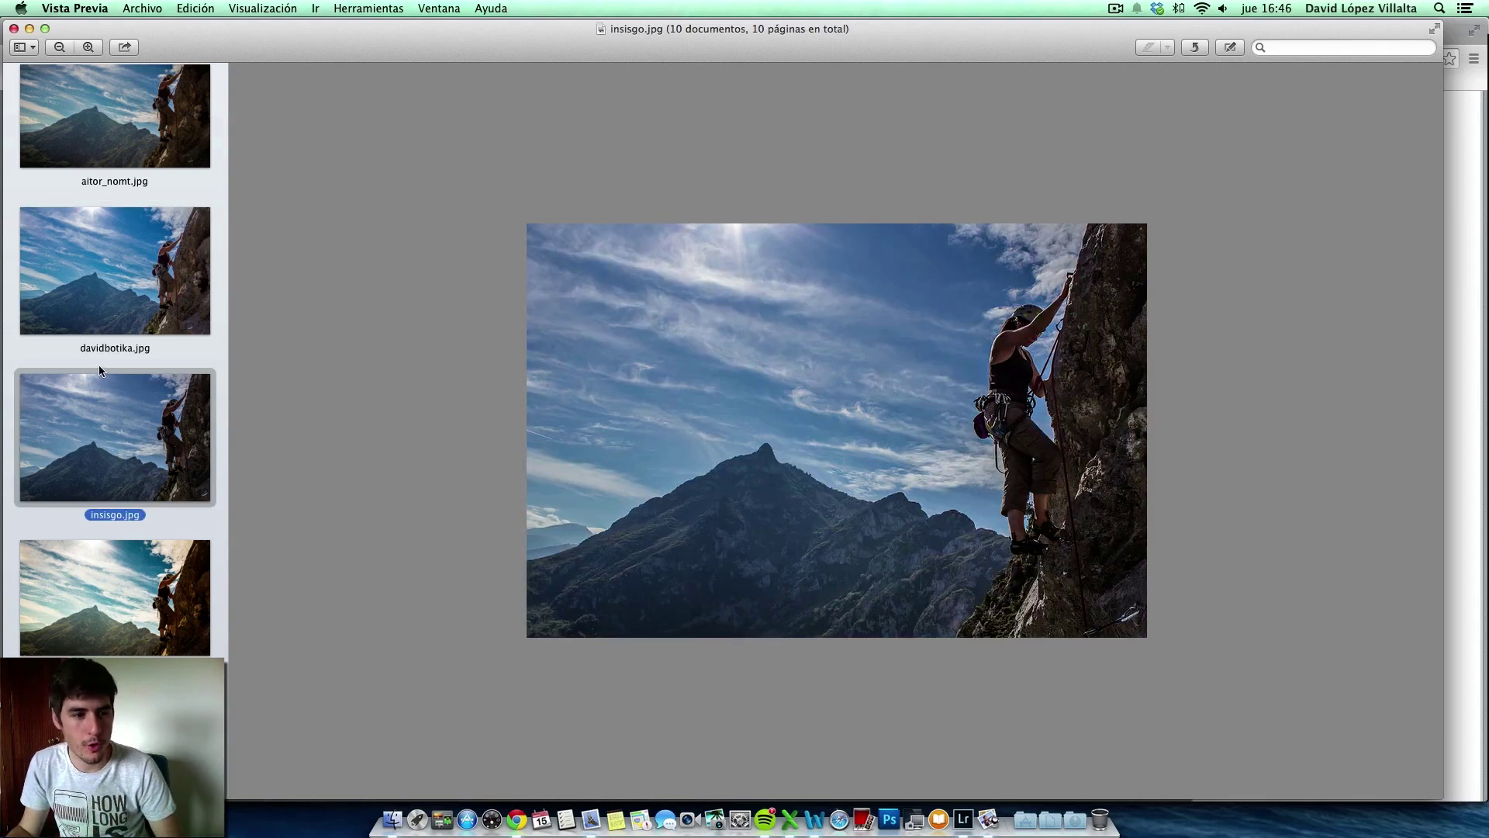
pyautogui.press('Up')
pyautogui.press('Down')
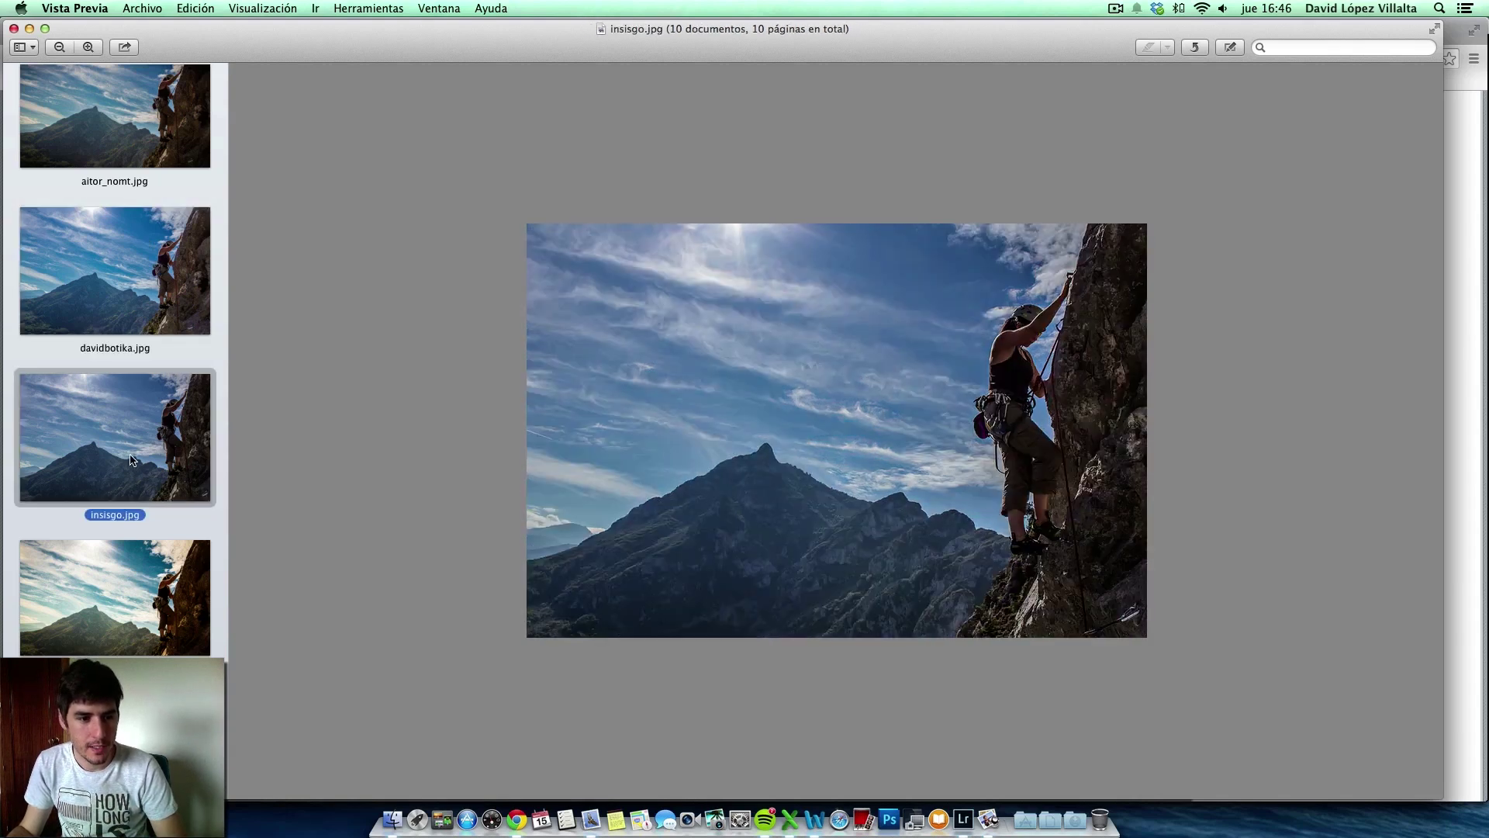
pyautogui.click(107, 310)
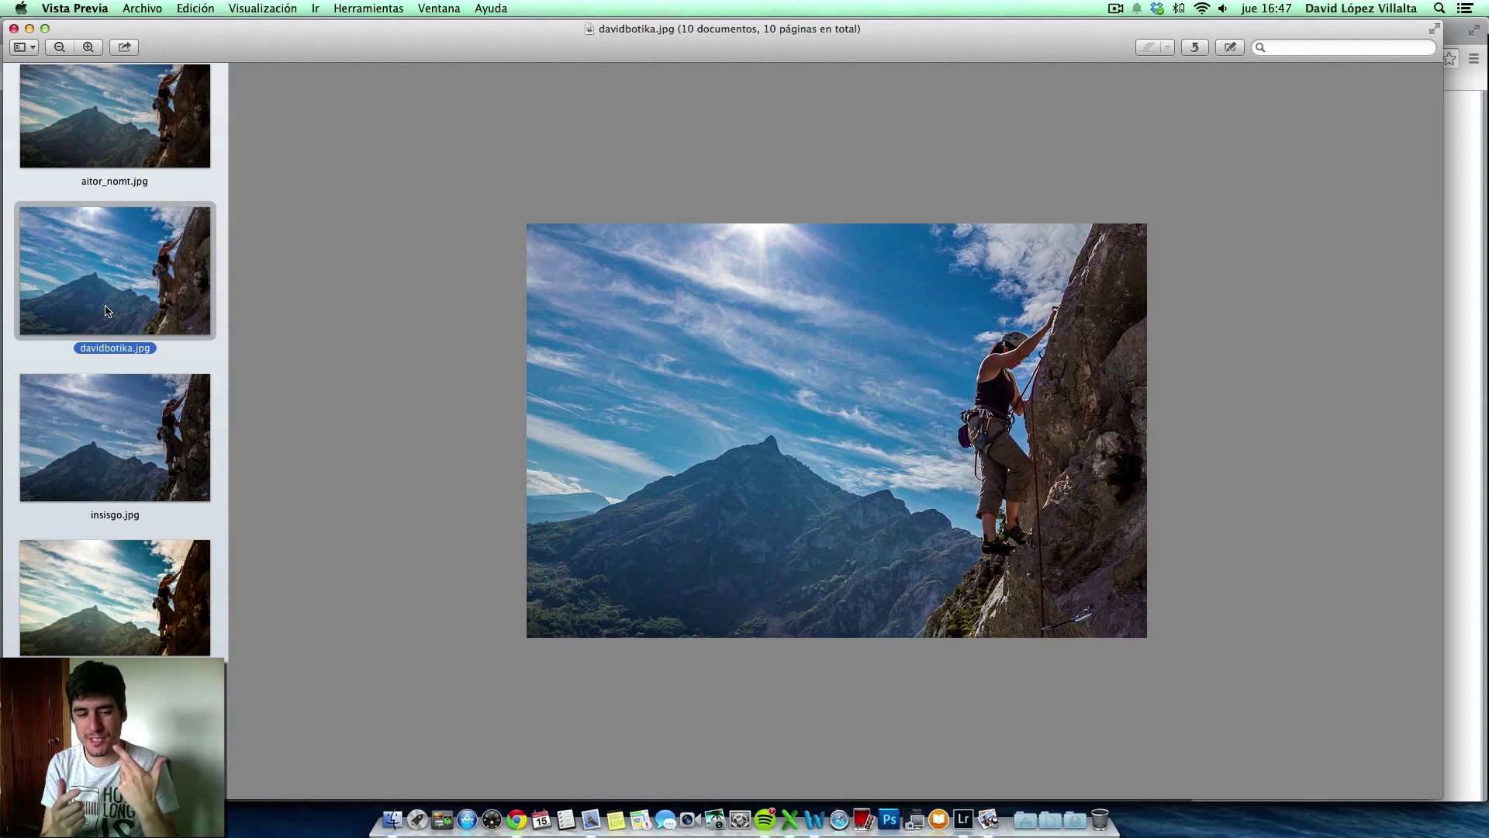
# - Examine the warm-toned edit listed after insisgo.jpg, comparing it with insisgo.jpg and viewing it enlarged
pyautogui.click(109, 594)
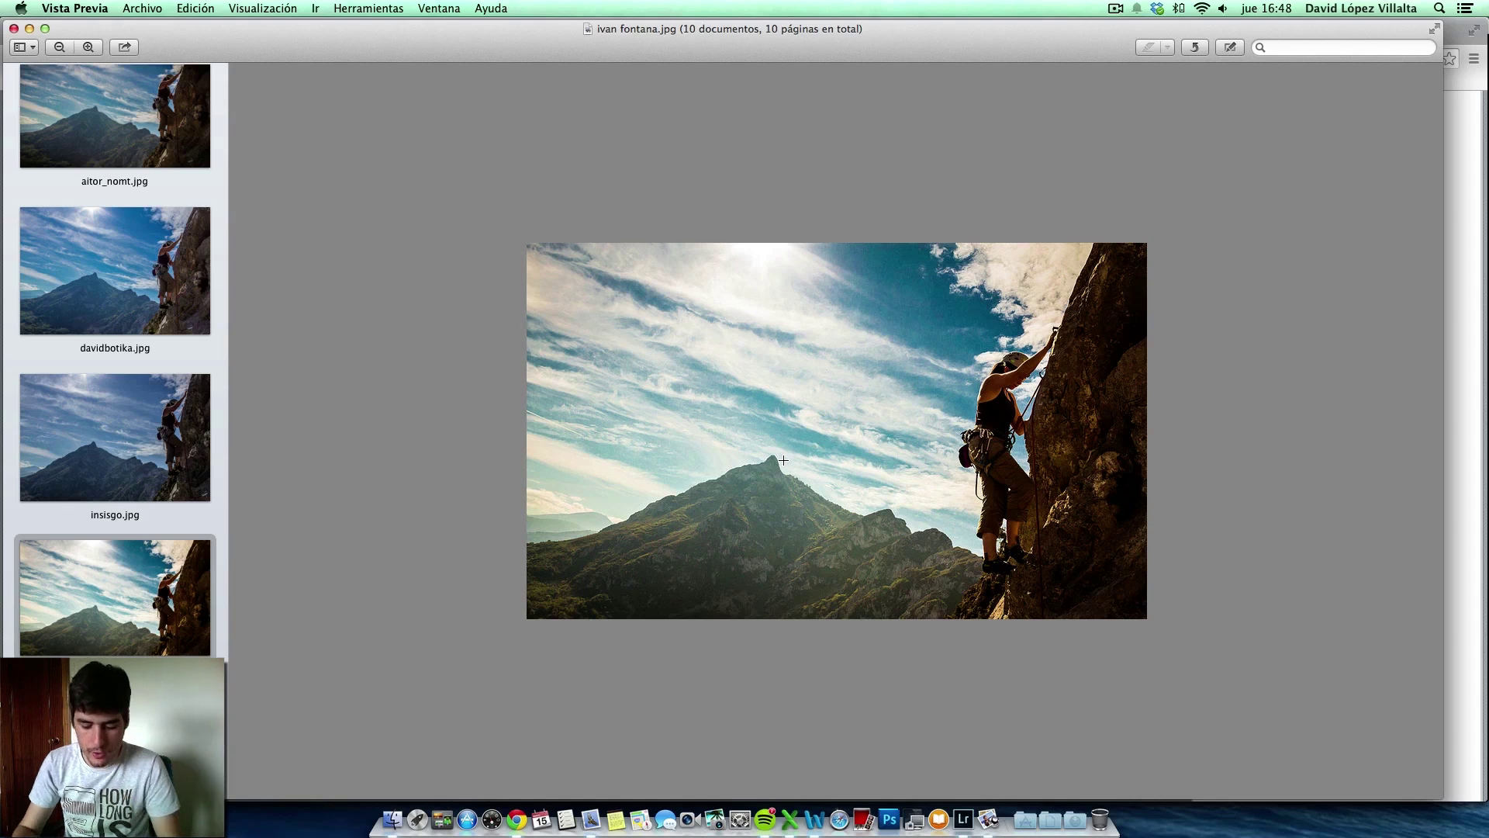
pyautogui.press('Up')
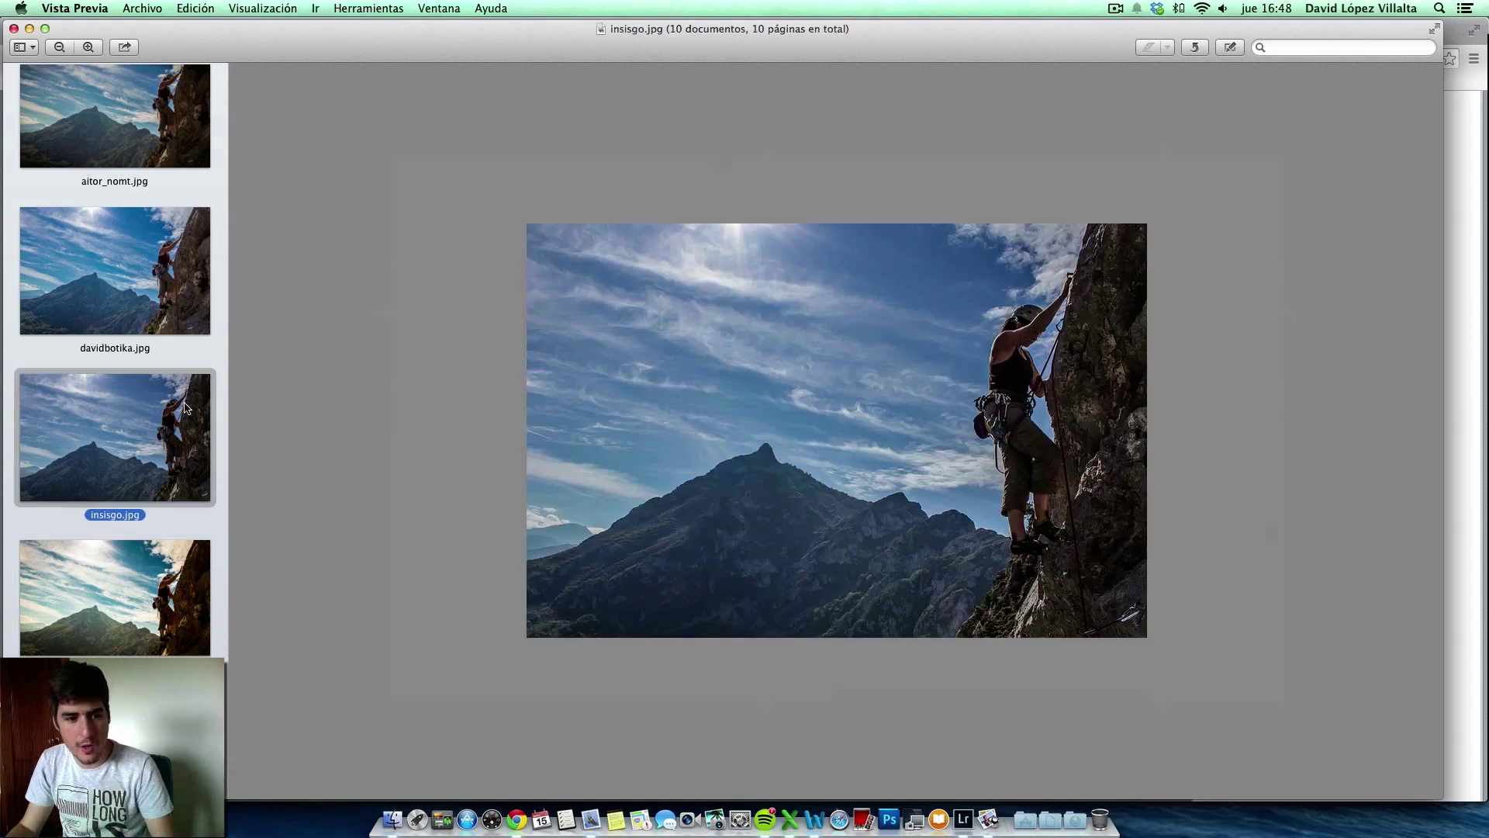
pyautogui.press('Down')
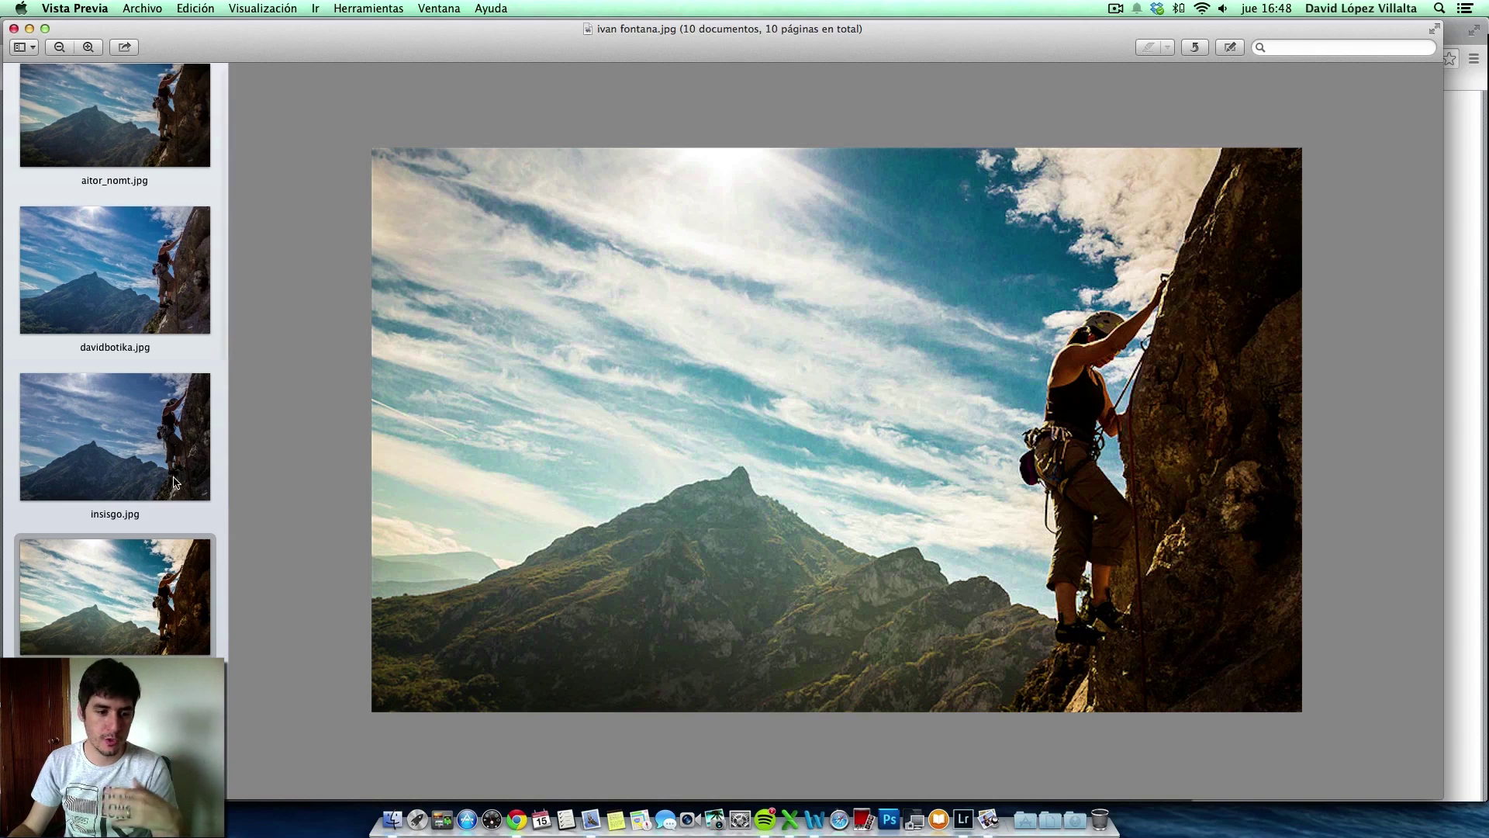
pyautogui.scroll(-2, 174, 481)
pyautogui.scroll(-1, 174, 476)
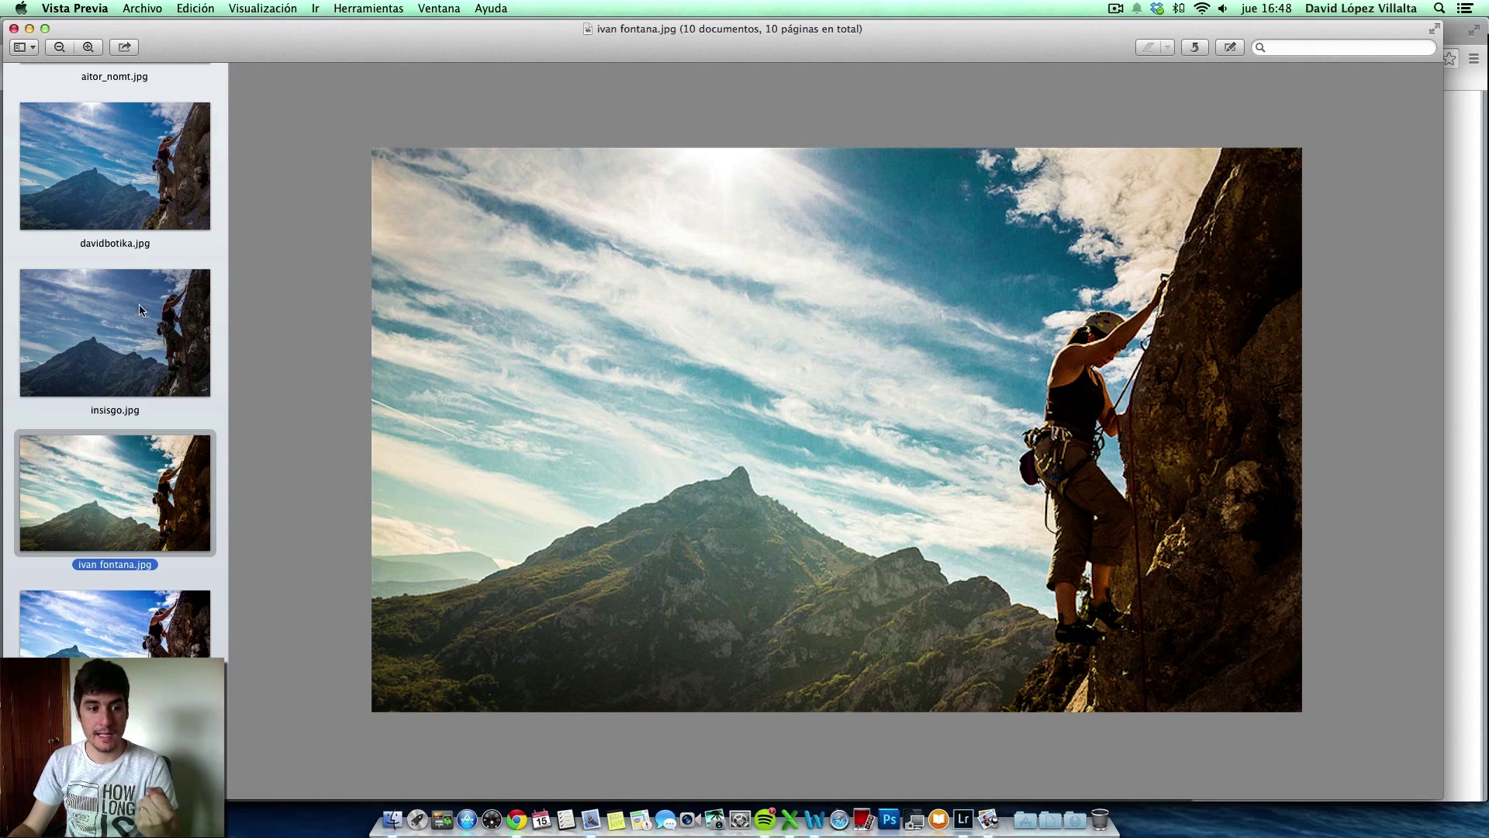
pyautogui.click(142, 180)
pyautogui.scroll(-1, 164, 365)
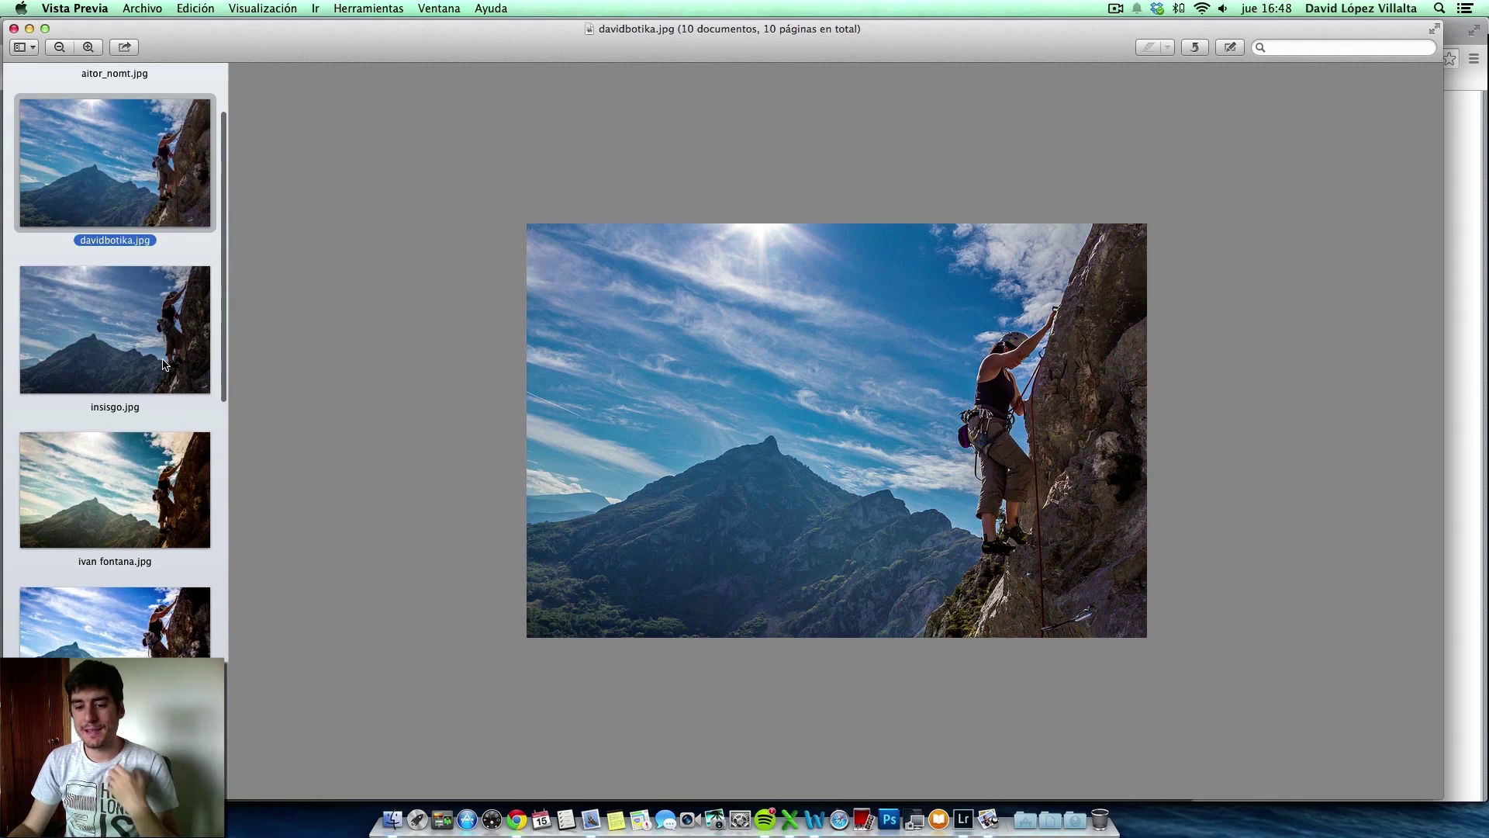
pyautogui.scroll(-1, 155, 484)
pyautogui.click(121, 564)
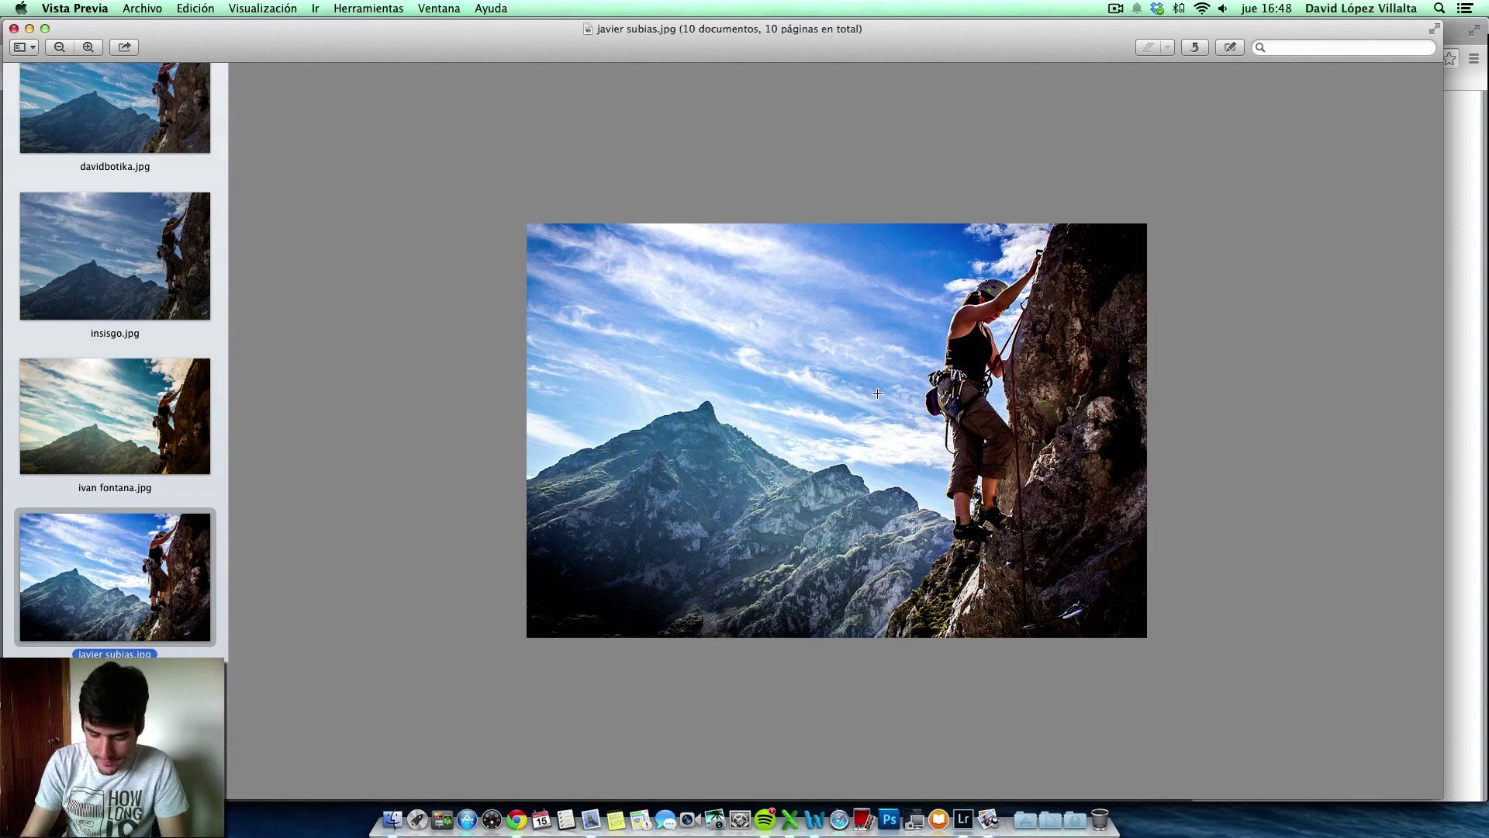
pyautogui.press('super+plus')
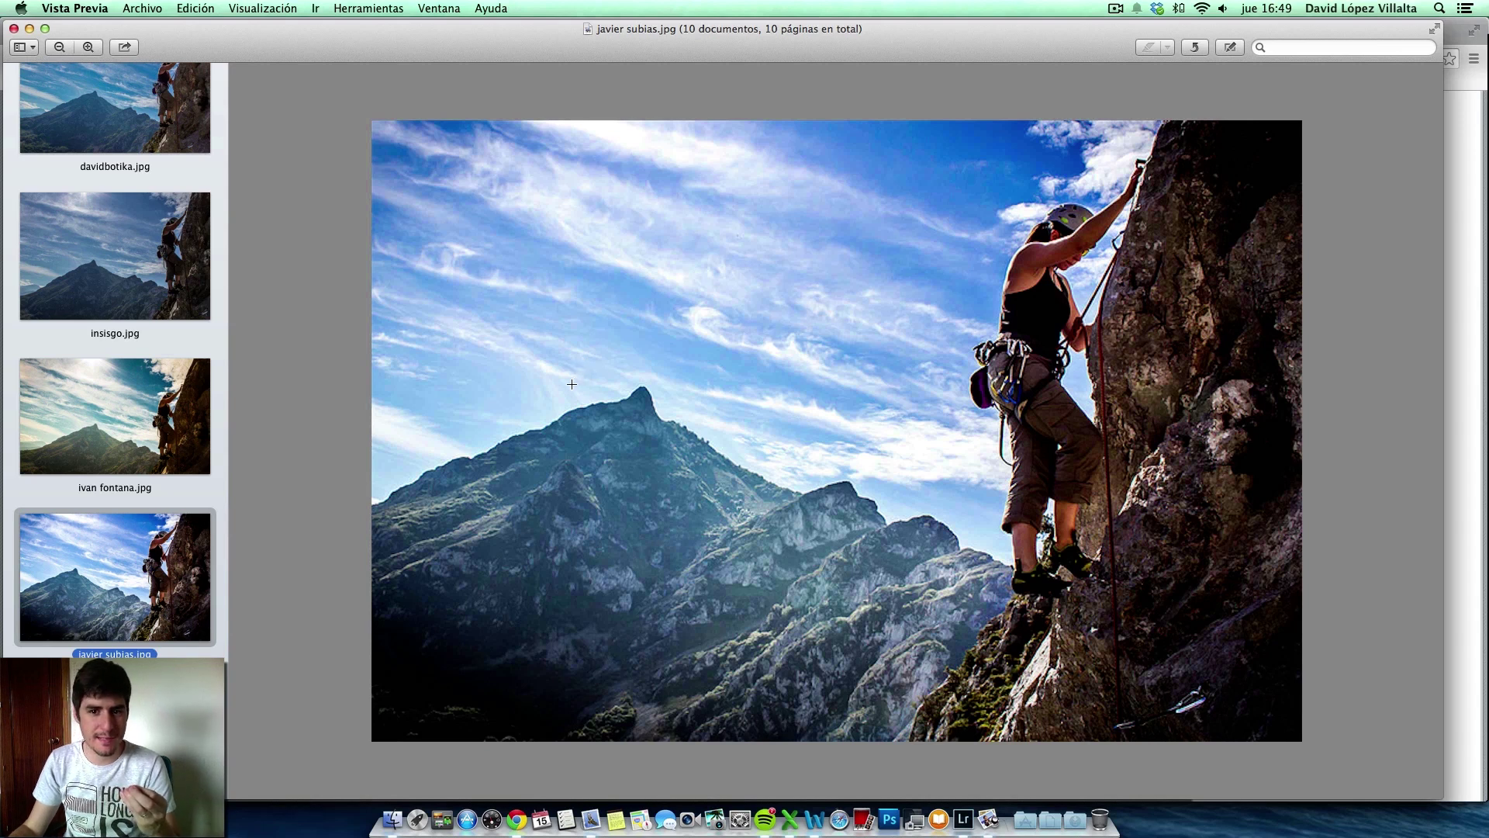
pyautogui.scroll(3, 185, 298)
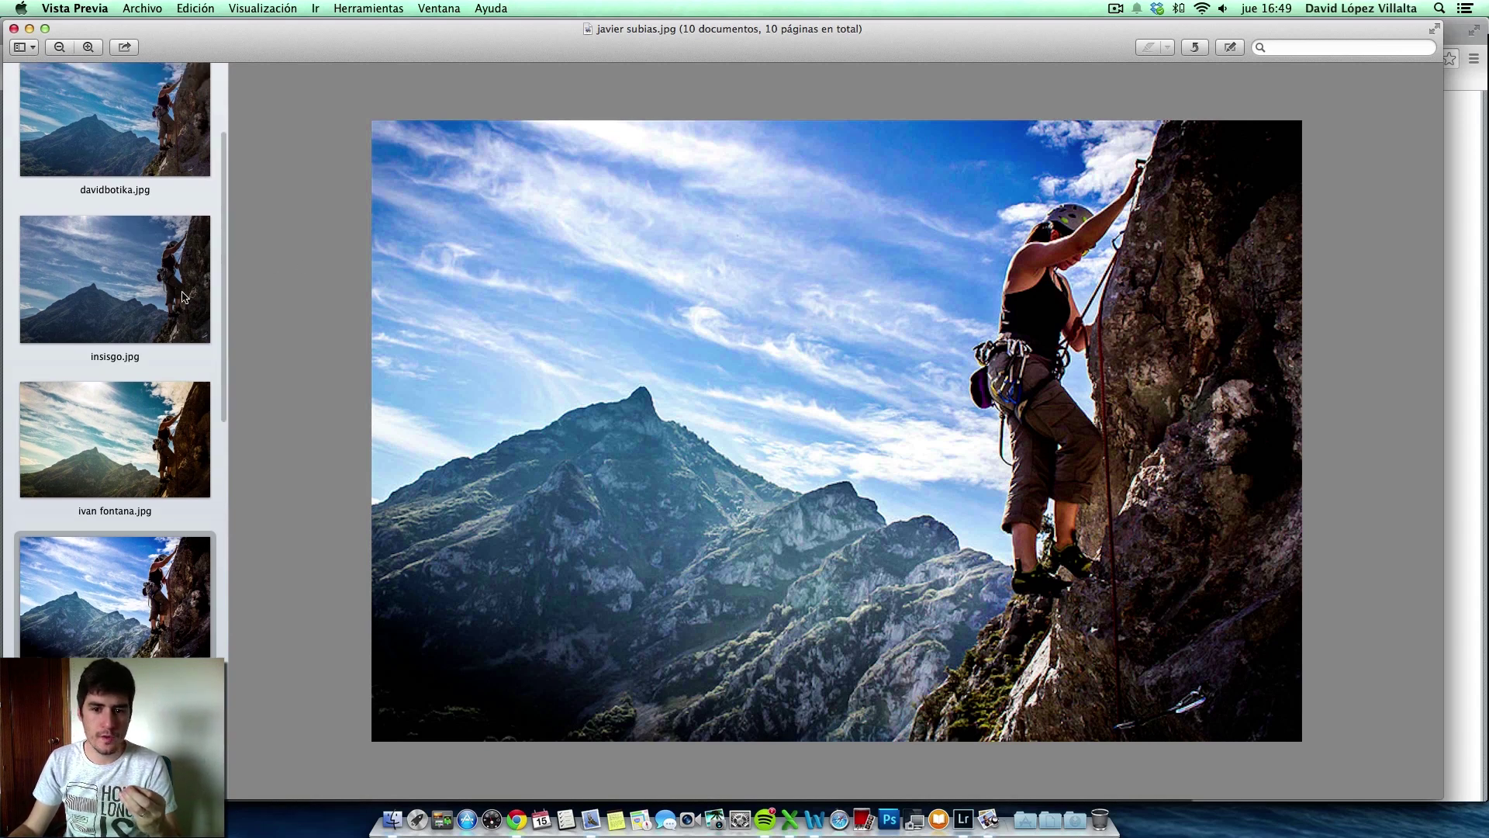
pyautogui.click(107, 208)
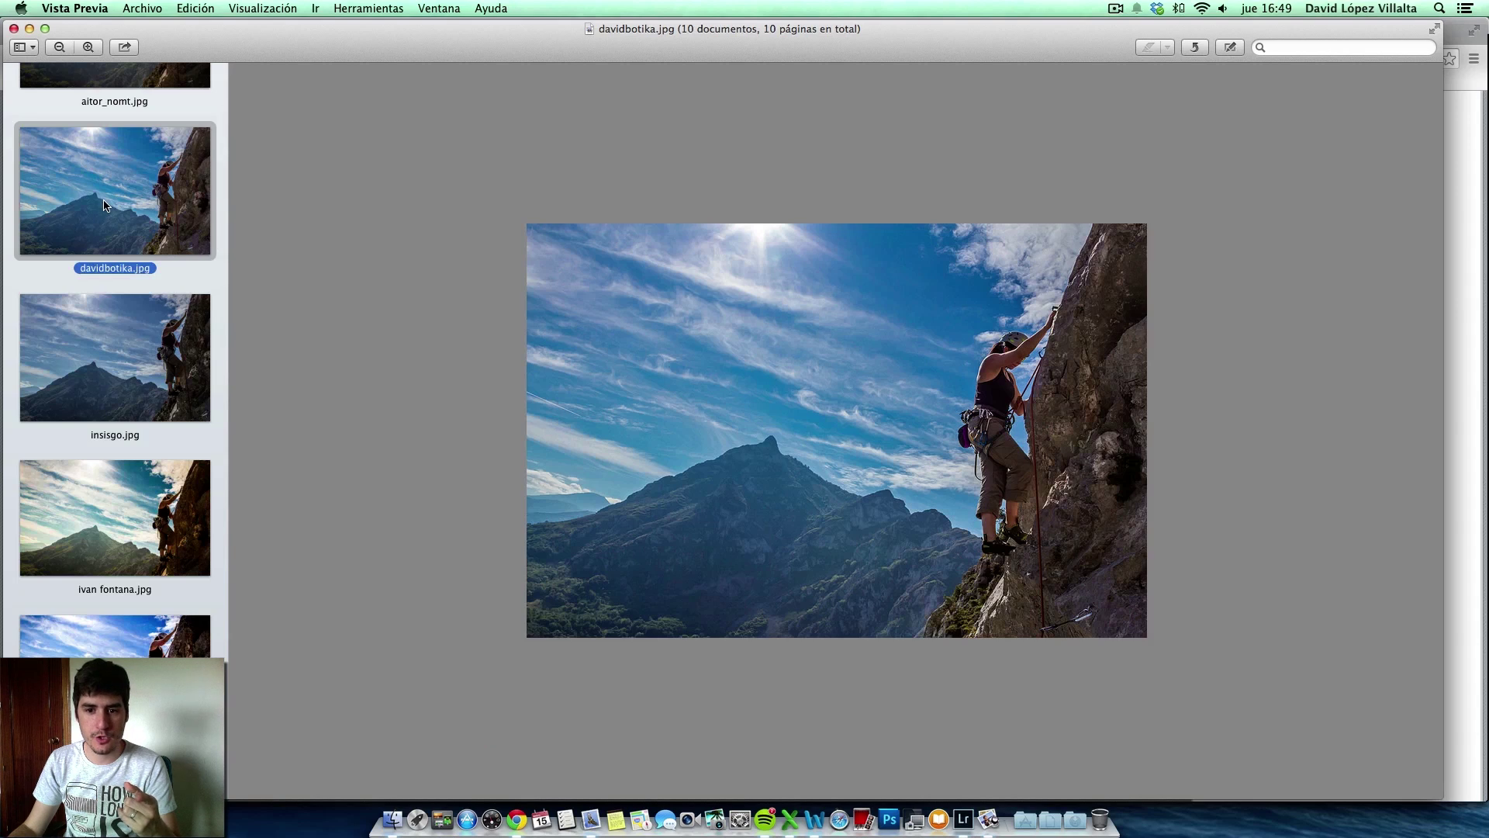
pyautogui.click(174, 619)
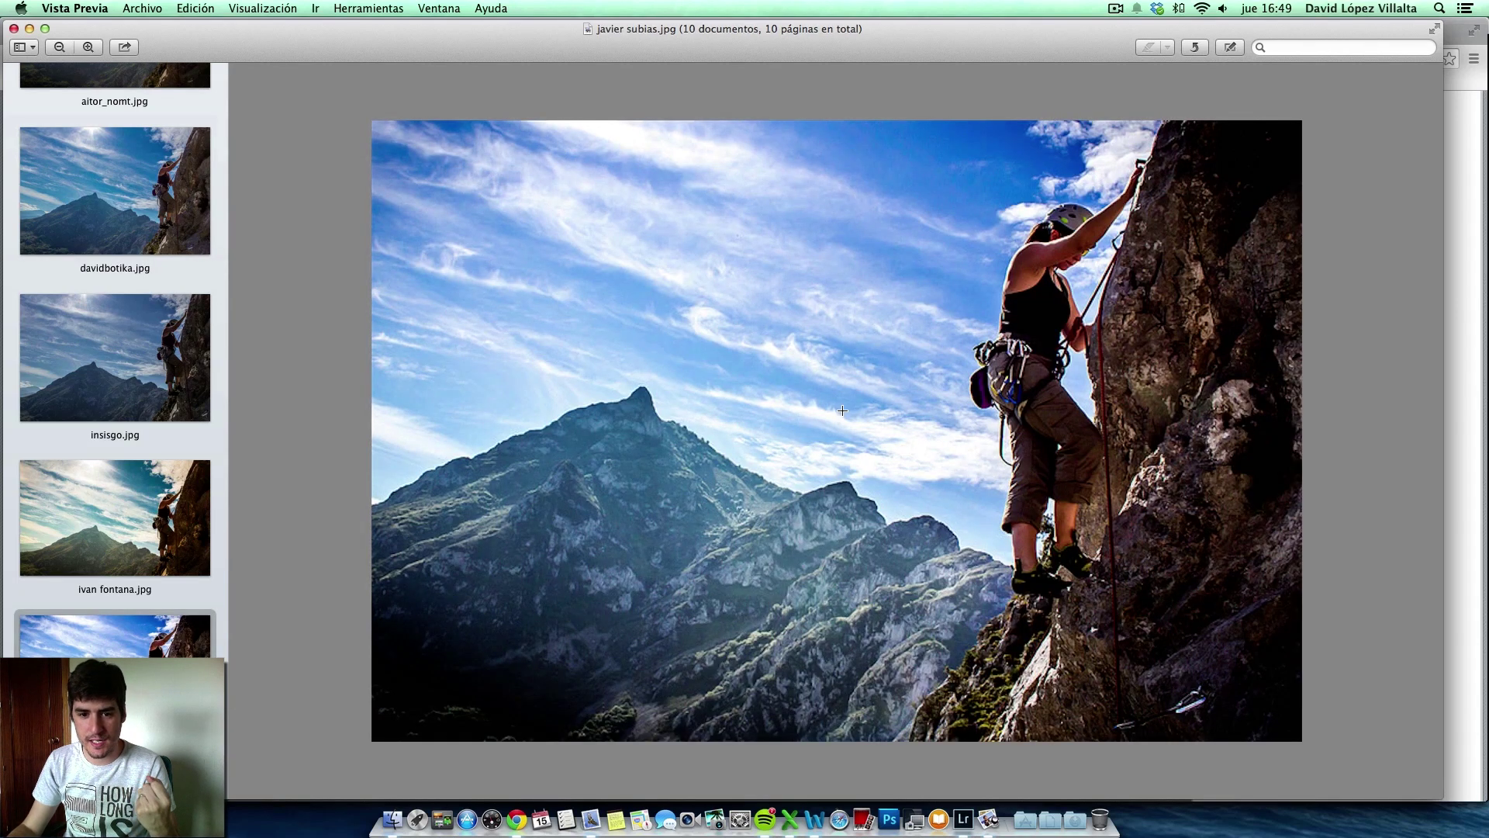
pyautogui.click(121, 198)
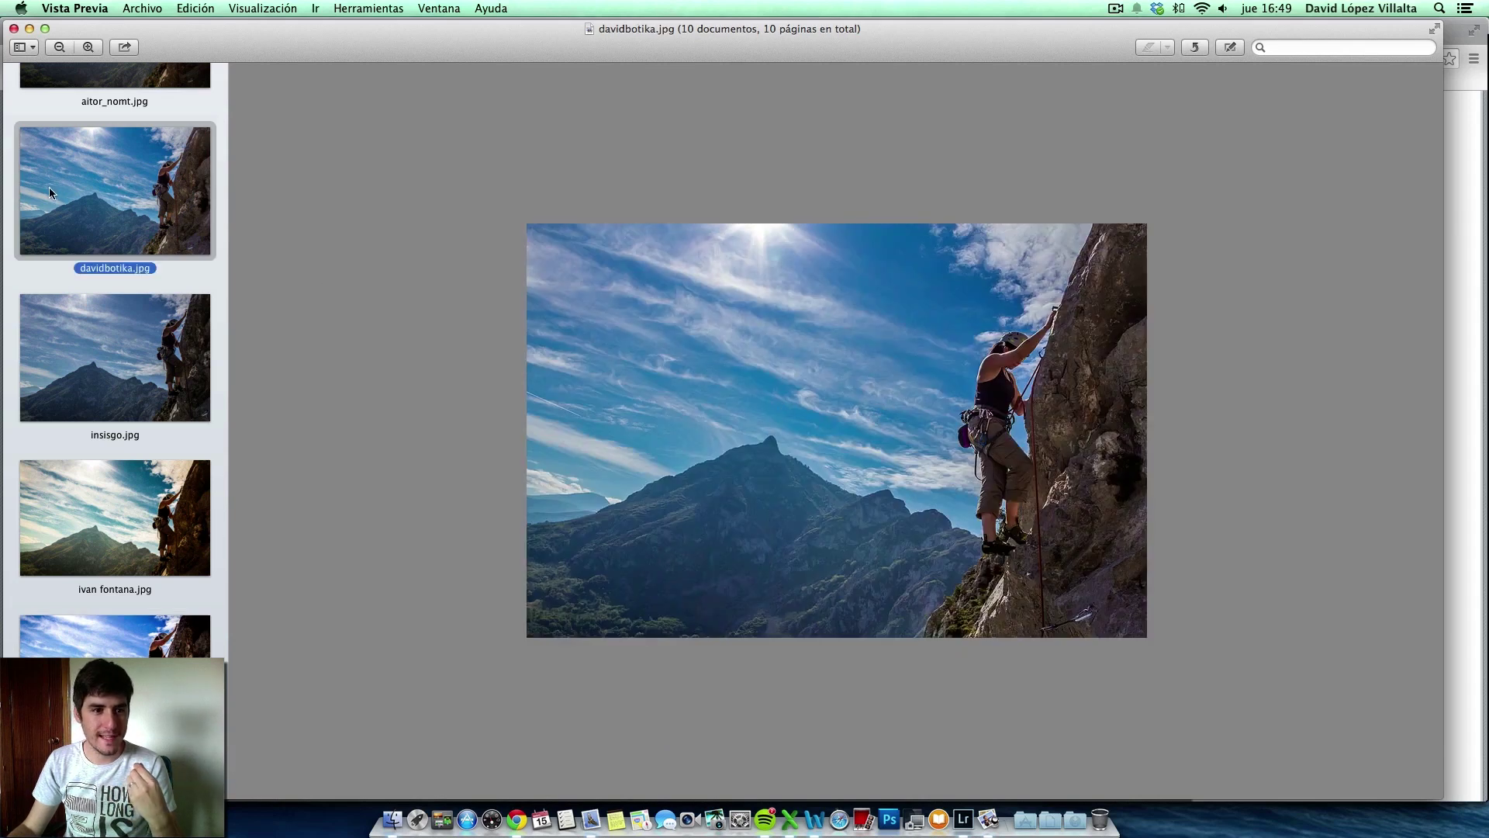
pyautogui.moveTo(780, 380); pyautogui.dragTo(928, 510)
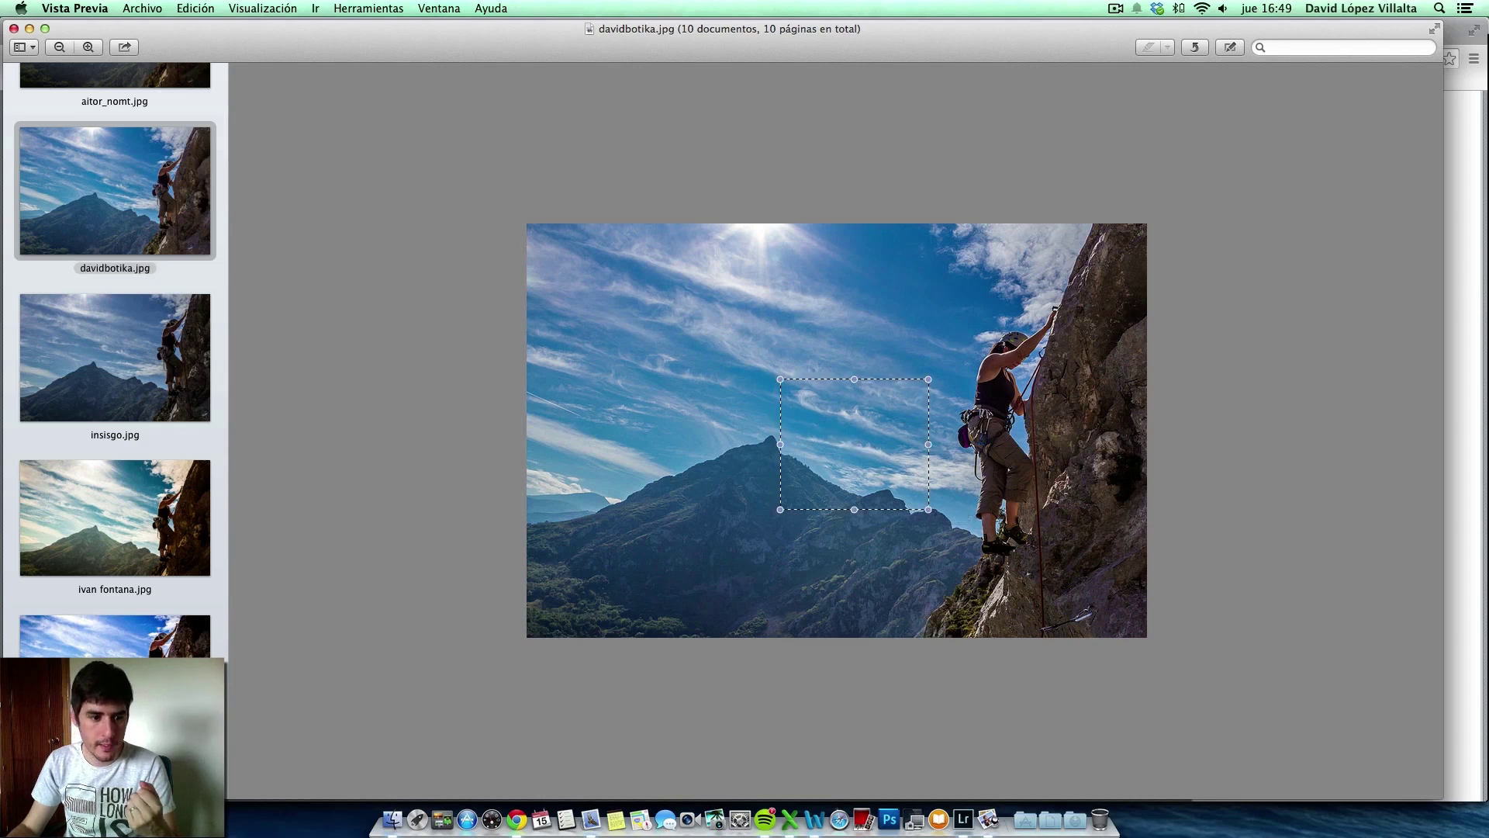
pyautogui.press('Down')
pyautogui.press('Down')
pyautogui.press('Down')
pyautogui.scroll(-5, 171, 464)
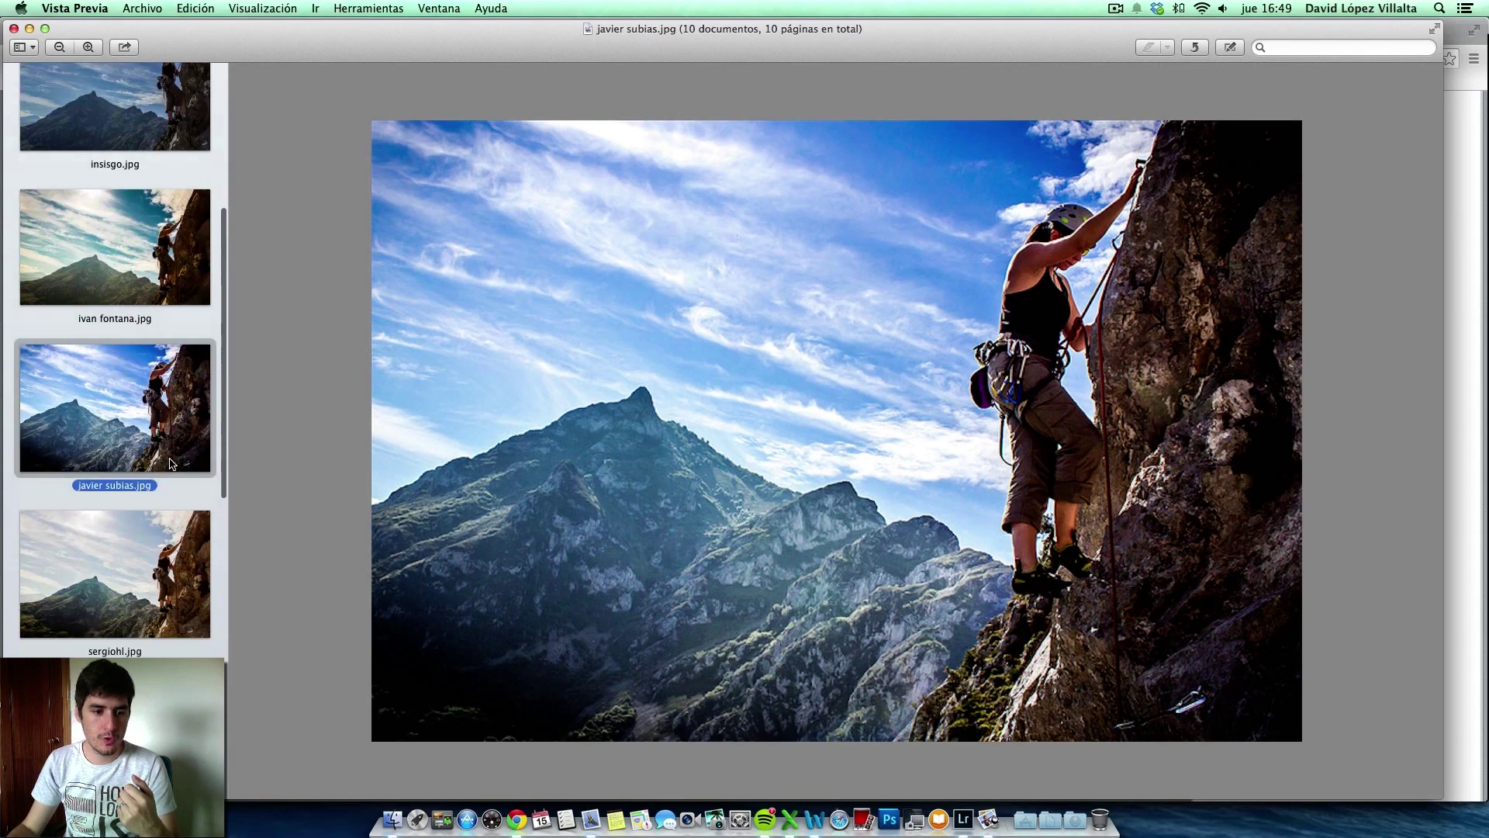
# - View sergiohl.jpg briefly and mark the brightest cloud areas in the edit listed before it
pyautogui.scroll(-1, 171, 463)
pyautogui.click(103, 530)
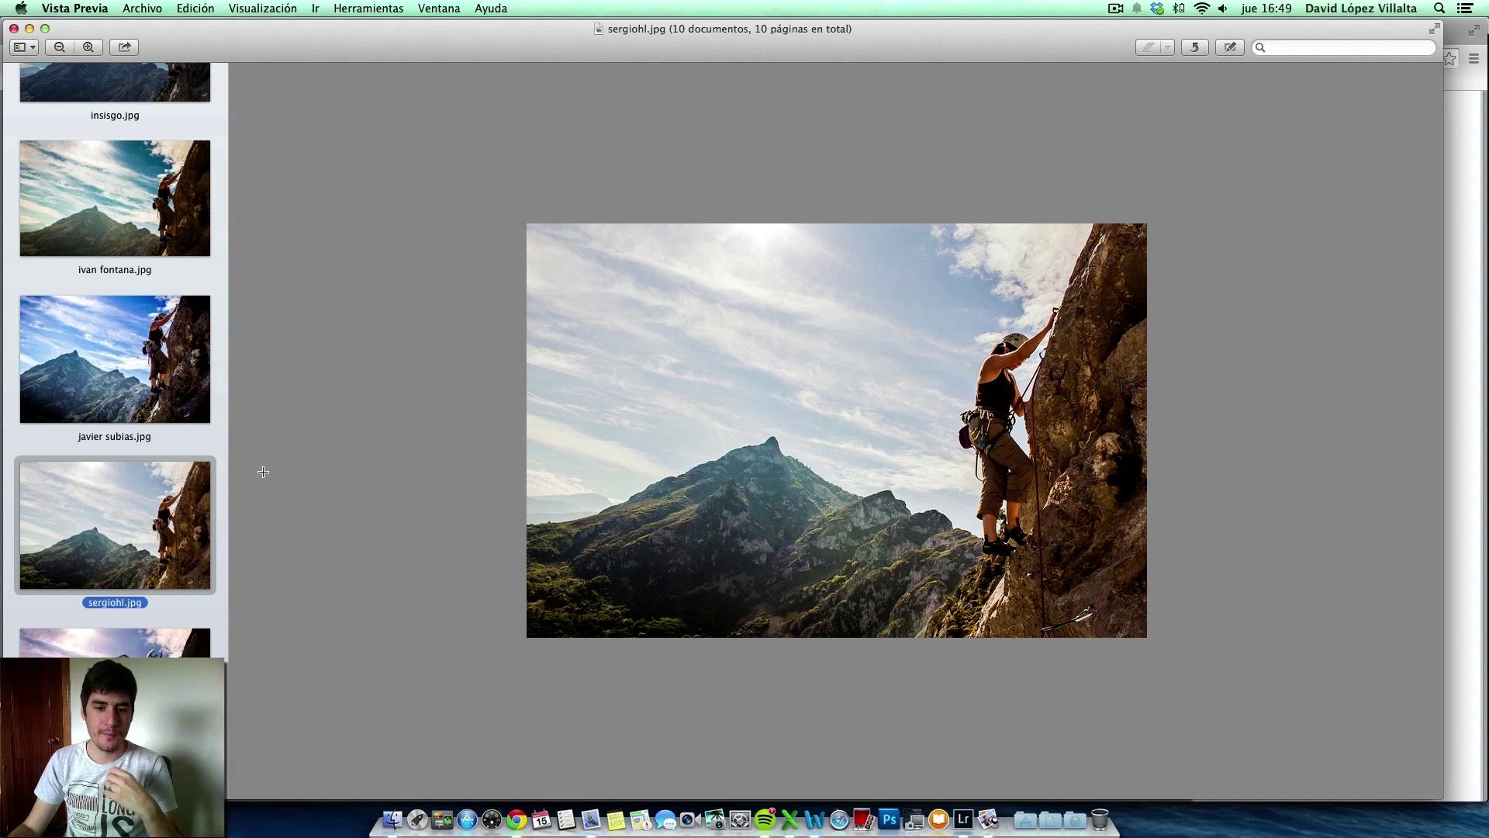
pyautogui.click(145, 350)
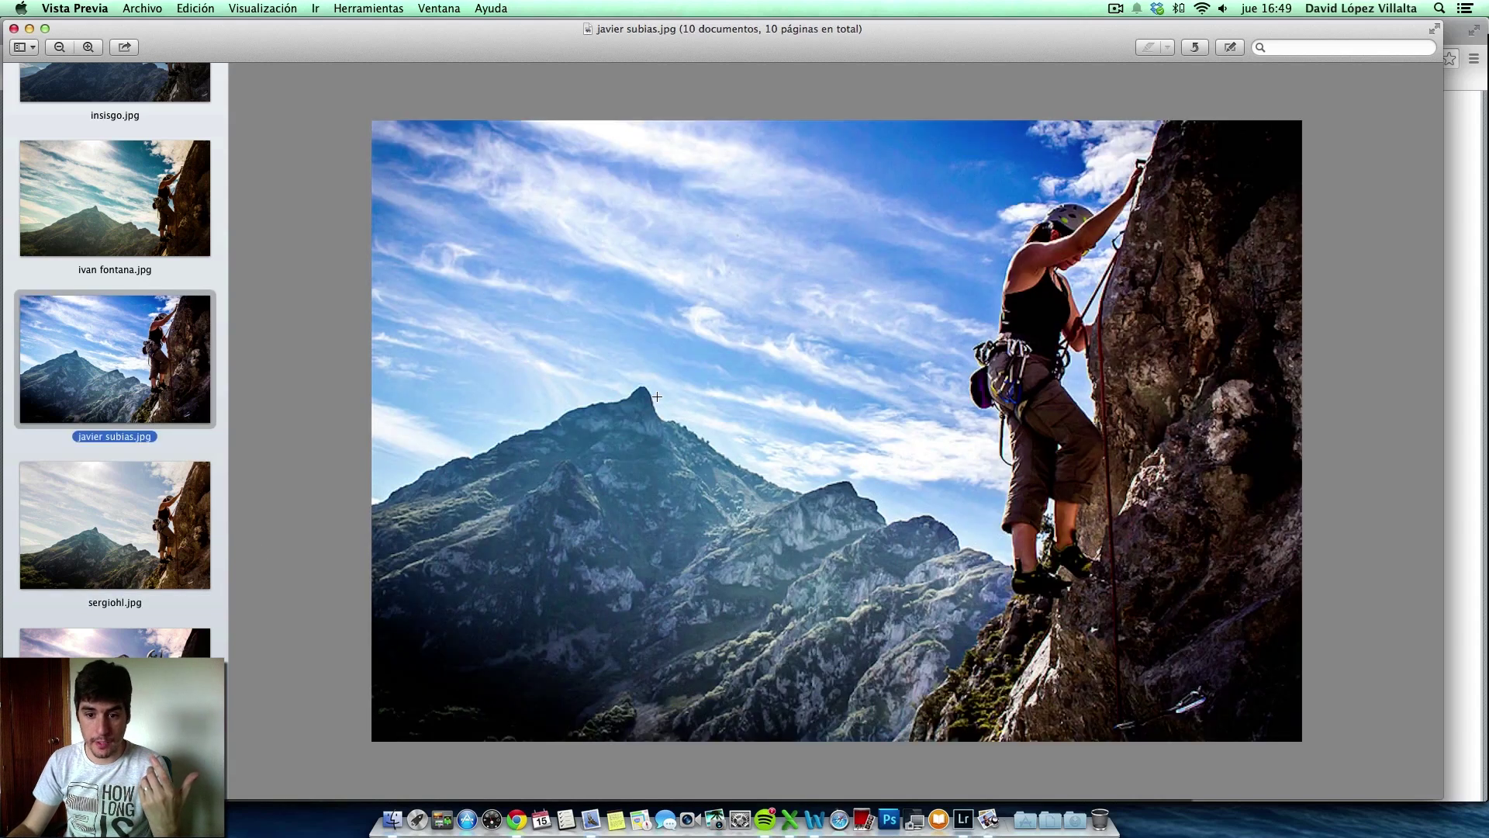
pyautogui.moveTo(882, 436); pyautogui.dragTo(916, 452)
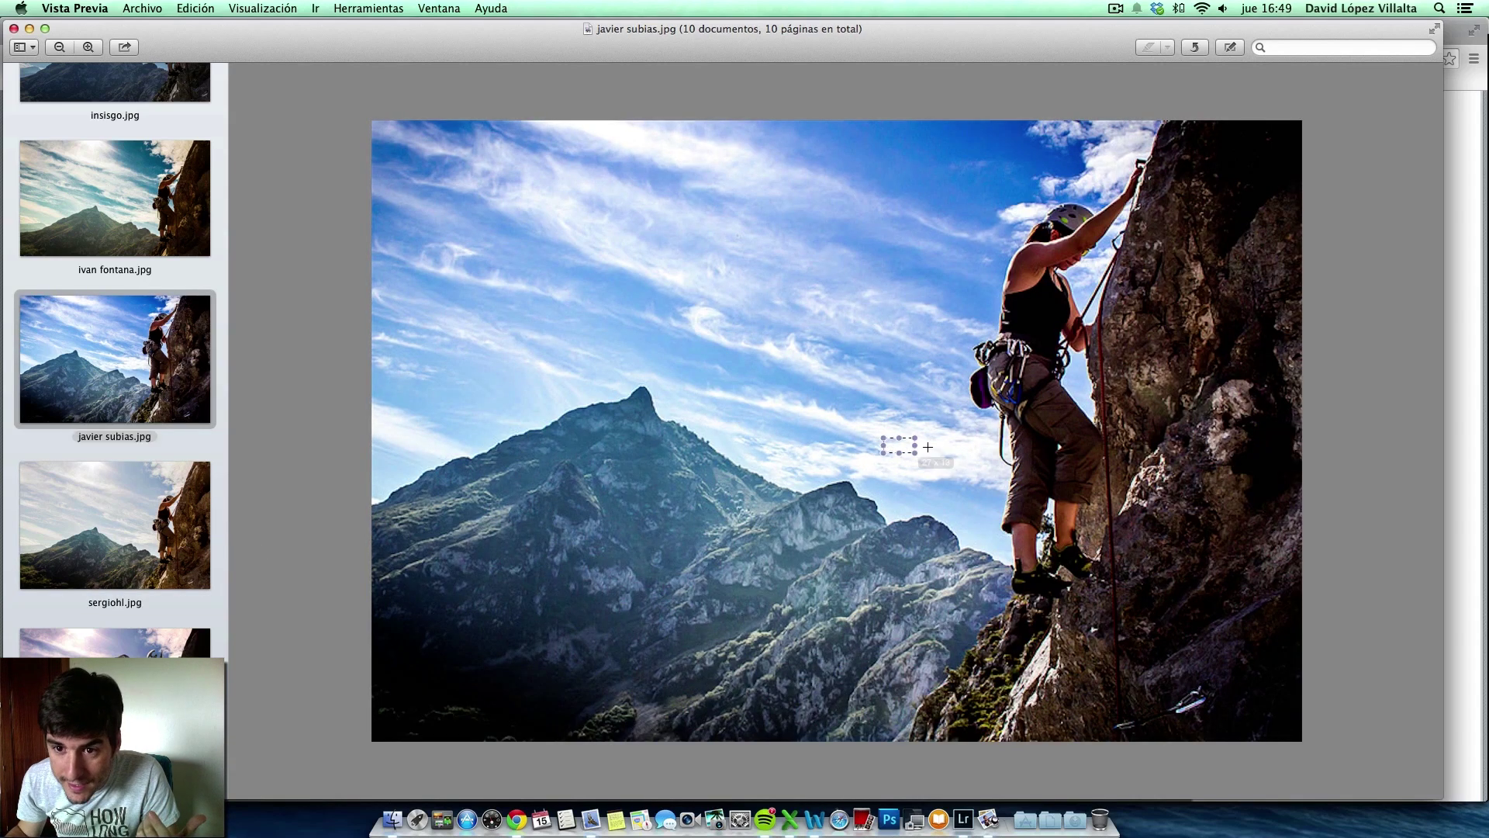
pyautogui.moveTo(1092, 154); pyautogui.dragTo(1127, 177)
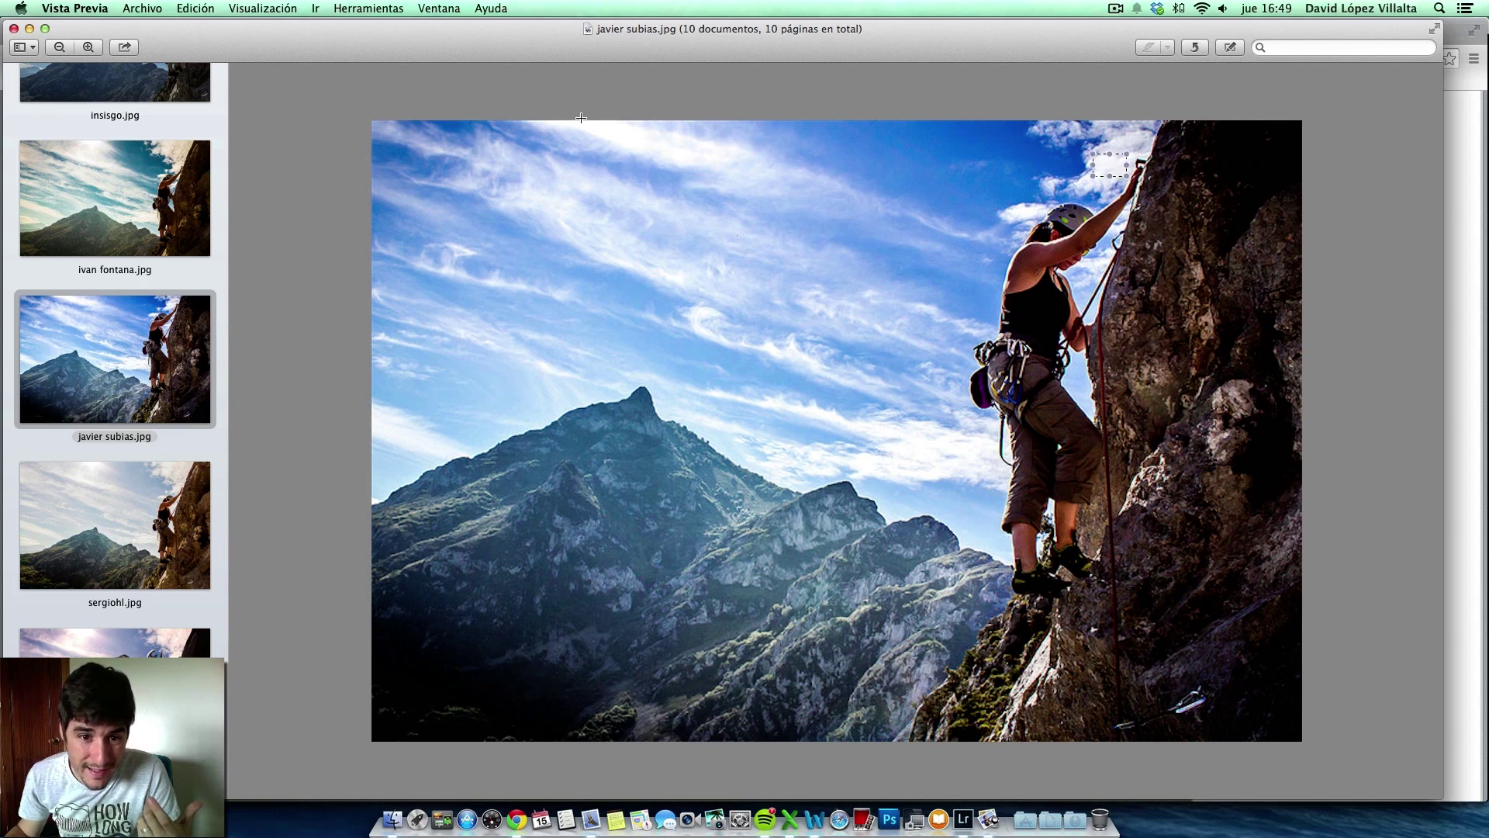
pyautogui.moveTo(578, 115); pyautogui.dragTo(631, 135)
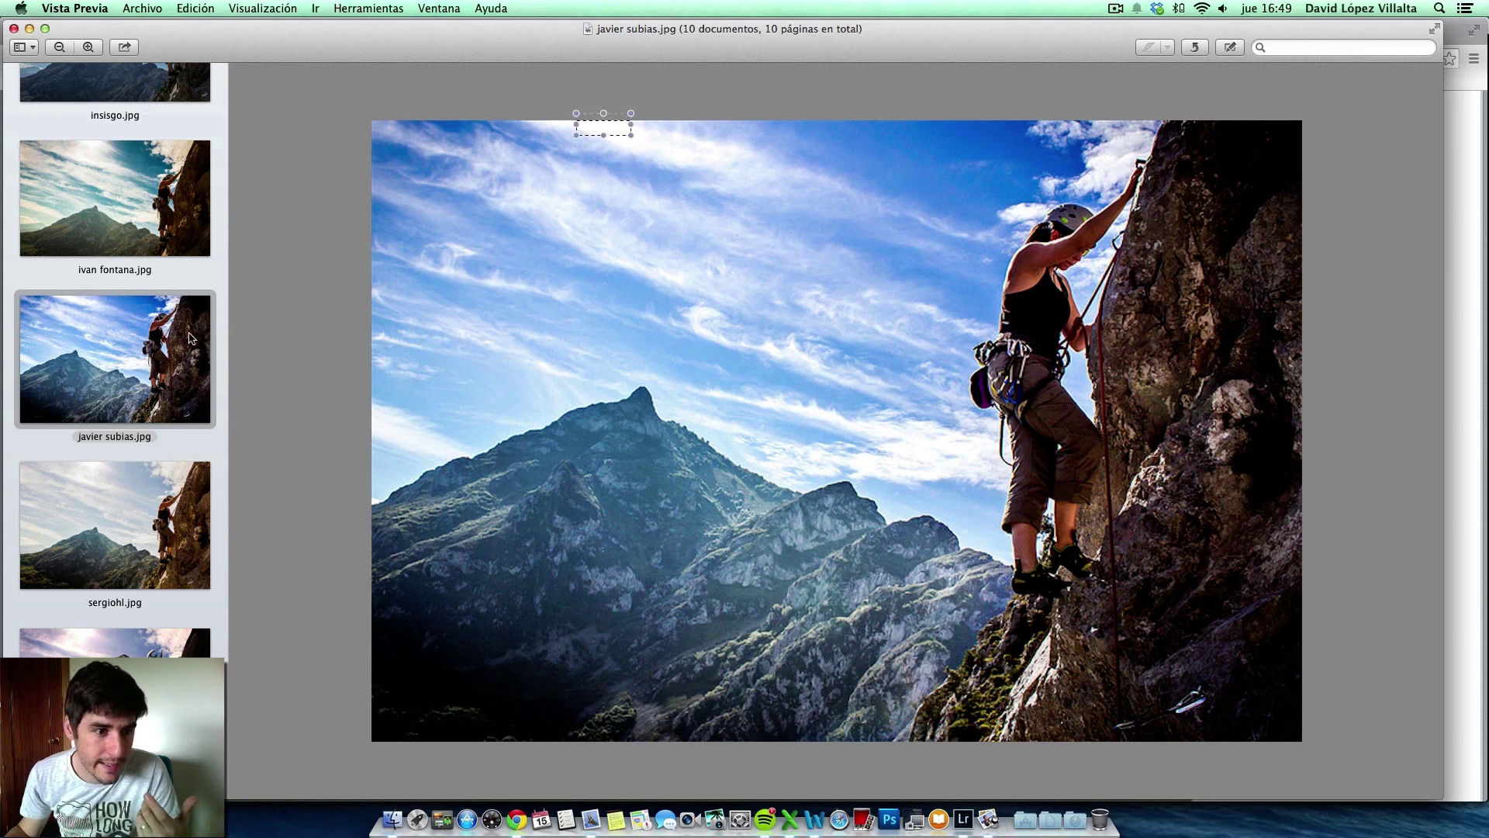
pyautogui.click(87, 359)
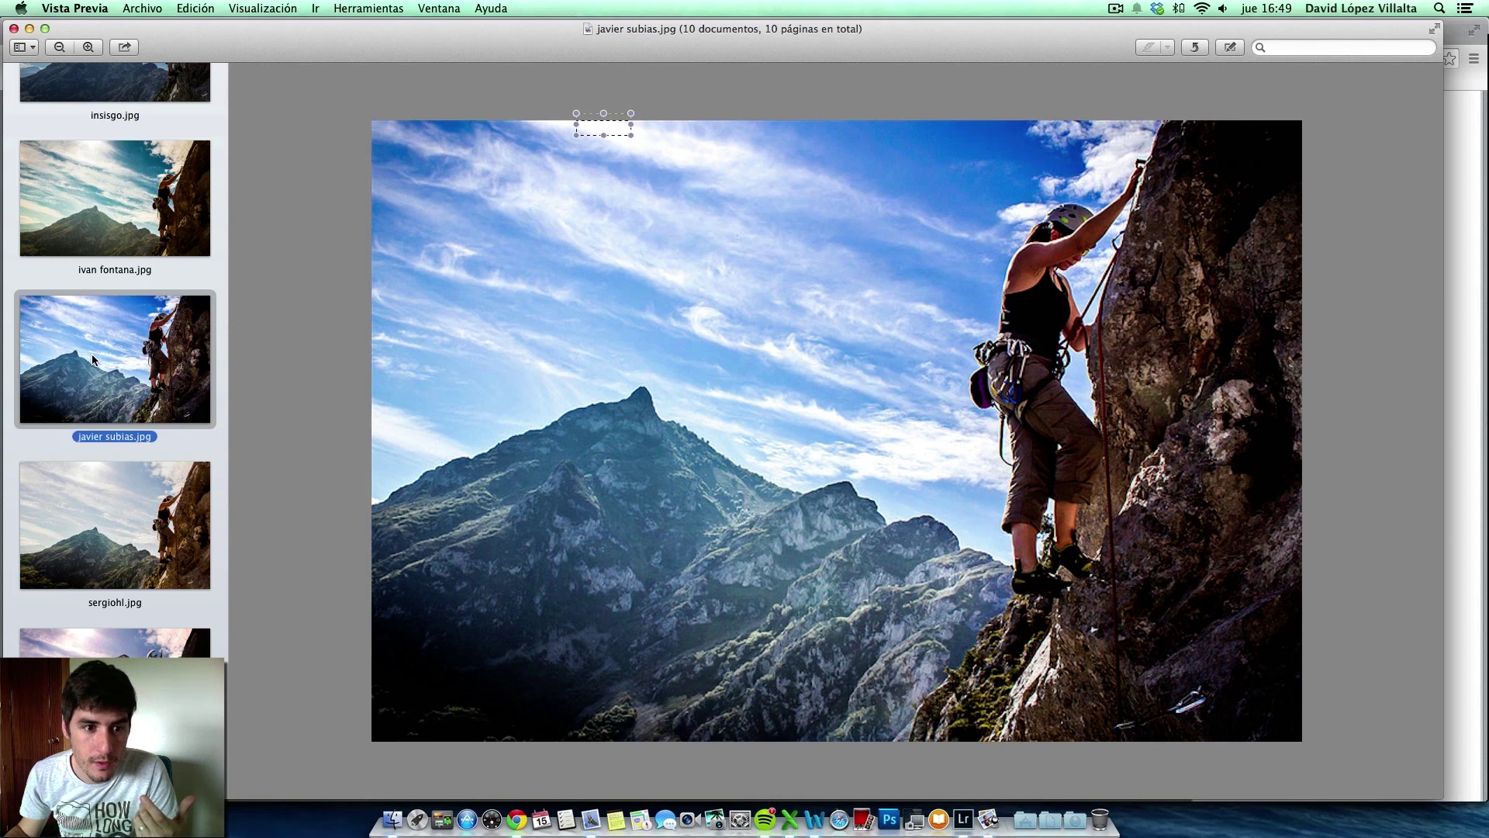
# - Mark the bright sky near the sun in the two edits preceding sergiohl.jpg, and open sergiohl.jpg
pyautogui.click(124, 186)
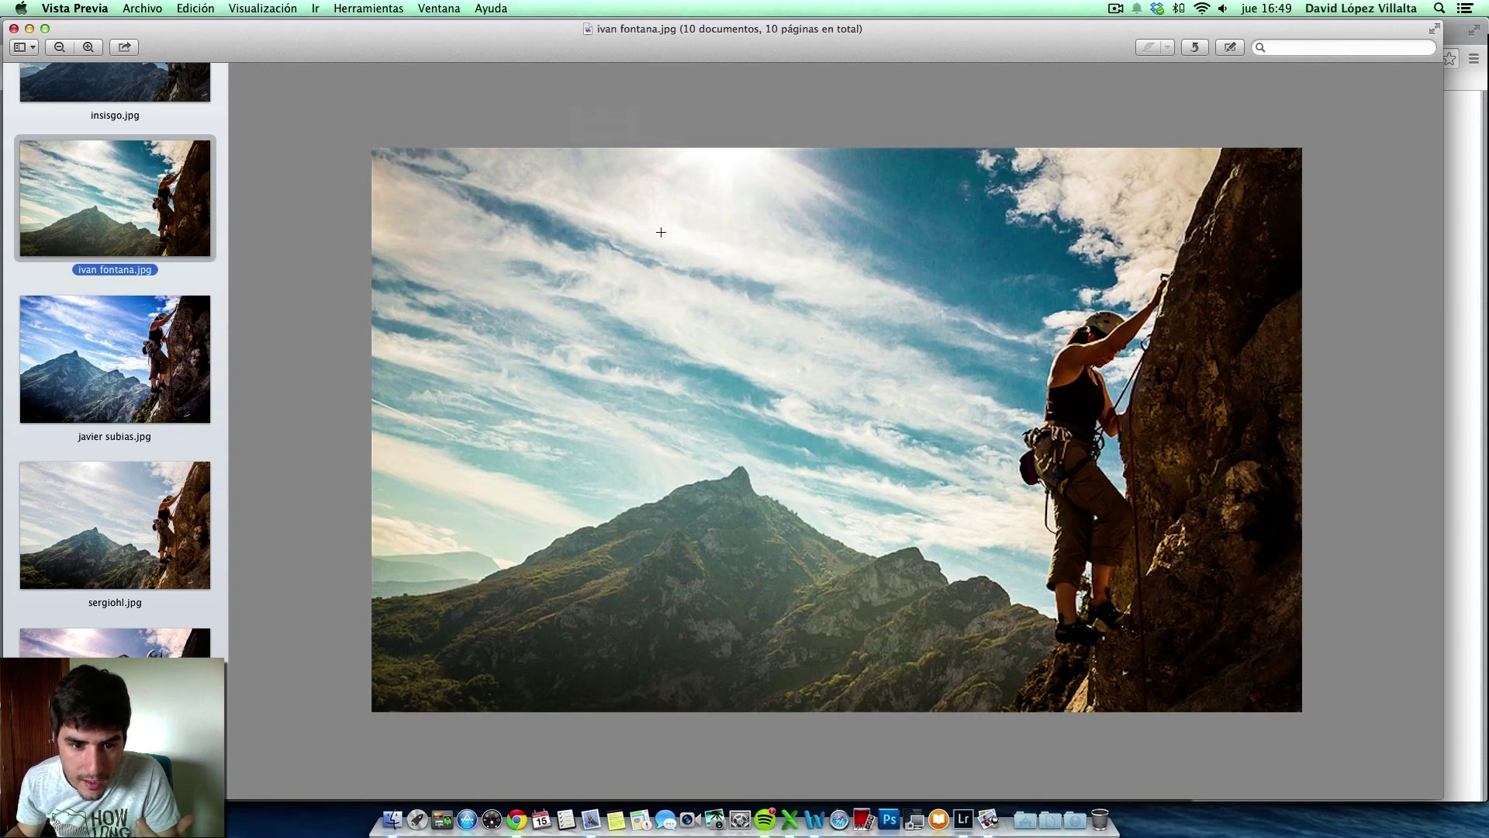
pyautogui.moveTo(661, 239); pyautogui.dragTo(663, 241)
pyautogui.moveTo(719, 281); pyautogui.dragTo(702, 256)
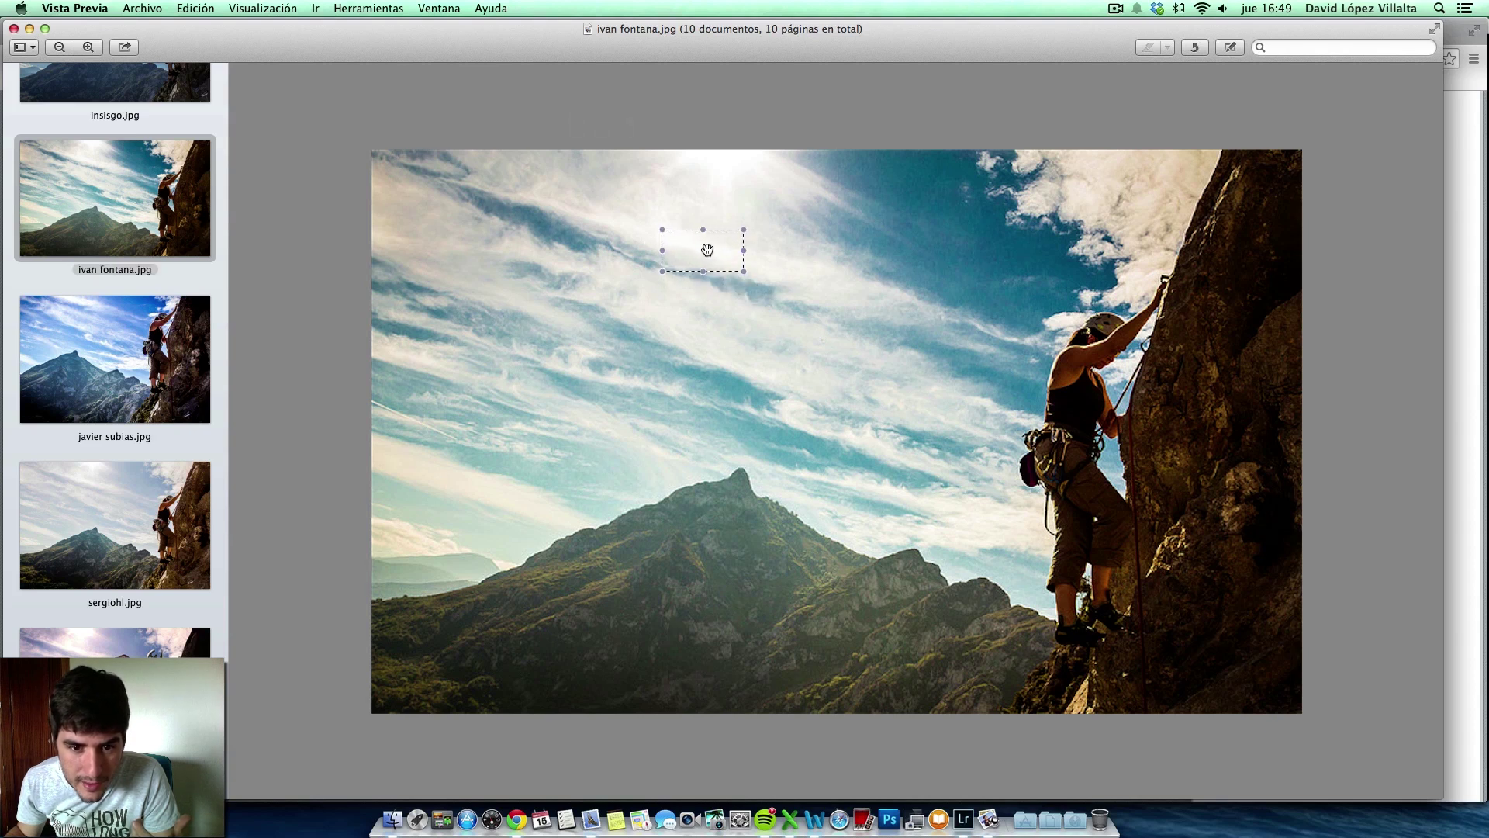
pyautogui.press('Down')
pyautogui.moveTo(584, 122); pyautogui.dragTo(650, 153)
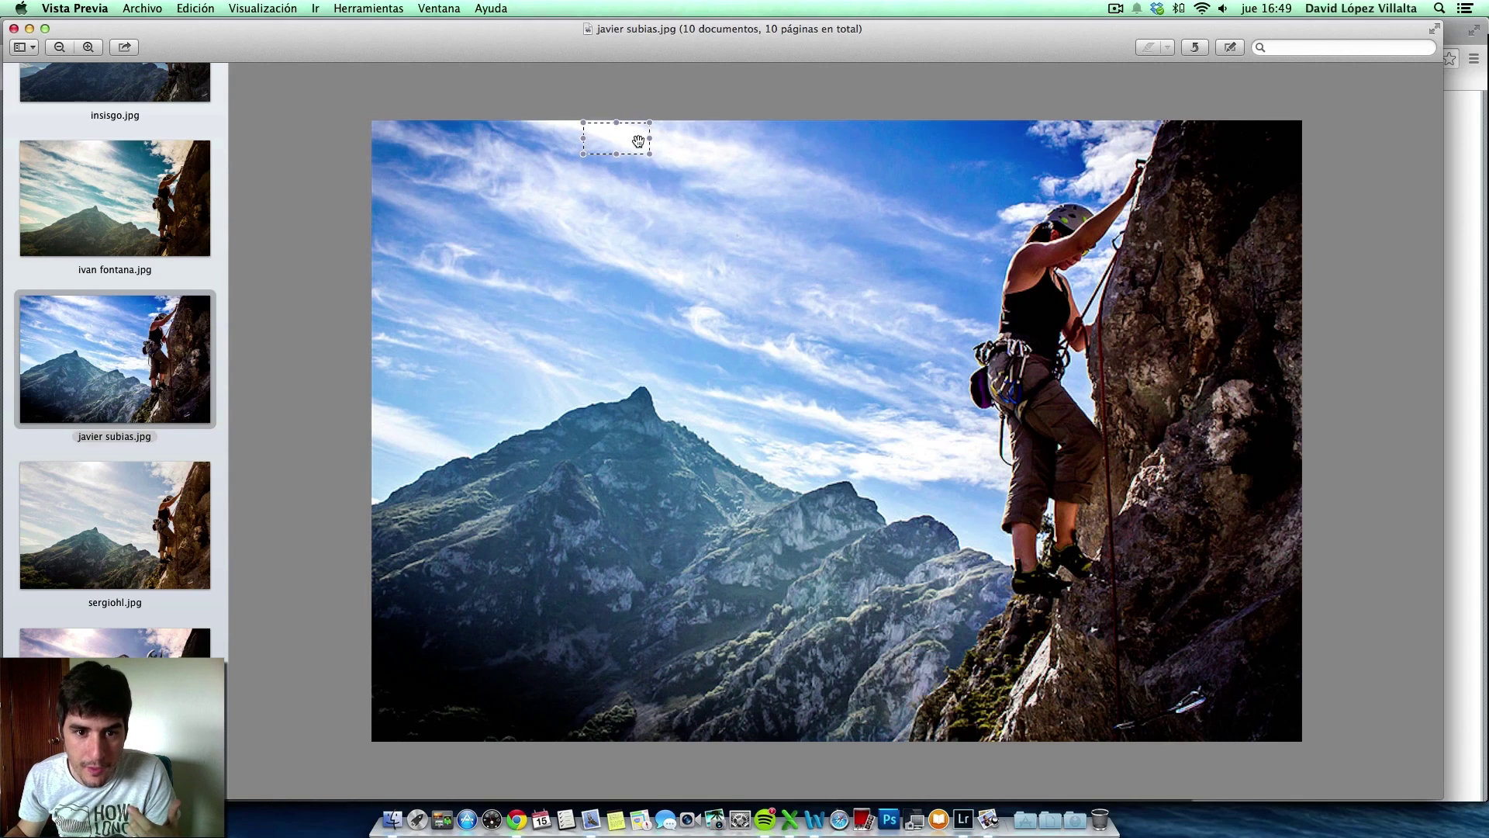
pyautogui.click(96, 503)
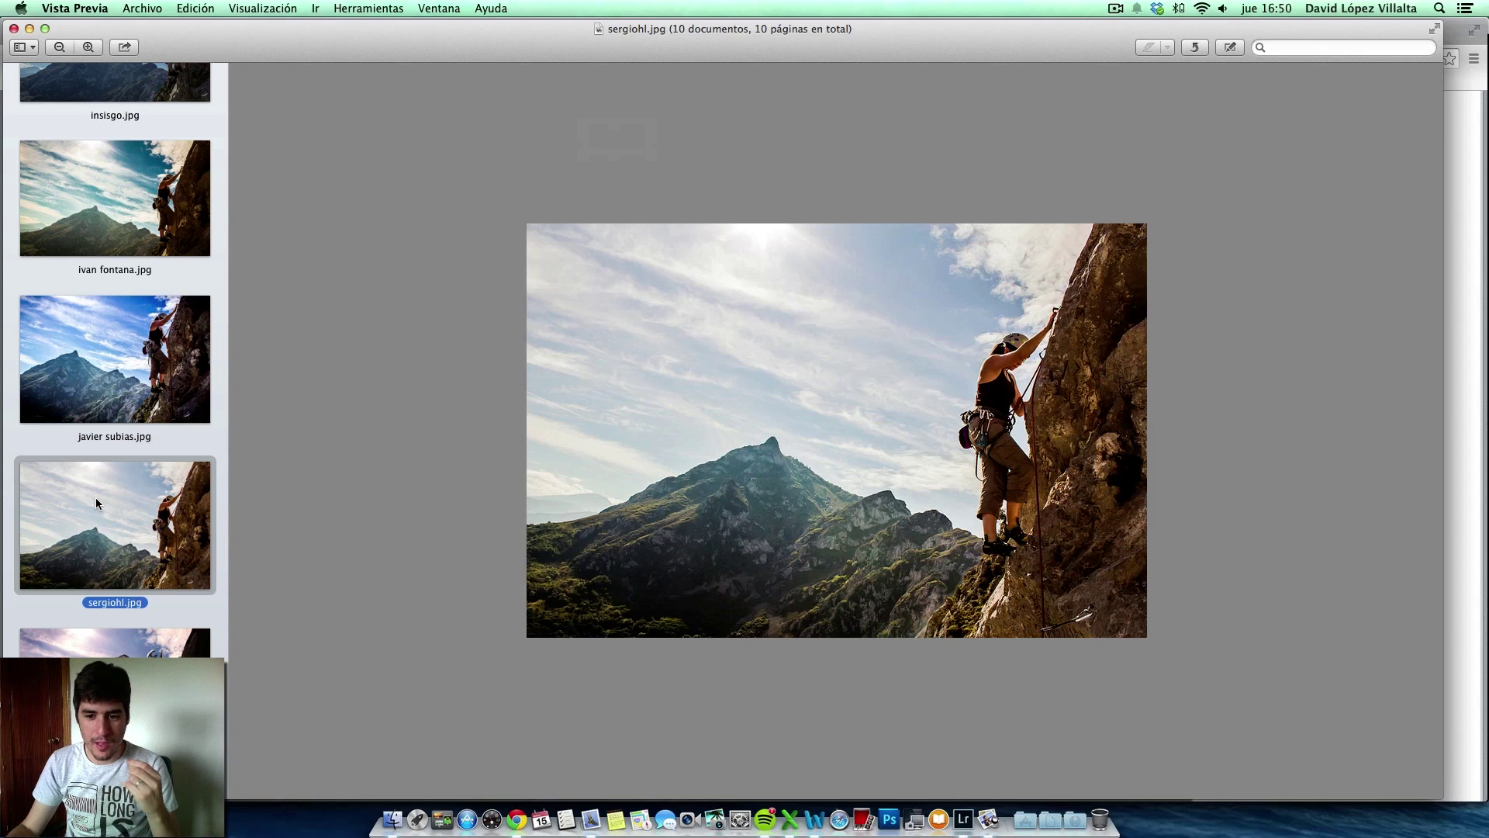
# - Compare sergiohl.jpg with the edit listed just before it, switching back and forth between the two
pyautogui.scroll(-1, 155, 512)
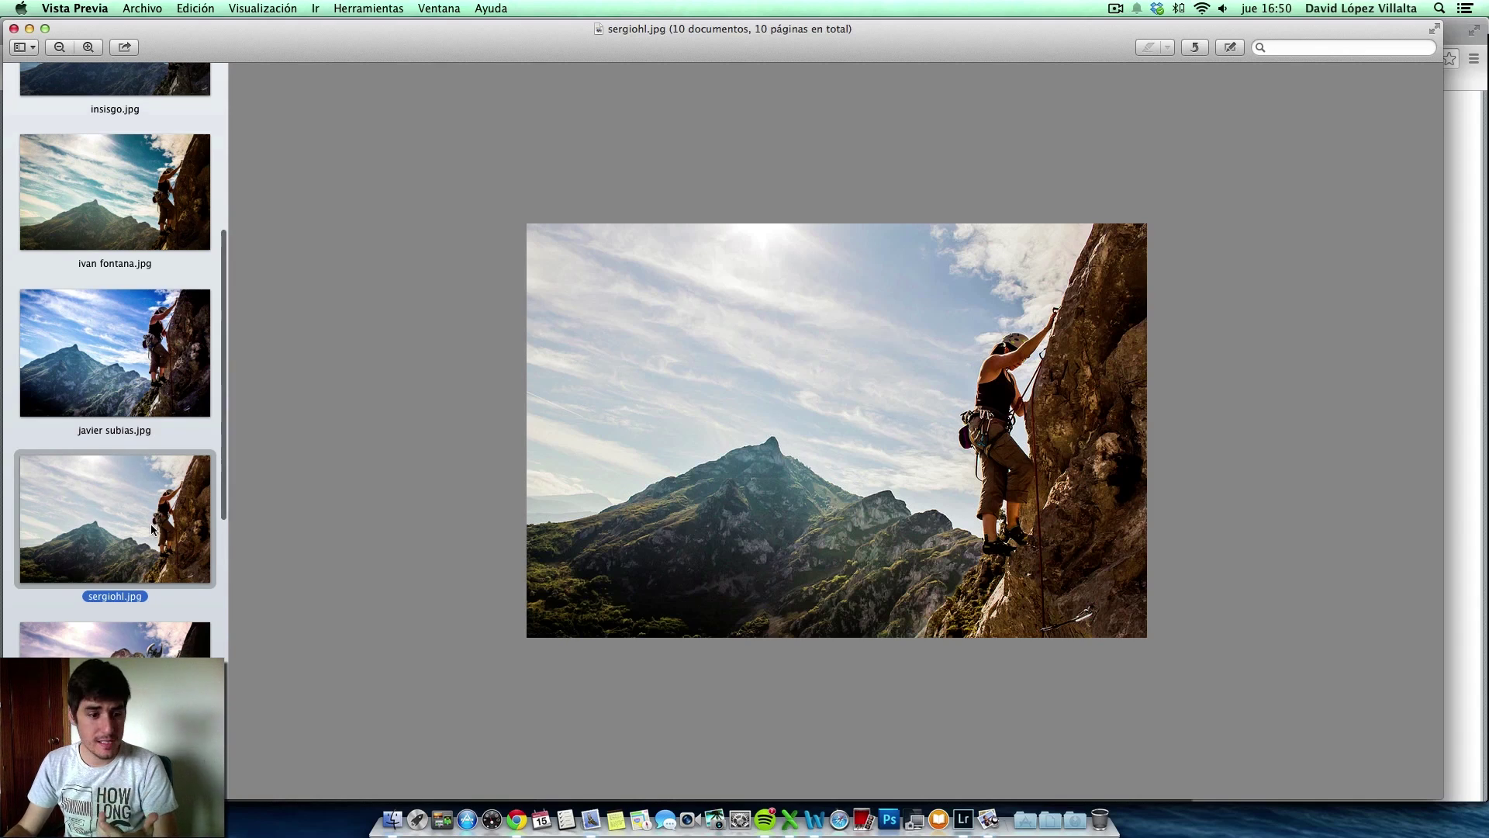
pyautogui.click(128, 365)
pyautogui.click(97, 530)
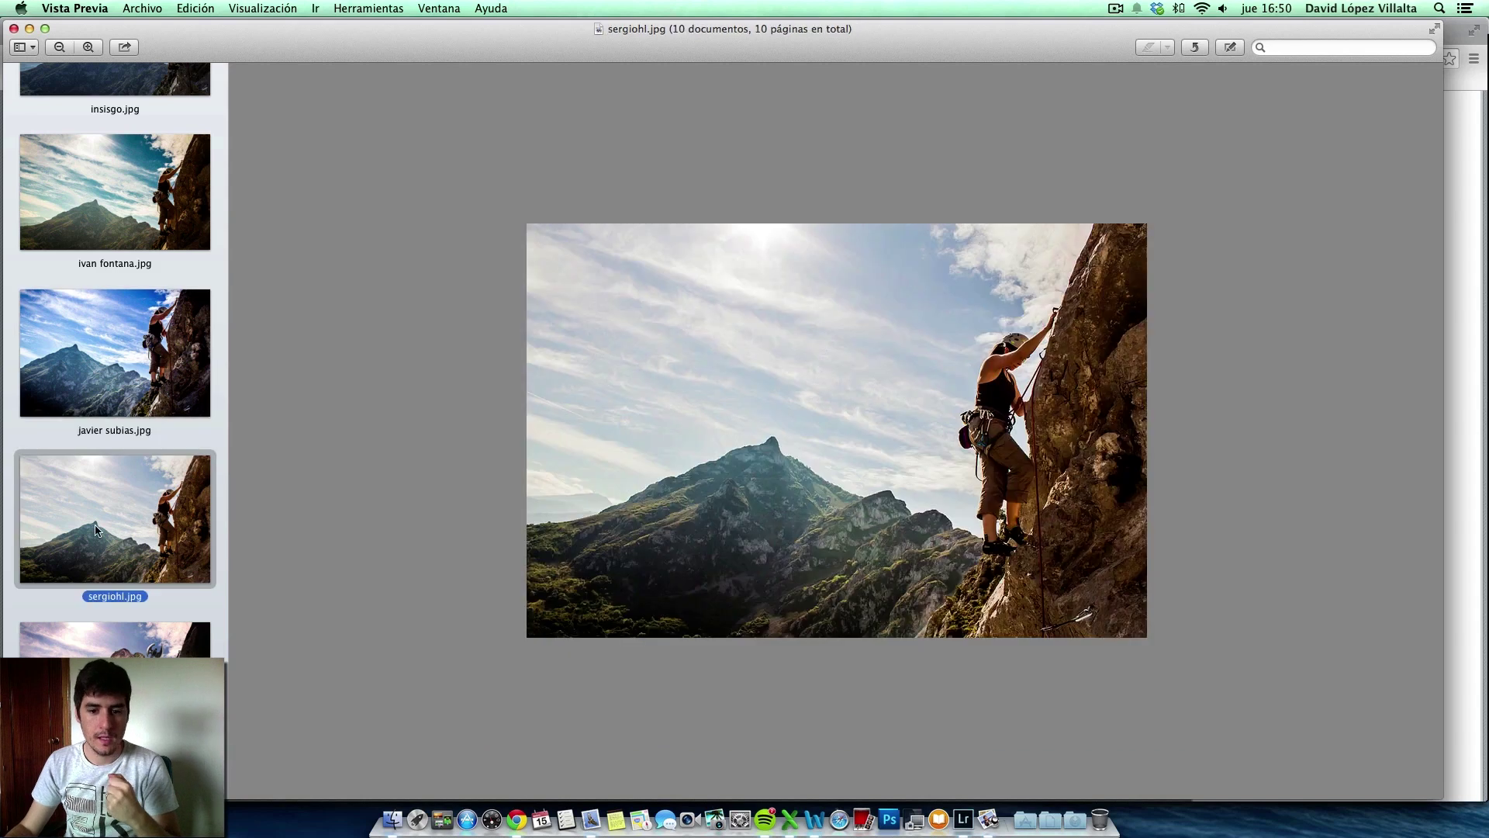
pyautogui.click(145, 354)
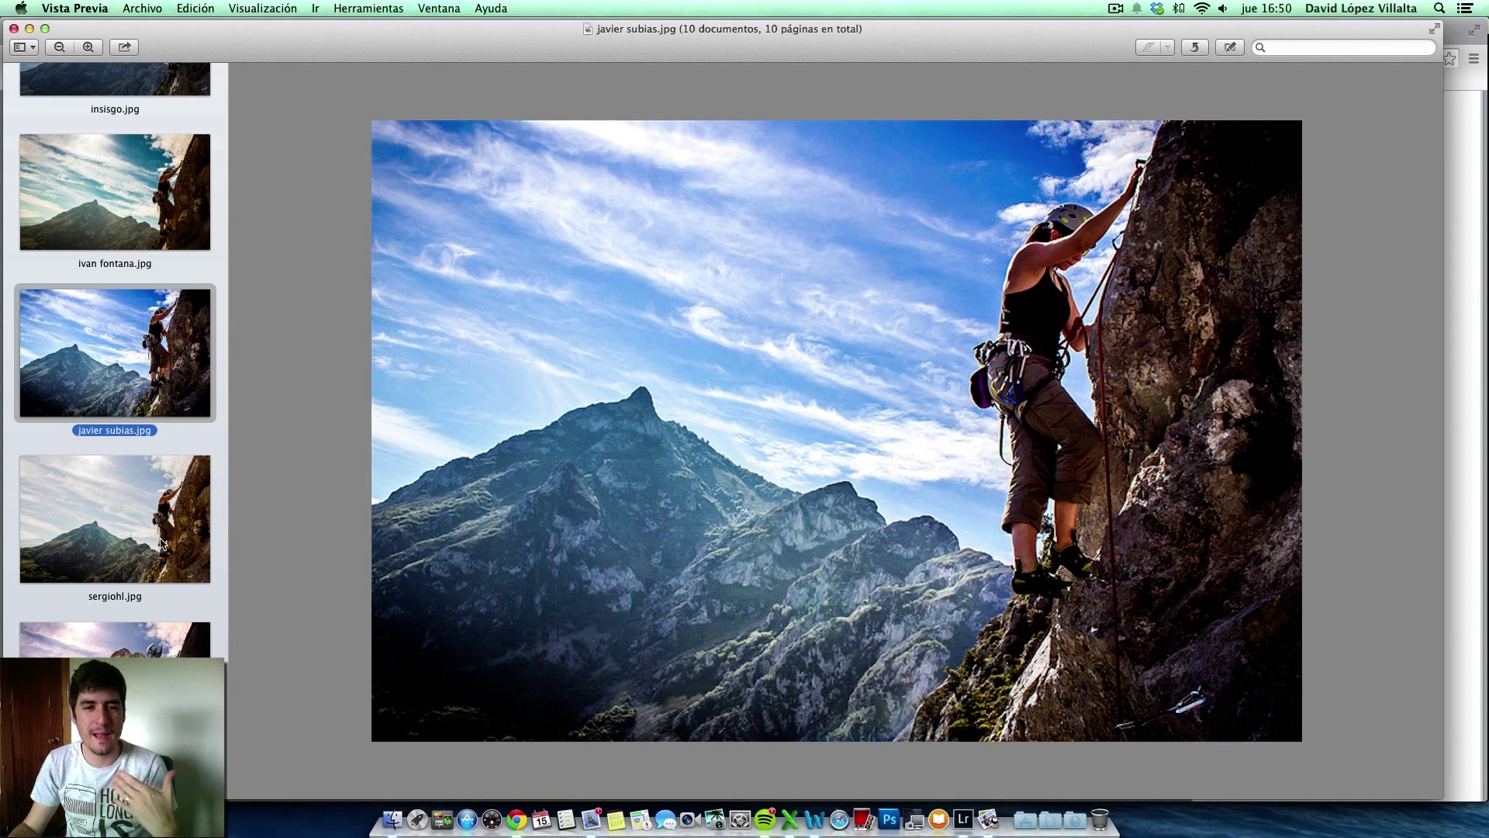
pyautogui.click(132, 535)
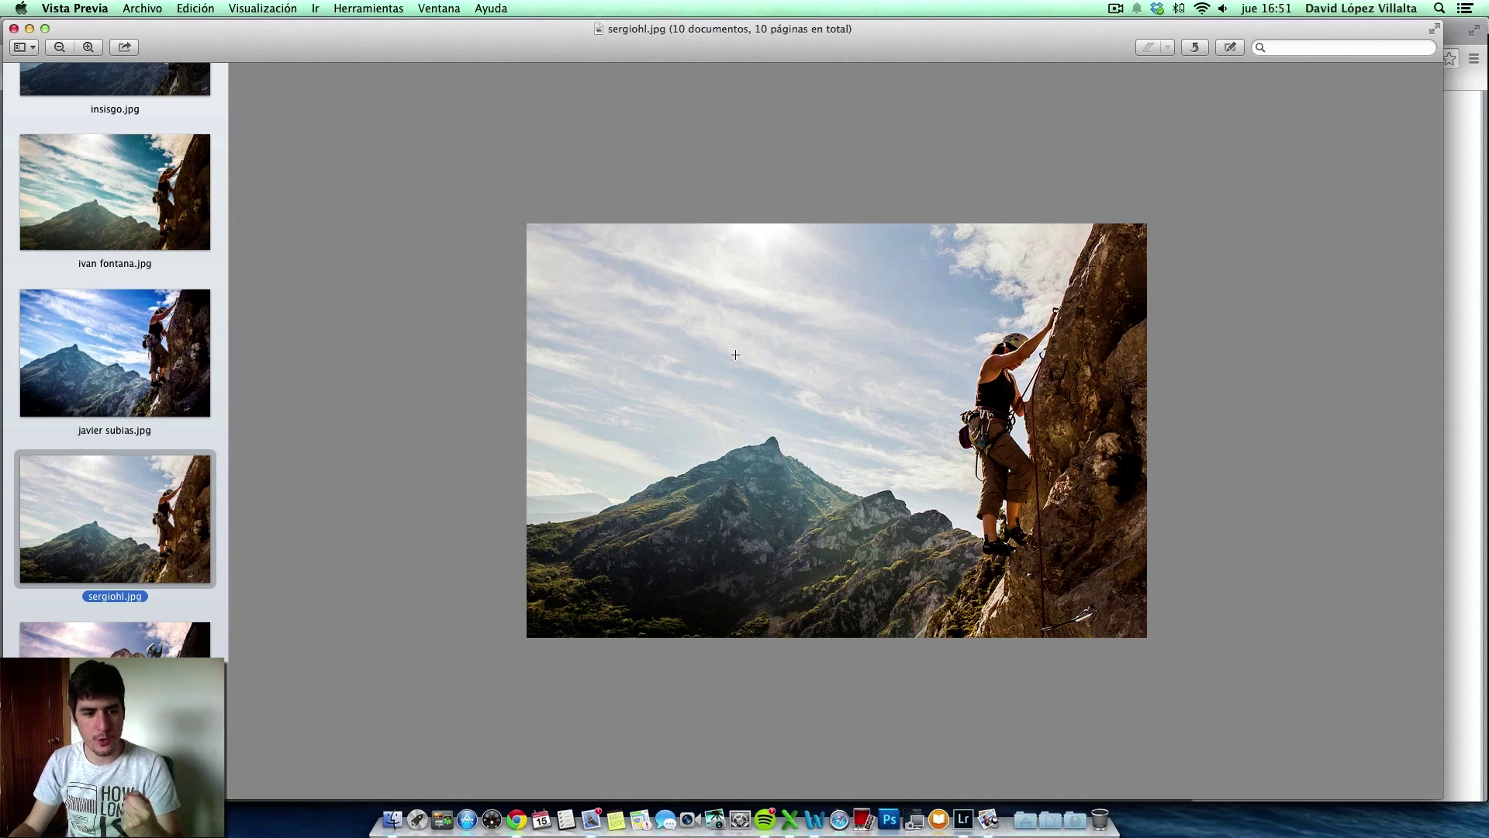
pyautogui.click(112, 384)
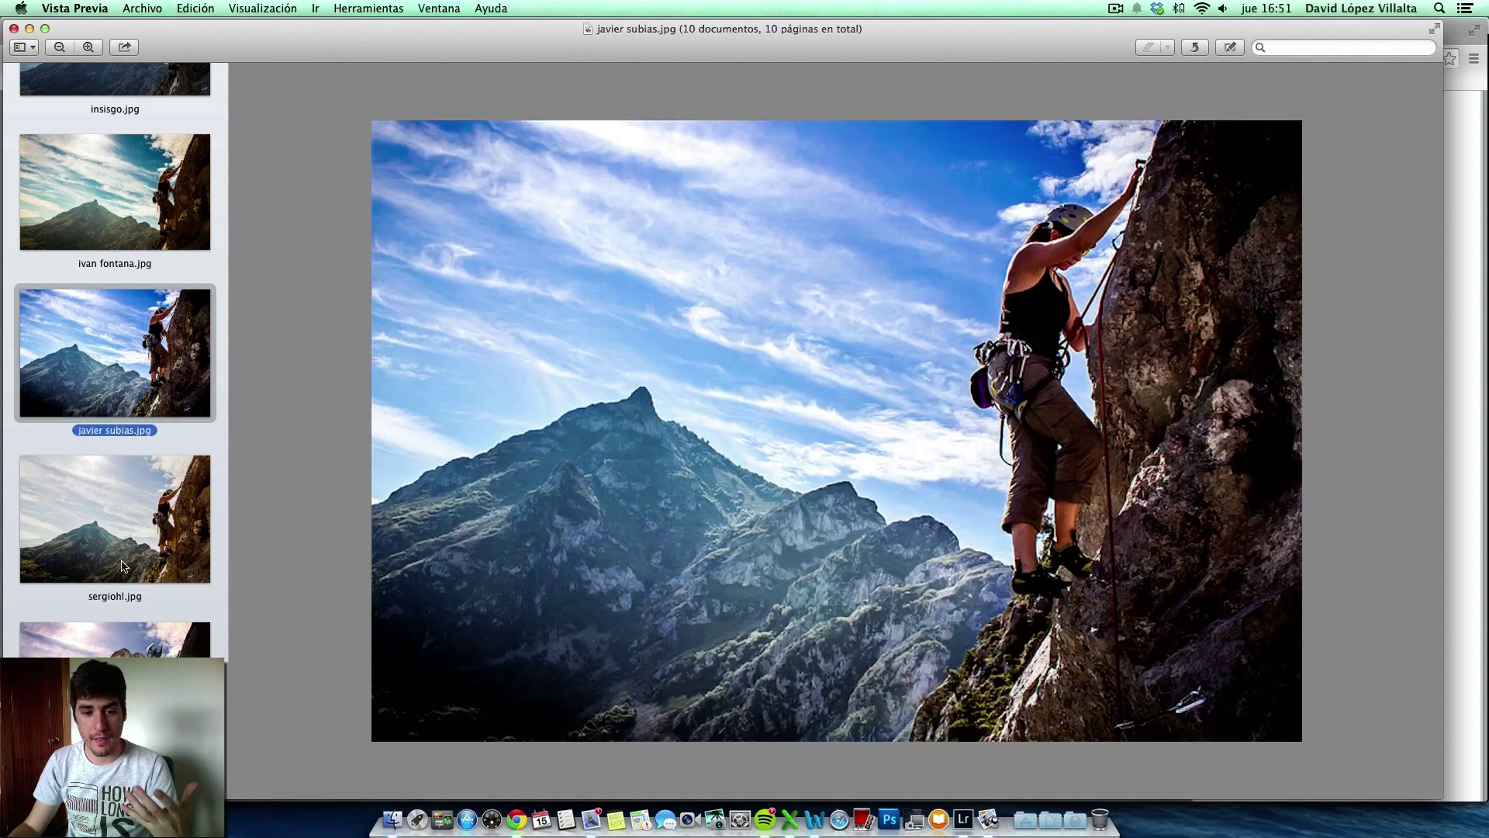
pyautogui.click(142, 510)
# - Open Limon.jpg, the edit with the dinosaur added beside the climber, and examine it
pyautogui.press('Down')
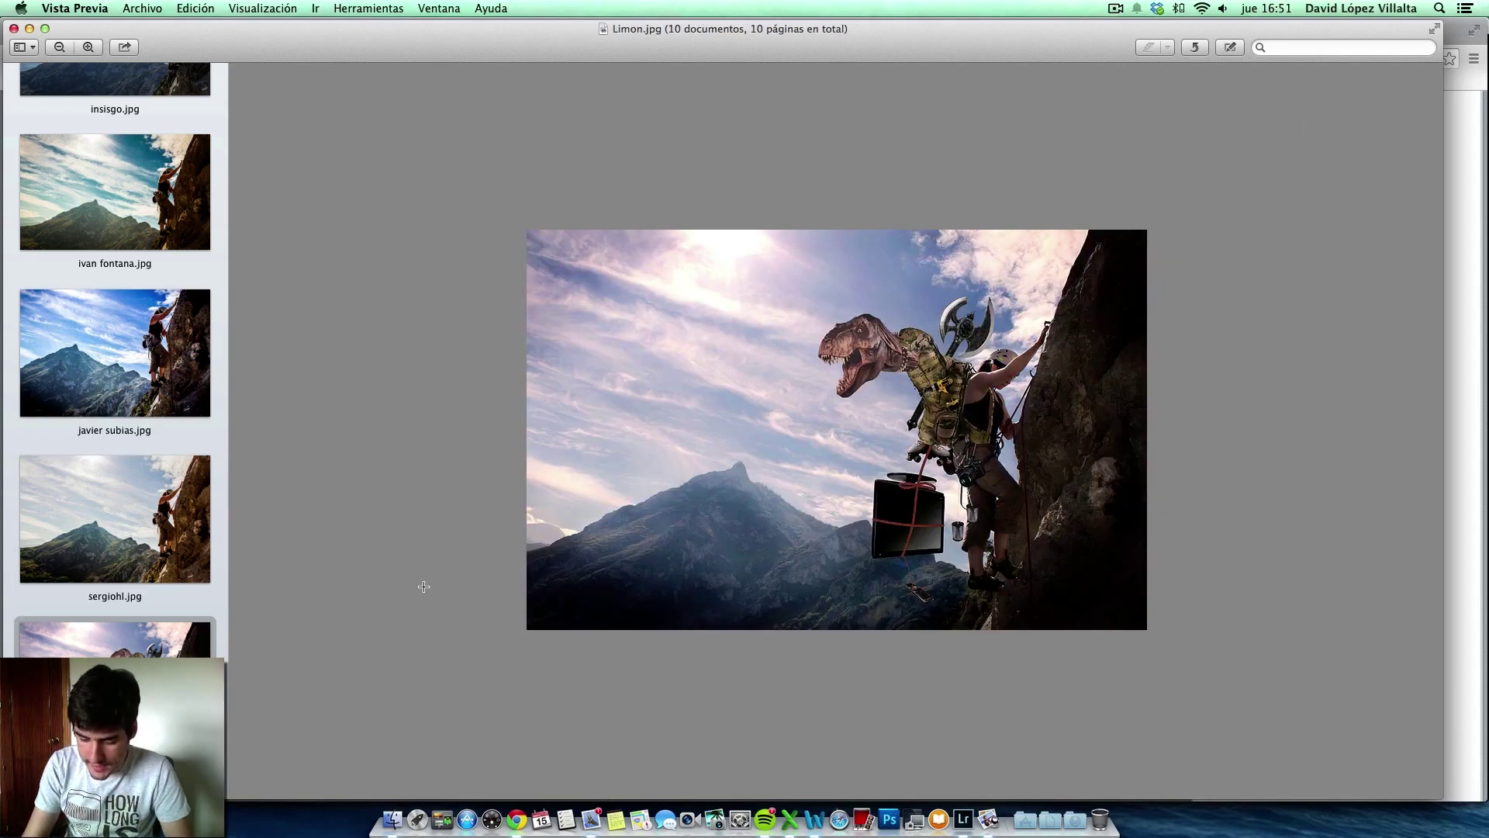
pyautogui.press('super+plus')
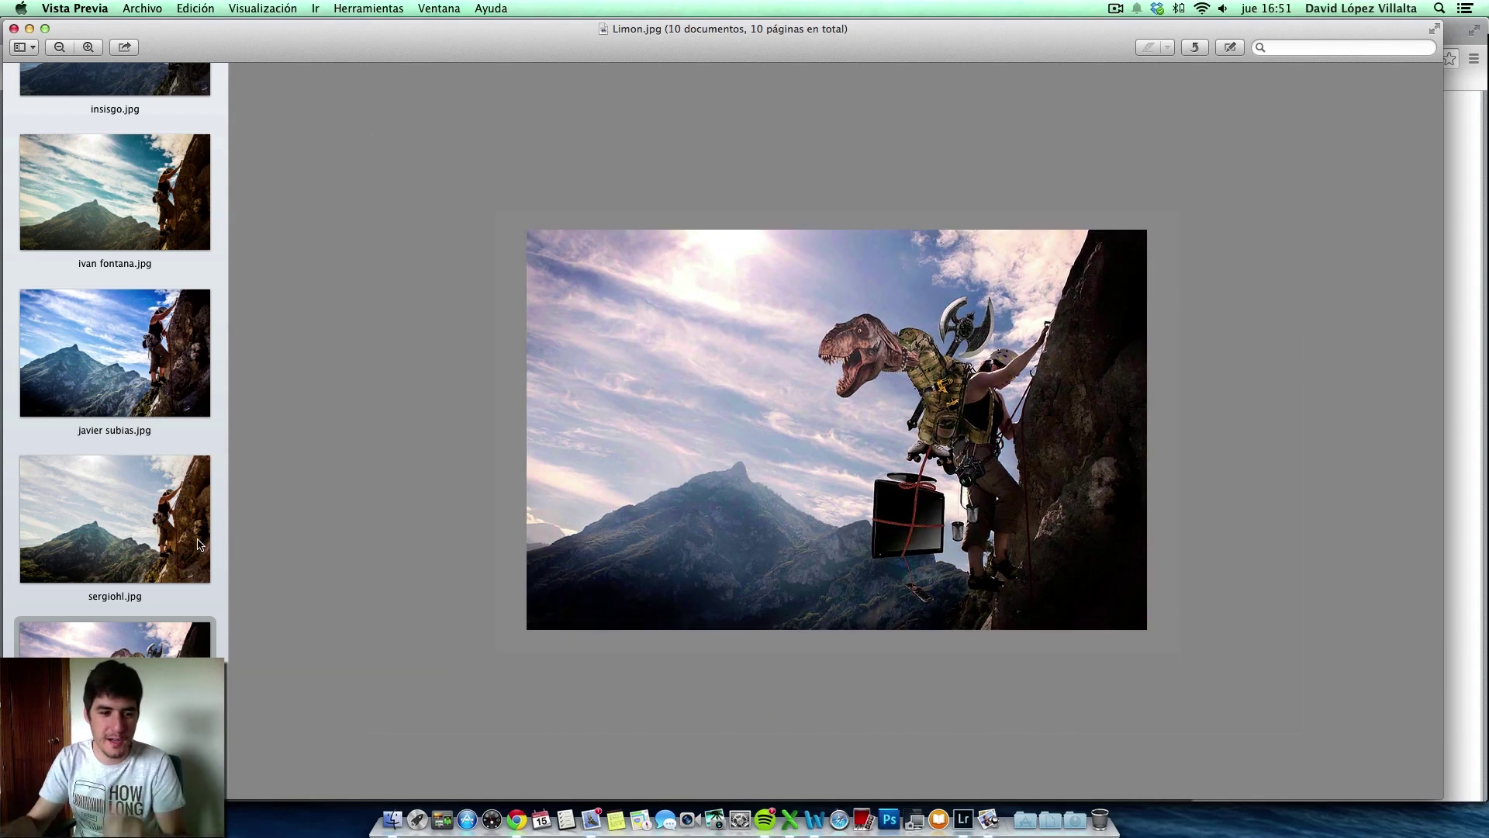
pyautogui.scroll(-3, 159, 544)
pyautogui.scroll(-1, 158, 545)
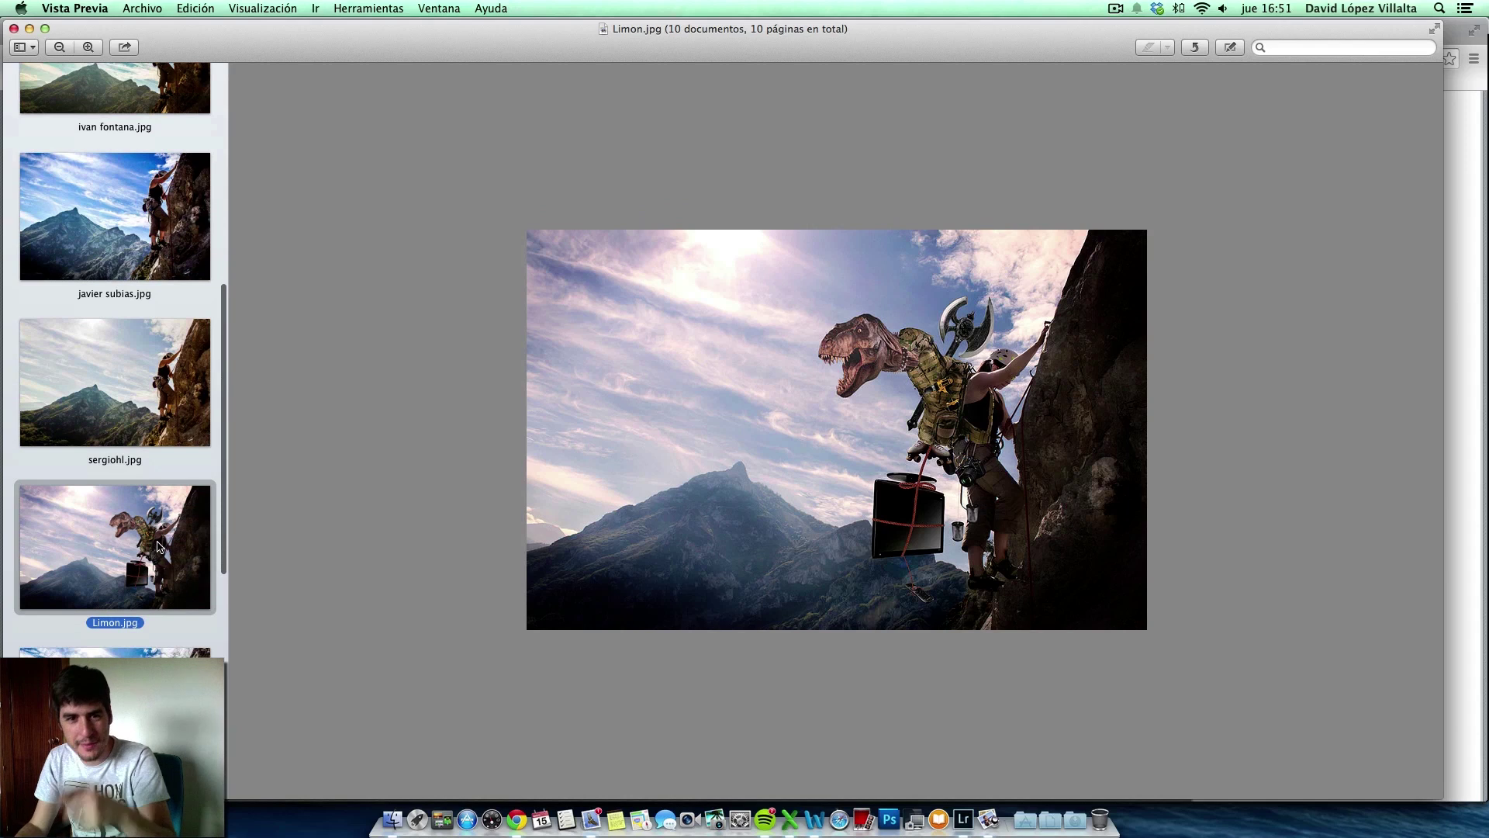
pyautogui.scroll(-3, 102, 584)
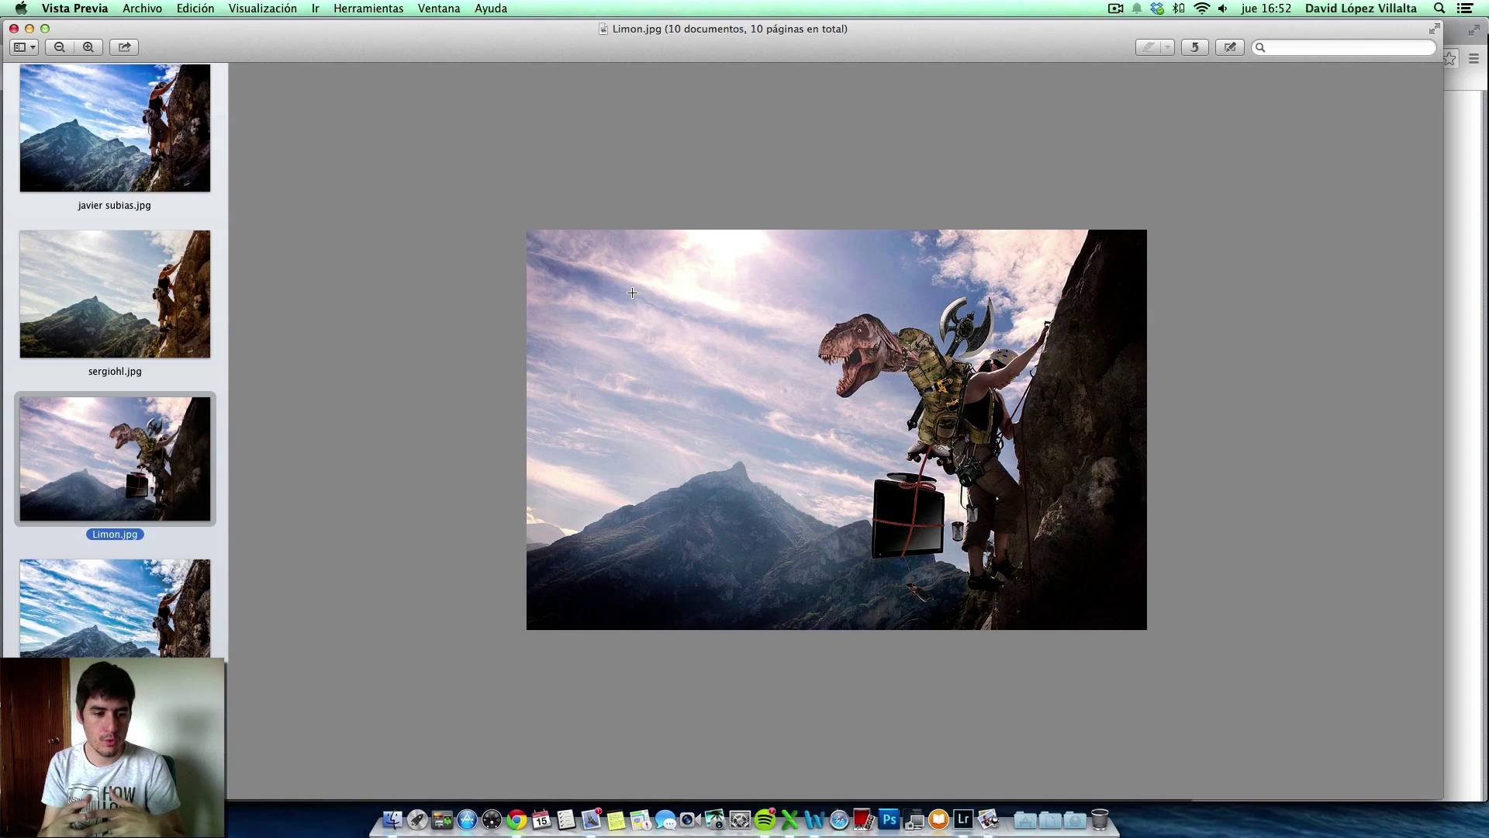
# - Glance at the edit listed after Limon.jpg, return to Limon.jpg and mark its bright clouds and the sky around the sun
pyautogui.click(134, 633)
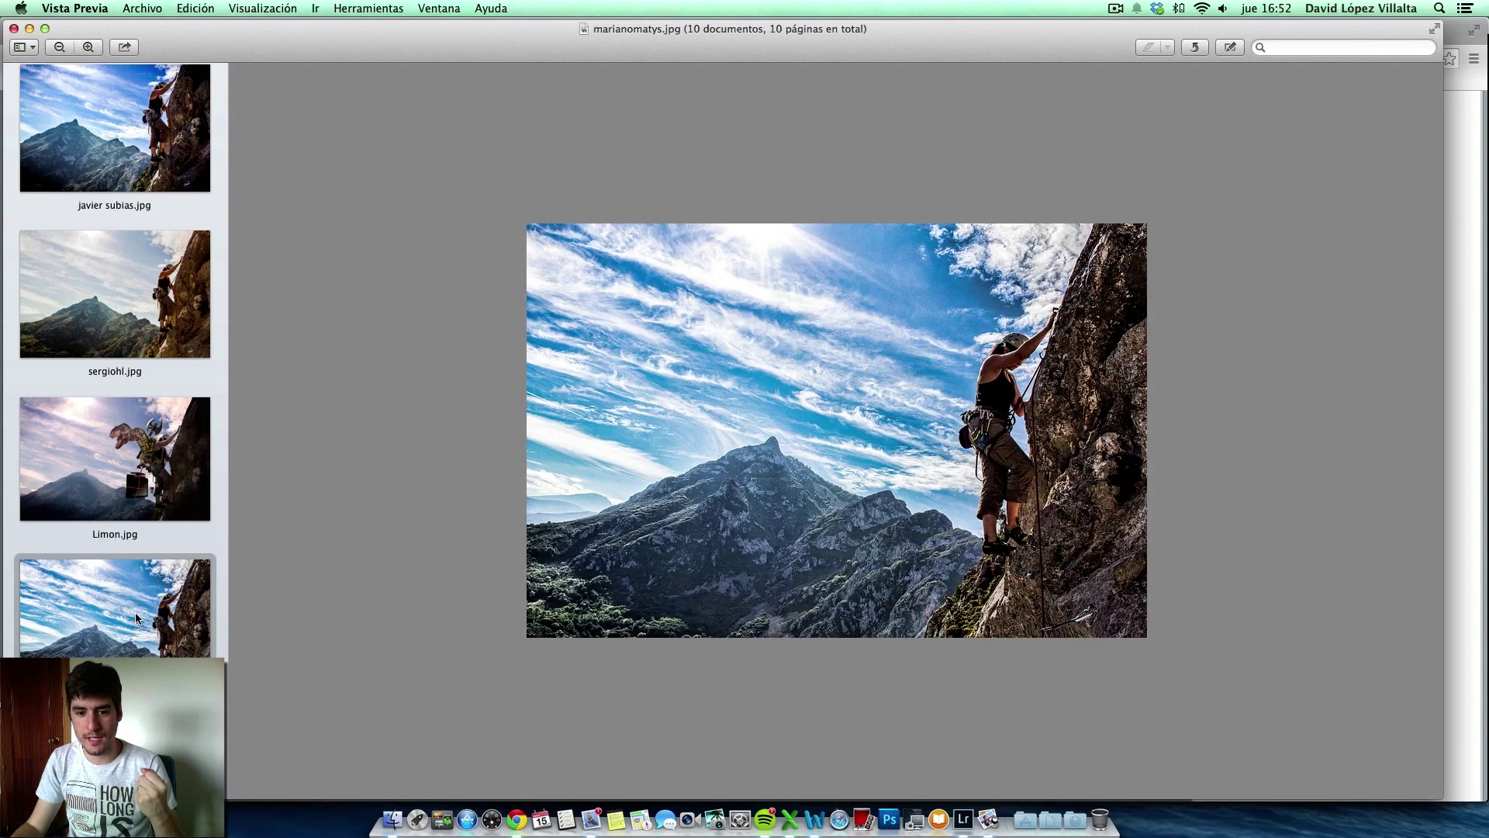
pyautogui.click(103, 459)
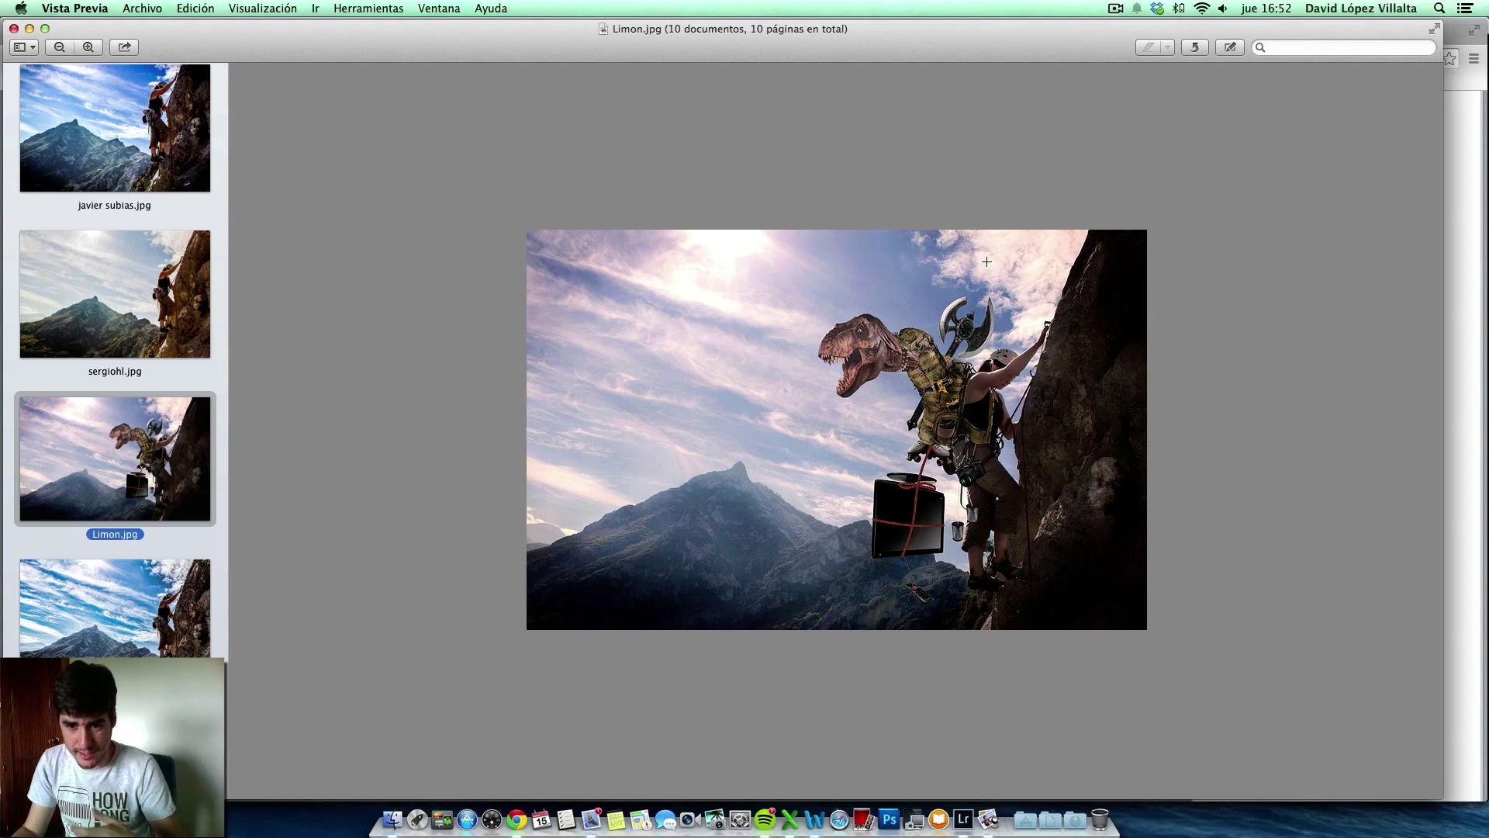
pyautogui.moveTo(981, 229); pyautogui.dragTo(1081, 295)
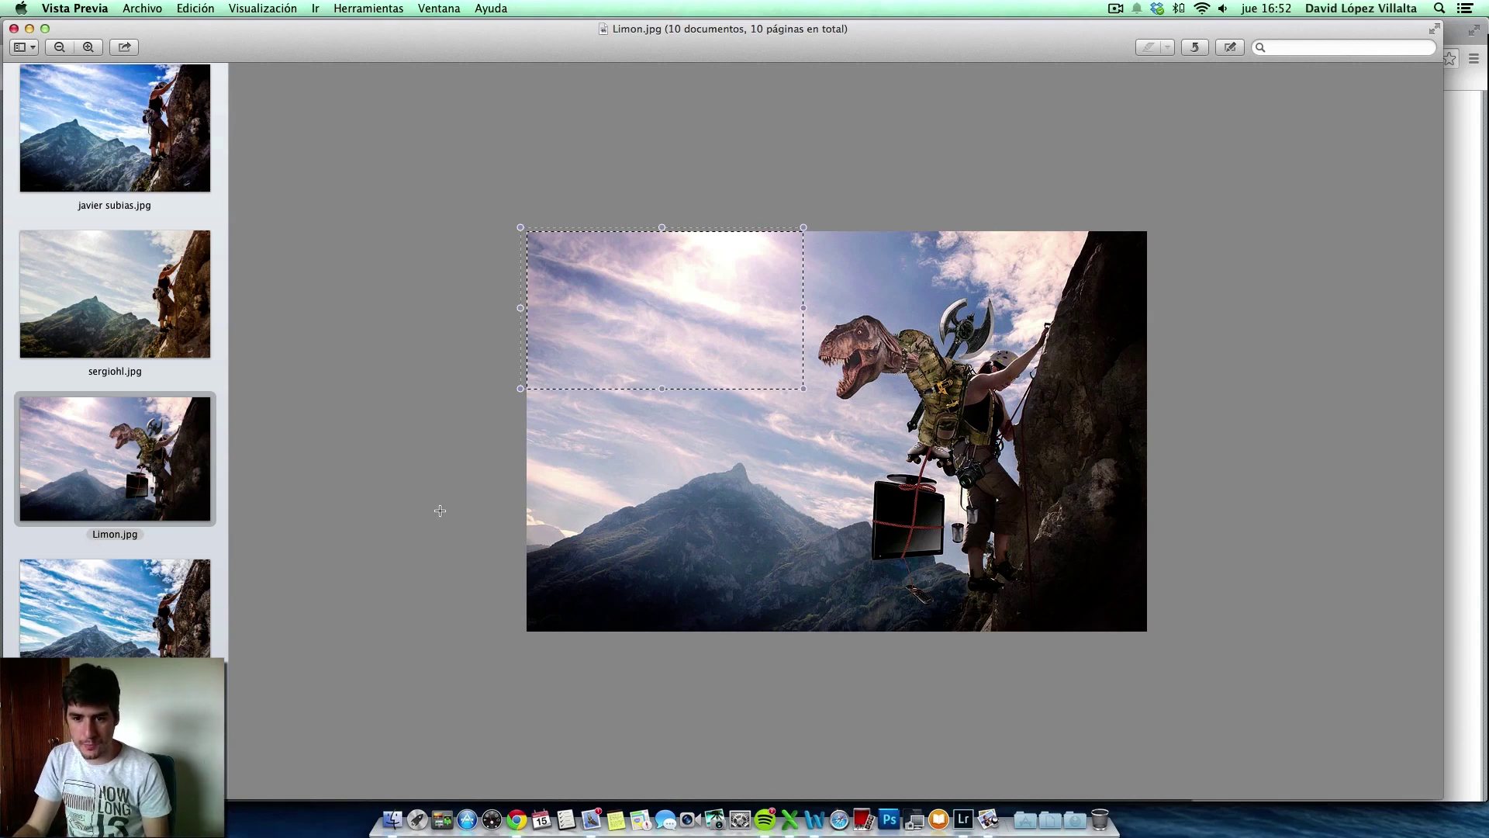
# - Open the edit listed after Limon.jpg again and examine its sky, mountain and rock
pyautogui.click(200, 599)
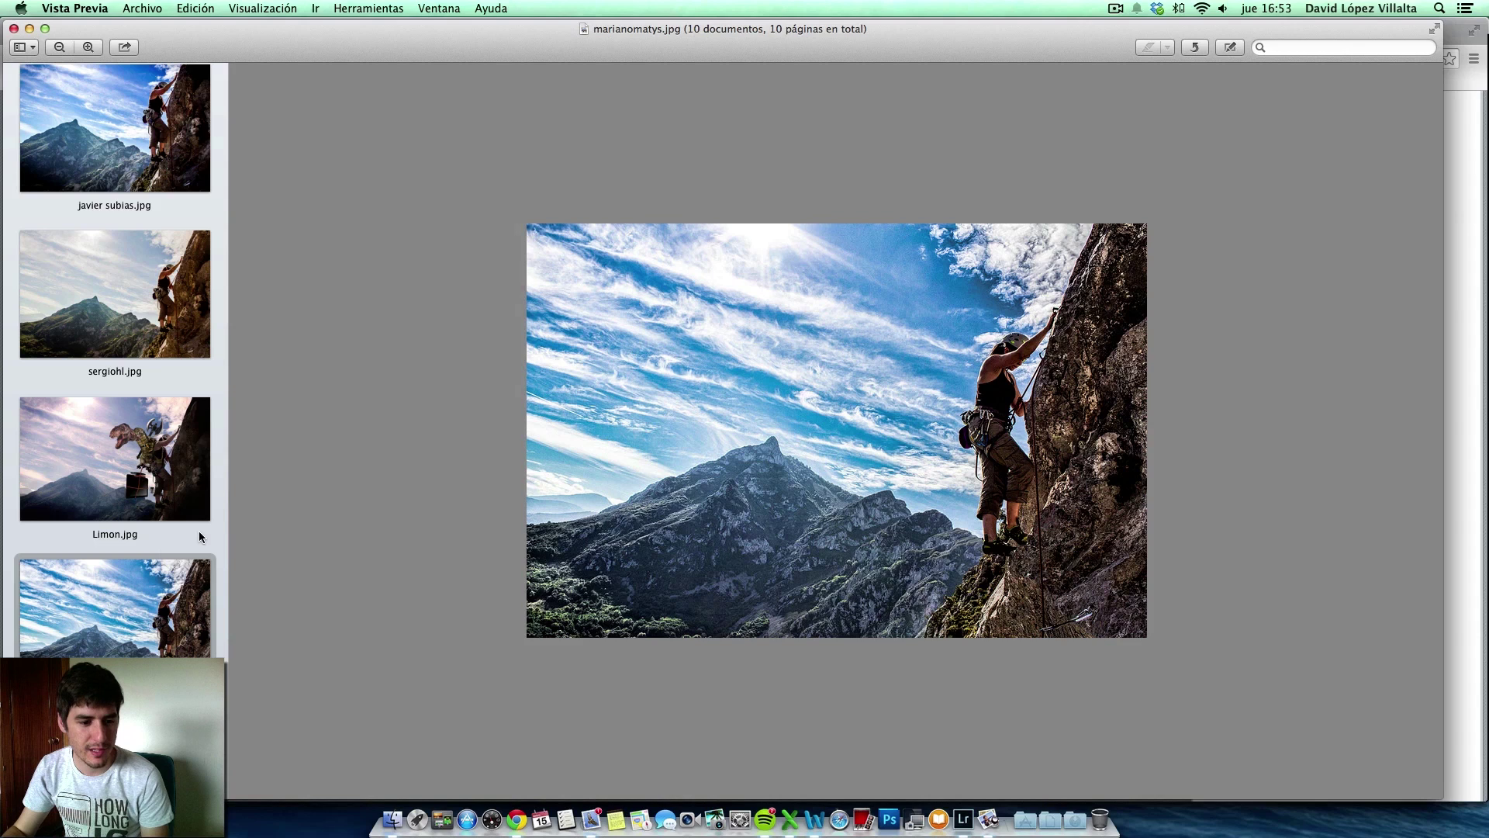
pyautogui.scroll(-4, 156, 543)
pyautogui.click(142, 560)
pyautogui.scroll(-1, 148, 557)
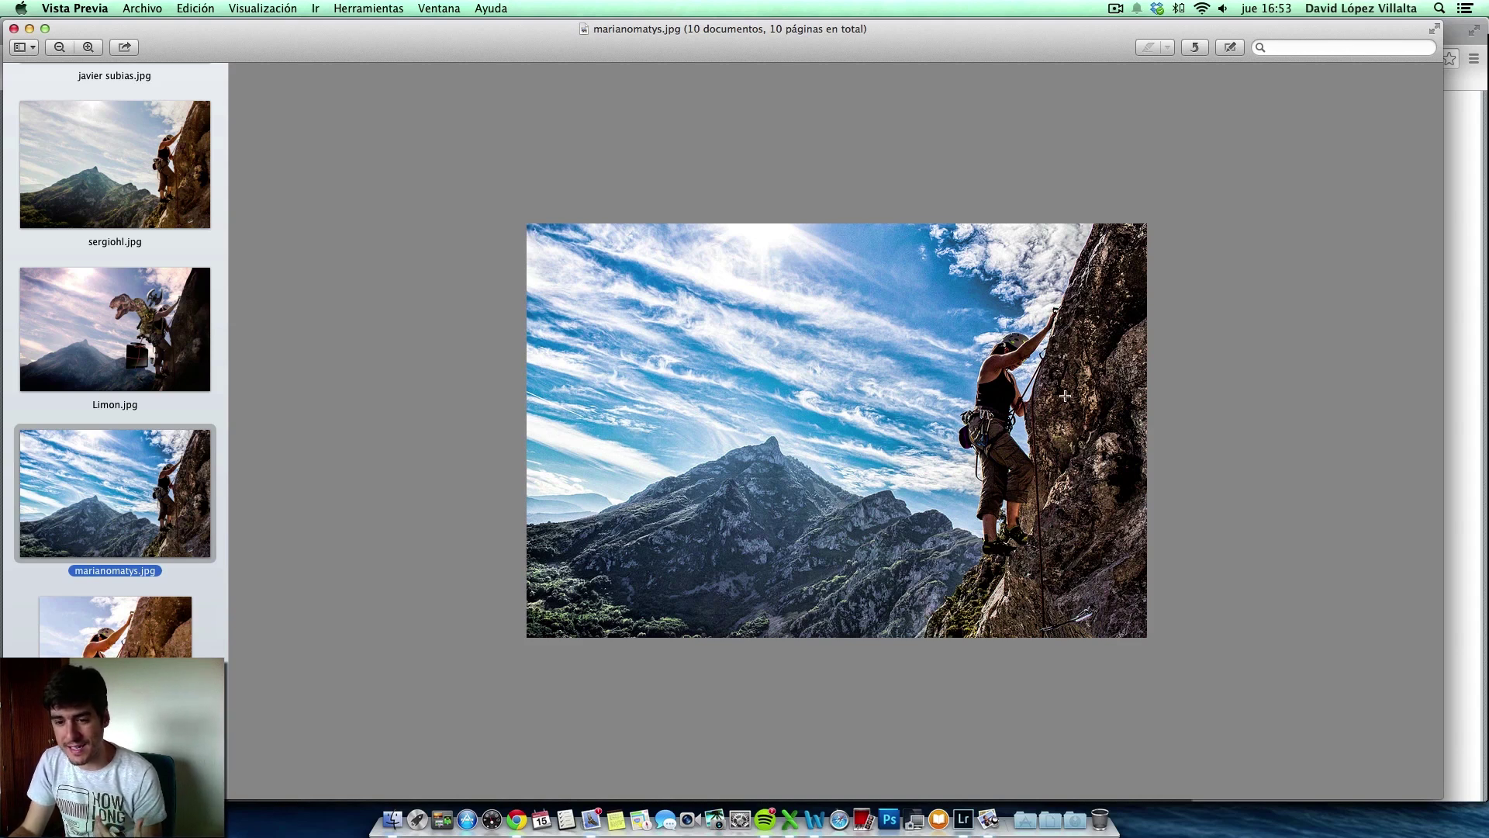
# - Open the vertically cropped edit of the climber and view it enlarged
pyautogui.scroll(-5, 153, 527)
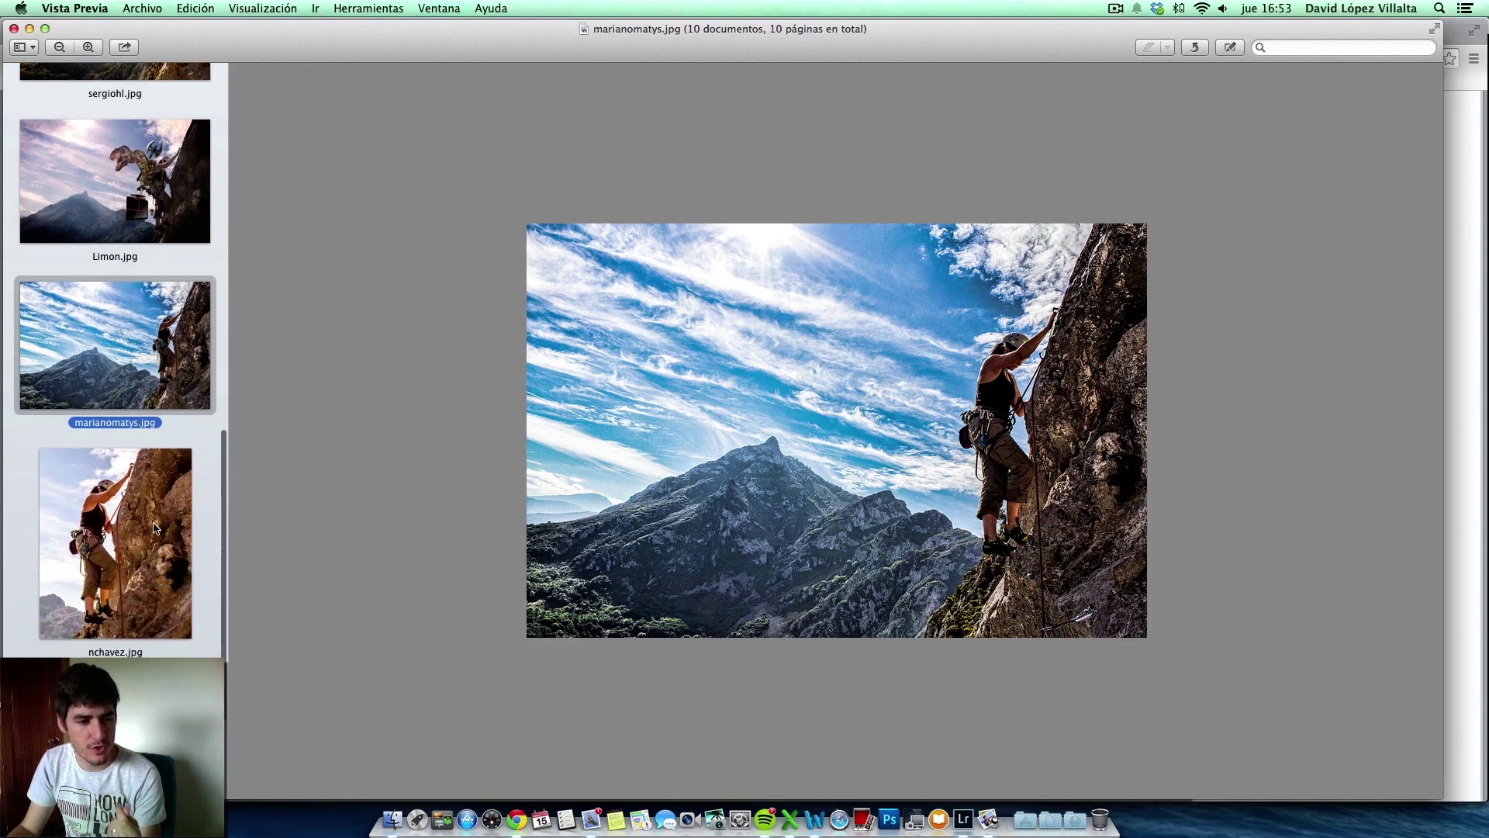
pyautogui.click(183, 561)
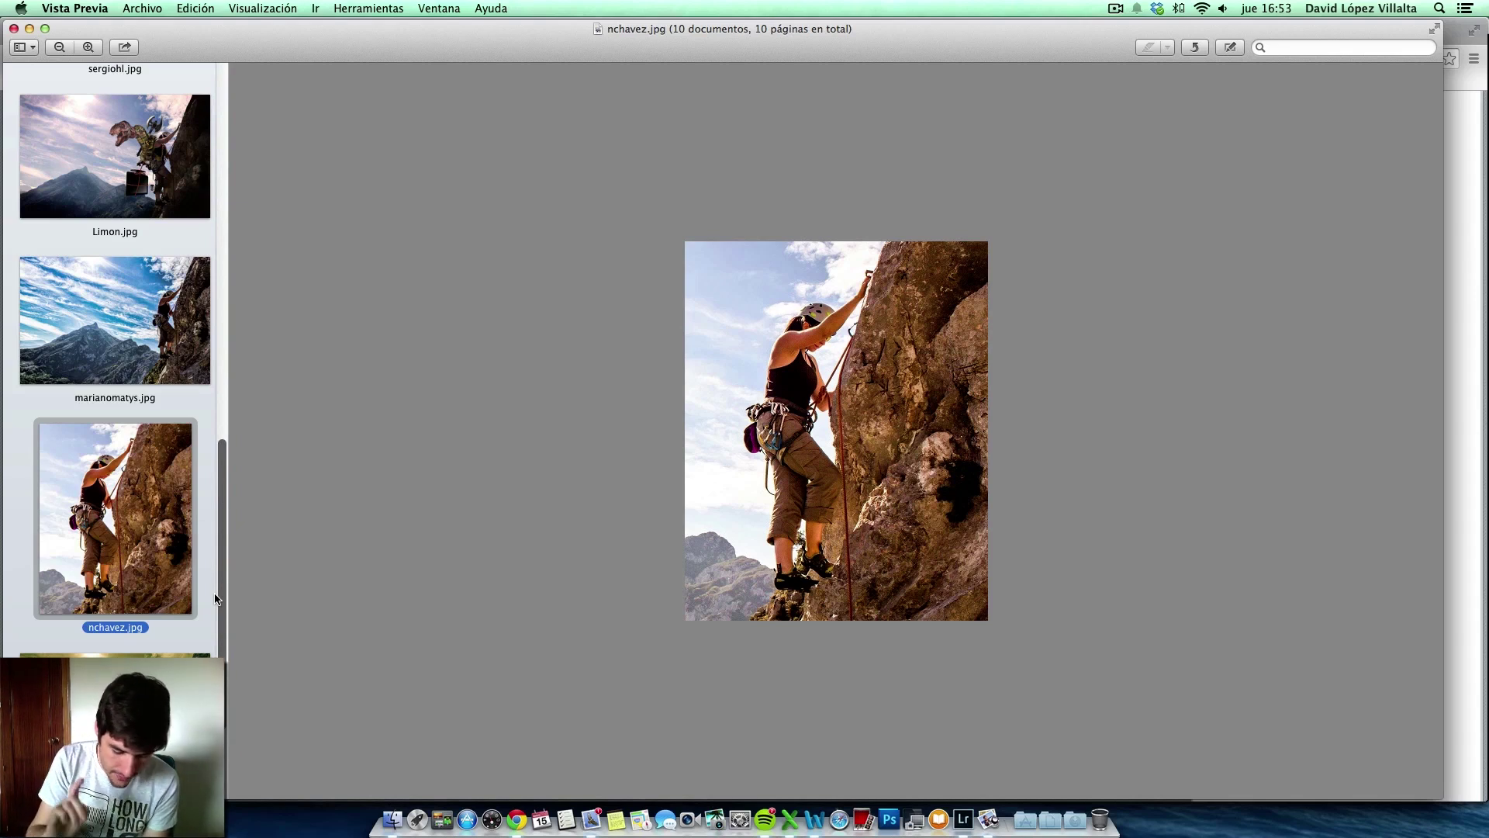
pyautogui.press('super+plus')
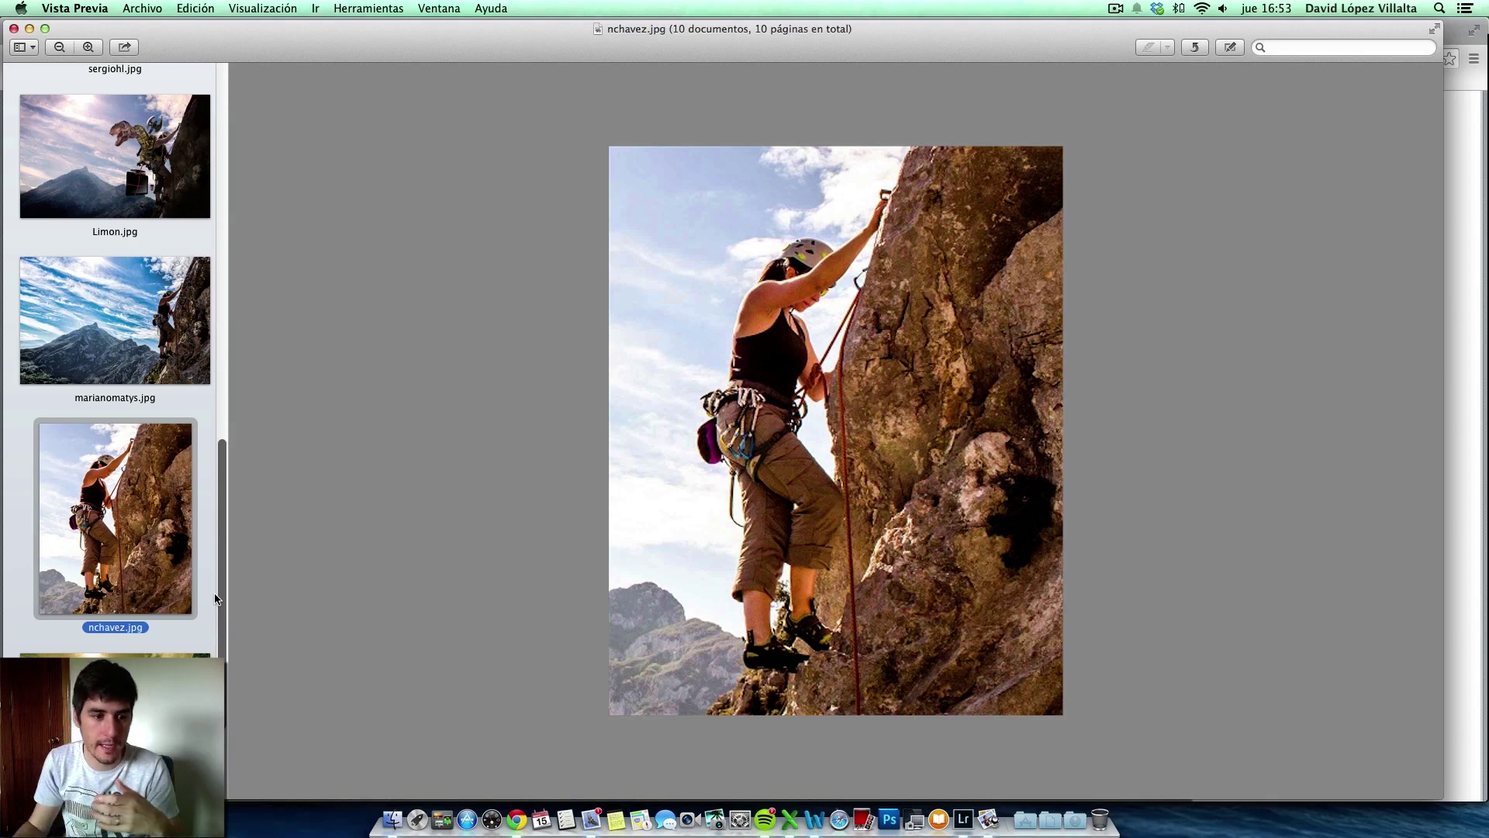
# - Compare the vertical crop with the blue-sky landscape edit listed just before it, alternating between them
pyautogui.click(120, 339)
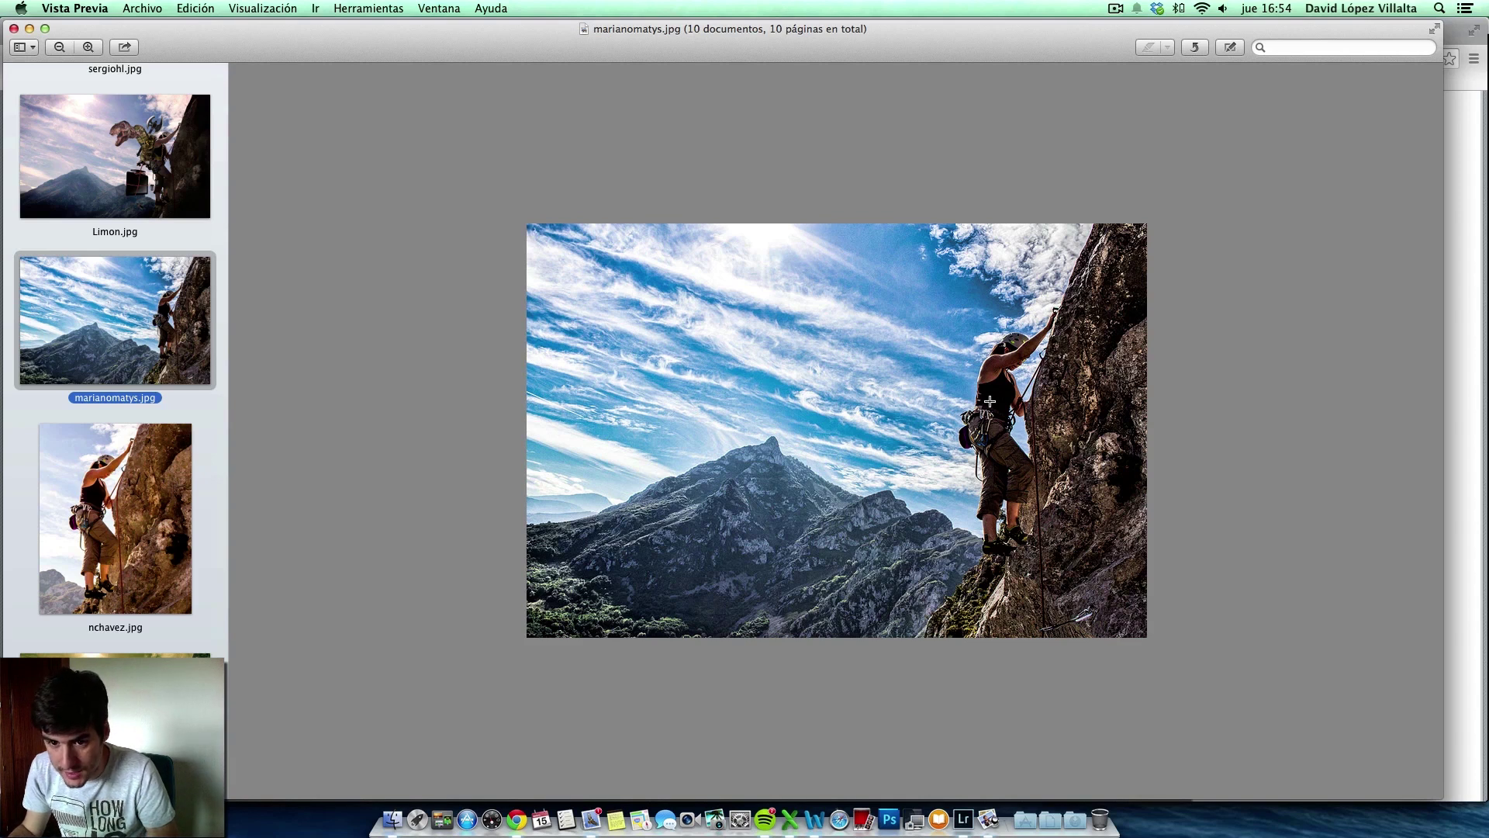
pyautogui.click(122, 526)
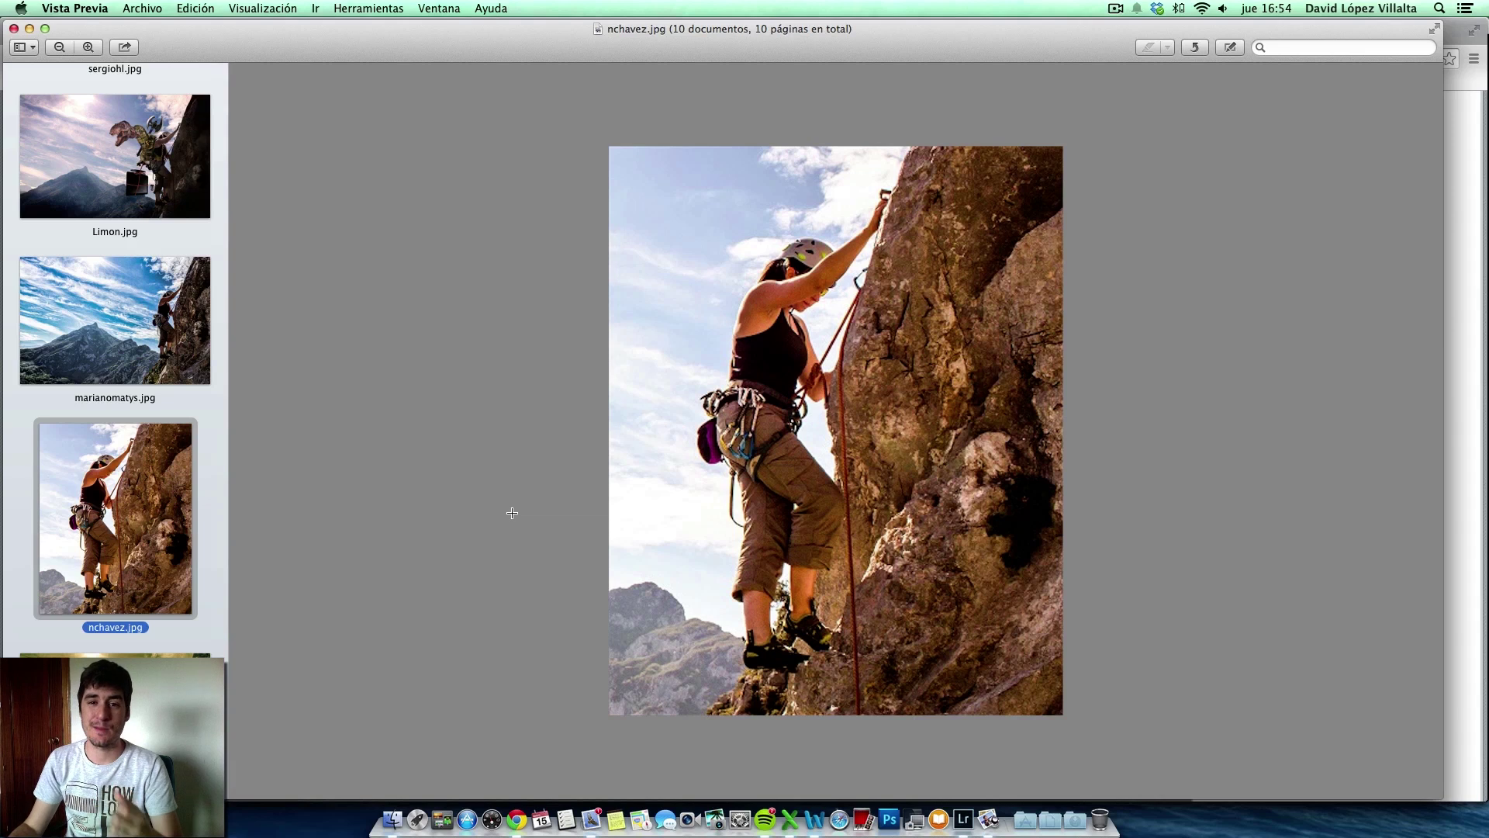
pyautogui.click(145, 354)
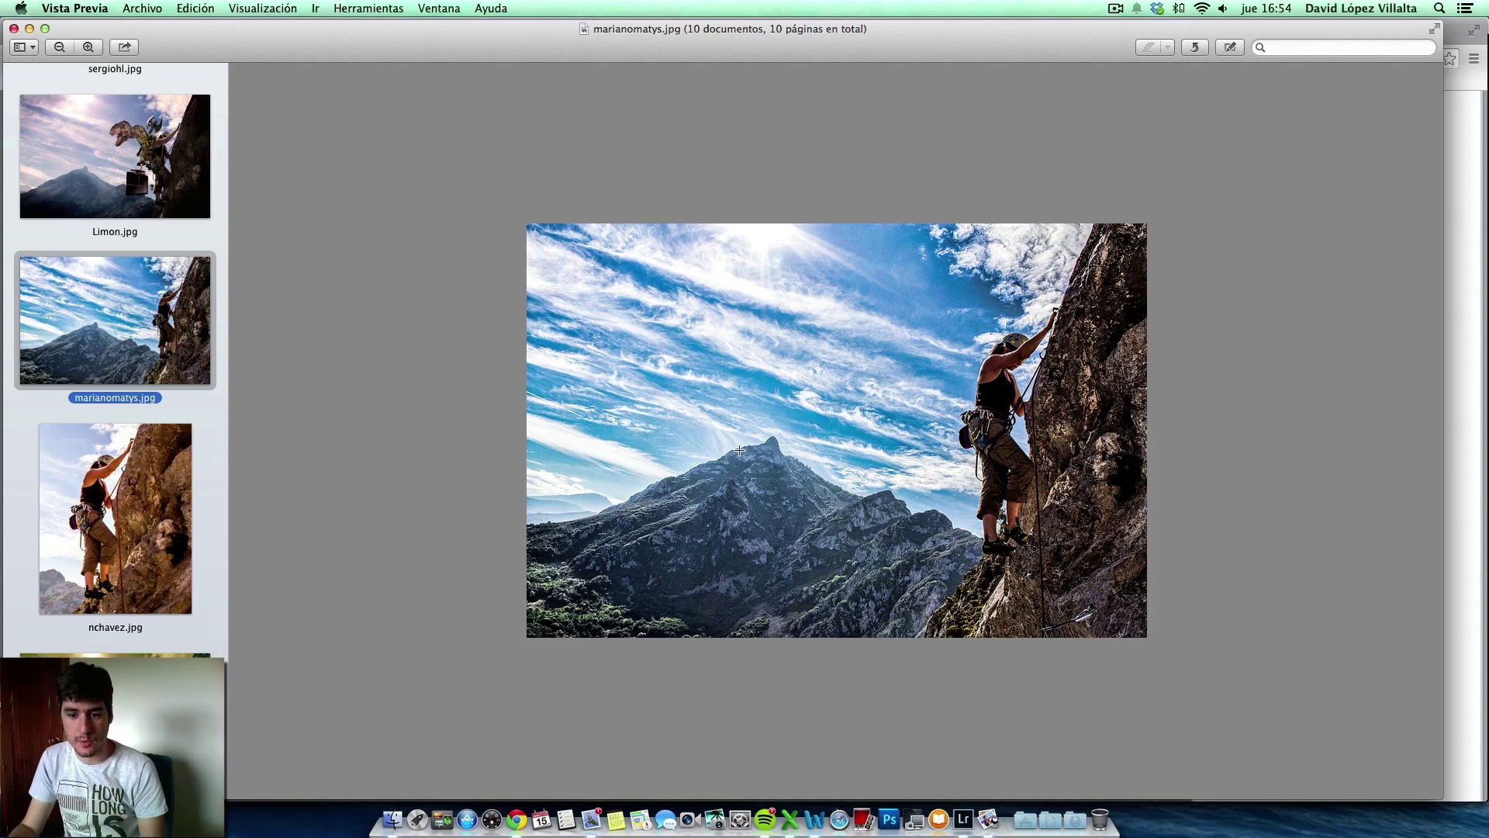
pyautogui.scroll(-2, 155, 504)
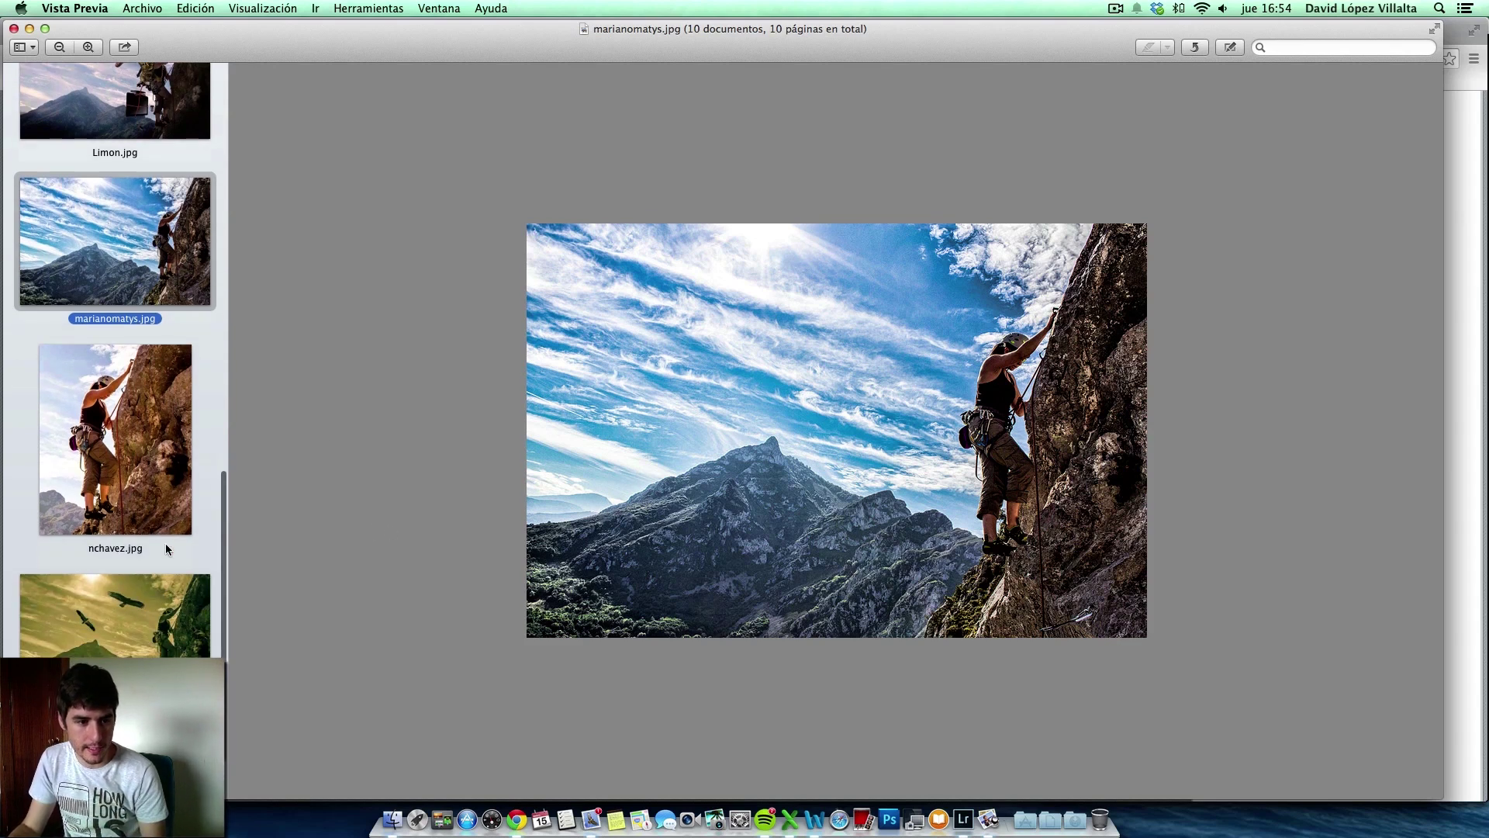
pyautogui.click(134, 433)
# - View osk_art.jpg enlarged and mark the rock area beside the climber and each of the two birds
pyautogui.click(134, 633)
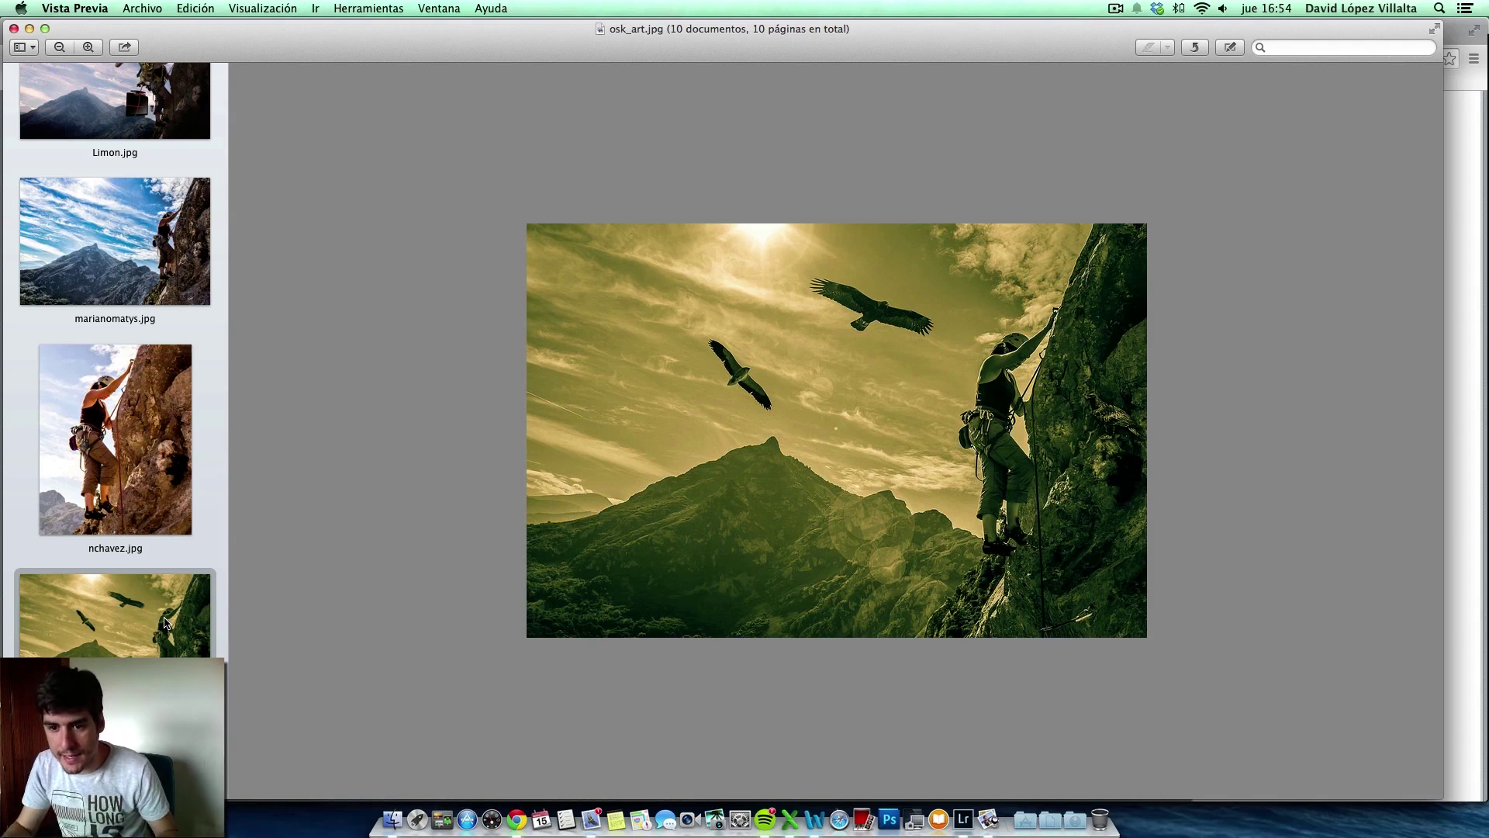
pyautogui.press('super+plus')
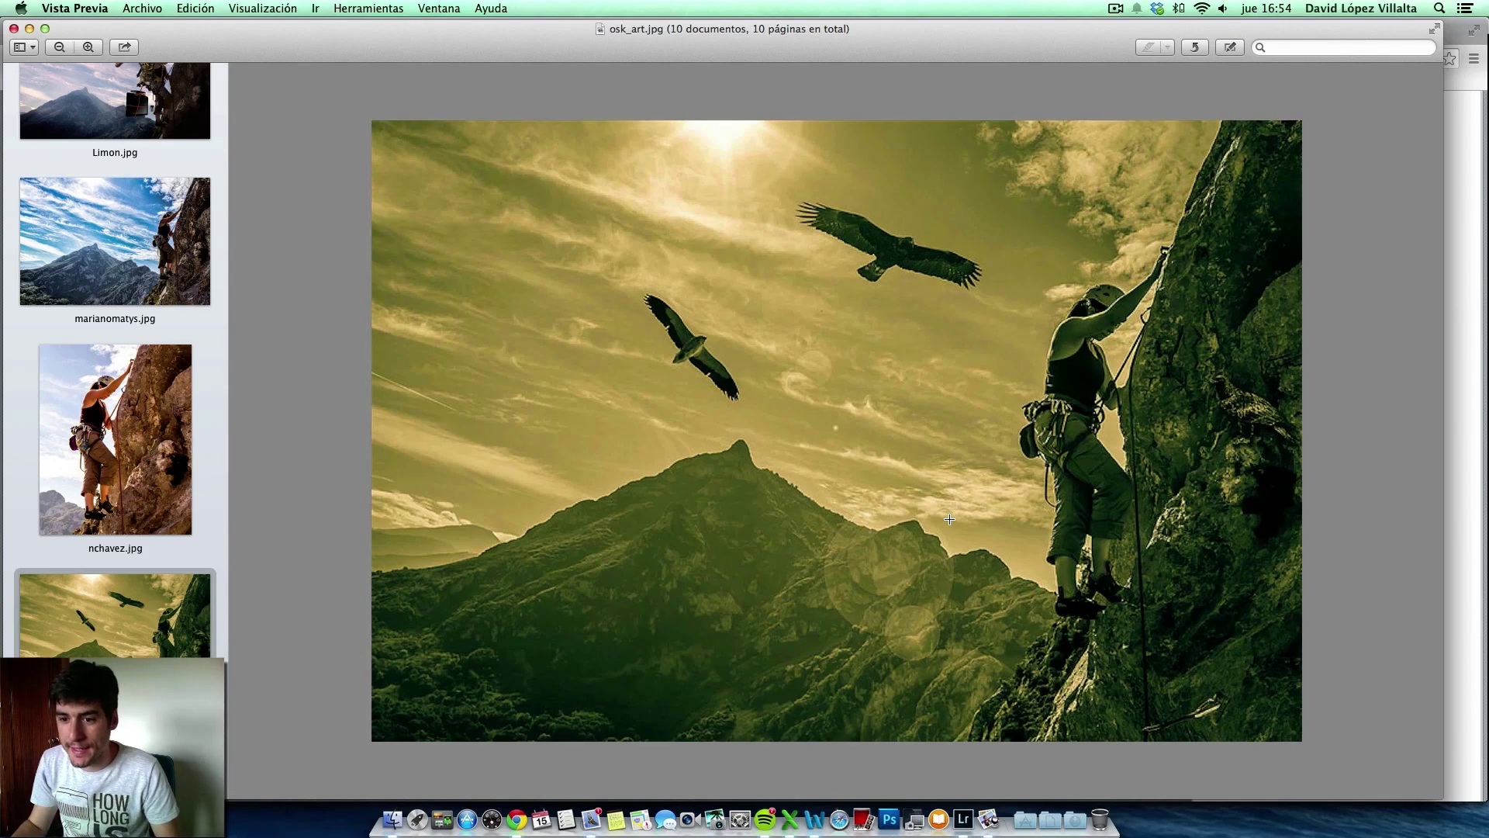
pyautogui.moveTo(1198, 365); pyautogui.dragTo(1291, 473)
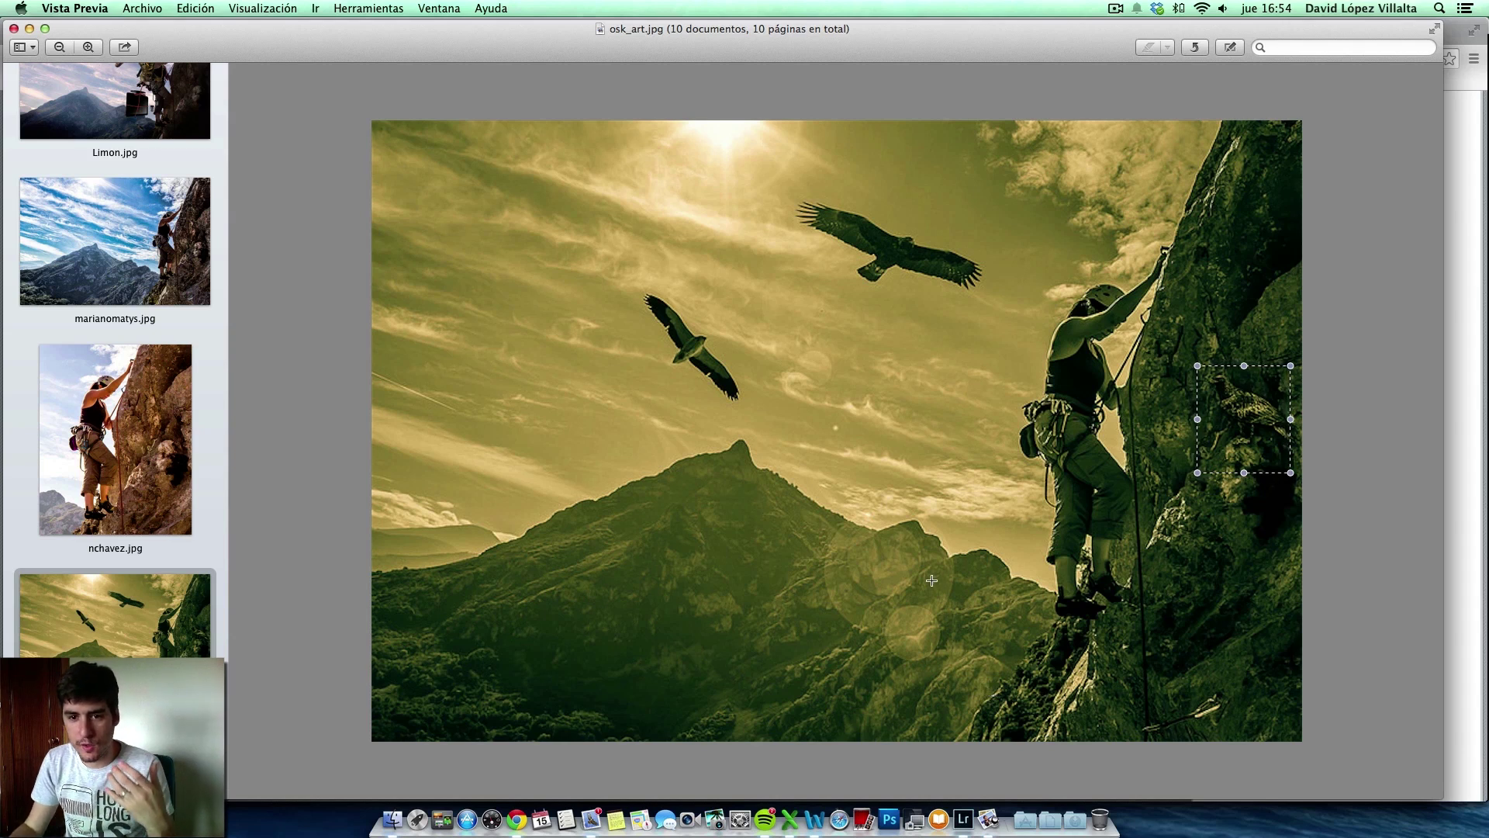
pyautogui.moveTo(777, 179); pyautogui.dragTo(1000, 326)
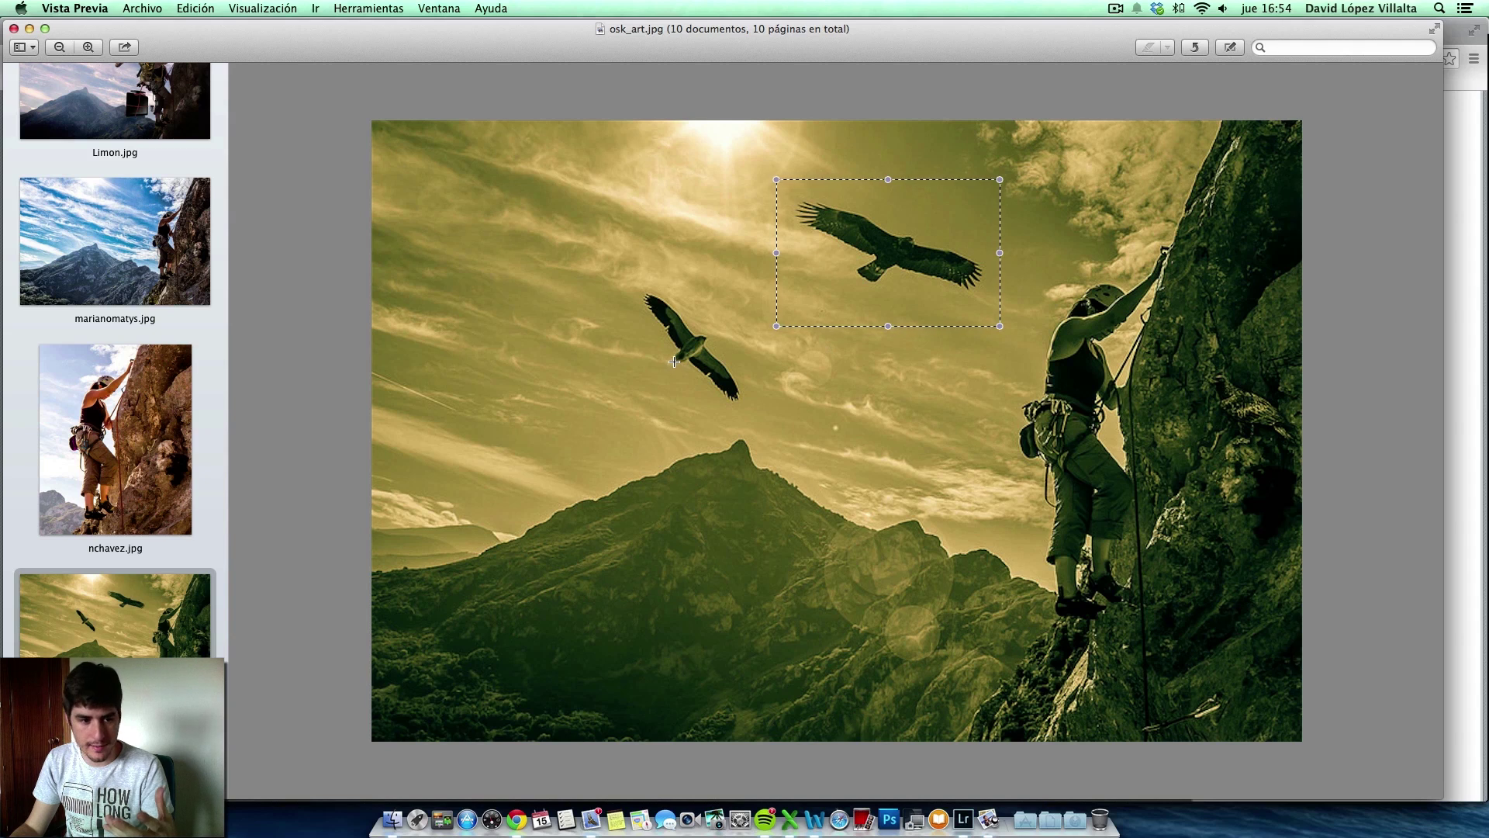
pyautogui.moveTo(592, 228); pyautogui.dragTo(779, 443)
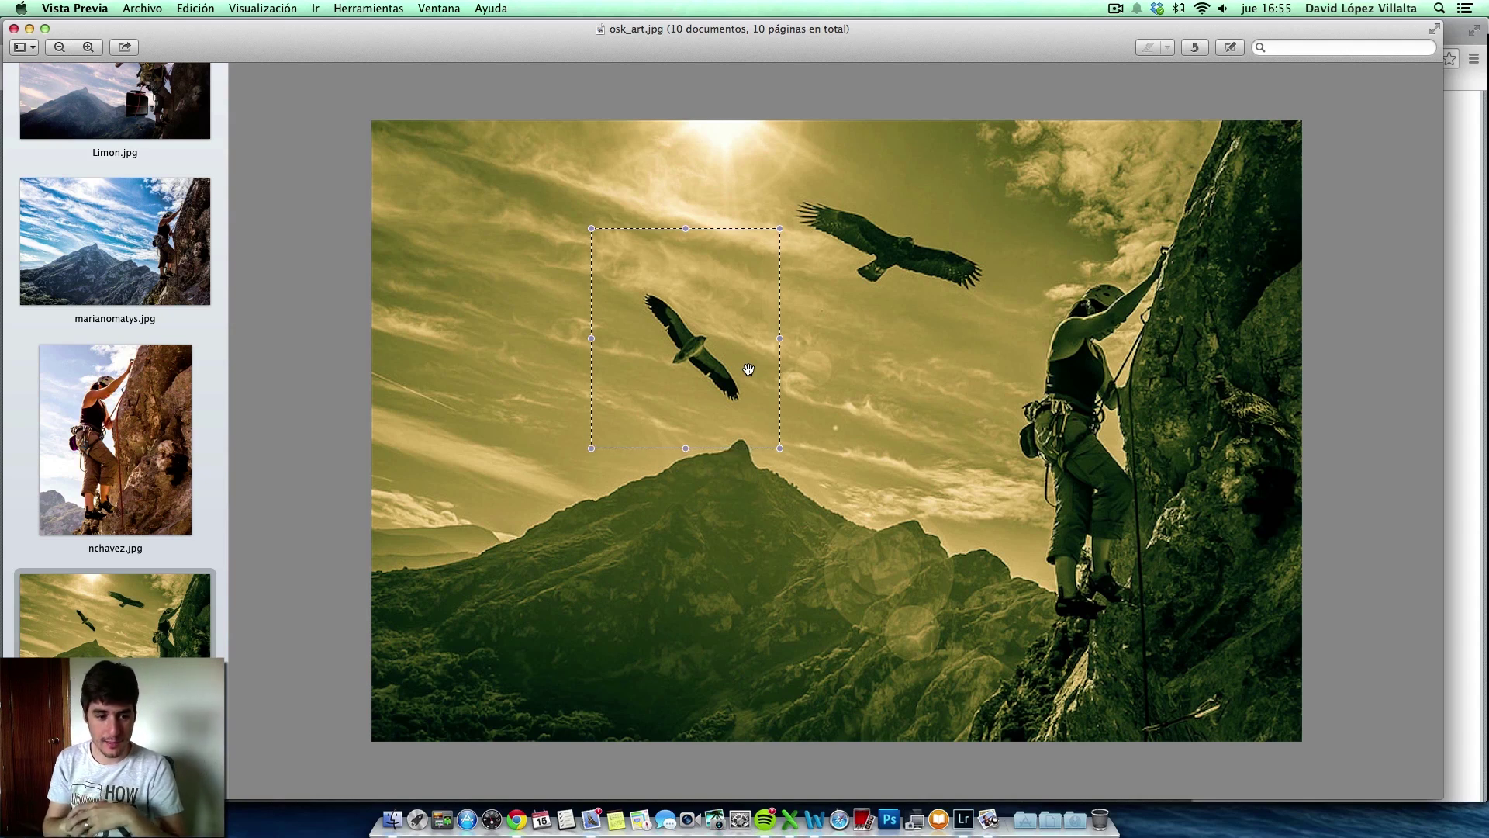
# - Revisit the edit listed after Limon.jpg and view aitor_nomt.jpg for comparison with the other versions
pyautogui.click(101, 262)
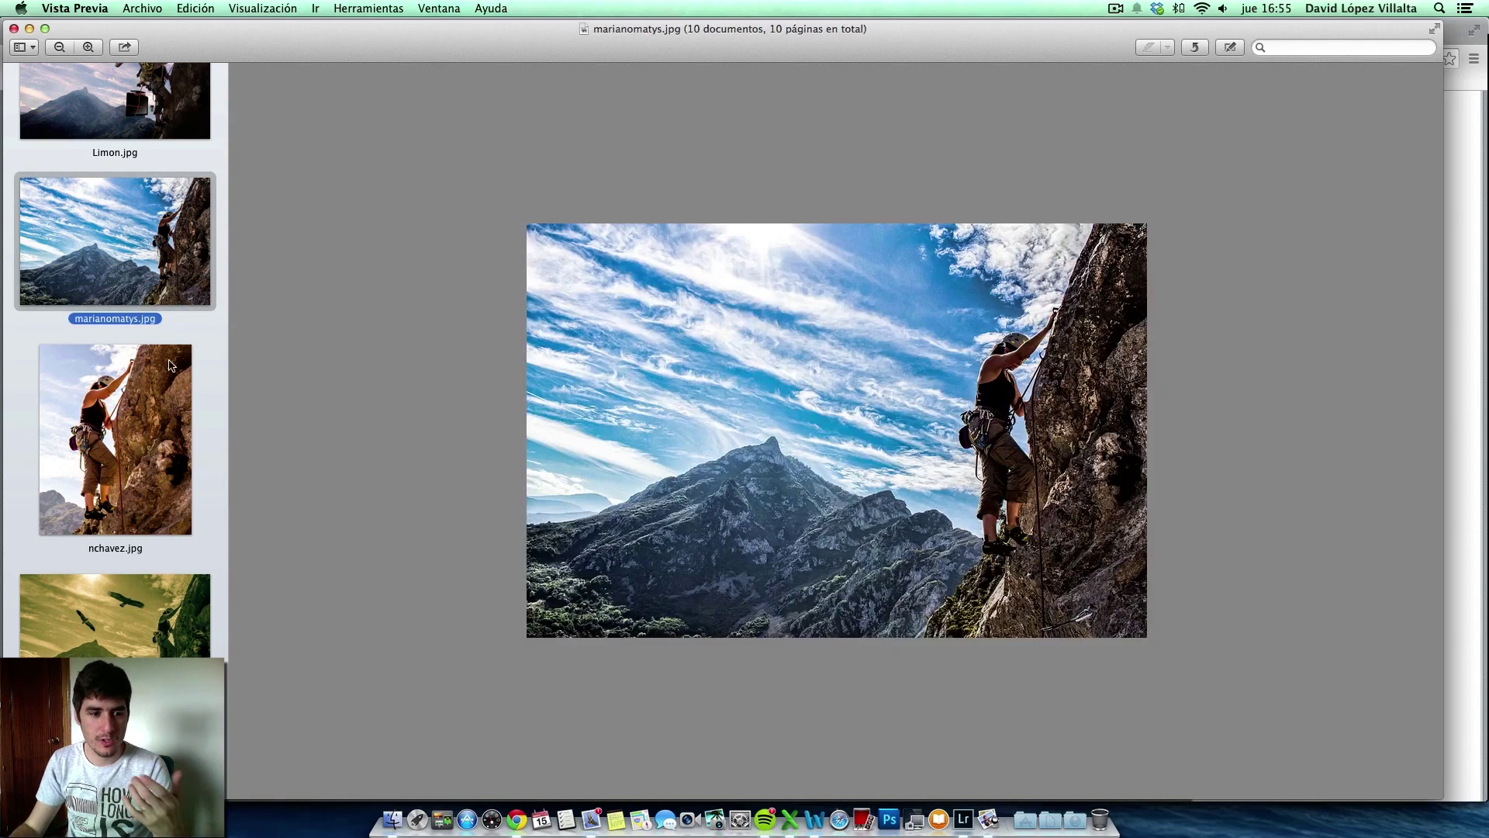
pyautogui.scroll(10, 168, 364)
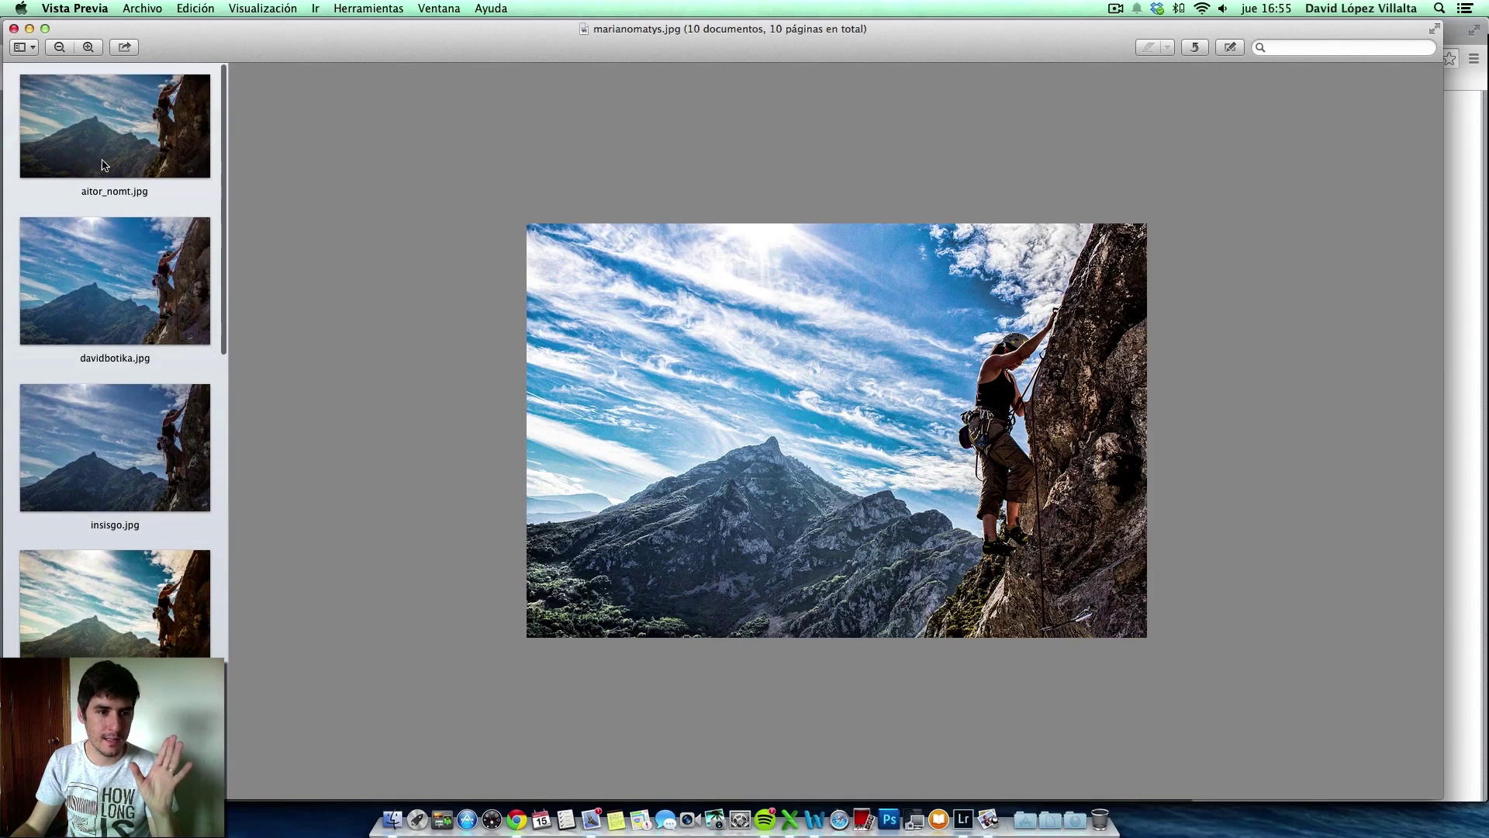
pyautogui.click(106, 134)
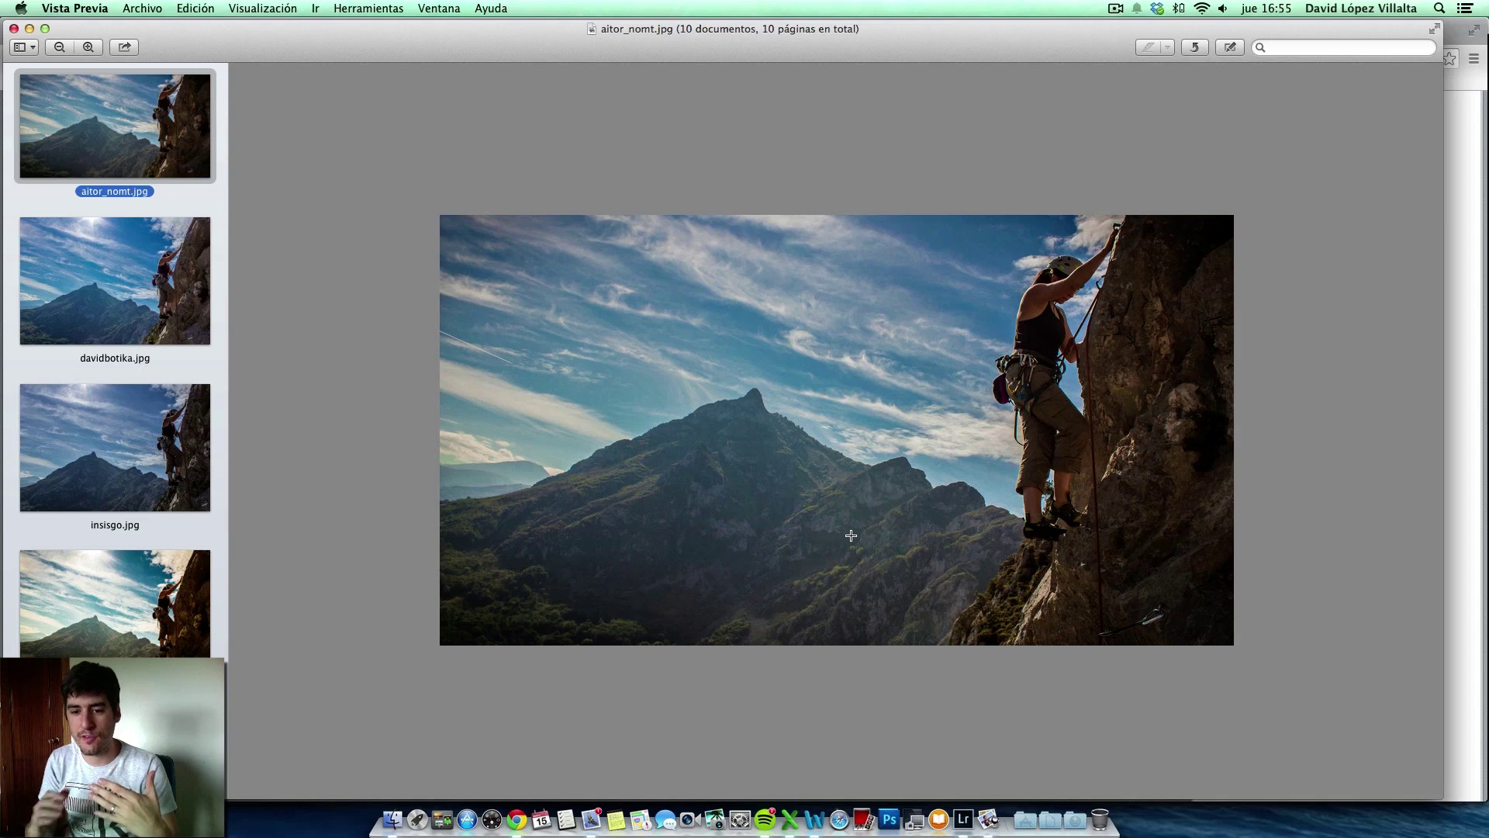
pyautogui.scroll(-10, 121, 515)
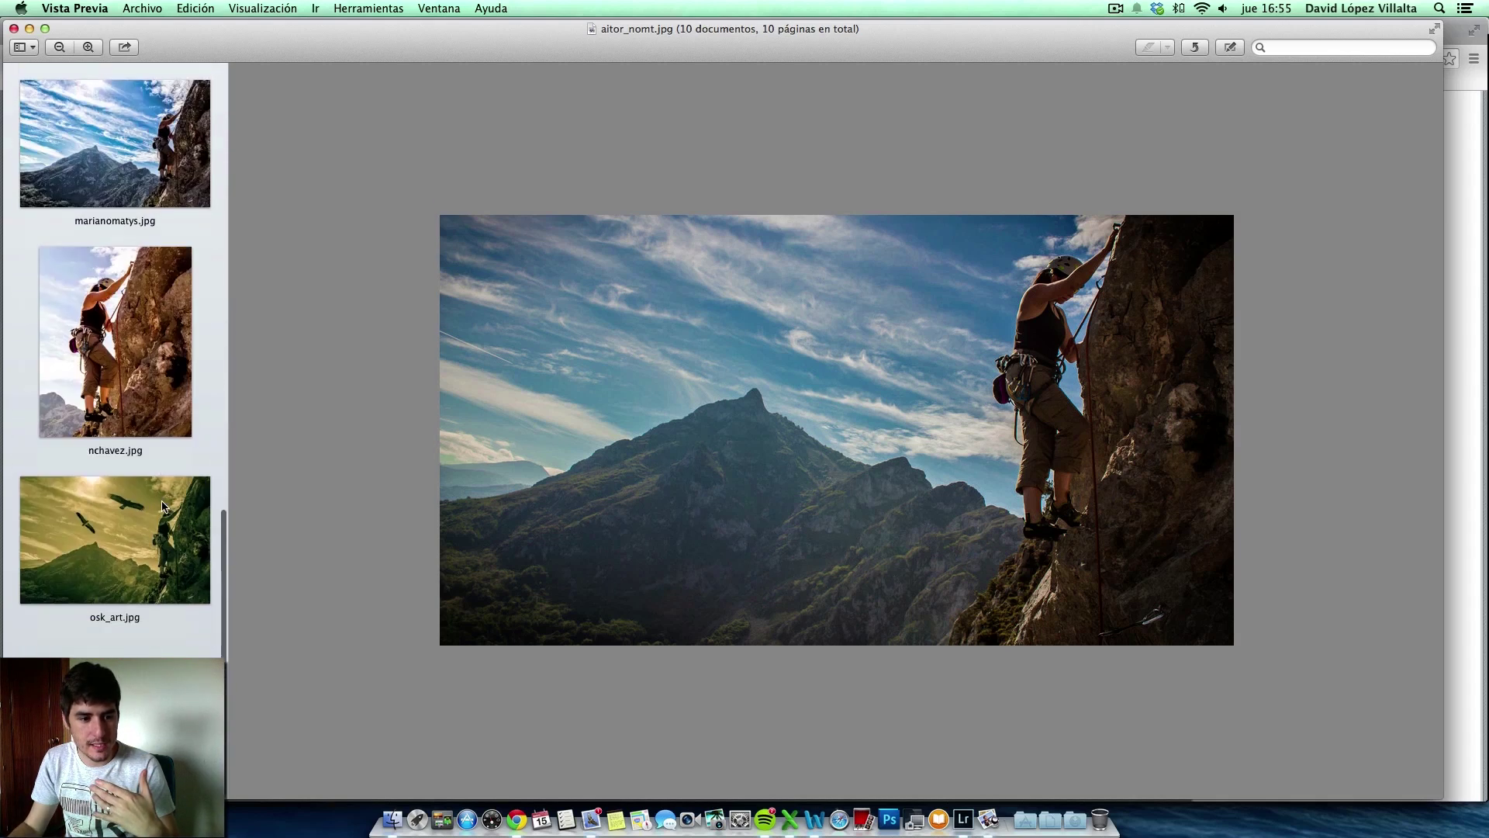
# - Return to osk_art.jpg and mark the two flying birds in its sky once more
pyautogui.click(121, 515)
pyautogui.moveTo(786, 185); pyautogui.dragTo(980, 303)
pyautogui.moveTo(592, 265); pyautogui.dragTo(708, 405)
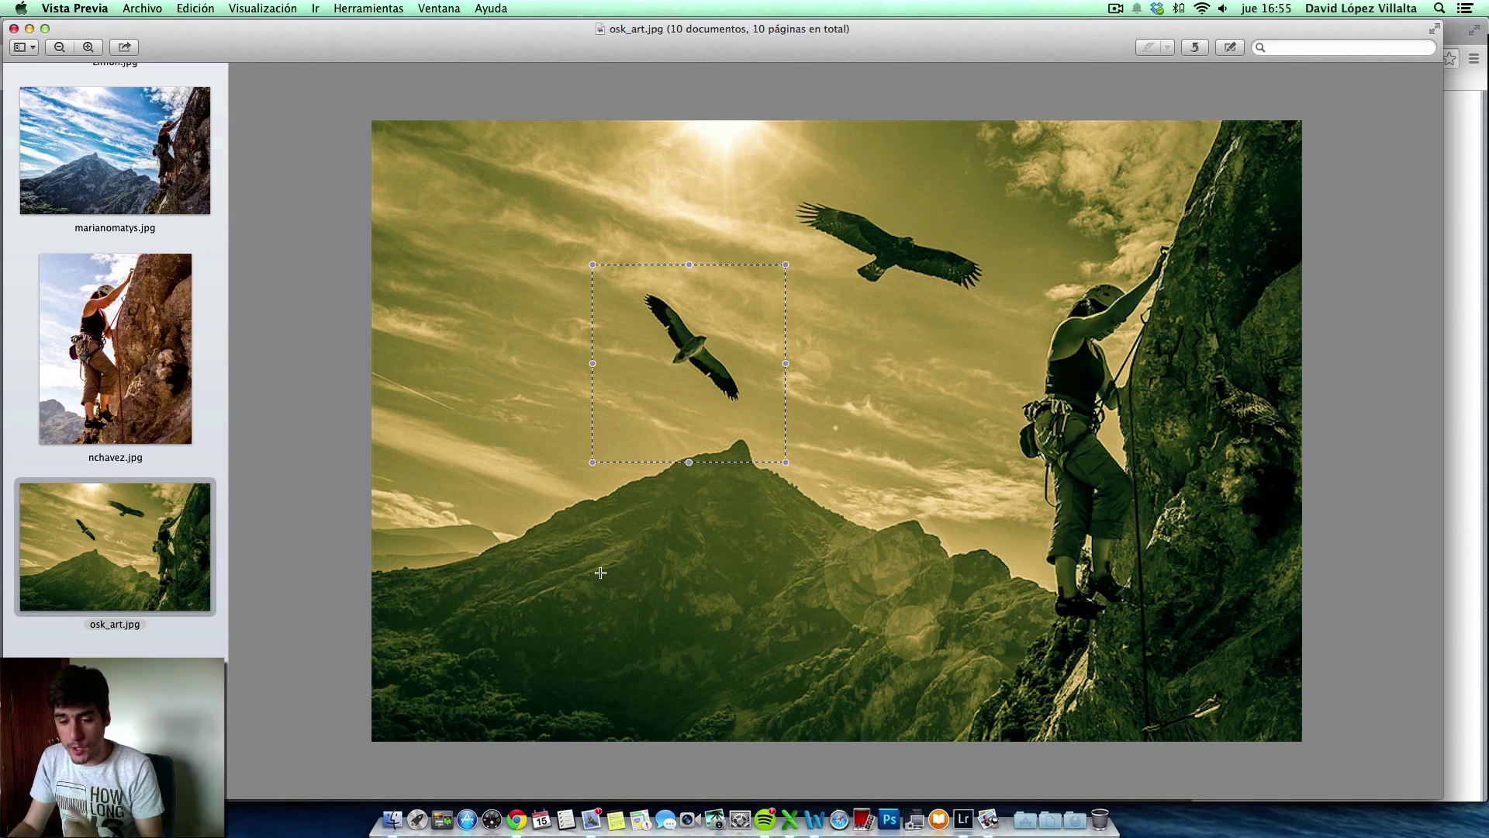
# - Switch to Lightroom and, in the Develop module, set the original climber photo's temperature to 6724 and tint to +28
pyautogui.click(963, 818)
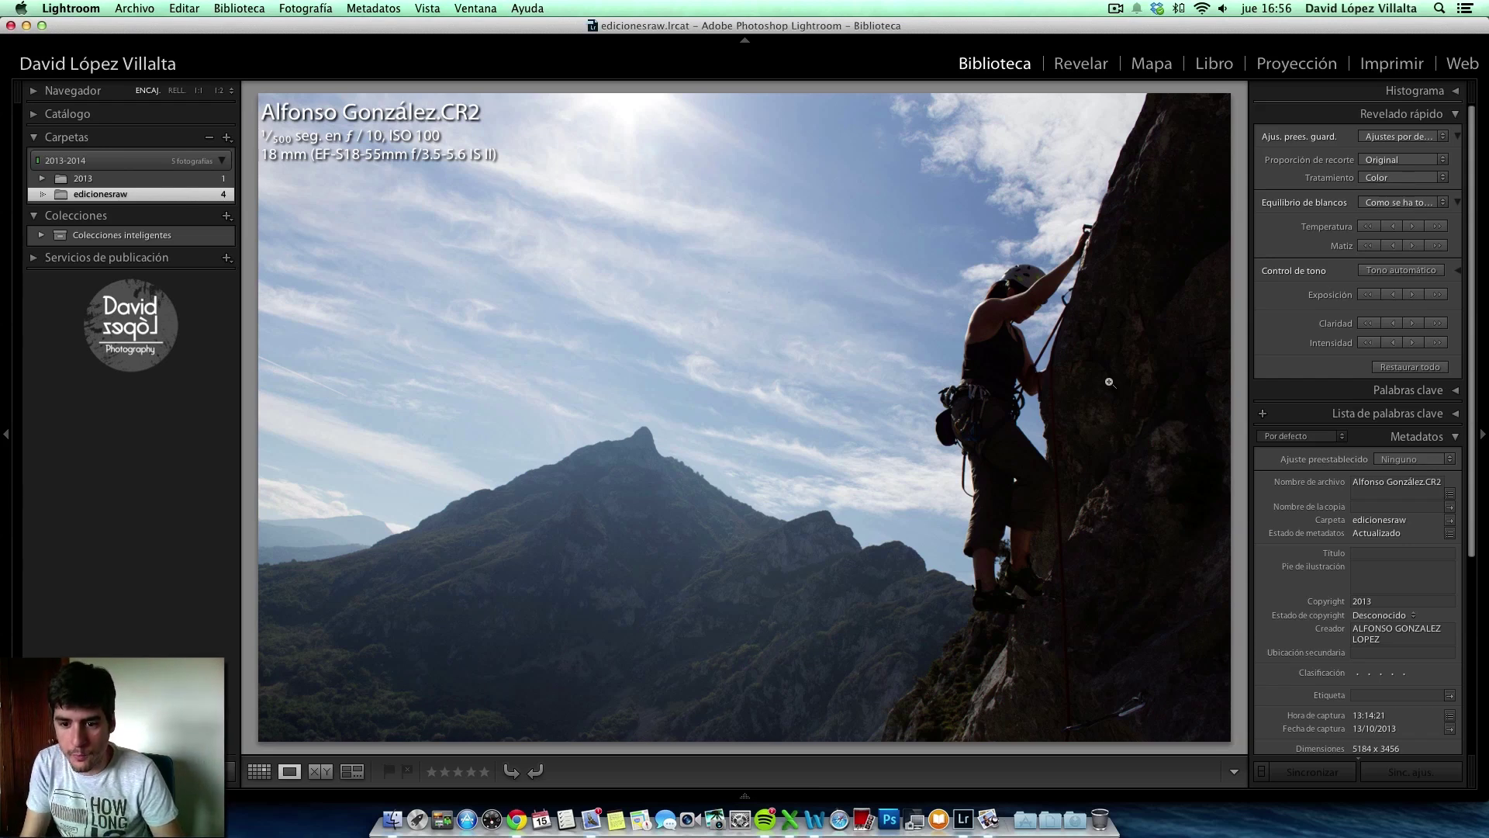
pyautogui.click(1083, 67)
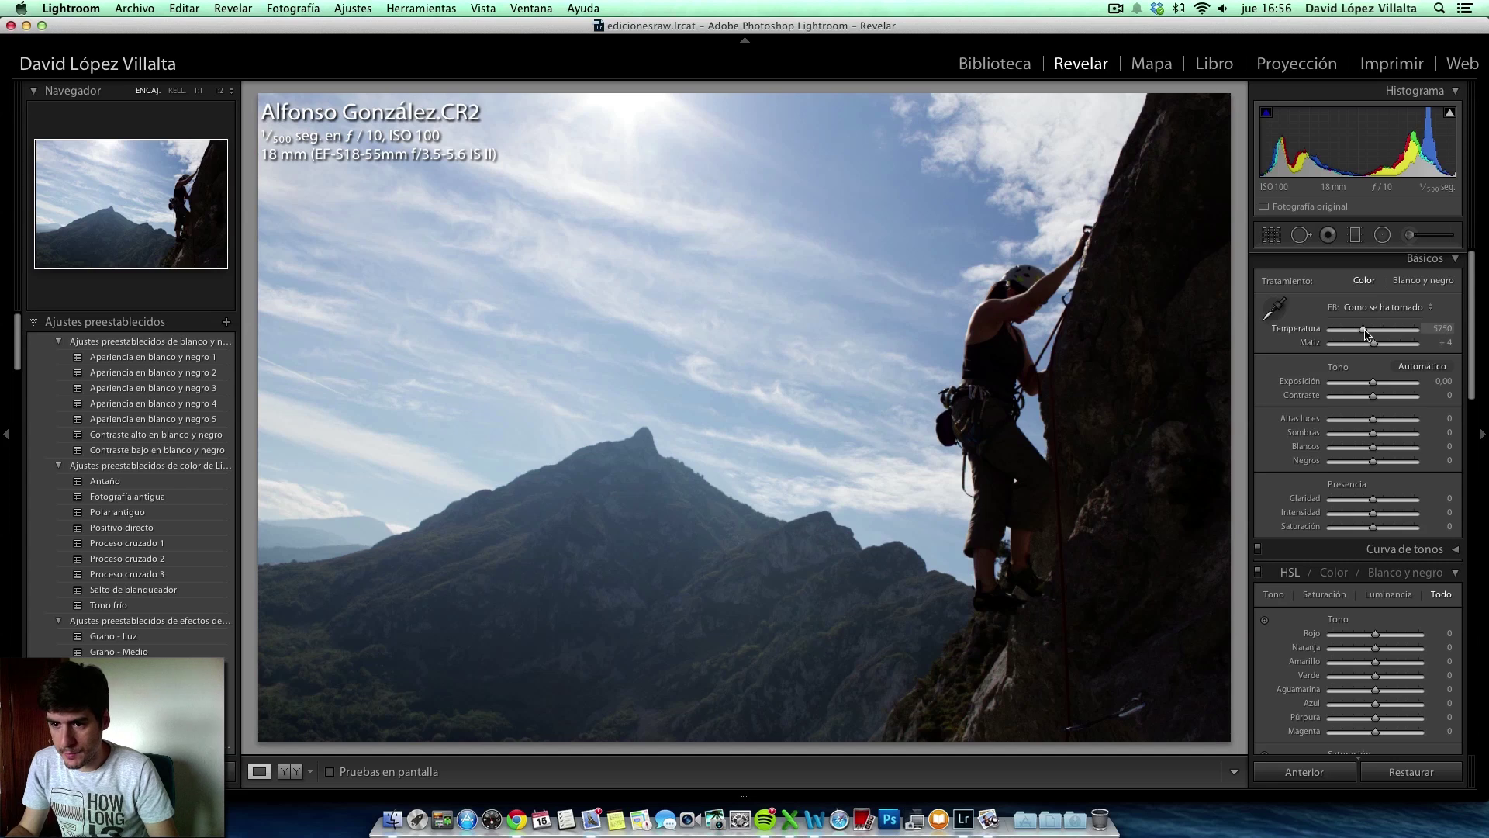
pyautogui.moveTo(1362, 332)
pyautogui.mouseDown()
pyautogui.moveTo(1326, 335)
pyautogui.moveTo(1398, 337)
pyautogui.moveTo(1371, 339)
pyautogui.mouseUp()
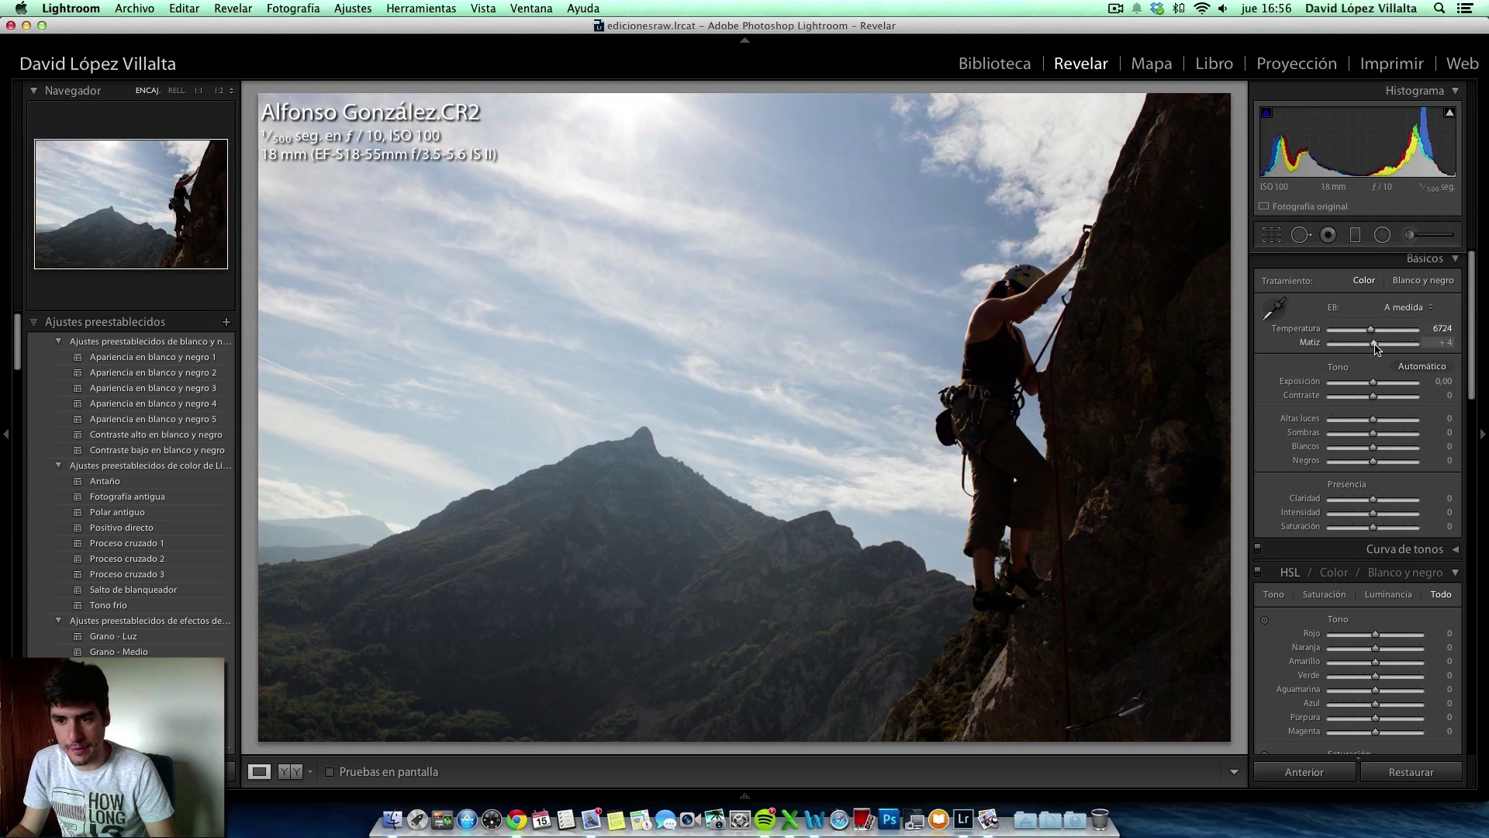
pyautogui.moveTo(1376, 351)
pyautogui.mouseDown()
pyautogui.moveTo(1361, 349)
pyautogui.moveTo(1386, 347)
pyautogui.mouseUp()
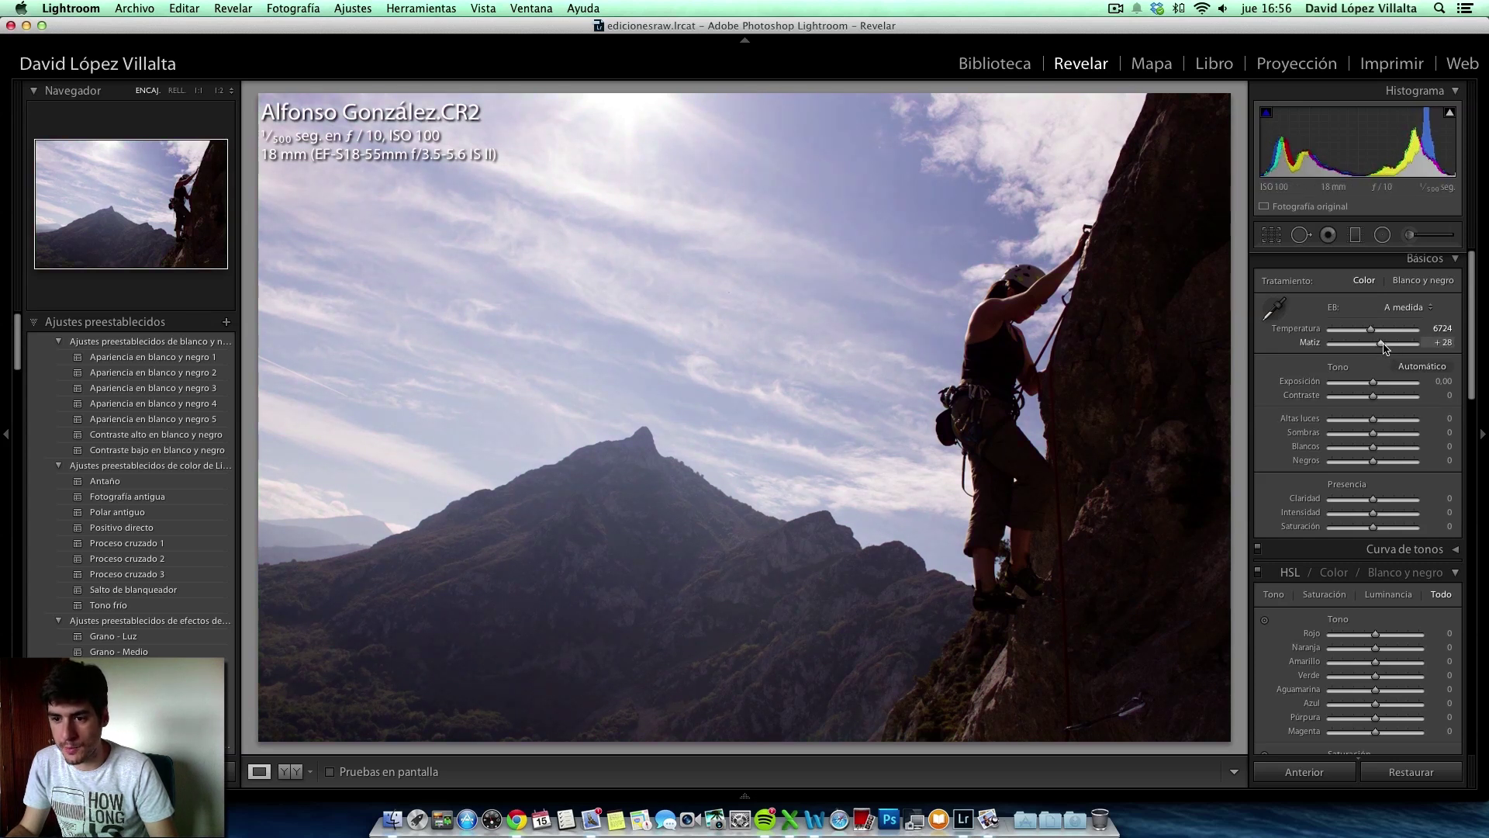
# - Undo the tint changes on the climber photo and set its temperature to 5927
pyautogui.press('super+z')
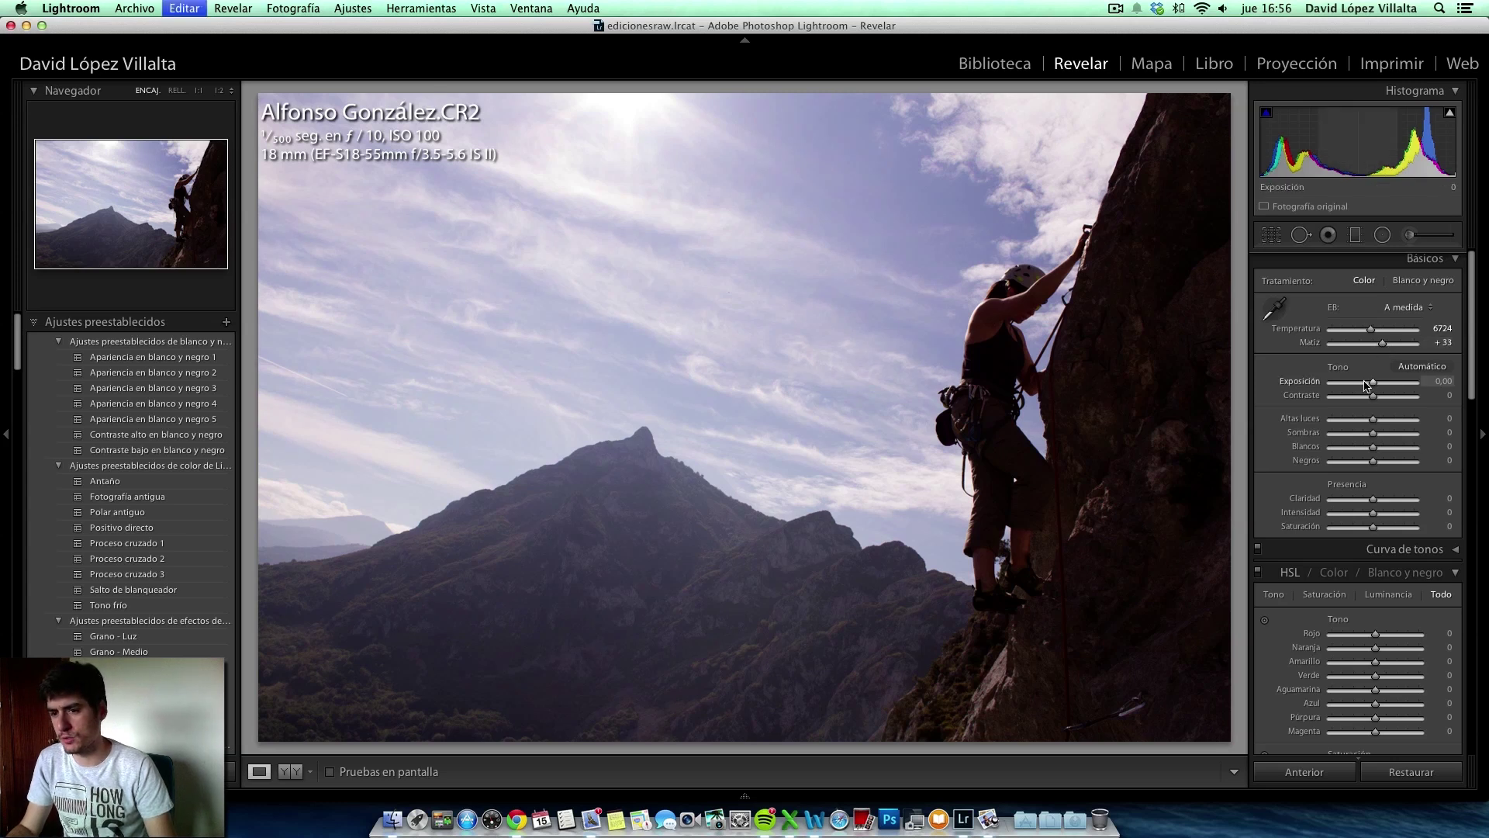
pyautogui.press('super+z')
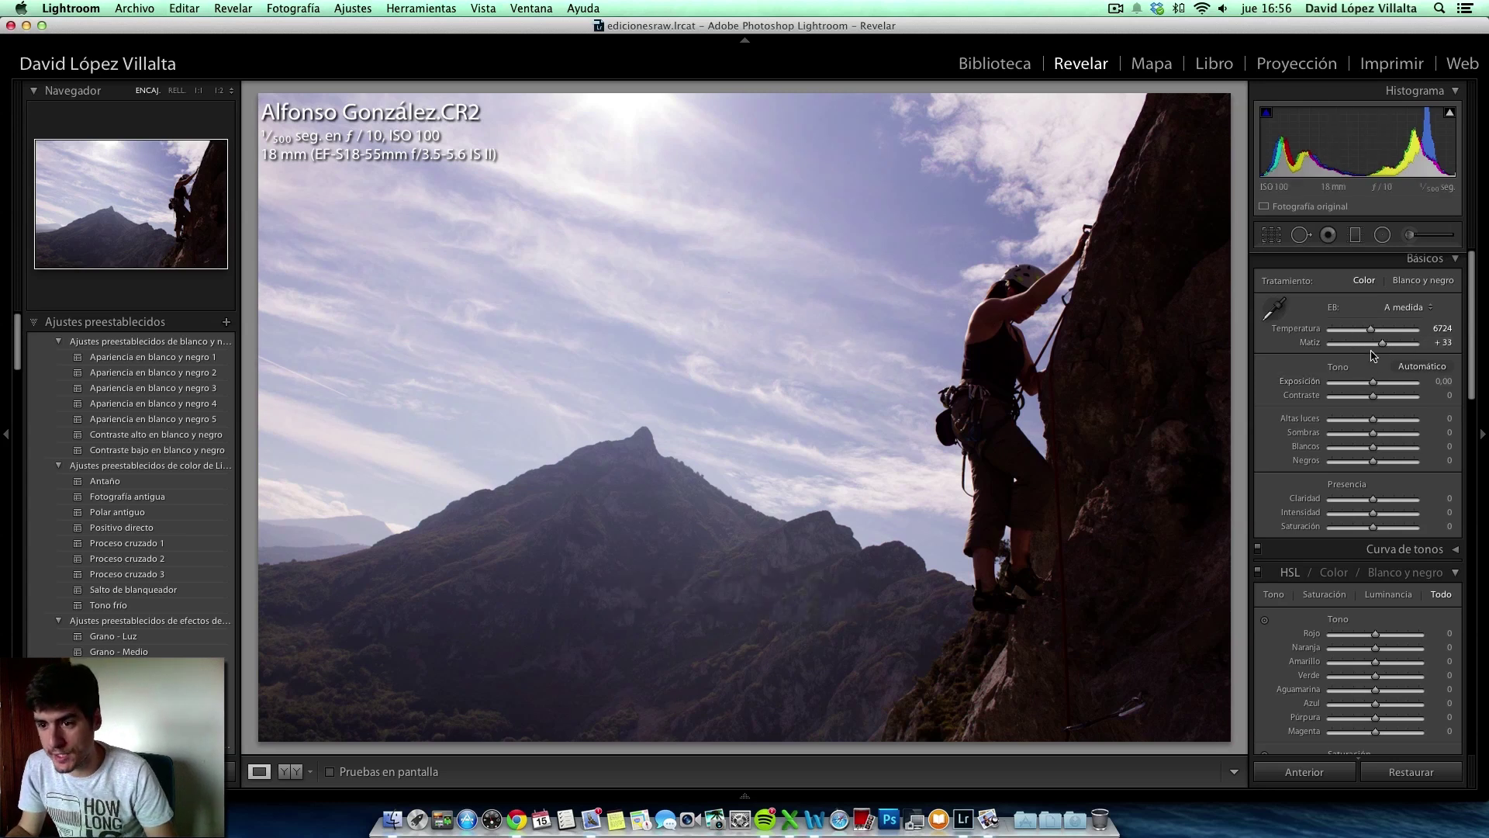
pyautogui.press('super+z')
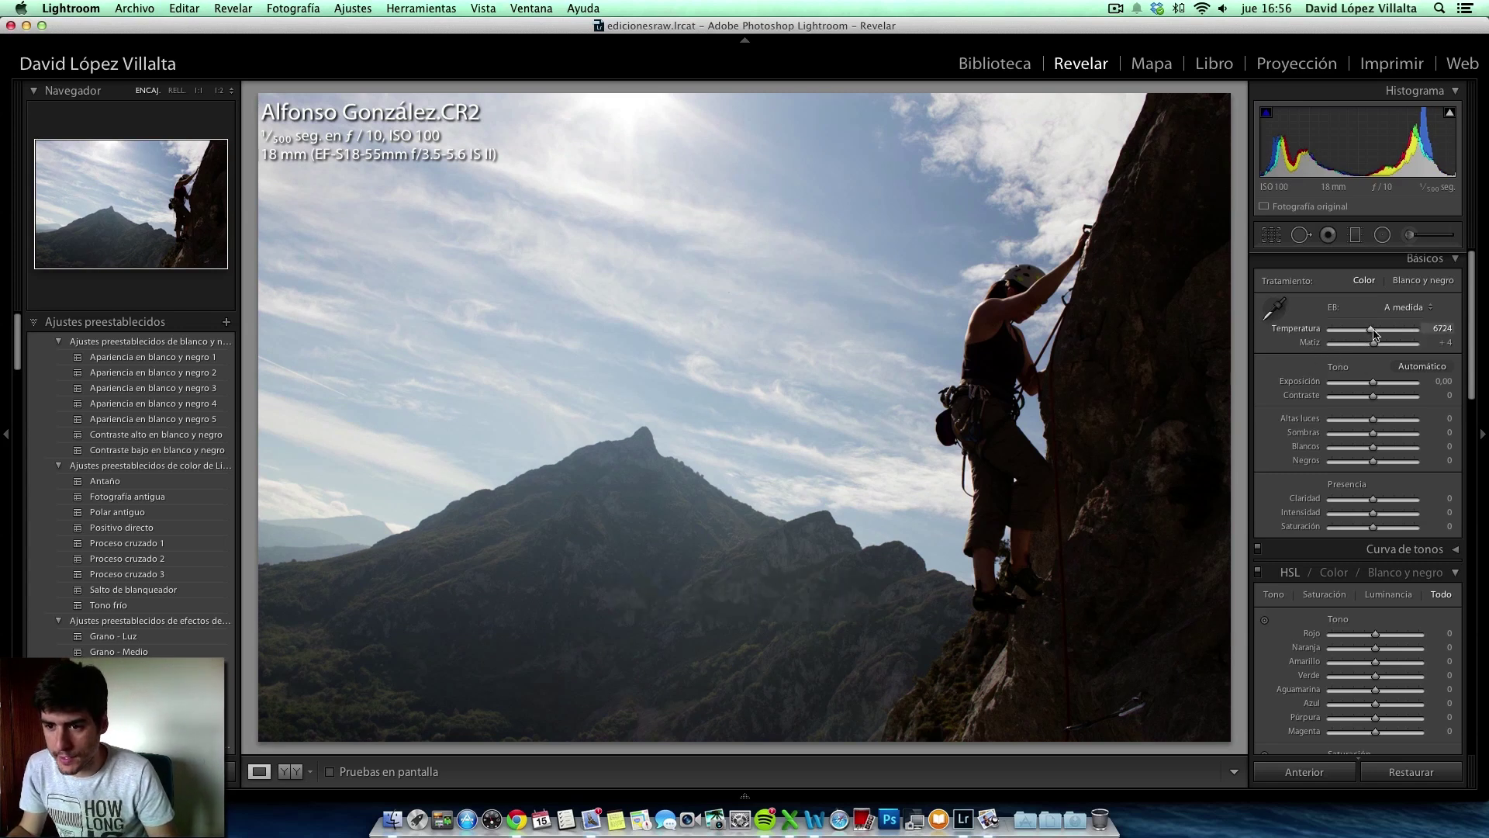
pyautogui.moveTo(1375, 333); pyautogui.dragTo(1370, 335)
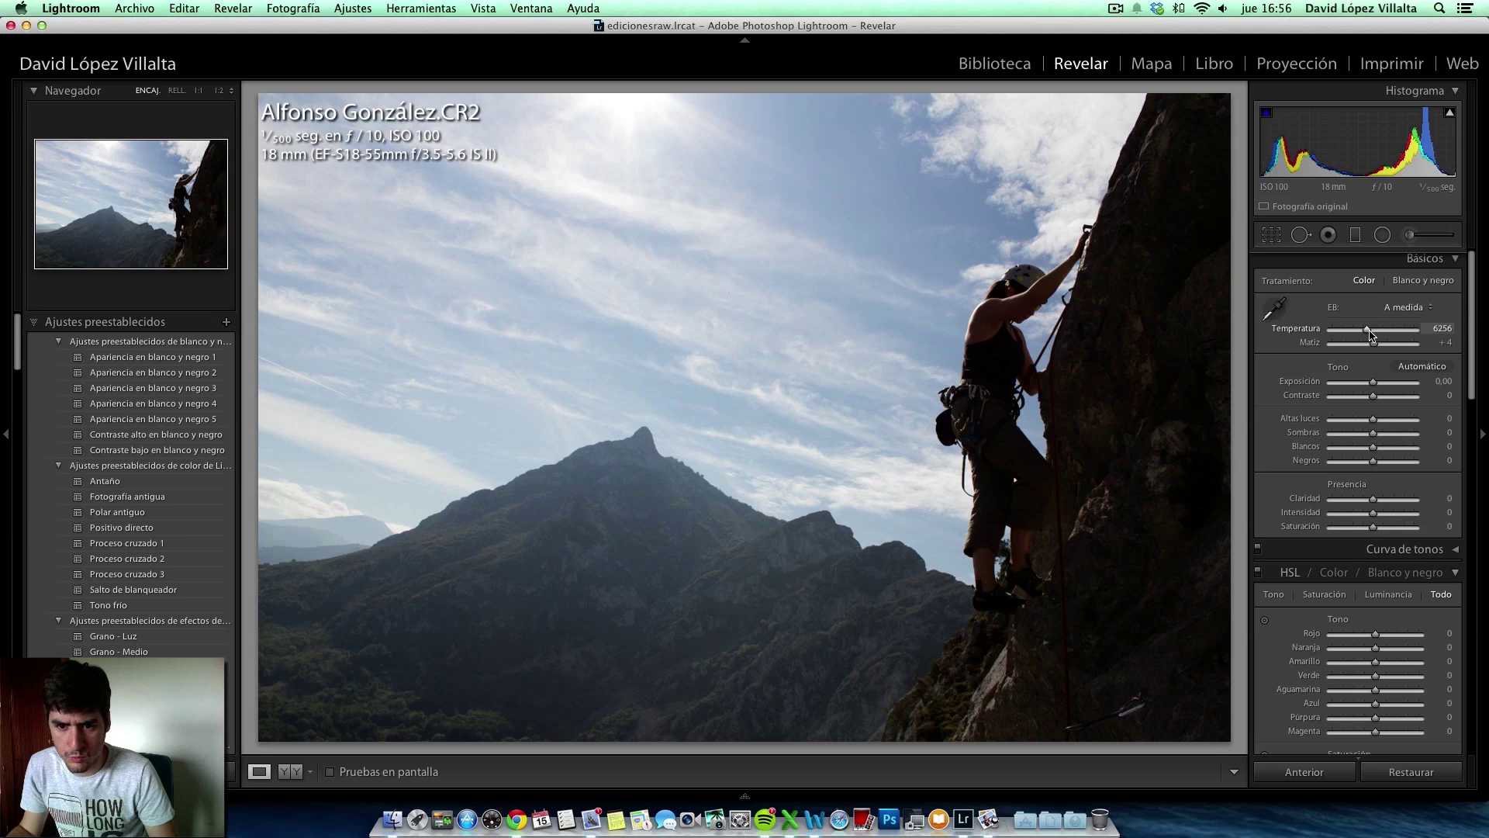
pyautogui.moveTo(1369, 335); pyautogui.dragTo(1367, 335)
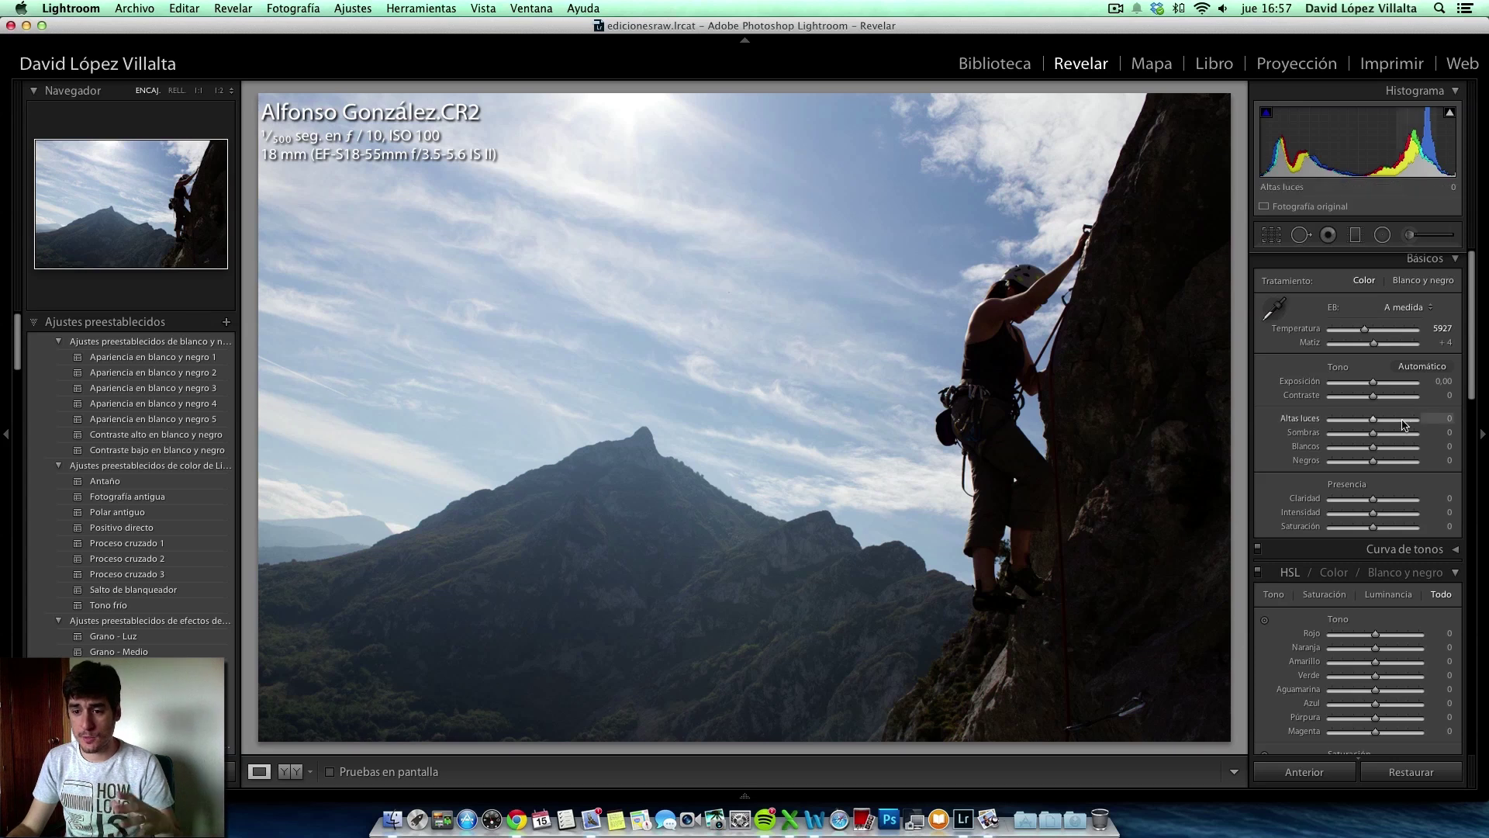
# - Try an exposure of +1.50 with highlights at −95 and whites at −94, and undo these tone adjustments
pyautogui.moveTo(1373, 382); pyautogui.dragTo(1334, 423)
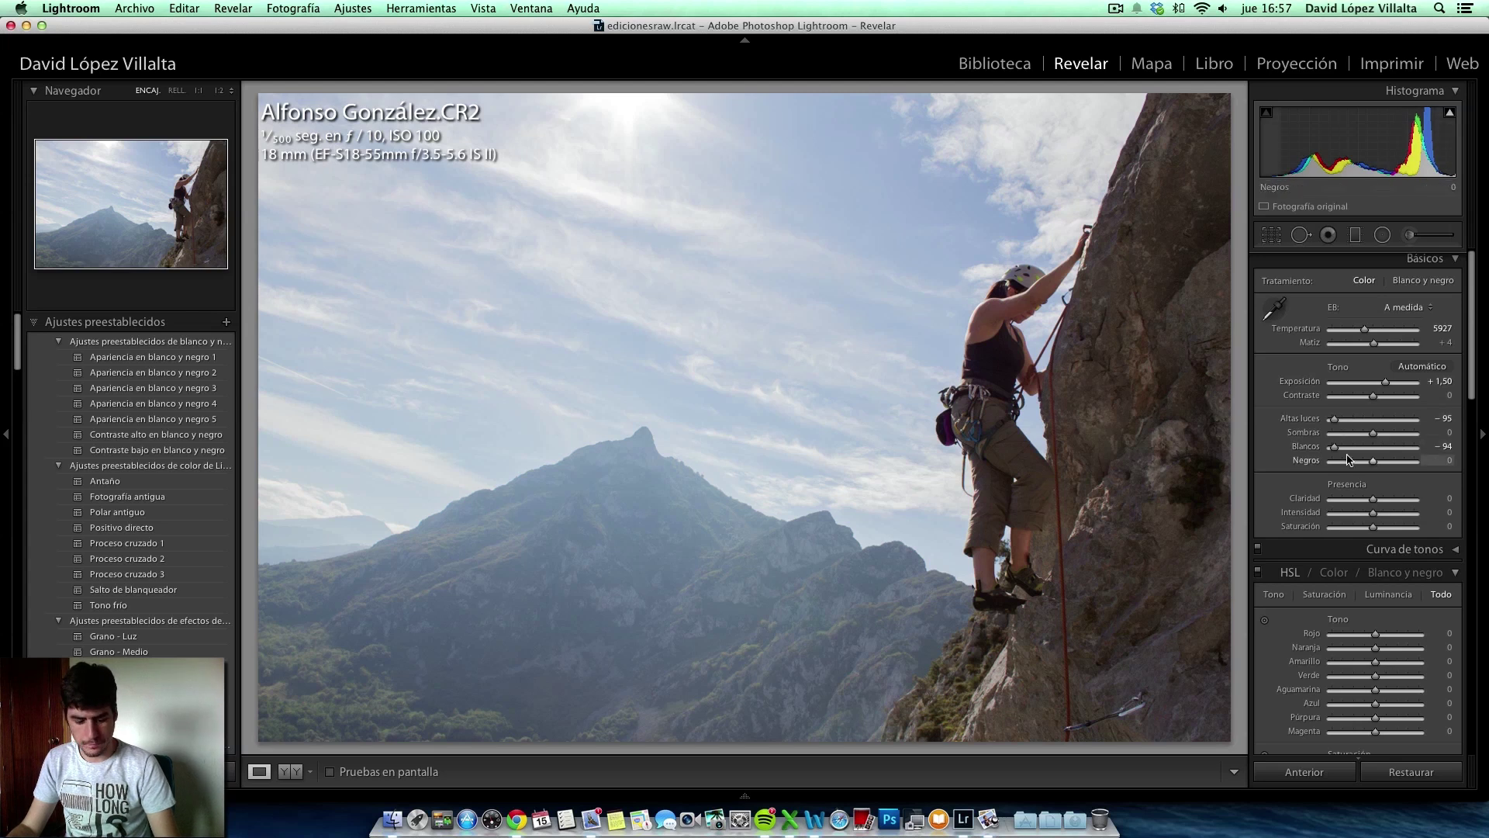
pyautogui.press('super+z')
pyautogui.press('super+z')
pyautogui.press('super+z')
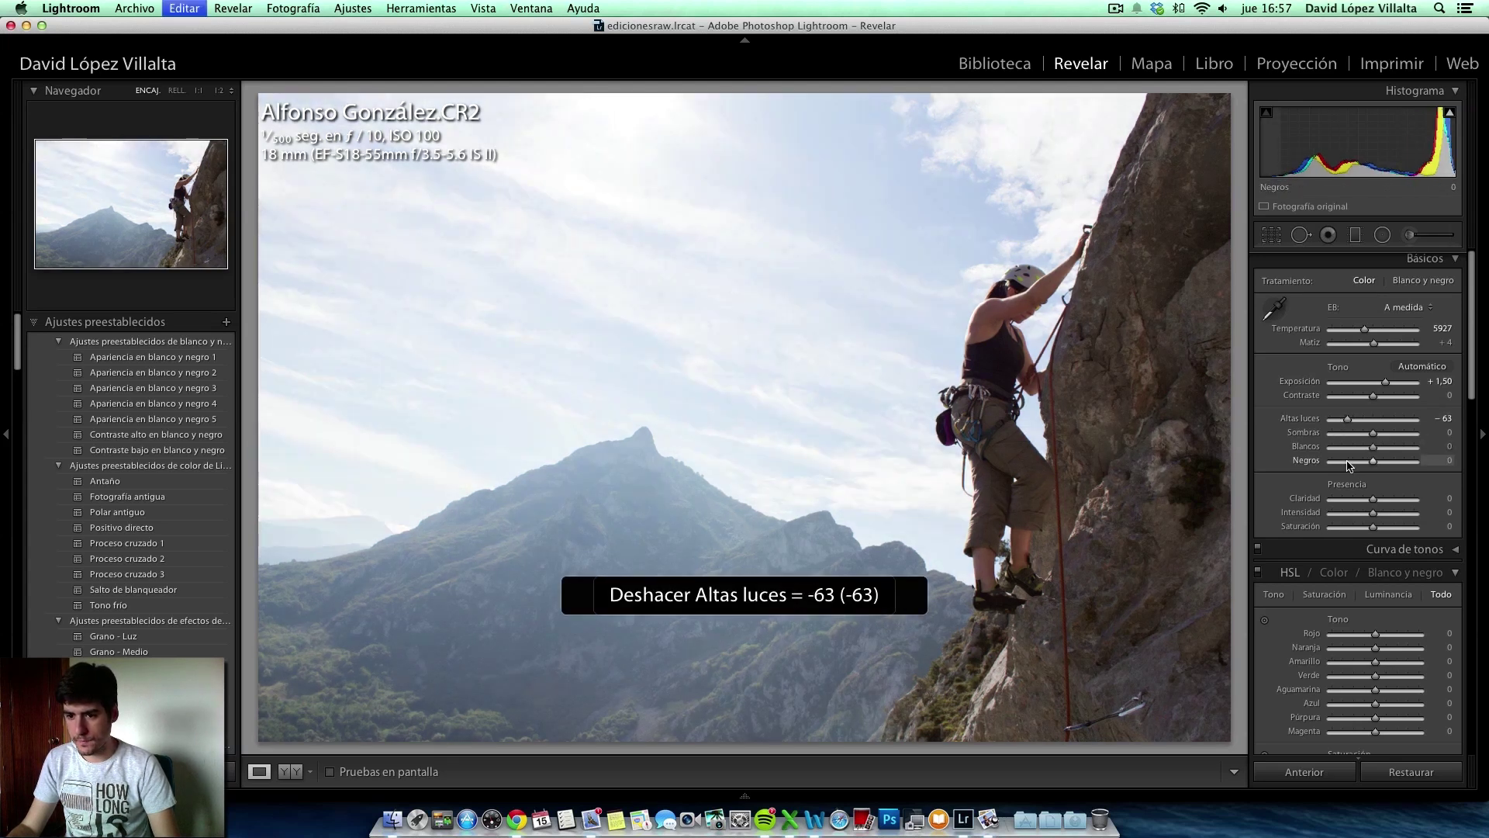
pyautogui.press('super+z')
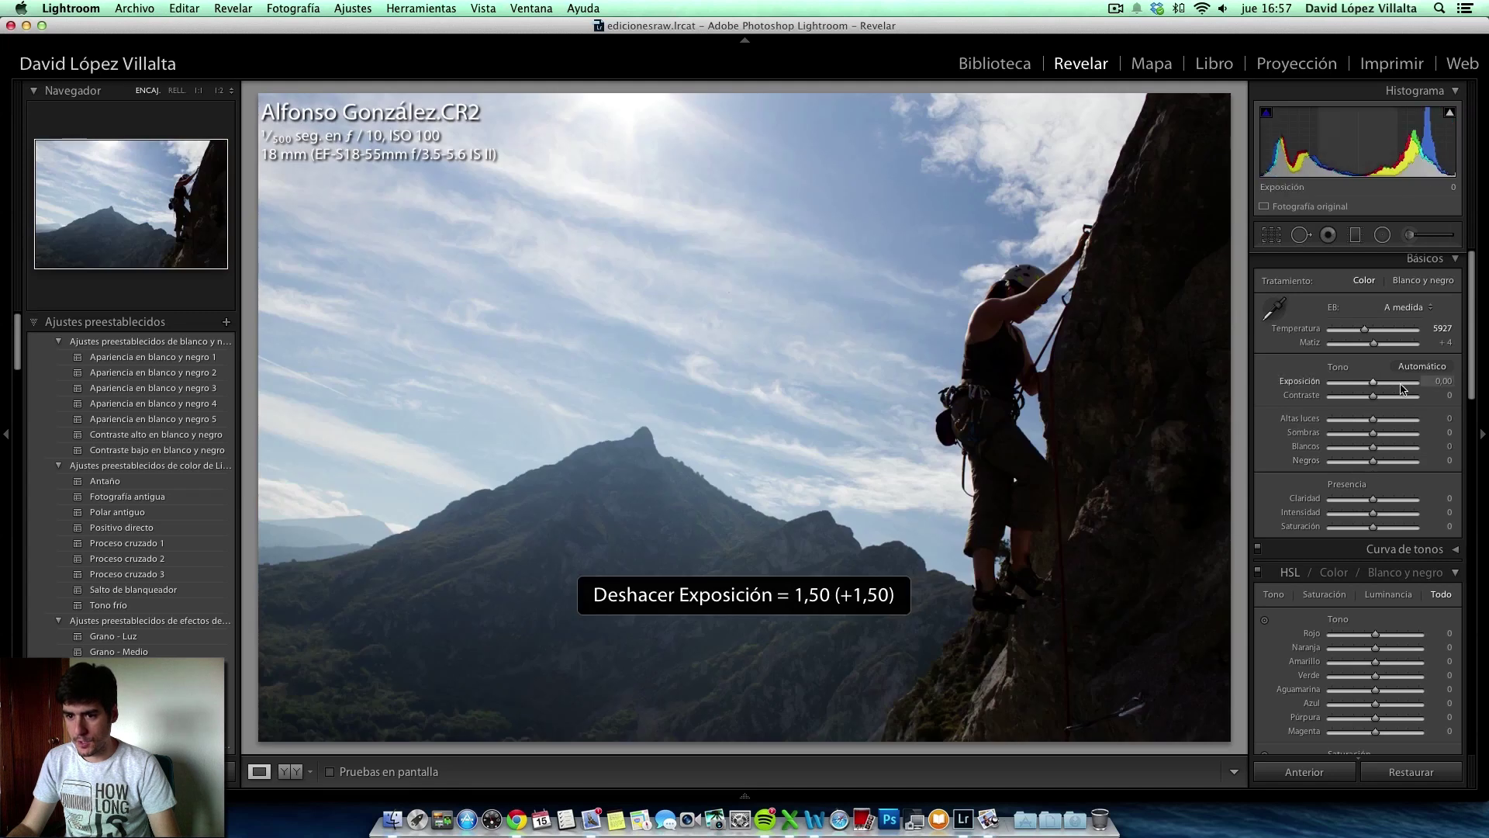
# - Try shadows at +95 and highlights at +34 separately, returning each to 0
pyautogui.moveTo(1373, 434); pyautogui.dragTo(1414, 440)
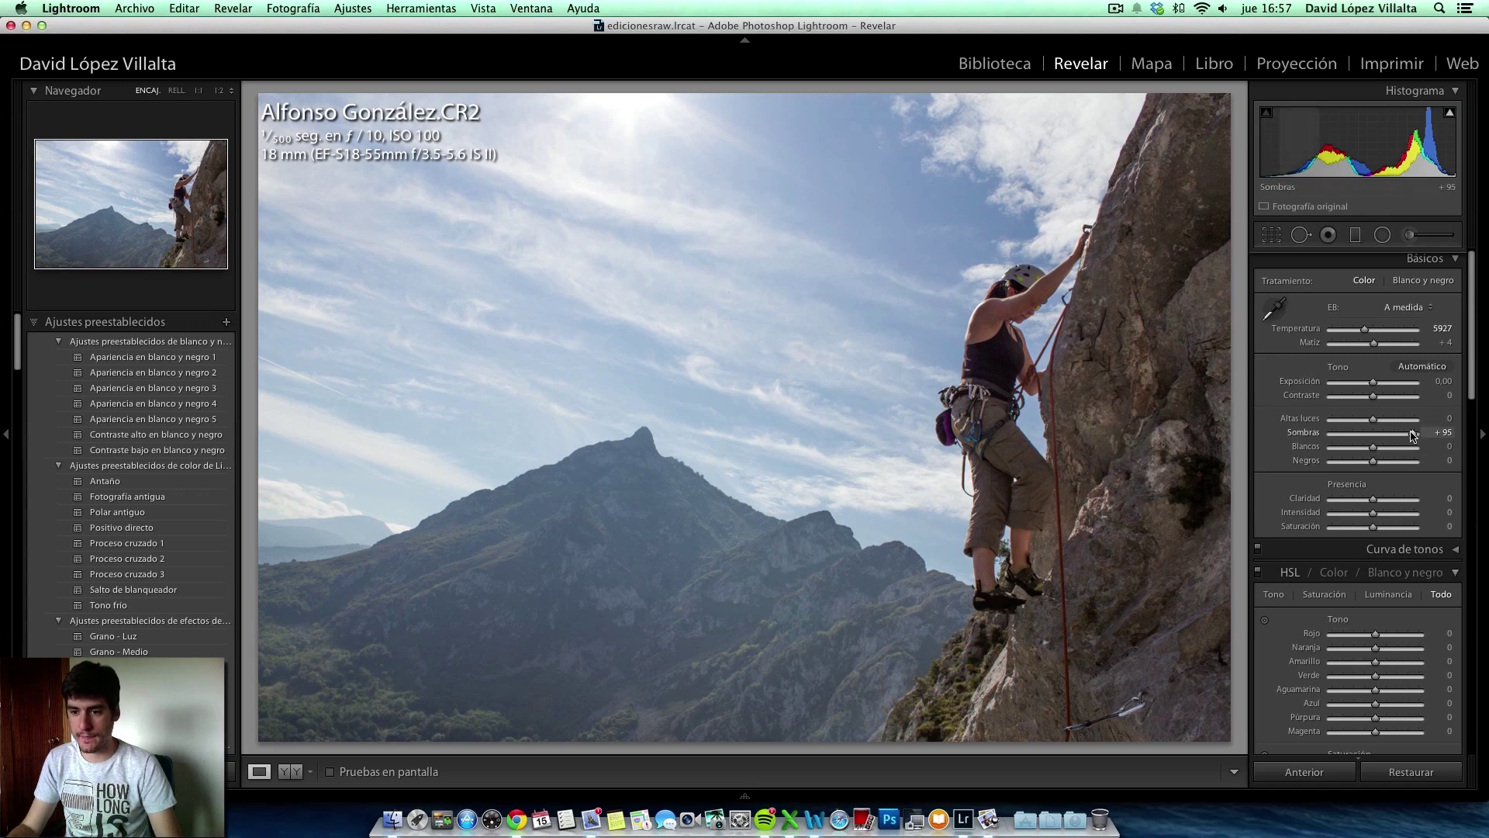
pyautogui.moveTo(1400, 435); pyautogui.dragTo(1374, 439)
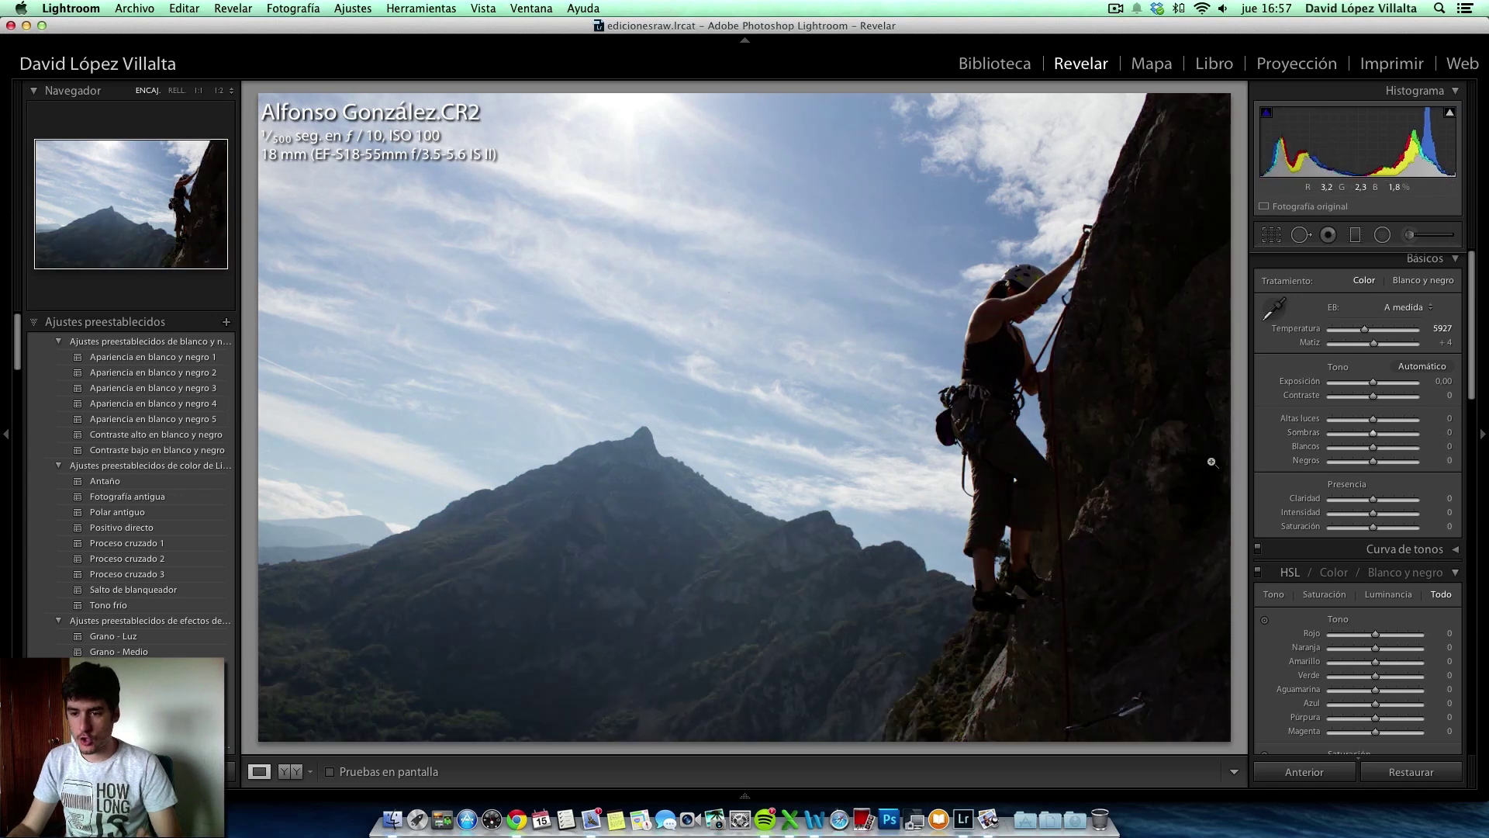
pyautogui.moveTo(1376, 422); pyautogui.dragTo(1386, 423)
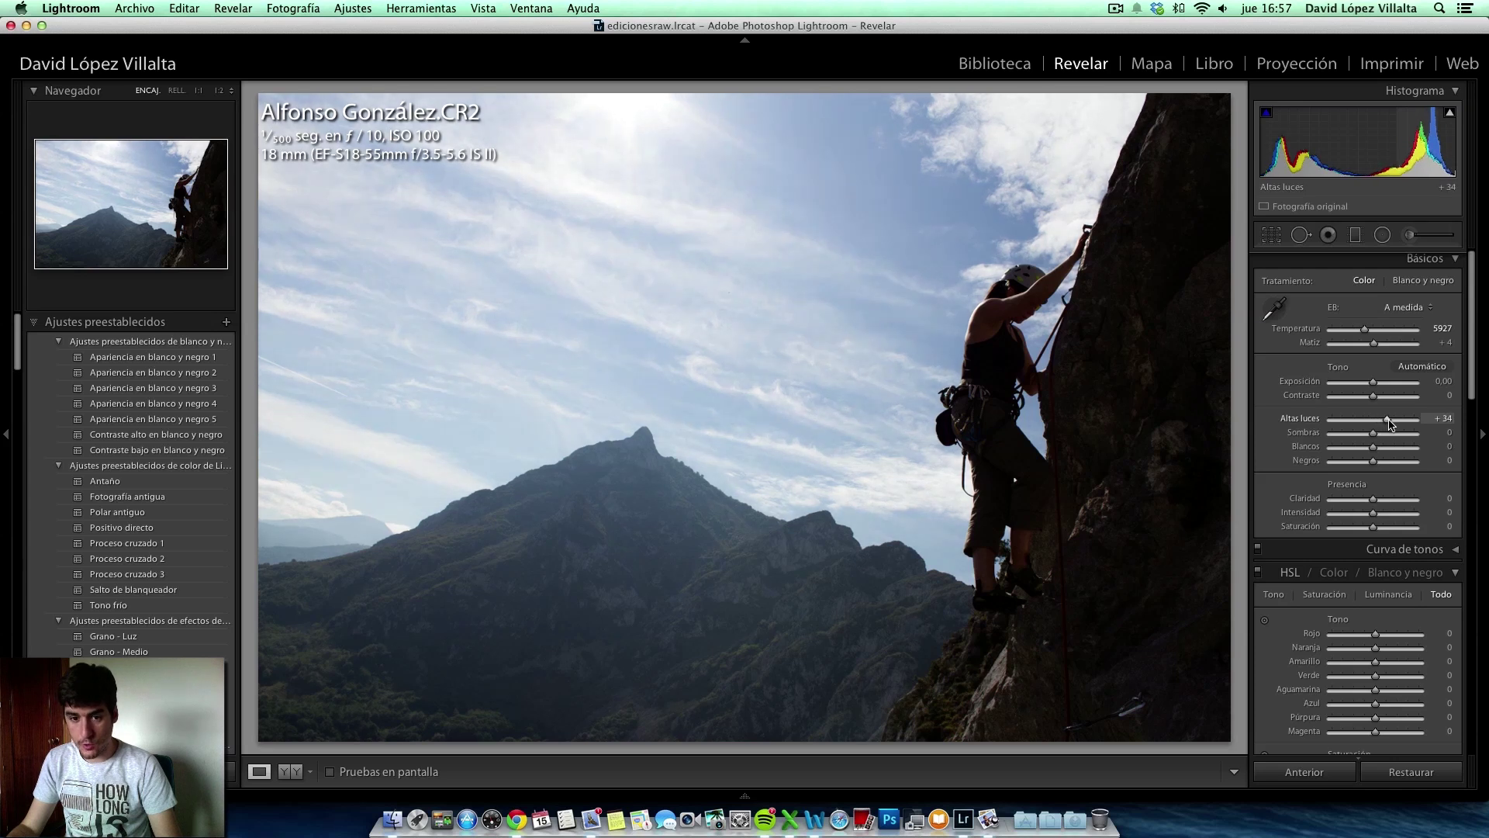
pyautogui.press('super+z')
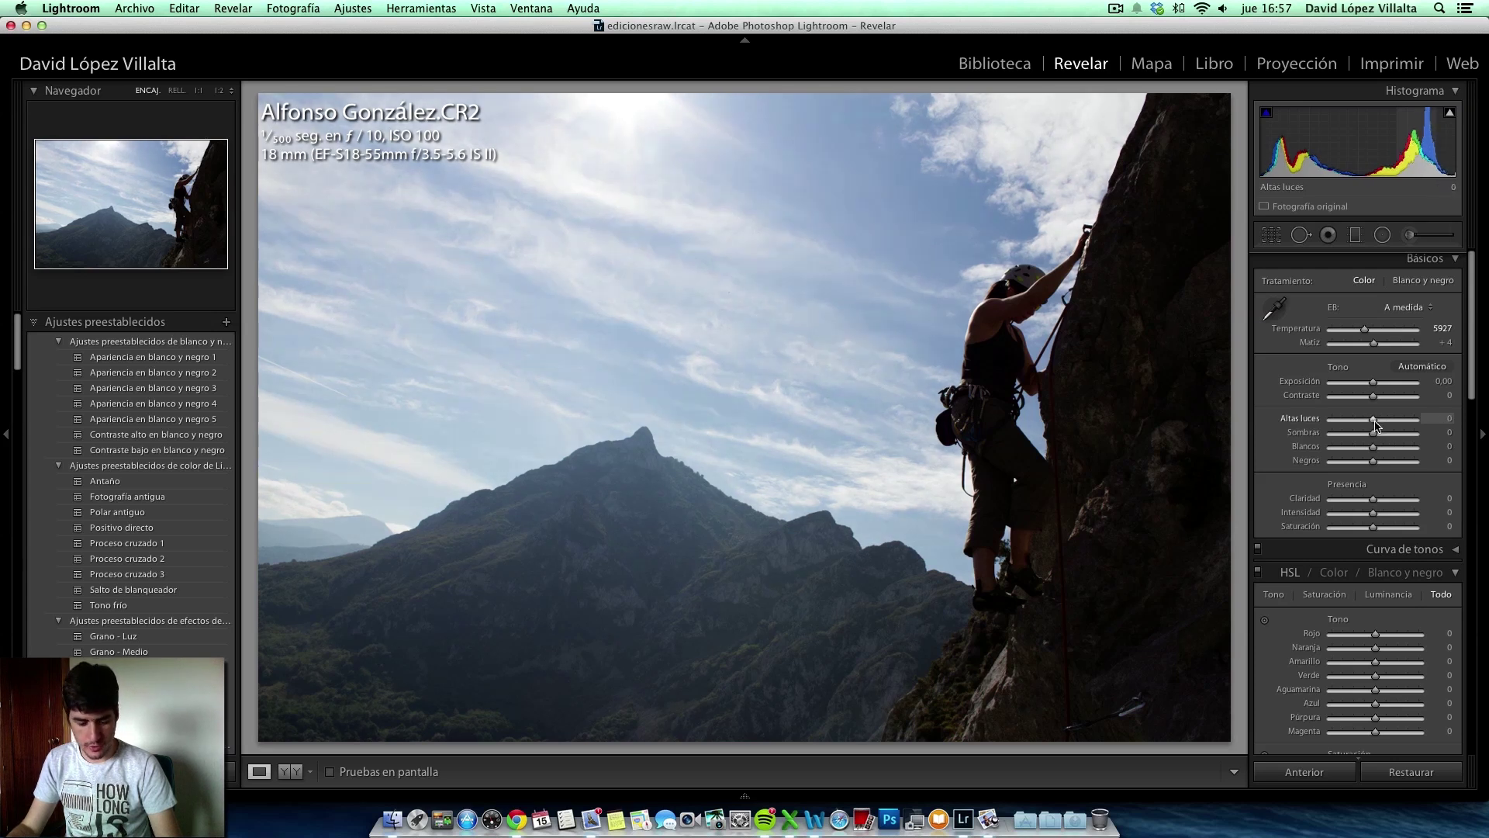
# - Set the exposure to +0.60 and the shadows to +39, comparing against the maximum shadows value of +100
pyautogui.moveTo(1374, 382); pyautogui.dragTo(1380, 386)
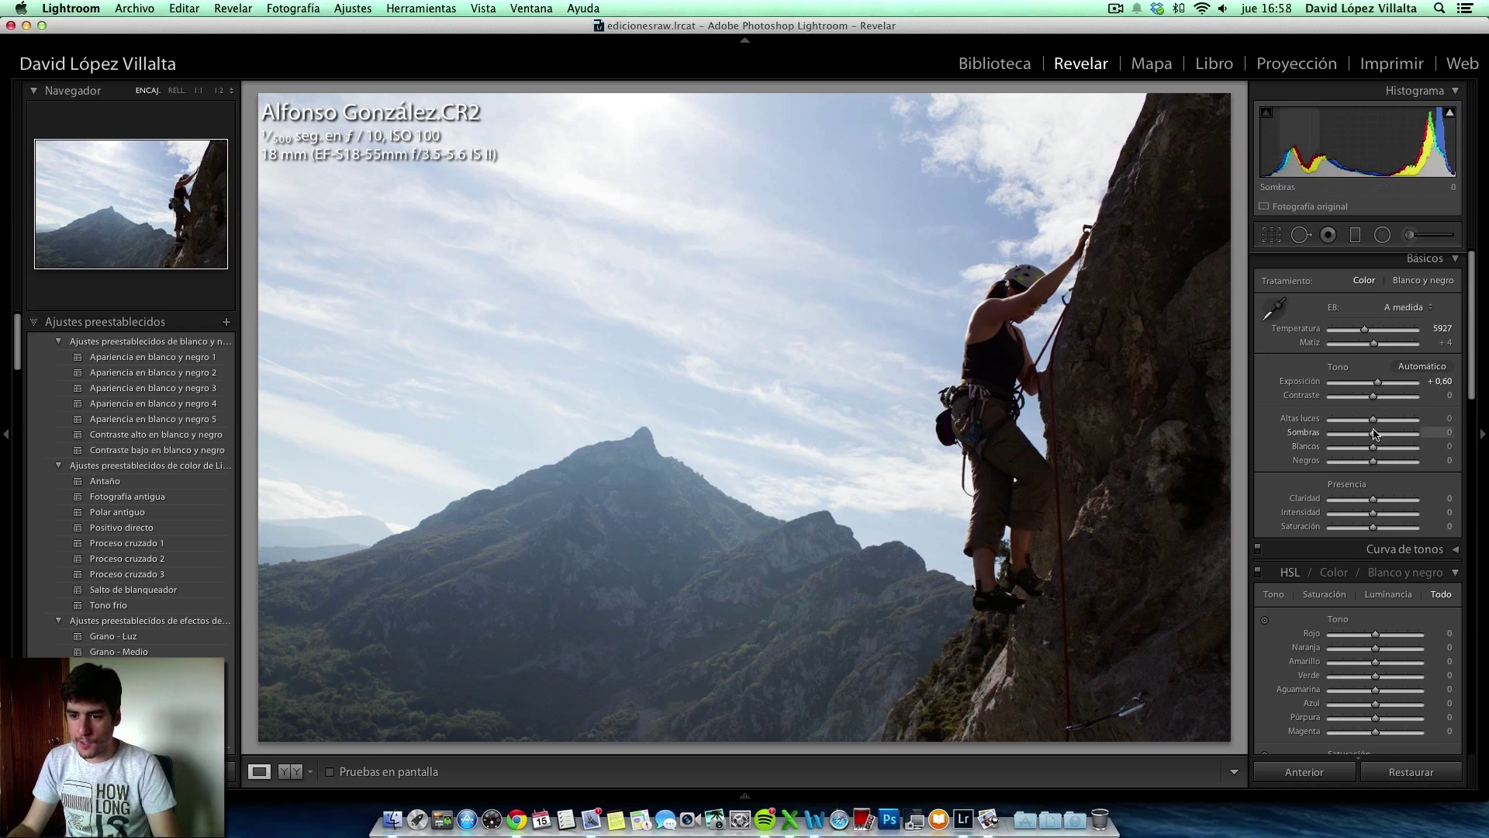
pyautogui.moveTo(1375, 436); pyautogui.dragTo(1386, 436)
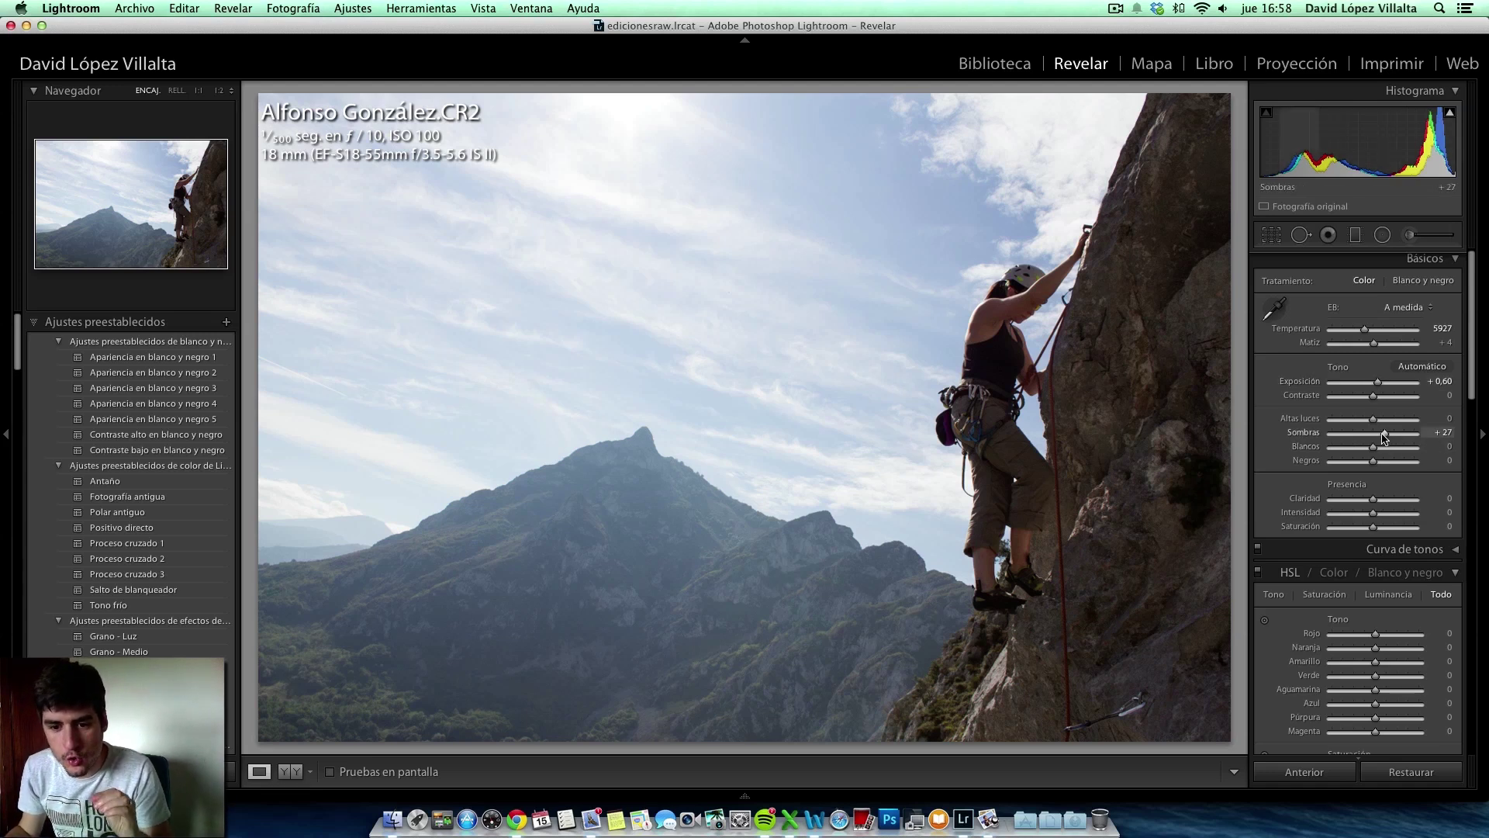
pyautogui.moveTo(1375, 440); pyautogui.dragTo(1417, 438)
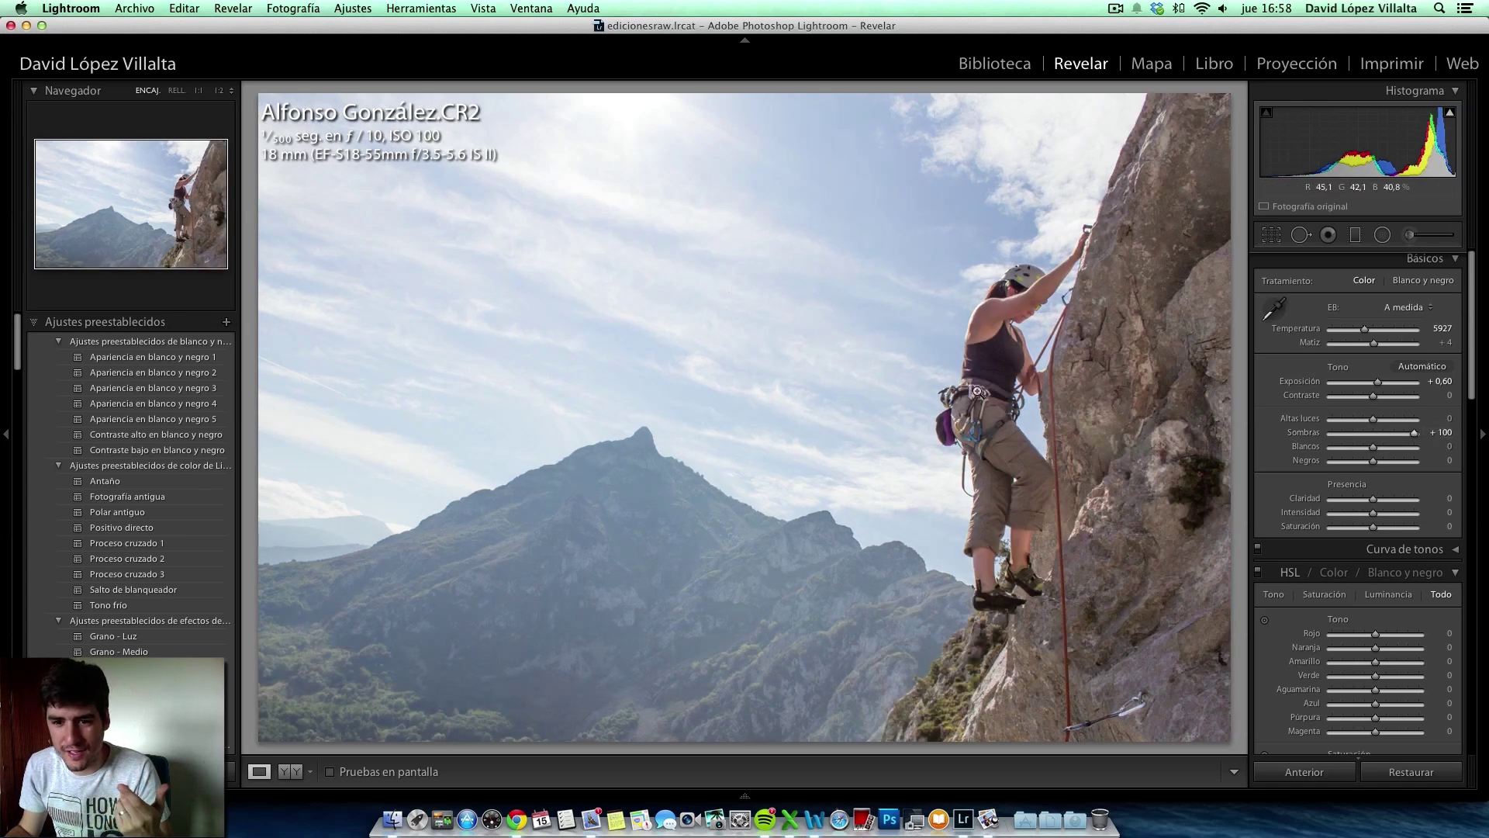
pyautogui.moveTo(1414, 433); pyautogui.dragTo(1388, 441)
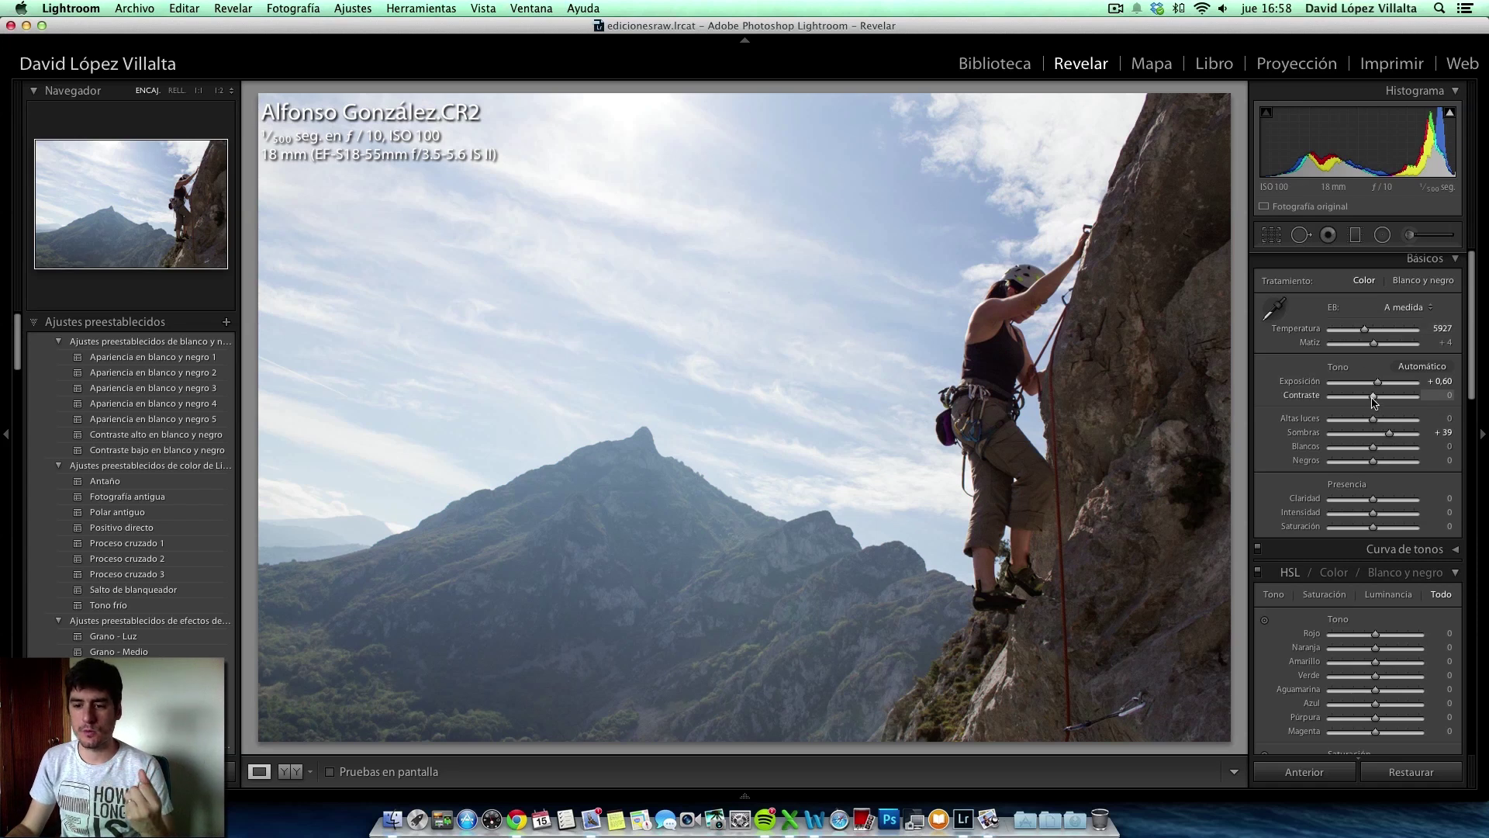
# - Test contrast values of +25, +100 and −100 while inspecting the clouds in the sky up close
pyautogui.moveTo(1374, 401); pyautogui.dragTo(1386, 402)
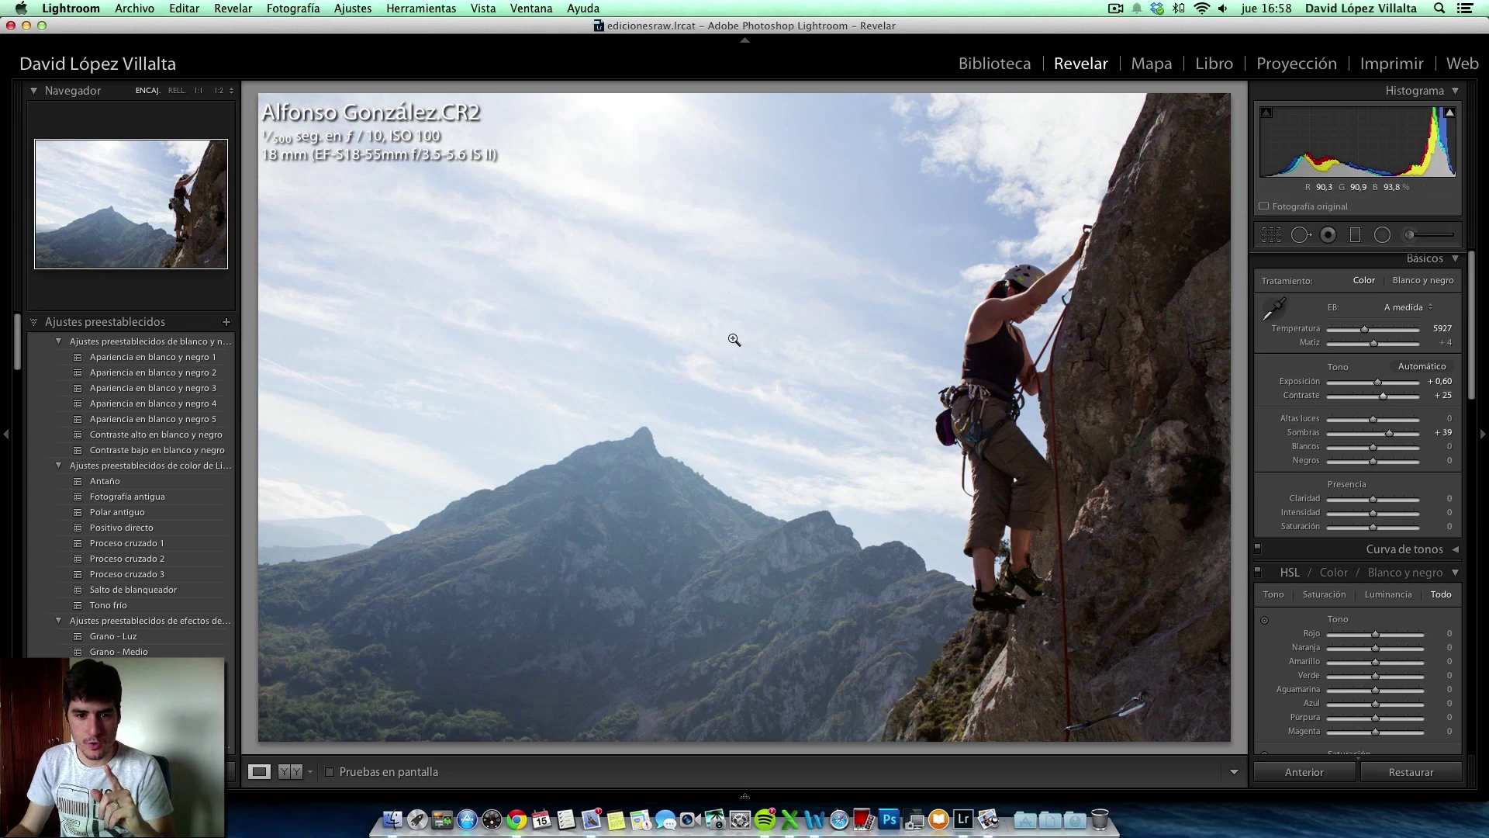
pyautogui.click(614, 200)
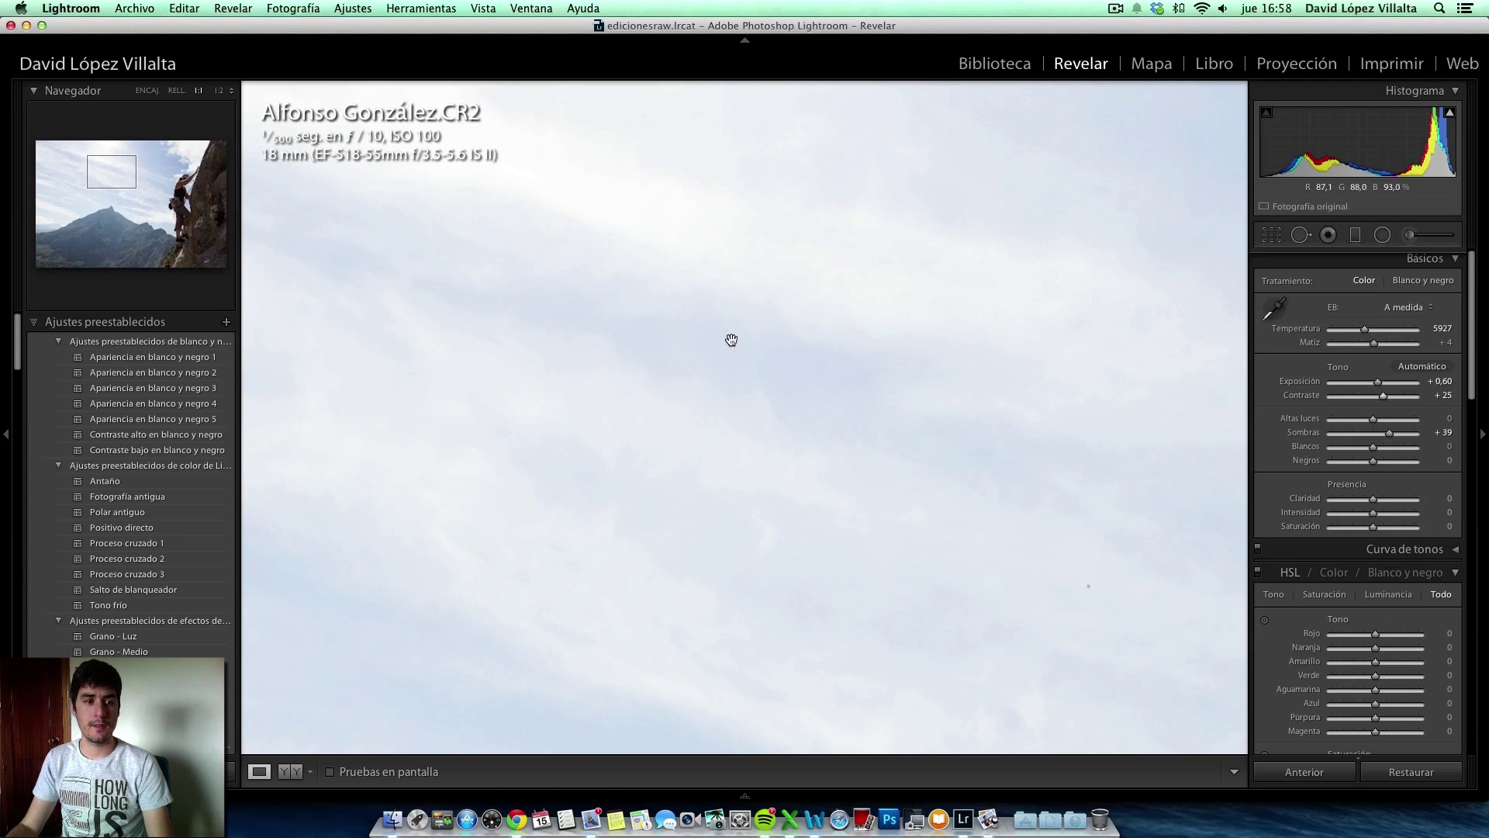
pyautogui.click(616, 208)
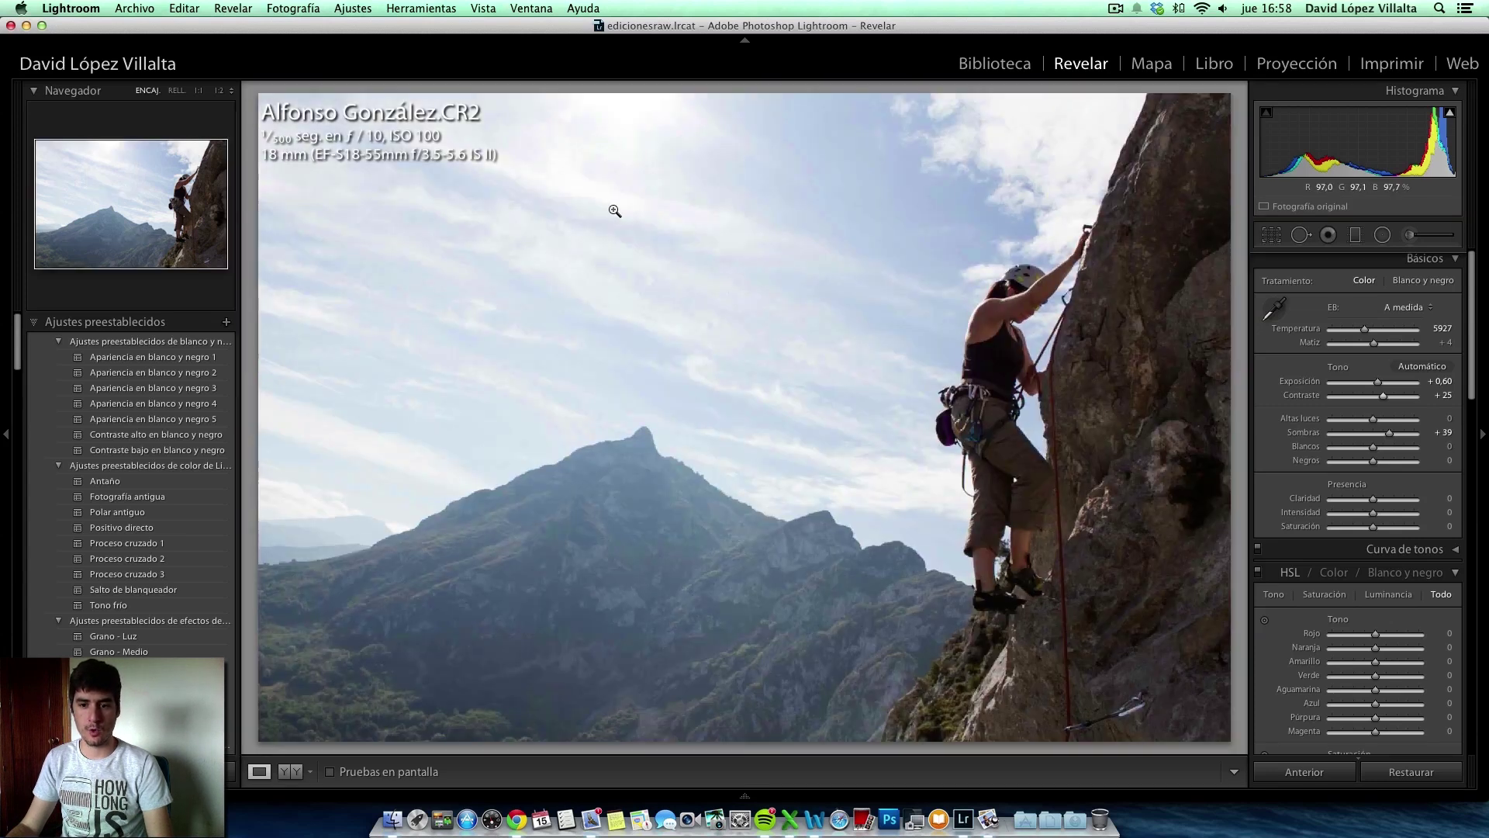
pyautogui.click(615, 211)
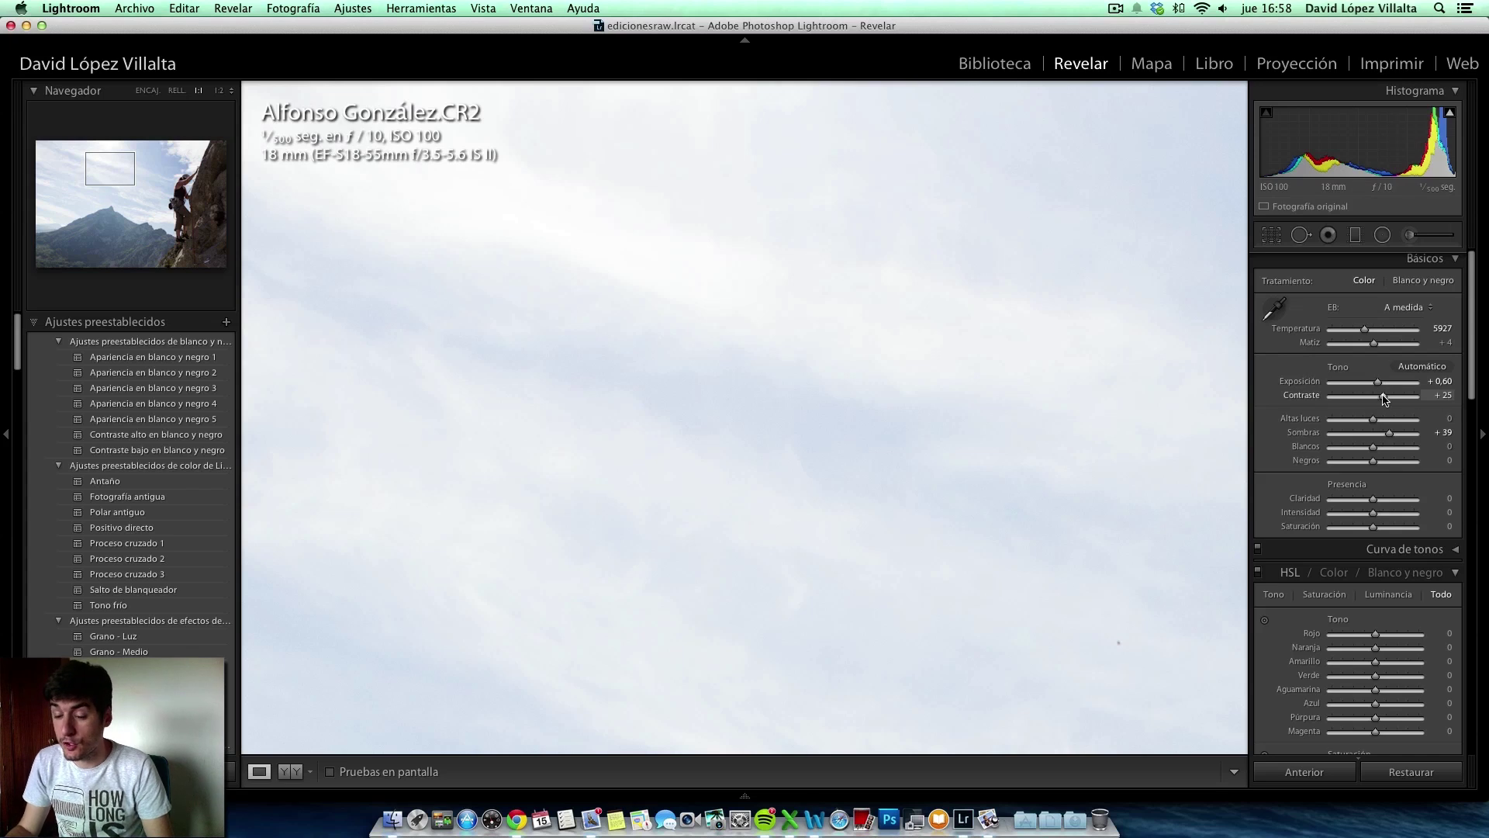
pyautogui.moveTo(1386, 398); pyautogui.dragTo(1418, 400)
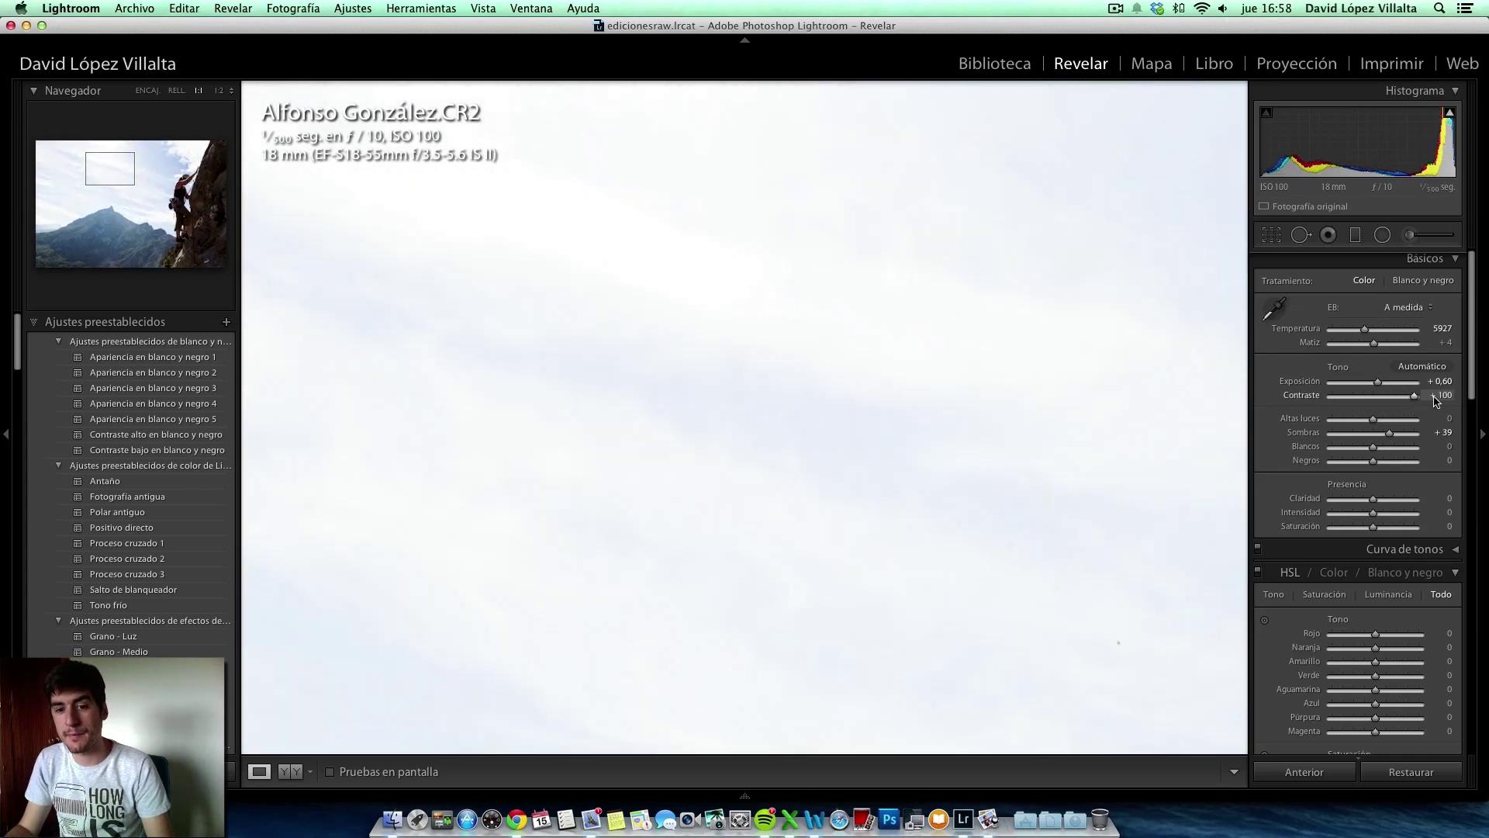
pyautogui.click(219, 91)
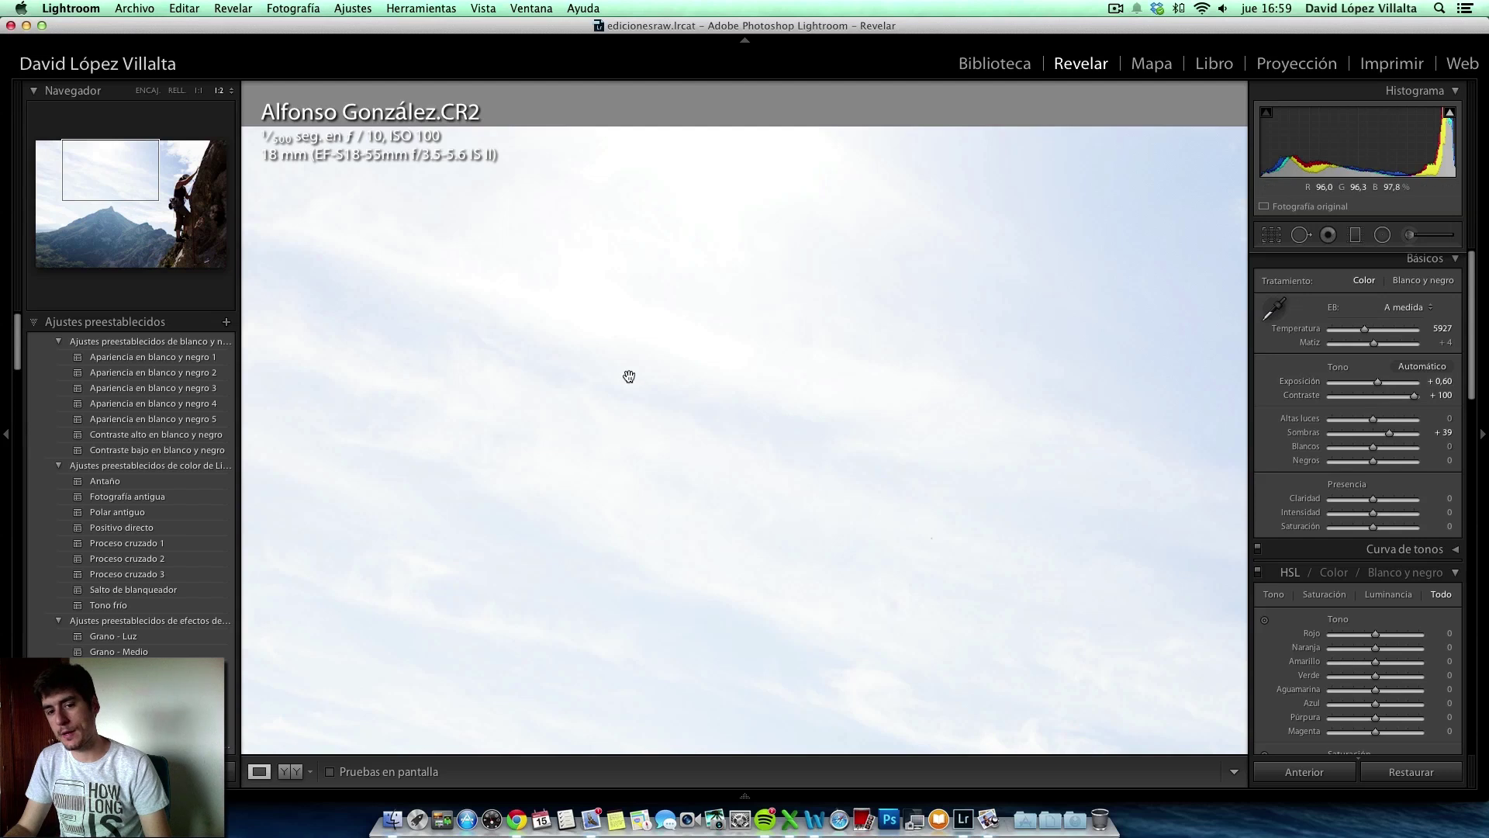
pyautogui.moveTo(1414, 398); pyautogui.dragTo(1311, 403)
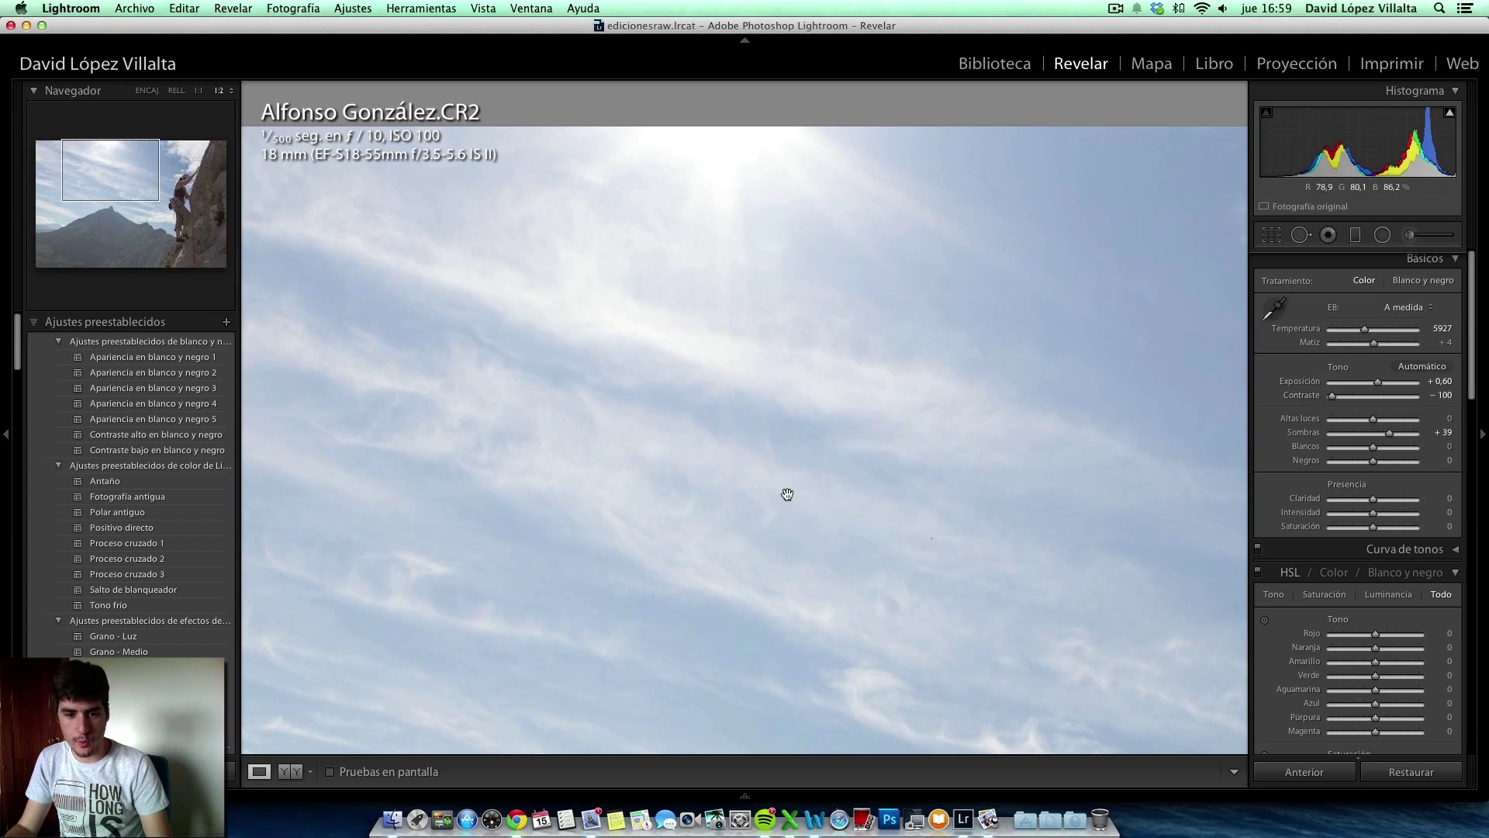
pyautogui.moveTo(1333, 398); pyautogui.dragTo(1418, 403)
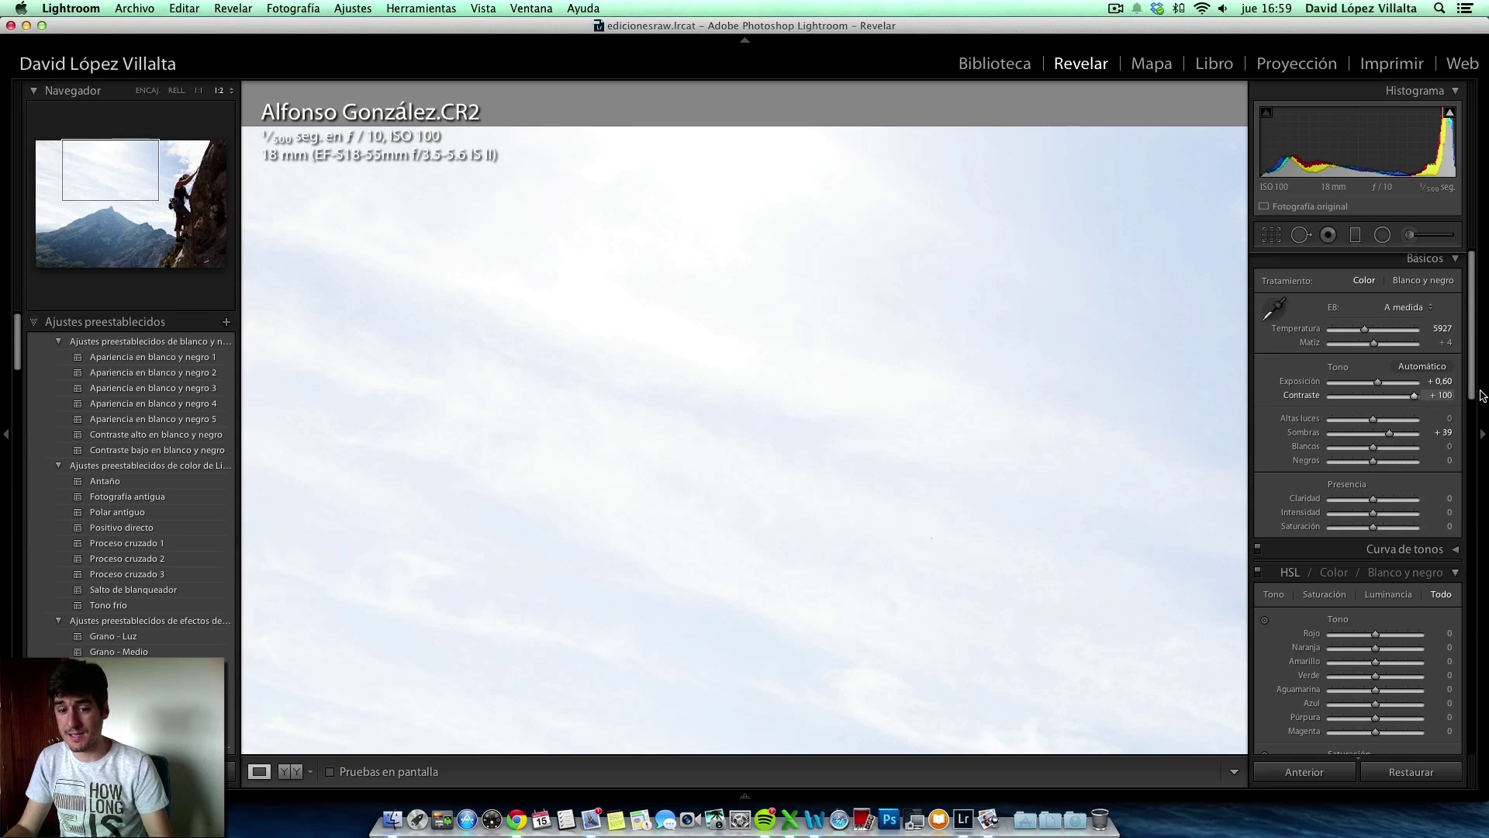
# - Set the contrast to +37 and the highlights to −70 with the whole photo in view
pyautogui.moveTo(1424, 399); pyautogui.dragTo(1382, 404)
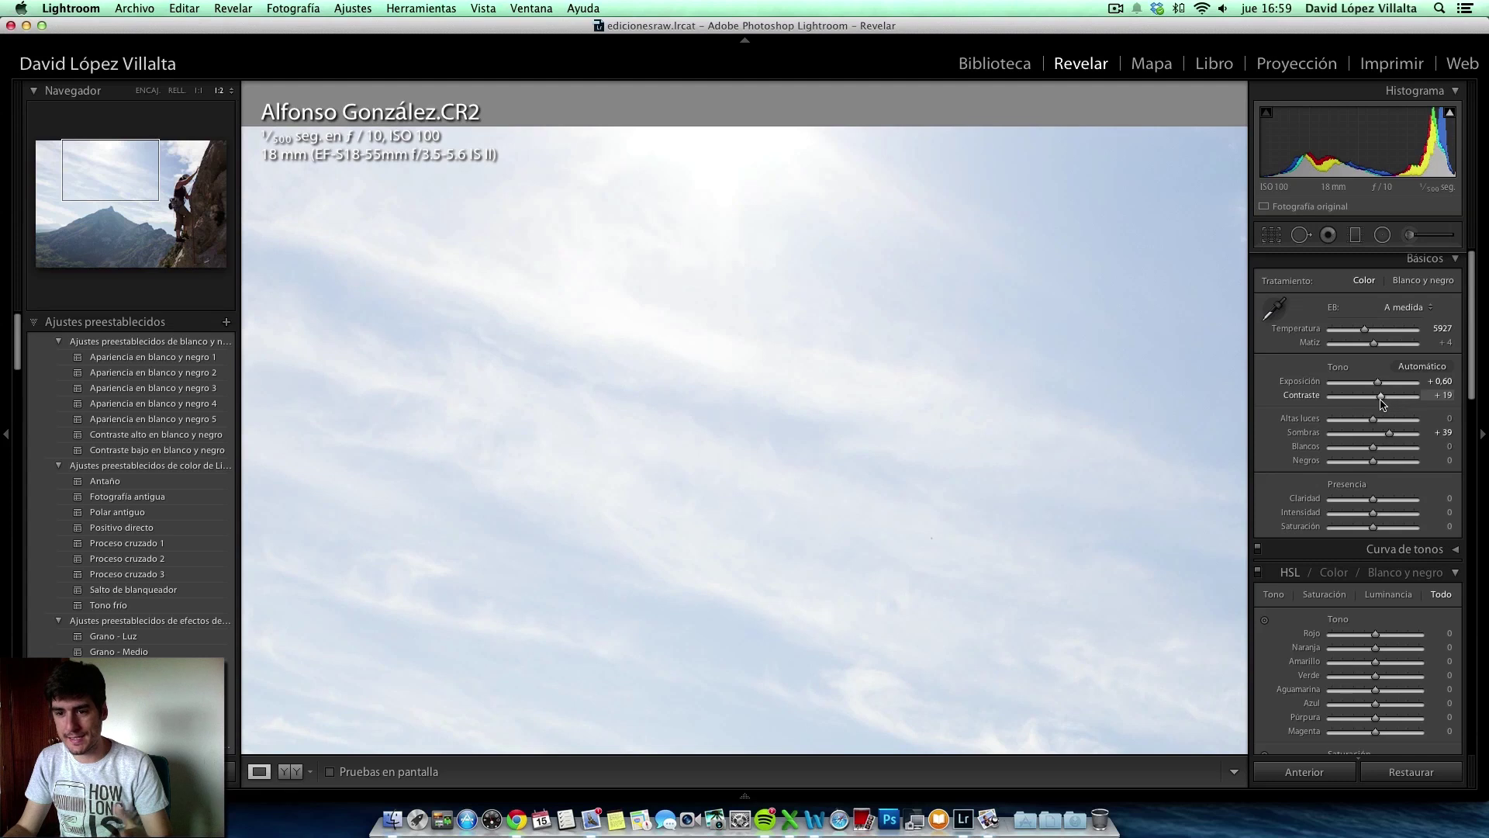
pyautogui.click(550, 323)
pyautogui.moveTo(1381, 396)
pyautogui.mouseDown()
pyautogui.moveTo(1407, 402)
pyautogui.moveTo(1388, 402)
pyautogui.mouseUp()
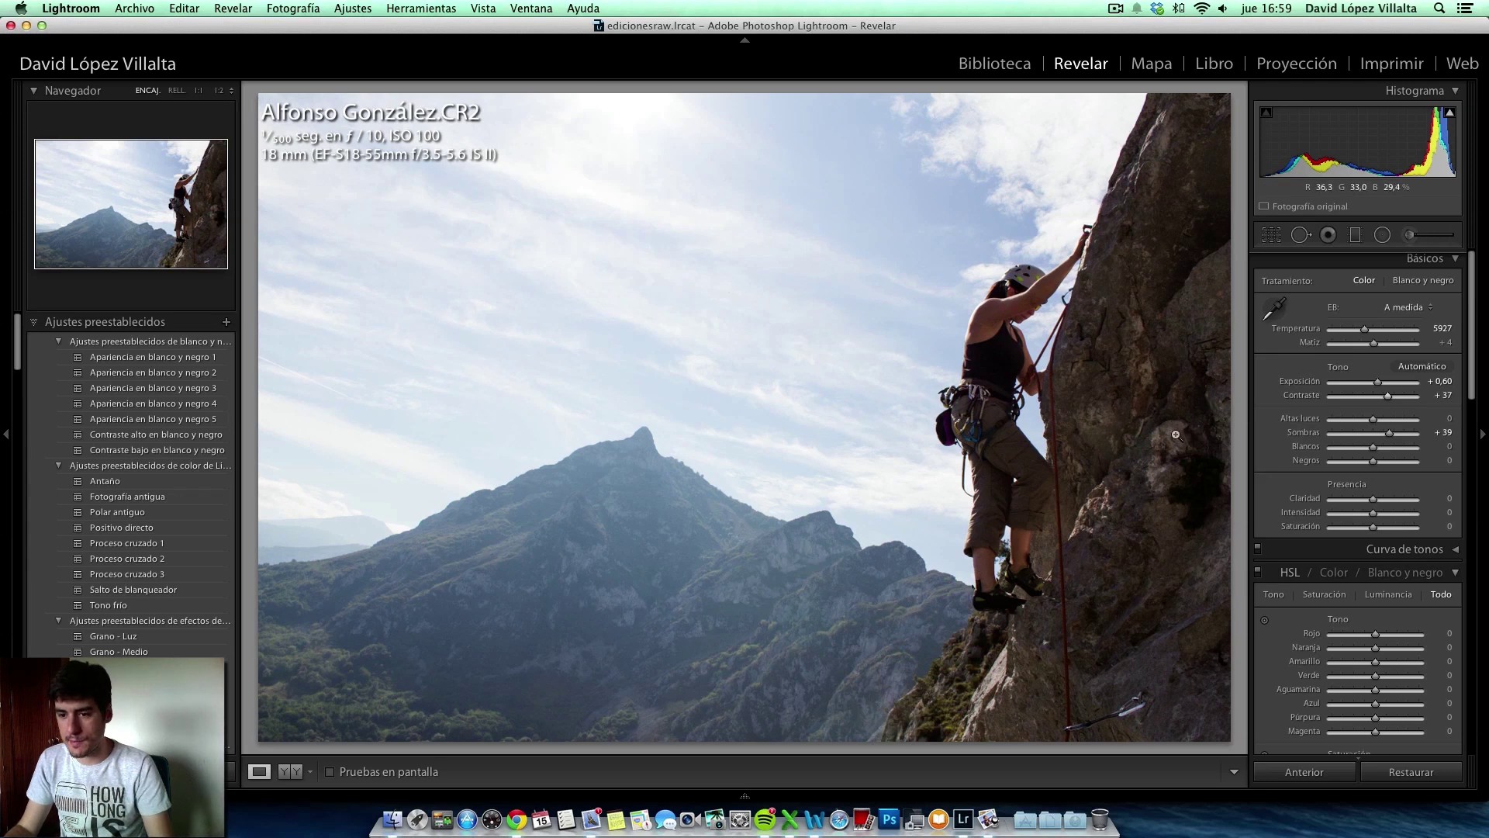
pyautogui.moveTo(1371, 424); pyautogui.dragTo(1344, 425)
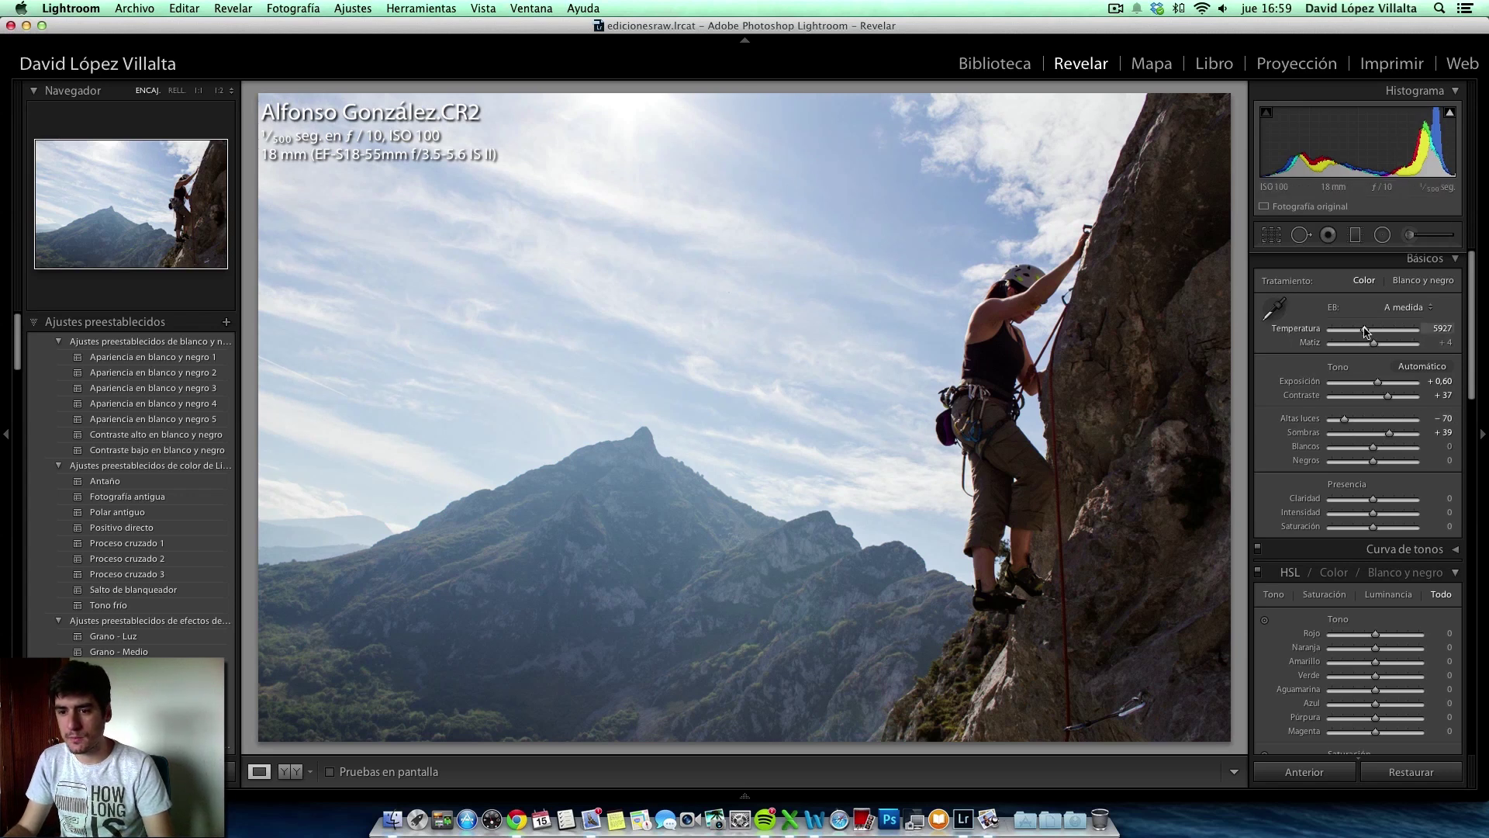
# - Set the temperature to 5573, and try a tint of −7 and undo it
pyautogui.moveTo(1365, 332); pyautogui.dragTo(1360, 333)
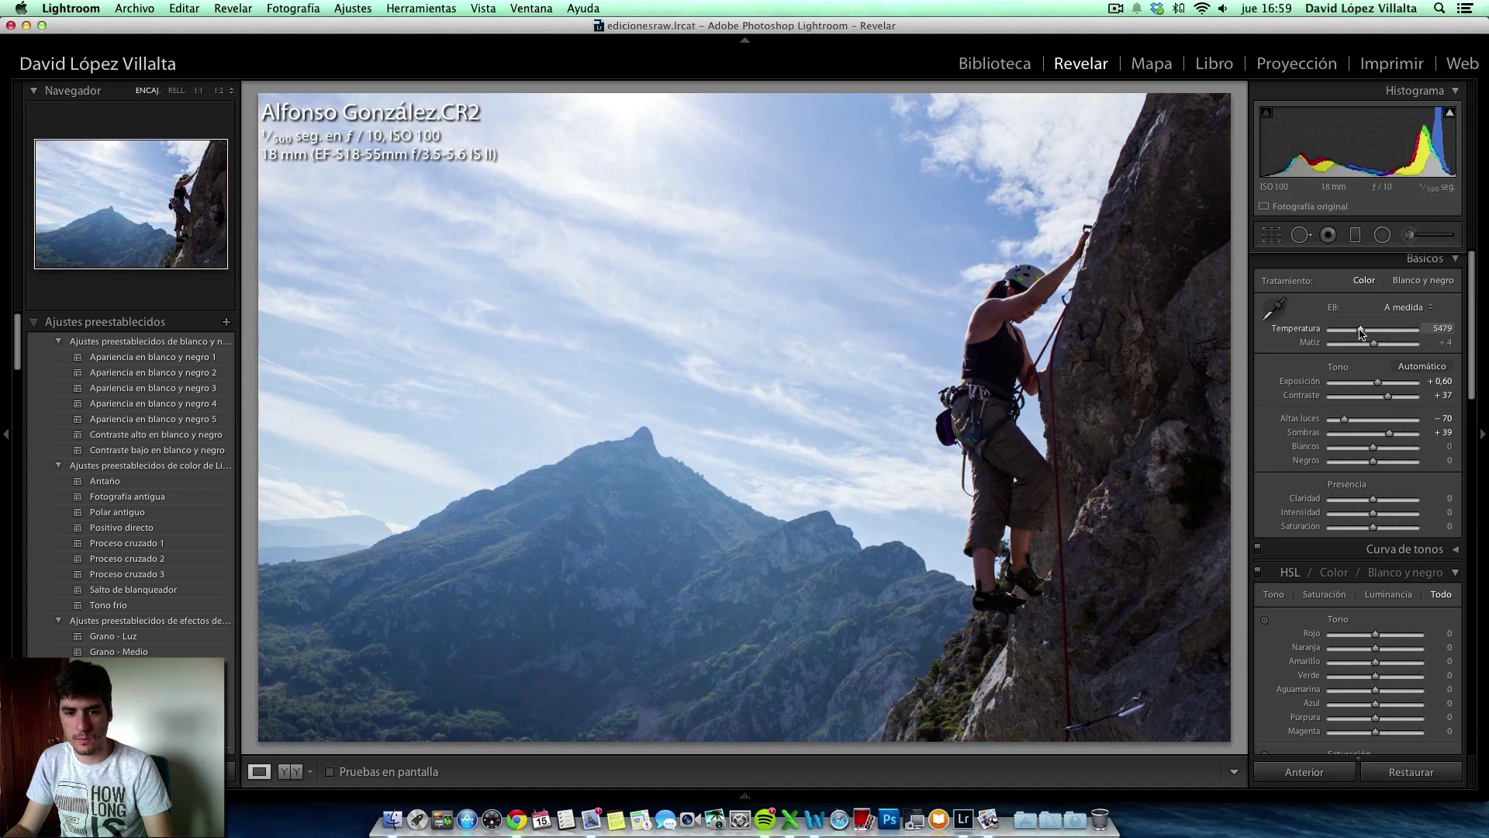
pyautogui.scroll(-1, 1373, 345)
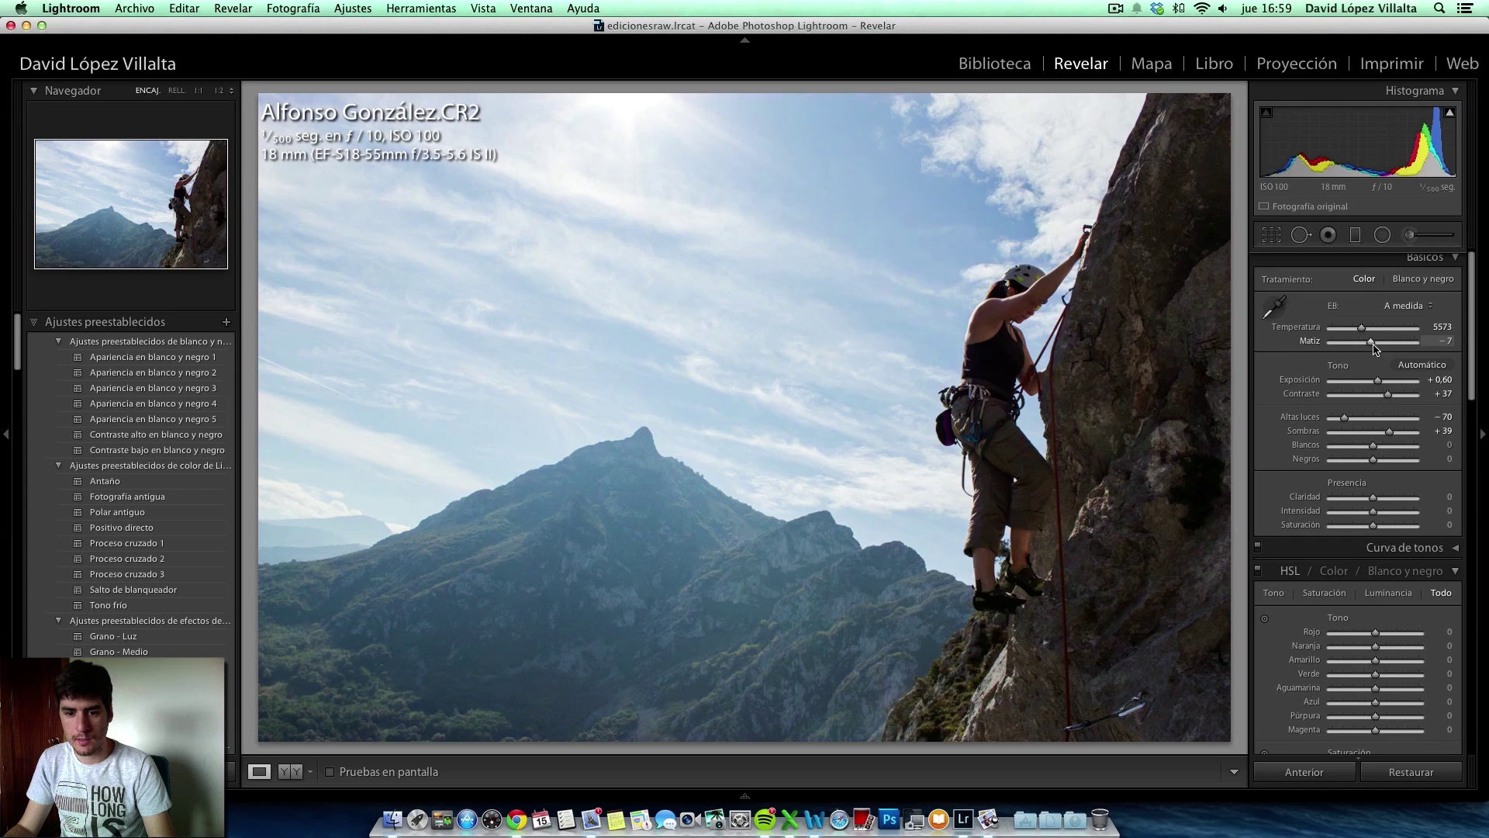
pyautogui.press('super+z')
# - Set the blacks of the climber photo to −25
pyautogui.scroll(2, 1384, 418)
pyautogui.scroll(-2, 1384, 417)
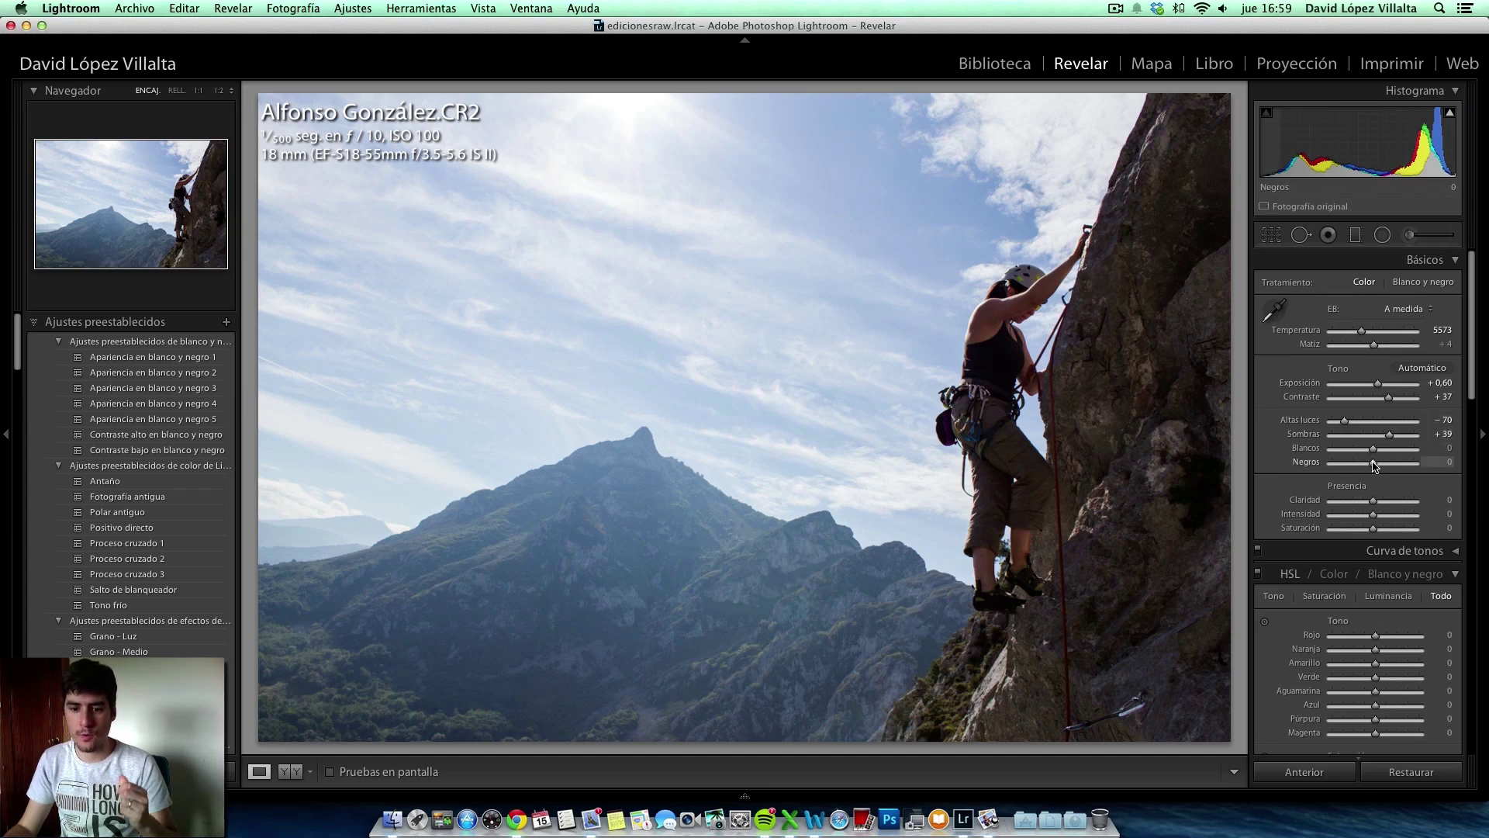
pyautogui.moveTo(1374, 465); pyautogui.dragTo(1366, 468)
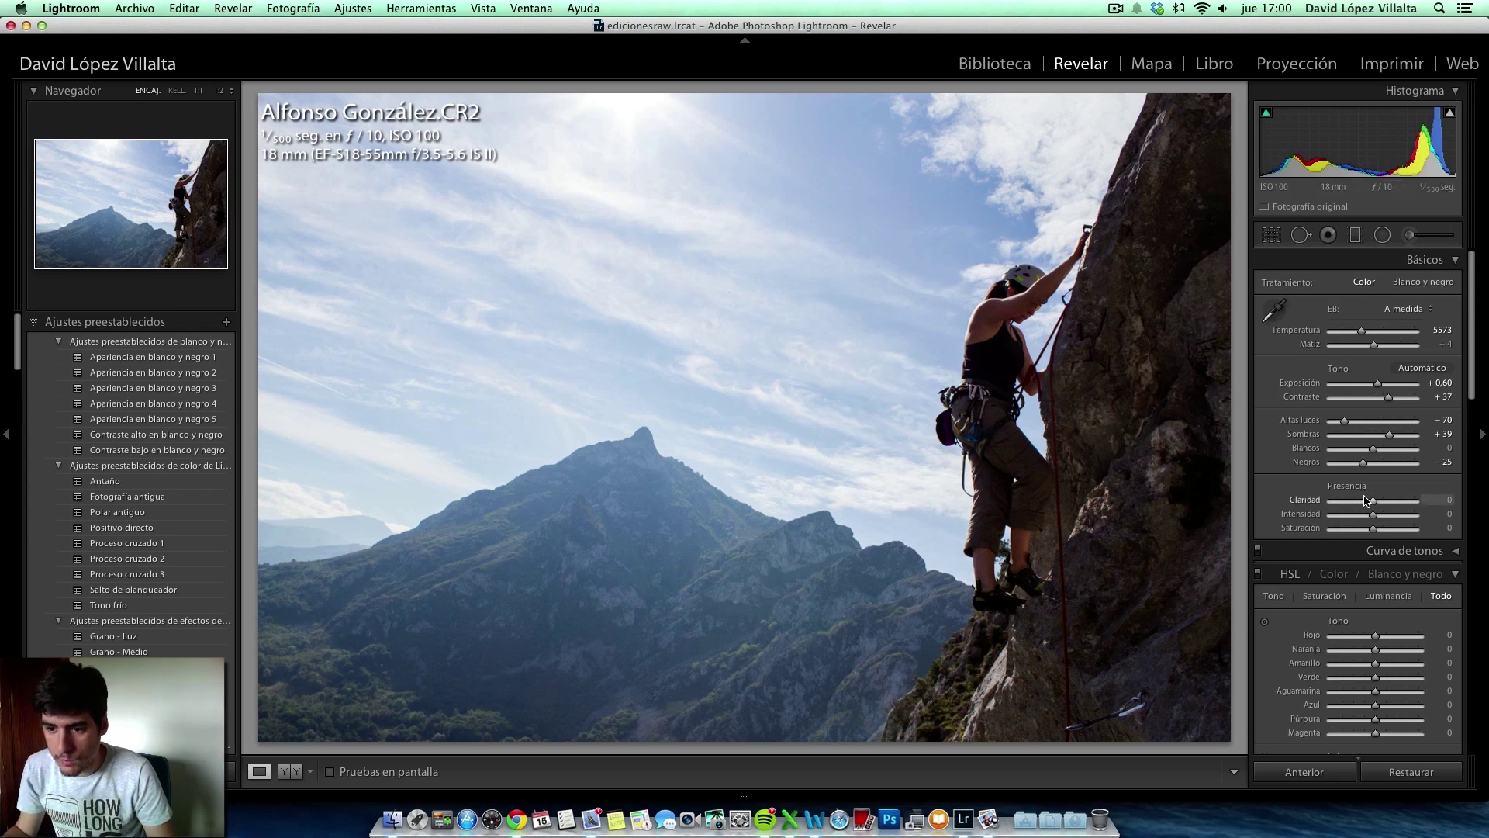
# - Set the clarity to +44 and the vibrance (Intensidad) to +17
pyautogui.moveTo(1378, 504); pyautogui.dragTo(1406, 506)
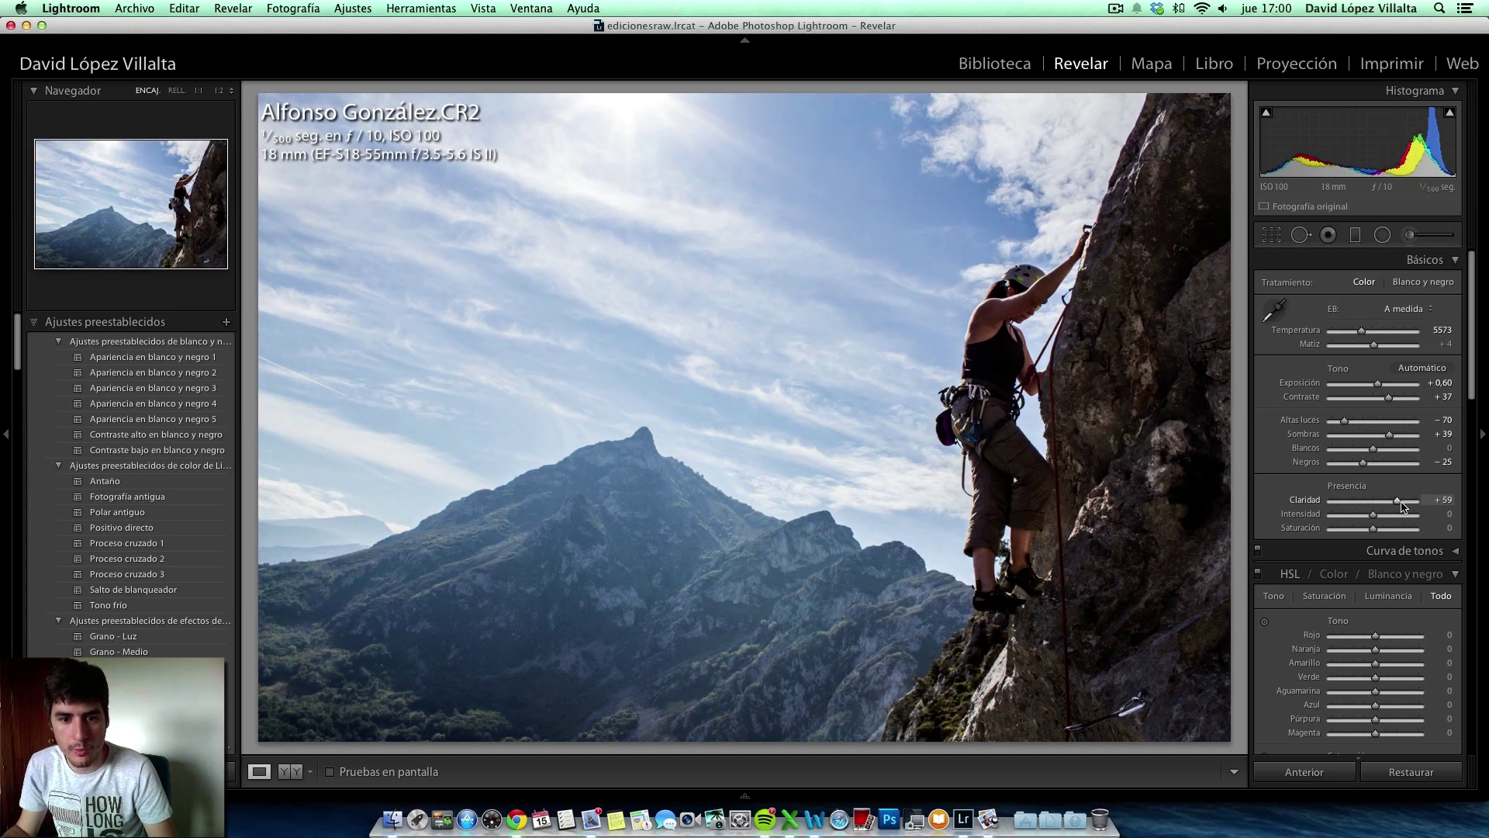
pyautogui.moveTo(1405, 506); pyautogui.dragTo(1401, 508)
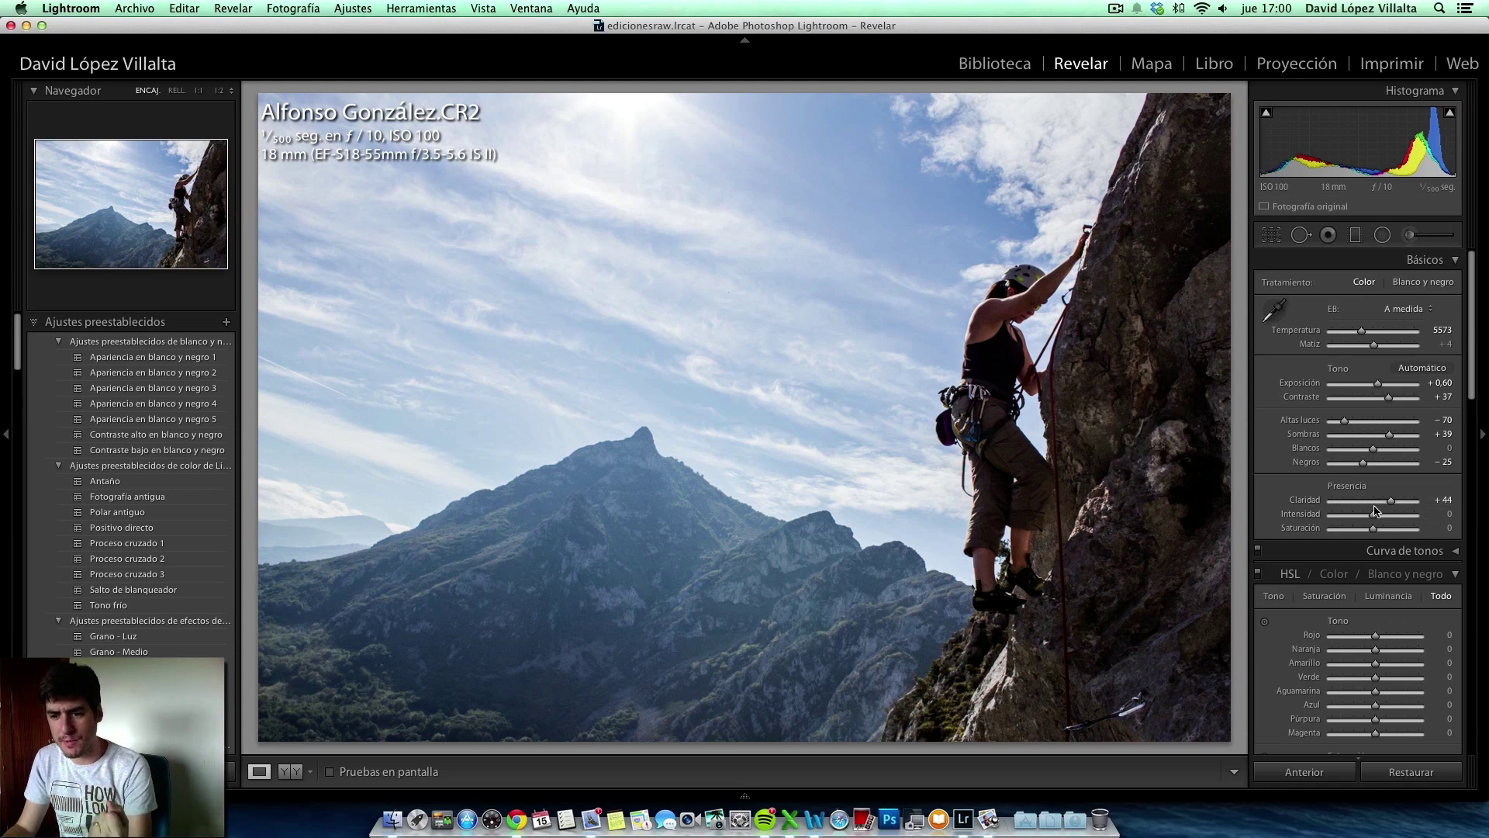
pyautogui.moveTo(1375, 520); pyautogui.dragTo(1382, 521)
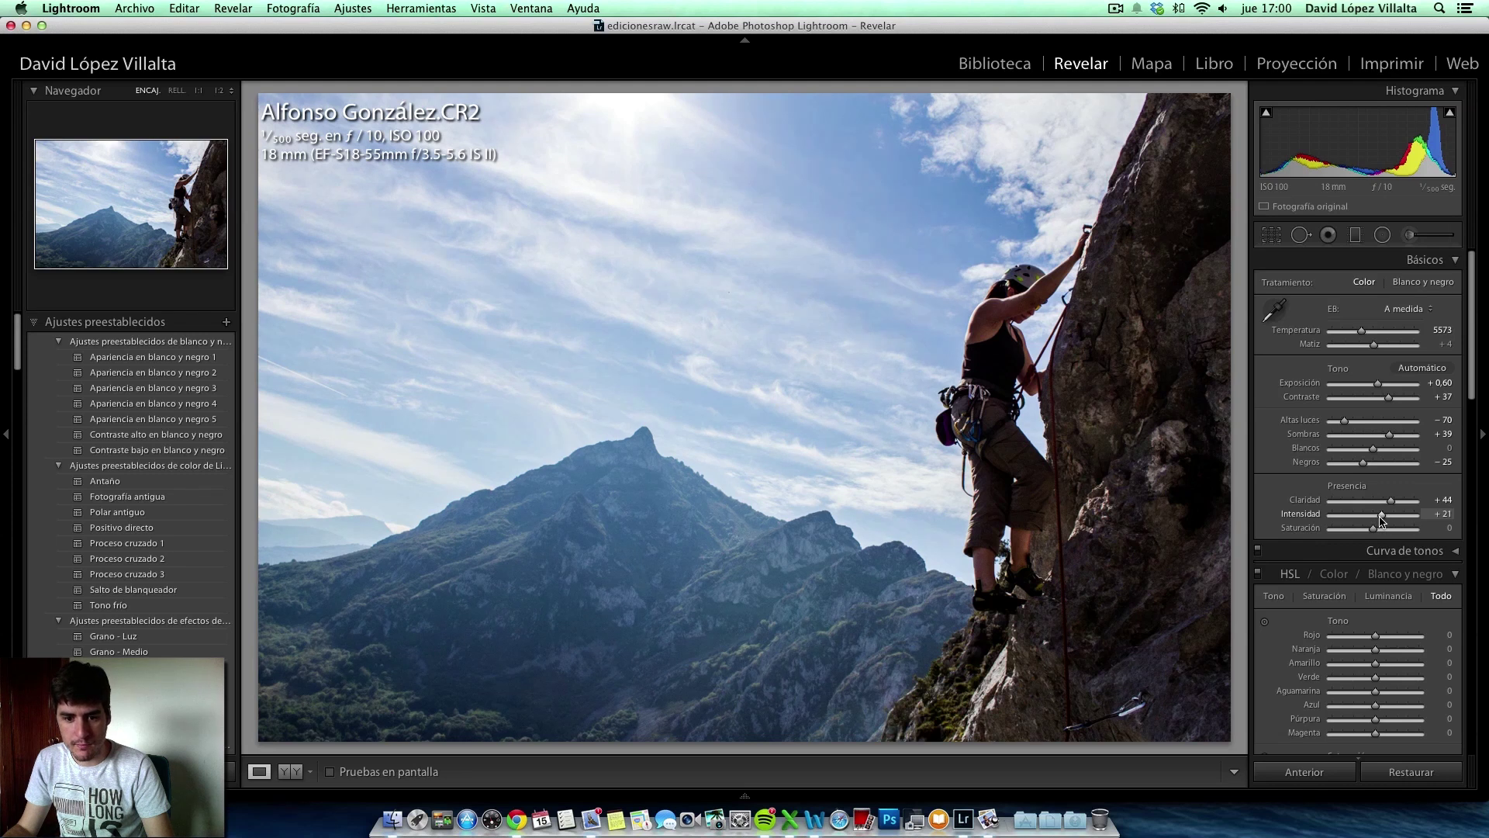
pyautogui.moveTo(1381, 521); pyautogui.dragTo(1379, 521)
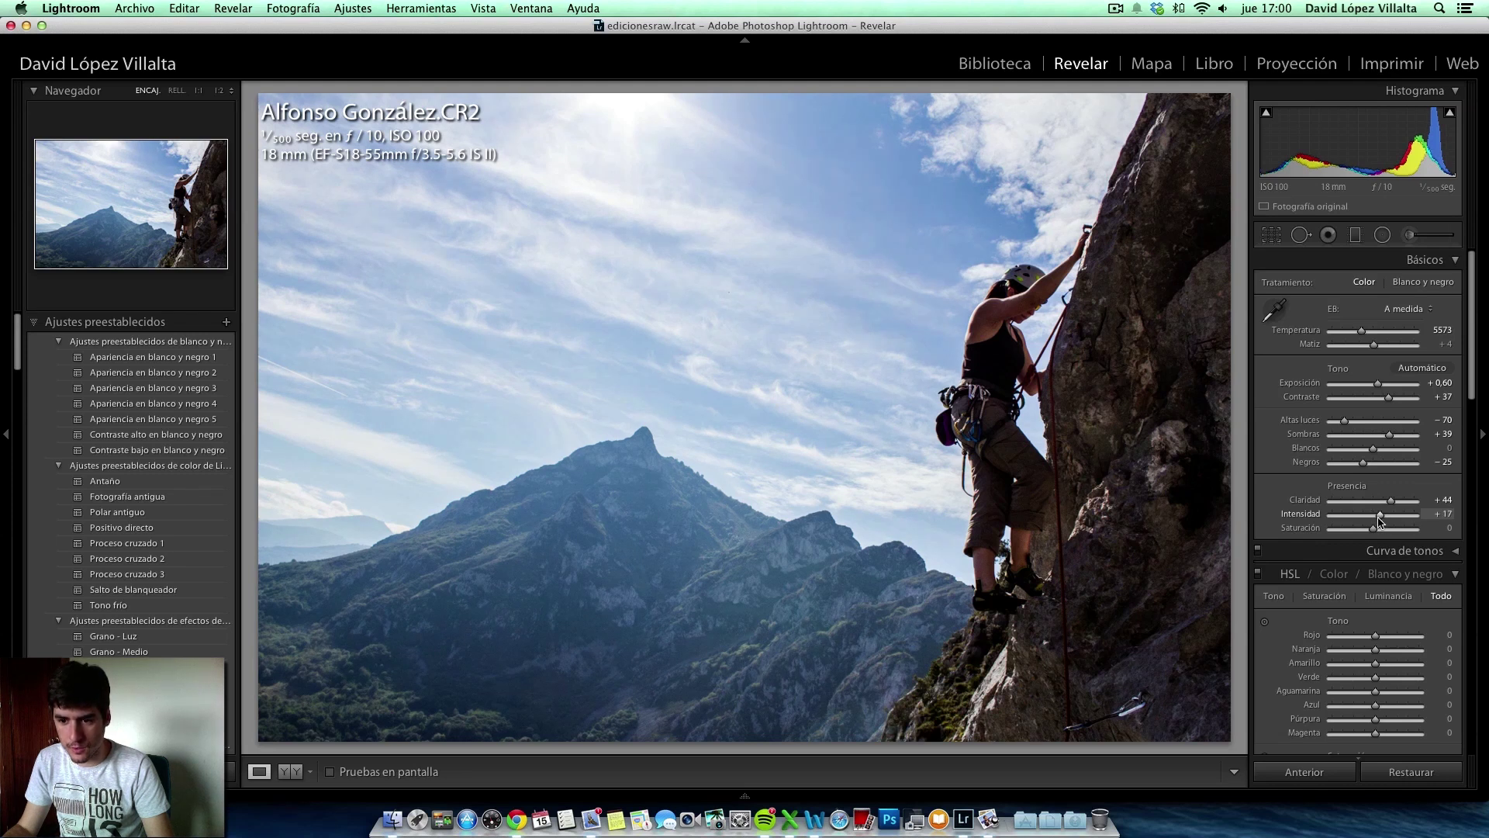
# - Slightly lower the saturation of the blues in the photo's HSL adjustments
pyautogui.scroll(-10, 1377, 534)
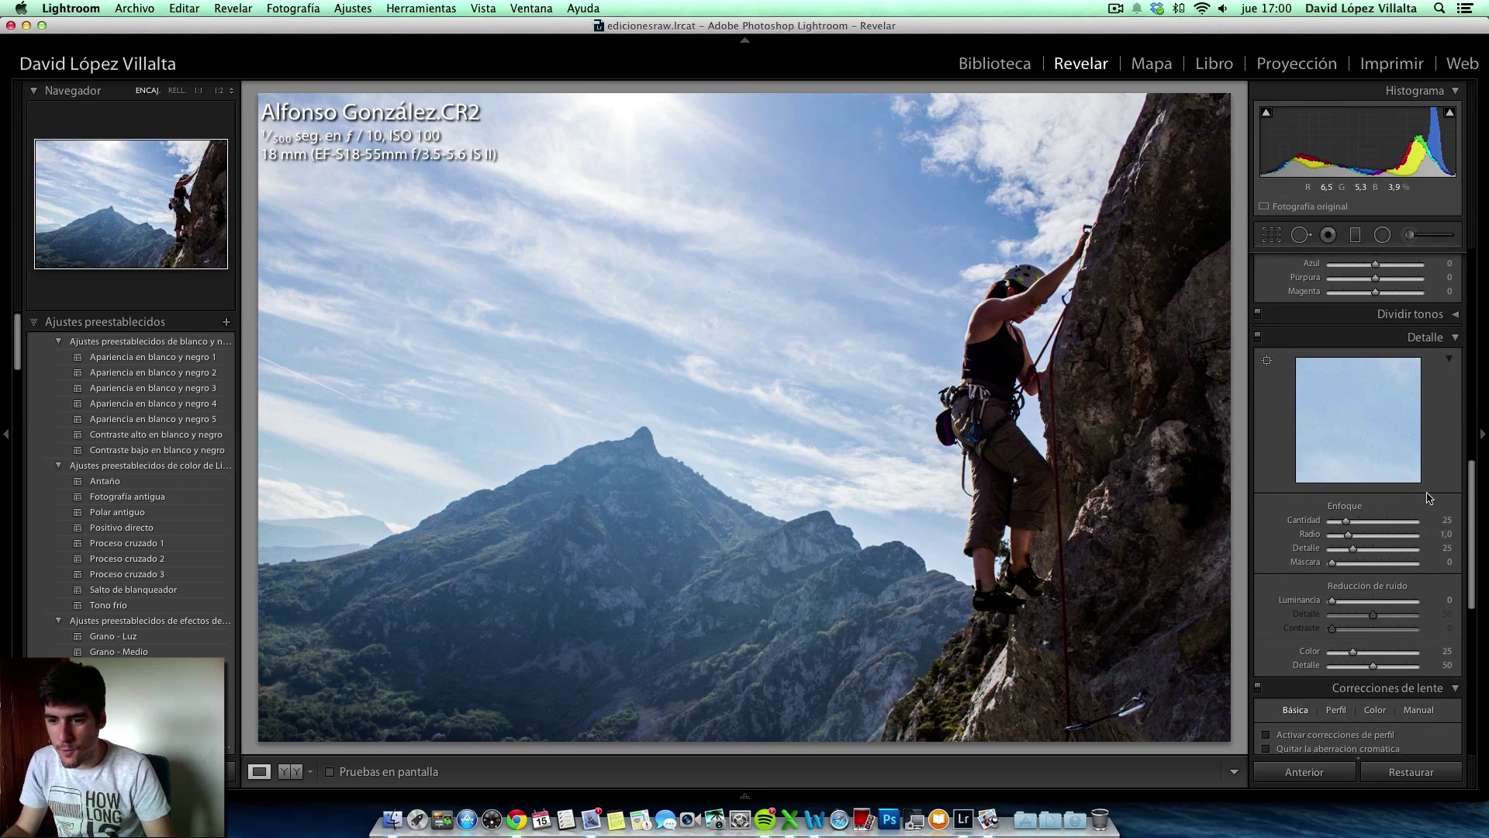
pyautogui.scroll(15, 1400, 529)
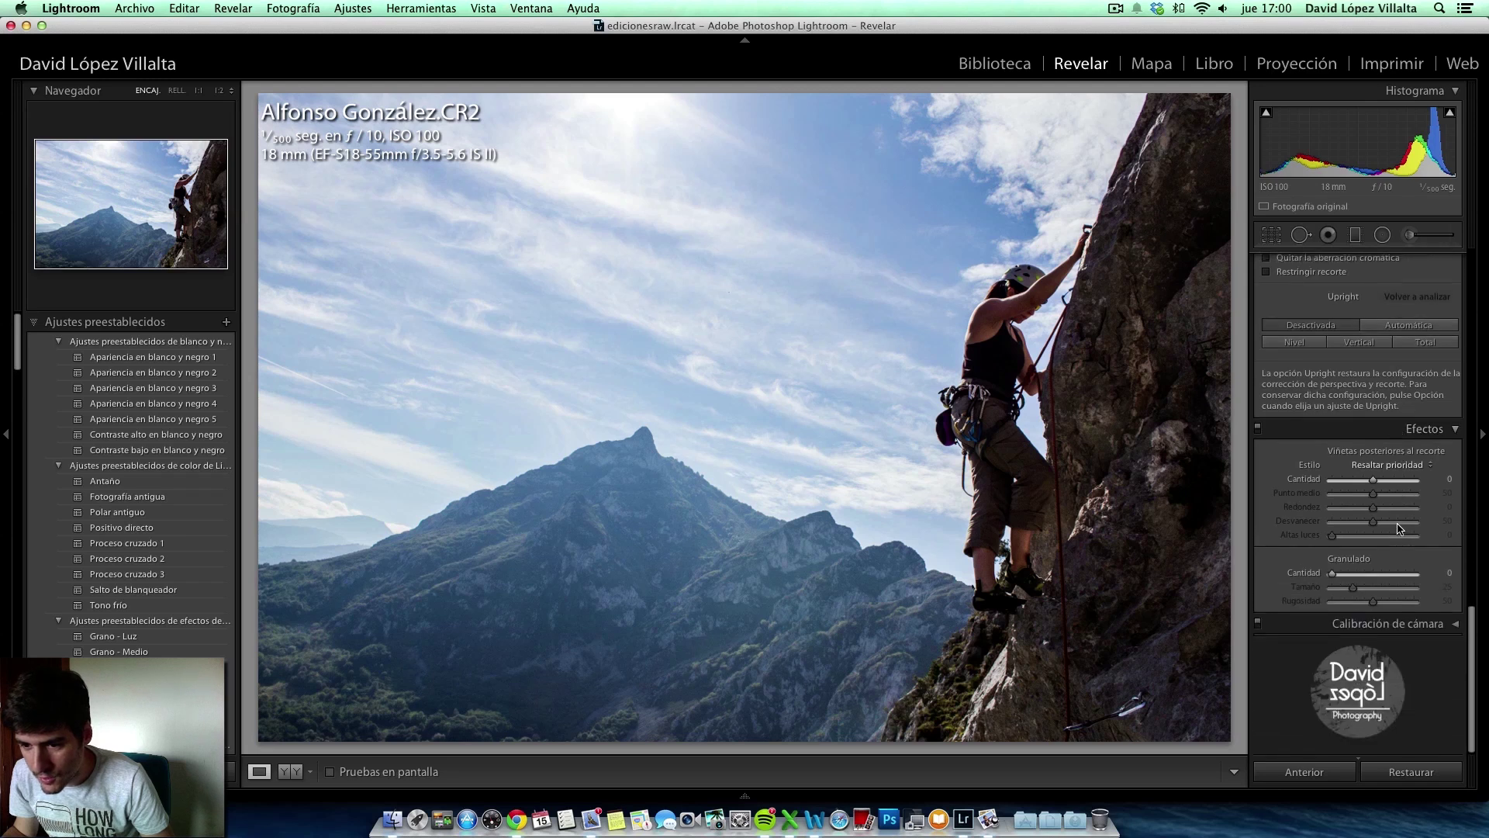
pyautogui.scroll(4, 1400, 528)
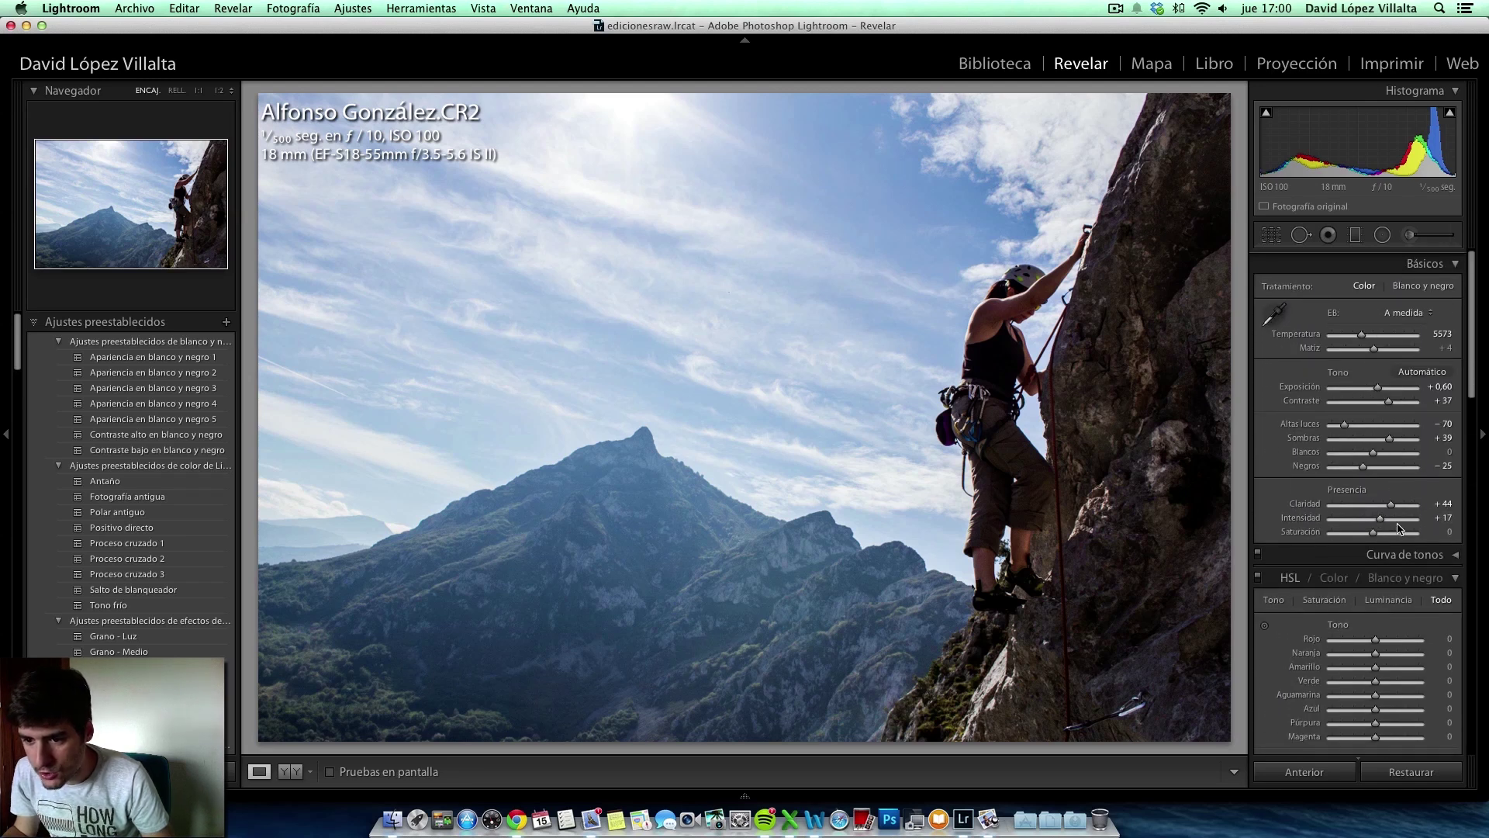
pyautogui.scroll(-15, 1416, 543)
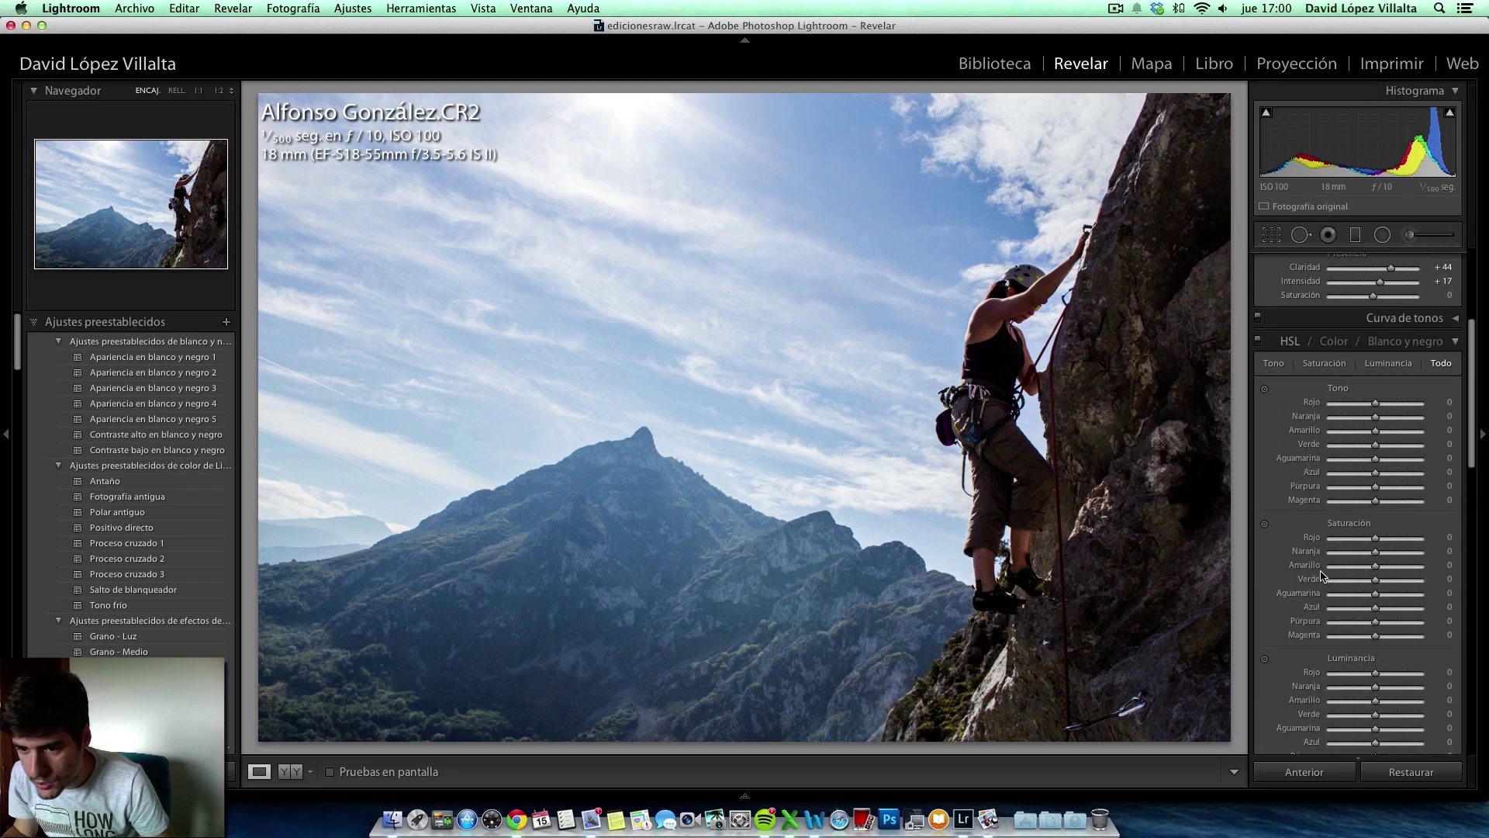
pyautogui.scroll(-3, 1433, 562)
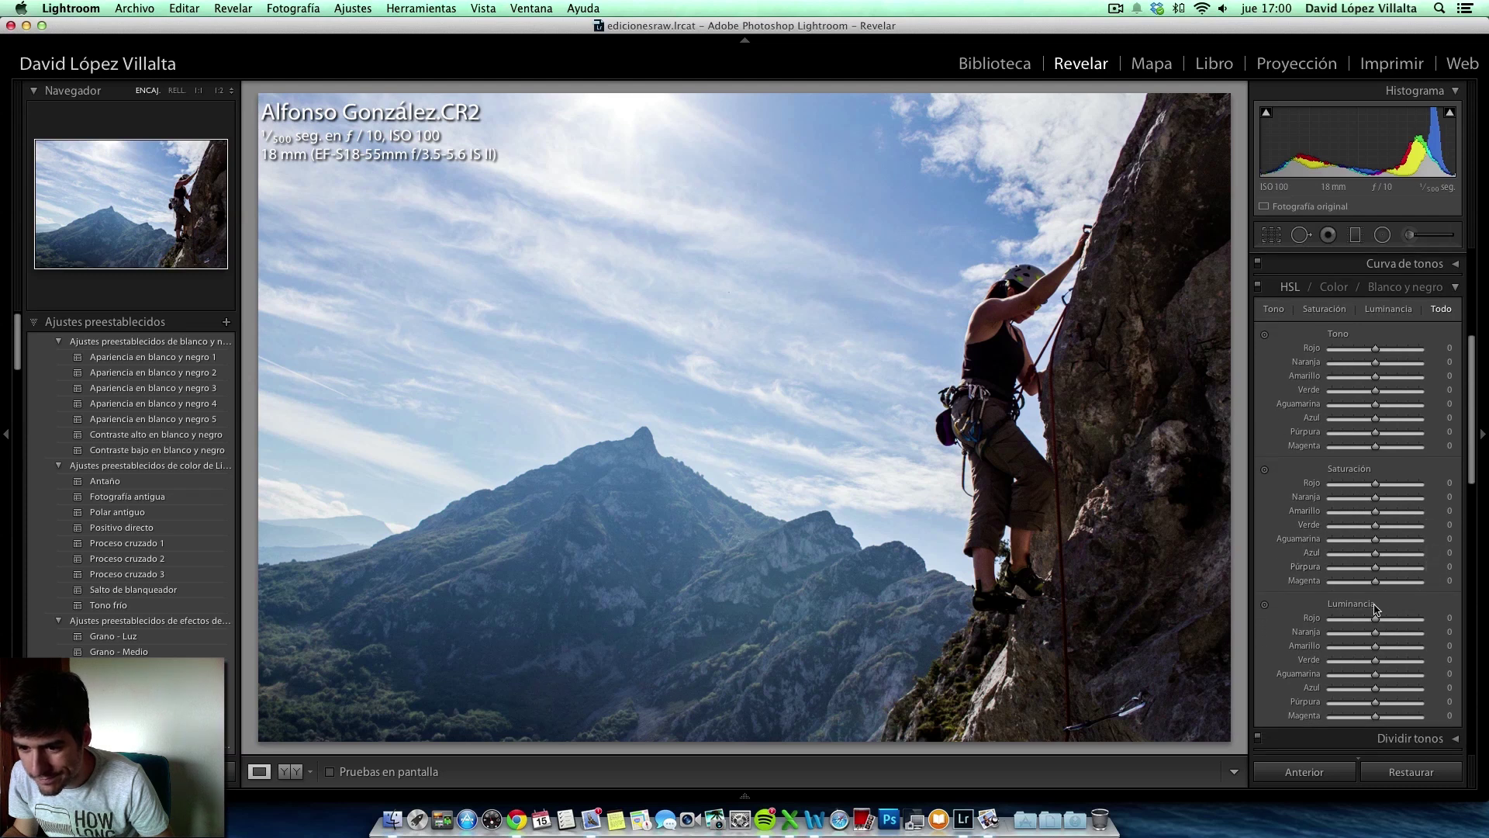
pyautogui.moveTo(1376, 560)
pyautogui.mouseDown()
pyautogui.moveTo(1348, 561)
pyautogui.moveTo(1370, 564)
pyautogui.mouseUp()
# - Set the contrast to +38, the temperature to 5956 and the exposure to +0,70 in the basic adjustments
pyautogui.scroll(5, 1373, 505)
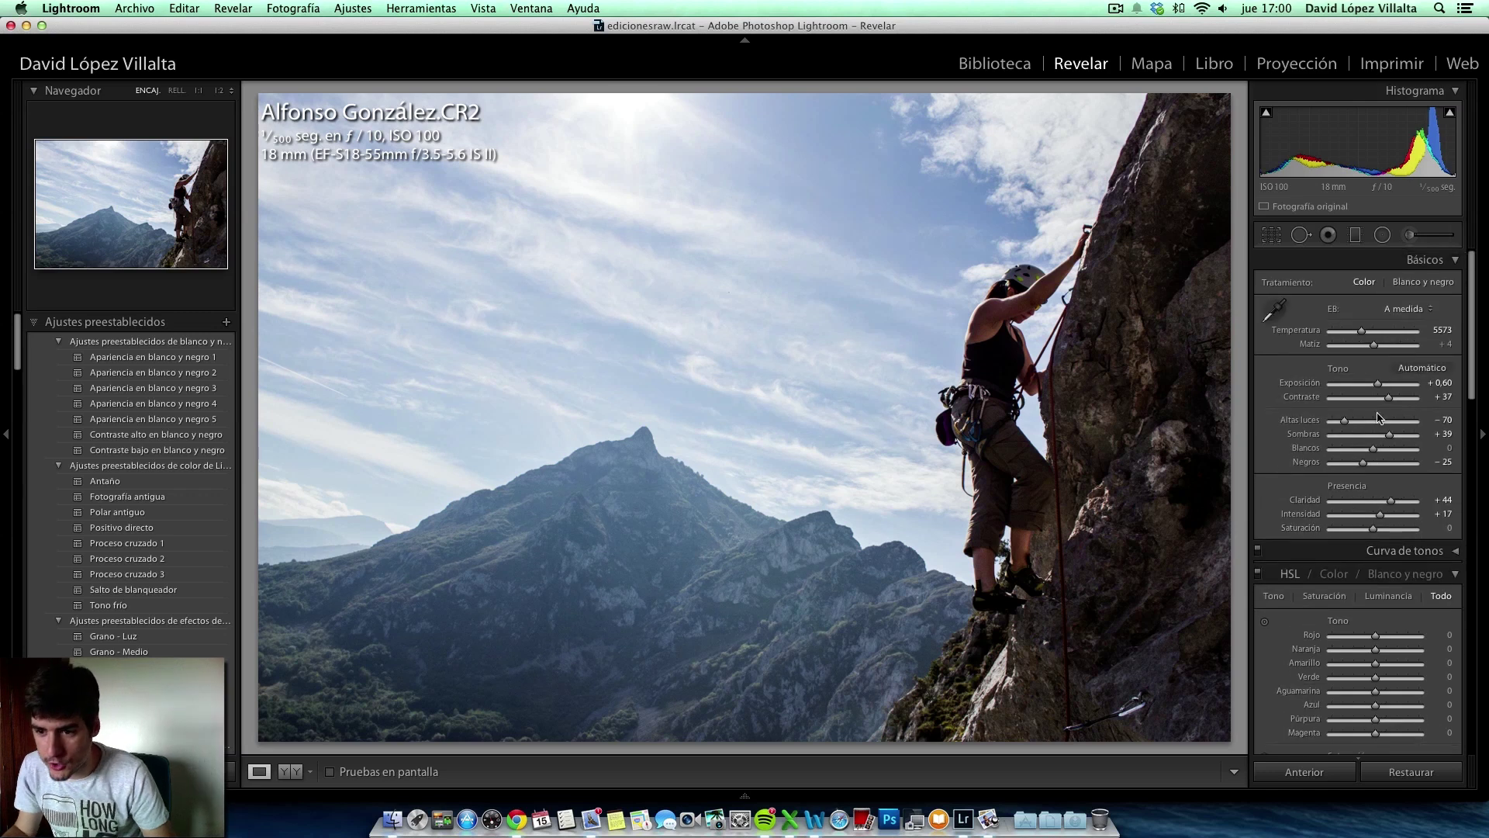
pyautogui.moveTo(1379, 385); pyautogui.dragTo(1376, 388)
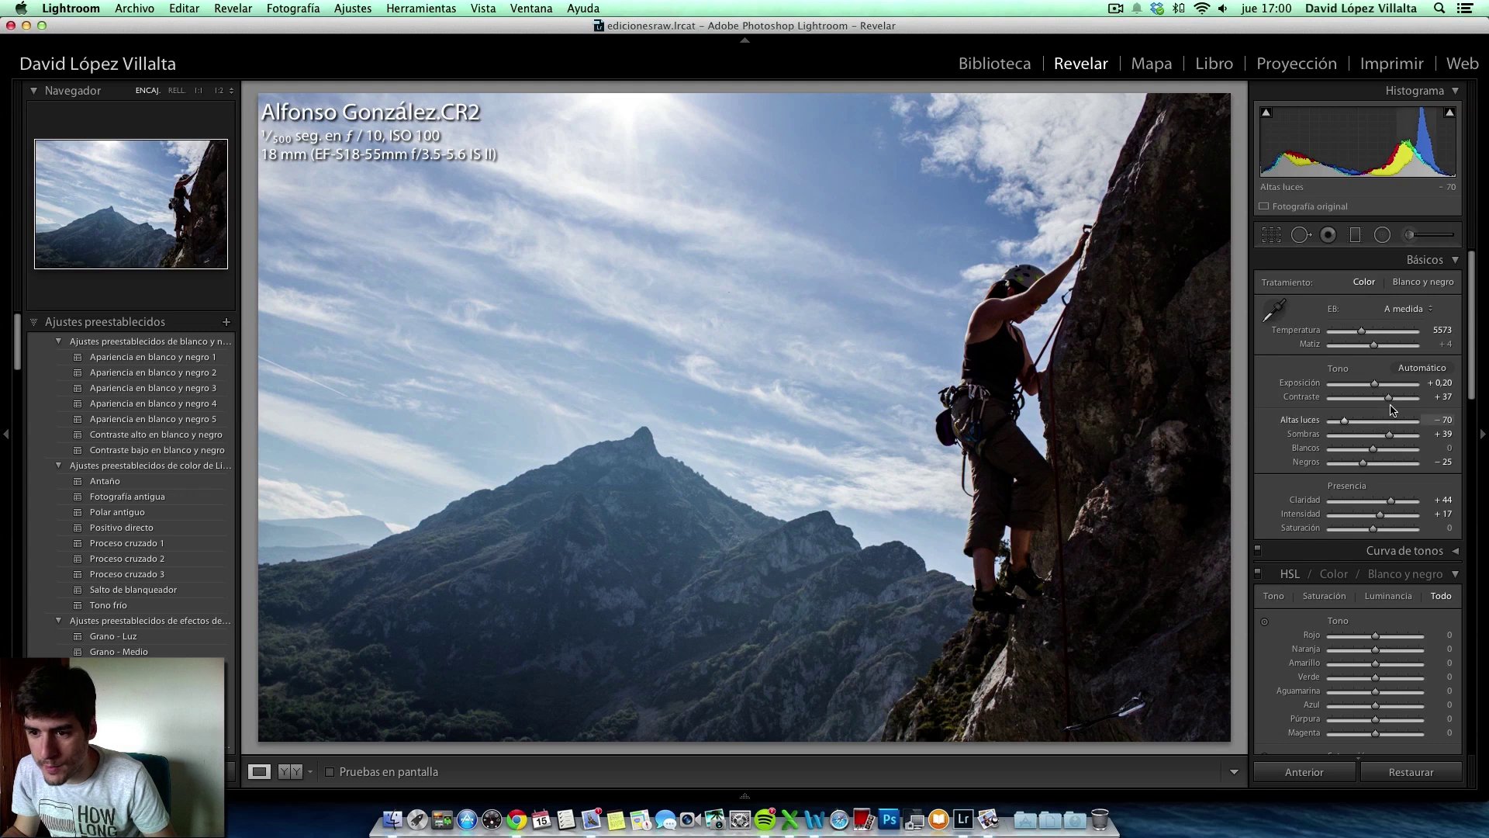
pyautogui.moveTo(1388, 403); pyautogui.dragTo(1391, 403)
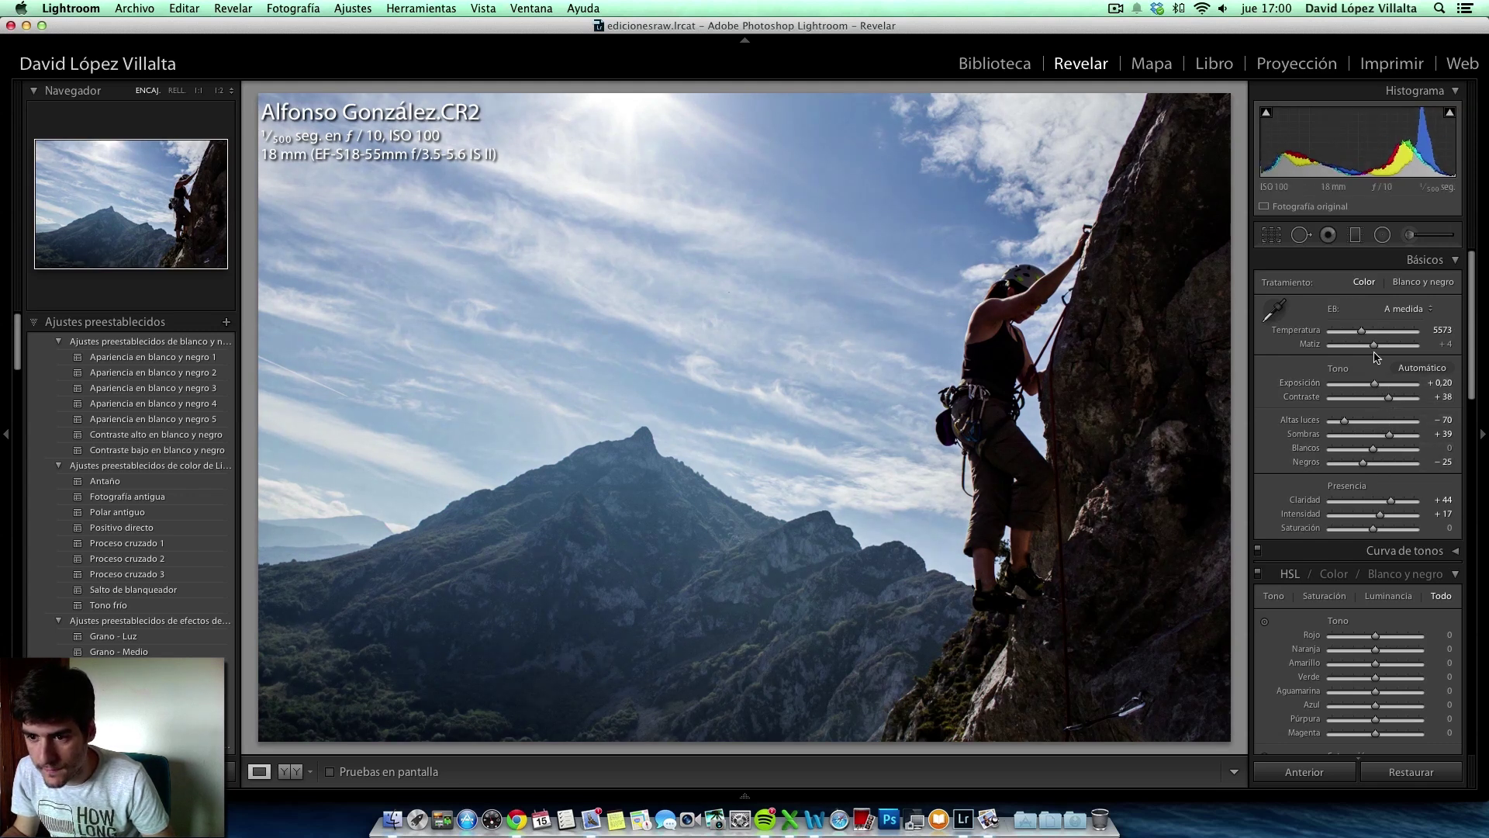
pyautogui.moveTo(1366, 336); pyautogui.dragTo(1379, 386)
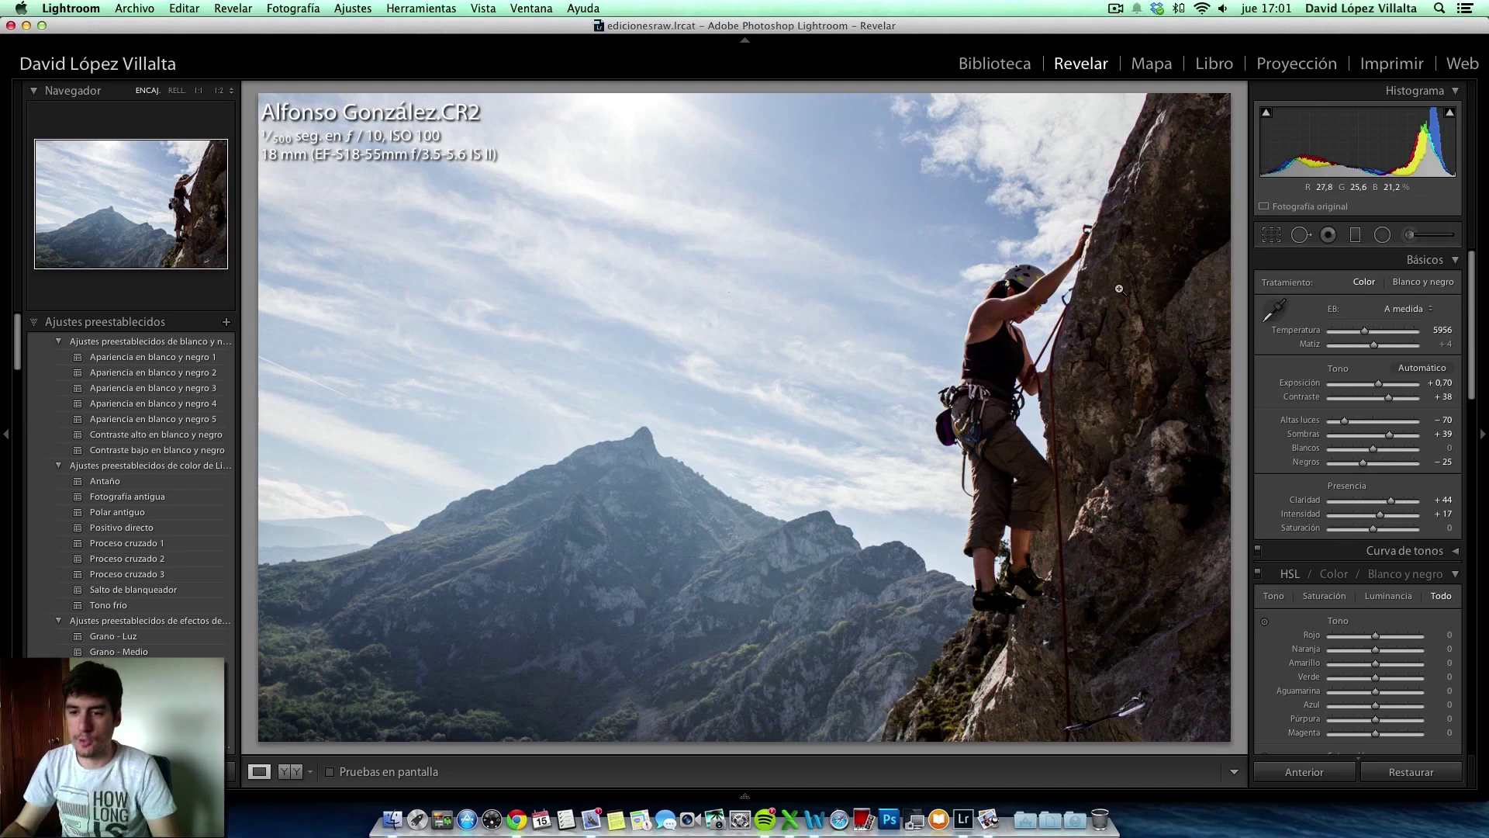
# - Add a graduated filter with exposure −2,76 from the sky downwards and move its centre up into the upper sky
pyautogui.click(1355, 235)
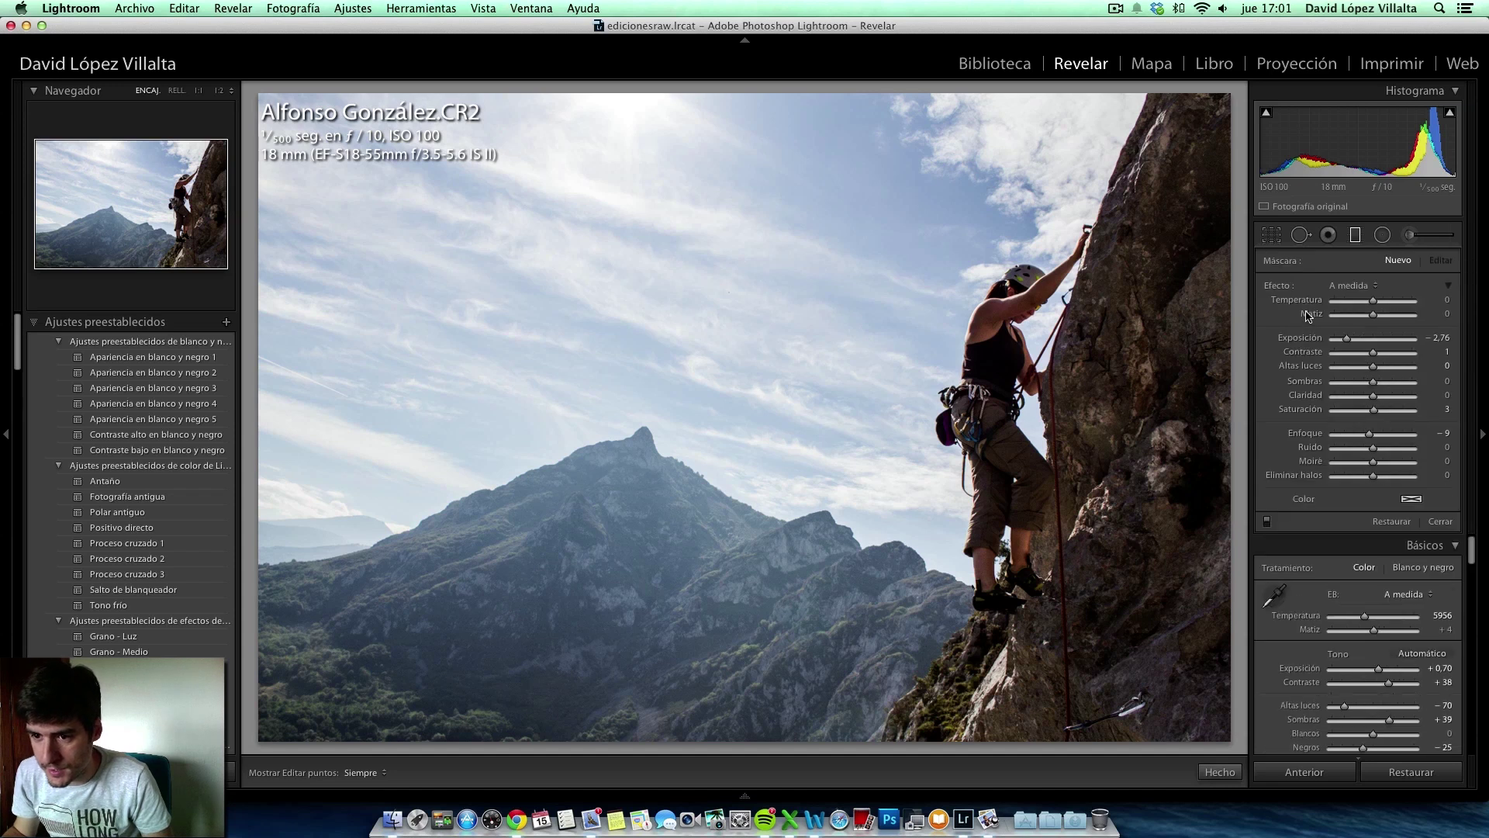
pyautogui.moveTo(516, 192); pyautogui.dragTo(552, 484)
pyautogui.moveTo(545, 576); pyautogui.dragTo(542, 579)
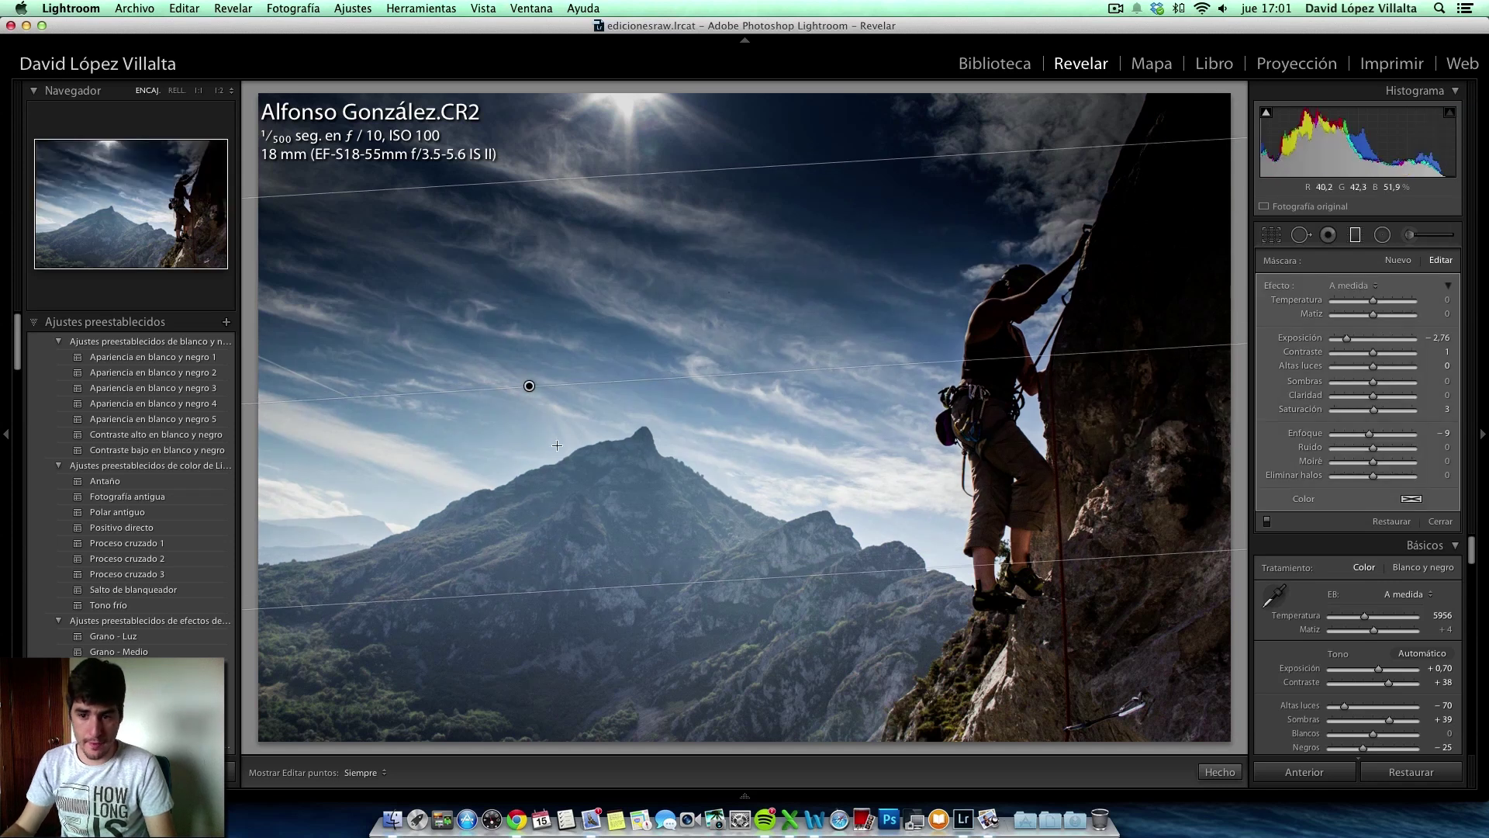
pyautogui.moveTo(529, 385); pyautogui.dragTo(708, 227)
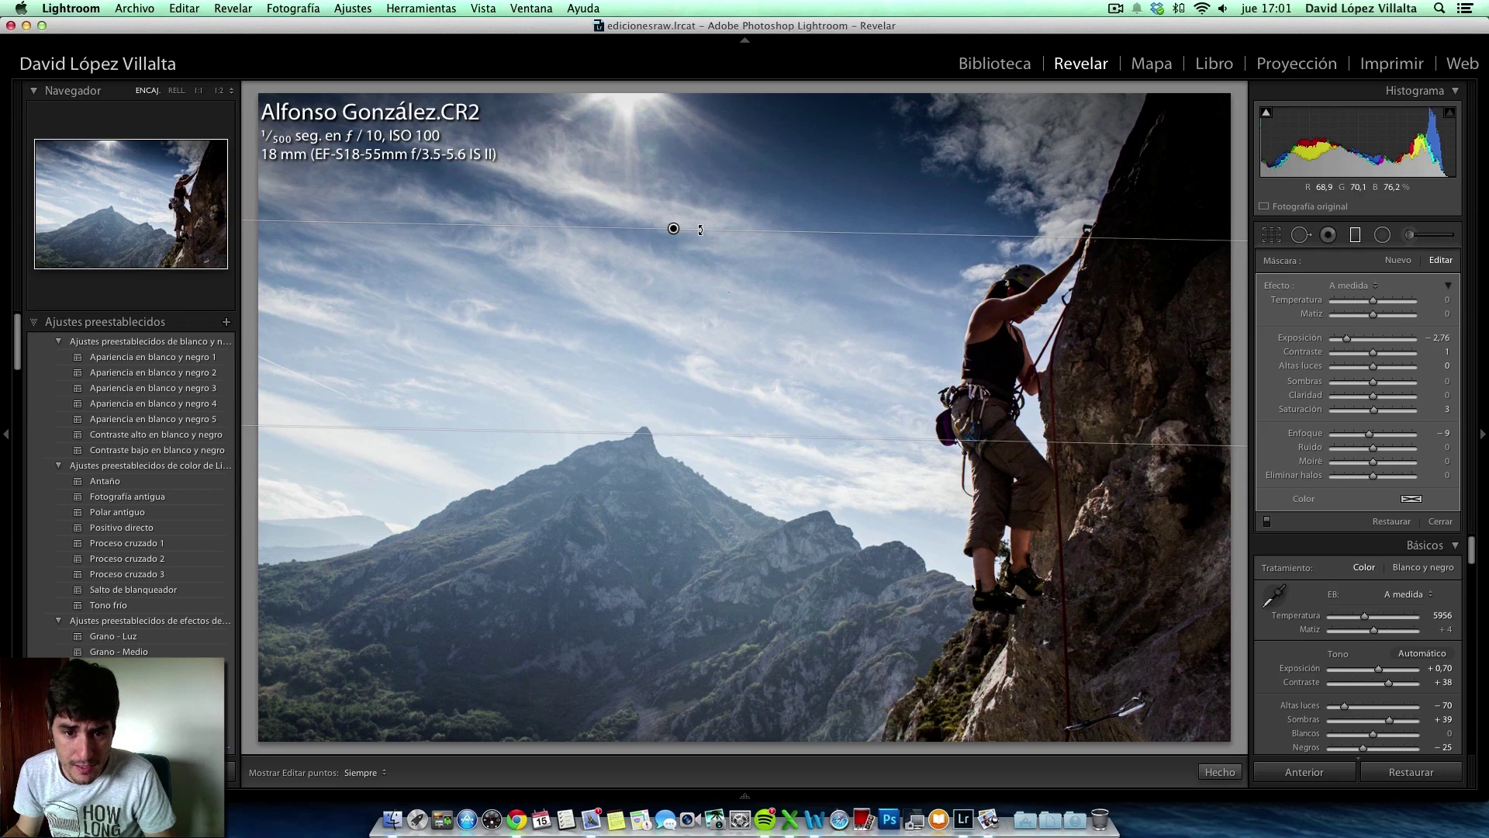
# - Tilt the graduated filter so it rises towards the rock, shift it slightly higher and set its exposure to −1,62
pyautogui.moveTo(704, 228); pyautogui.dragTo(869, 238)
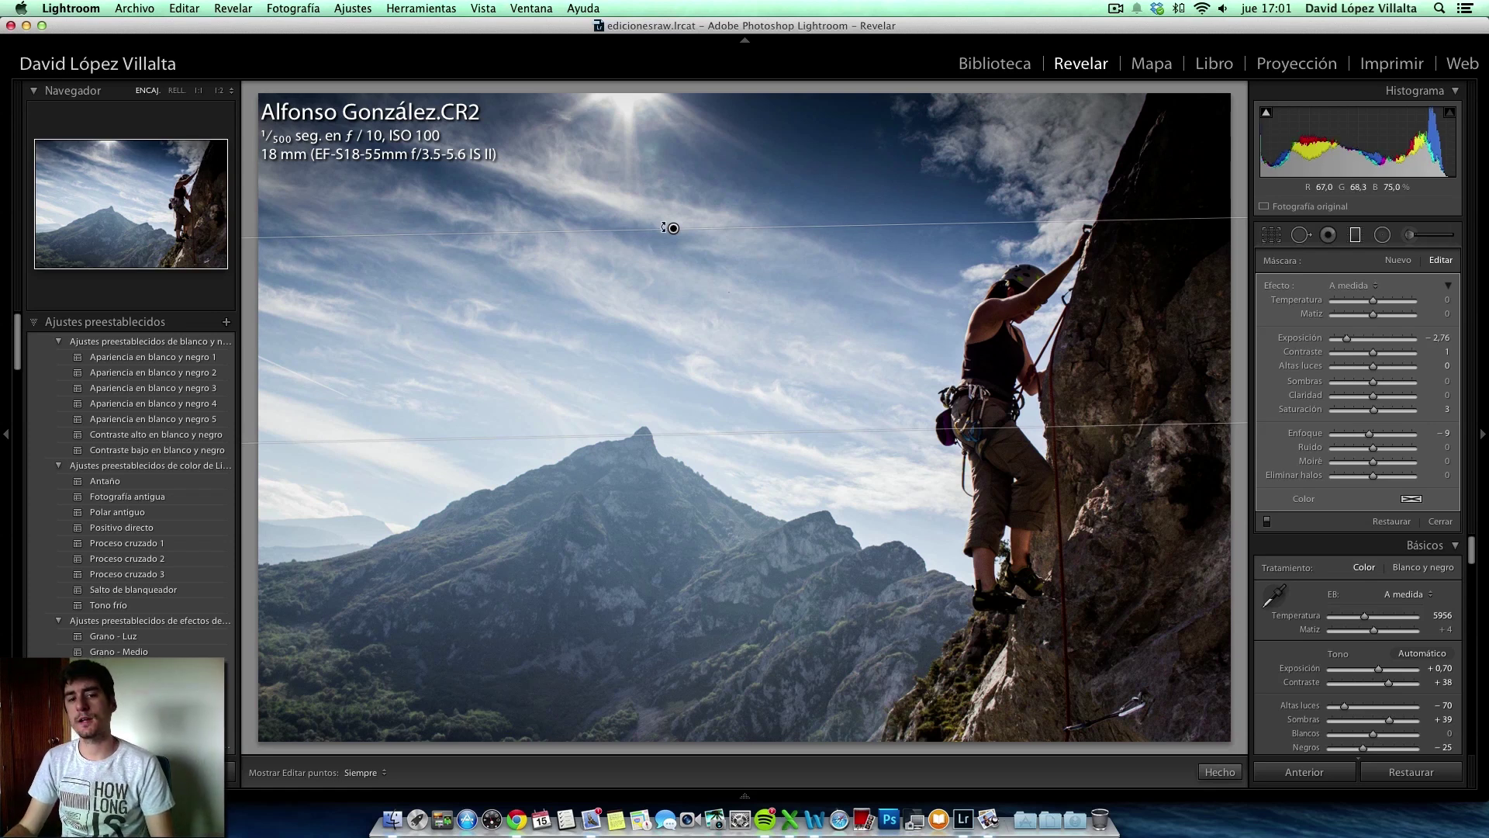
pyautogui.moveTo(876, 228); pyautogui.dragTo(851, 198)
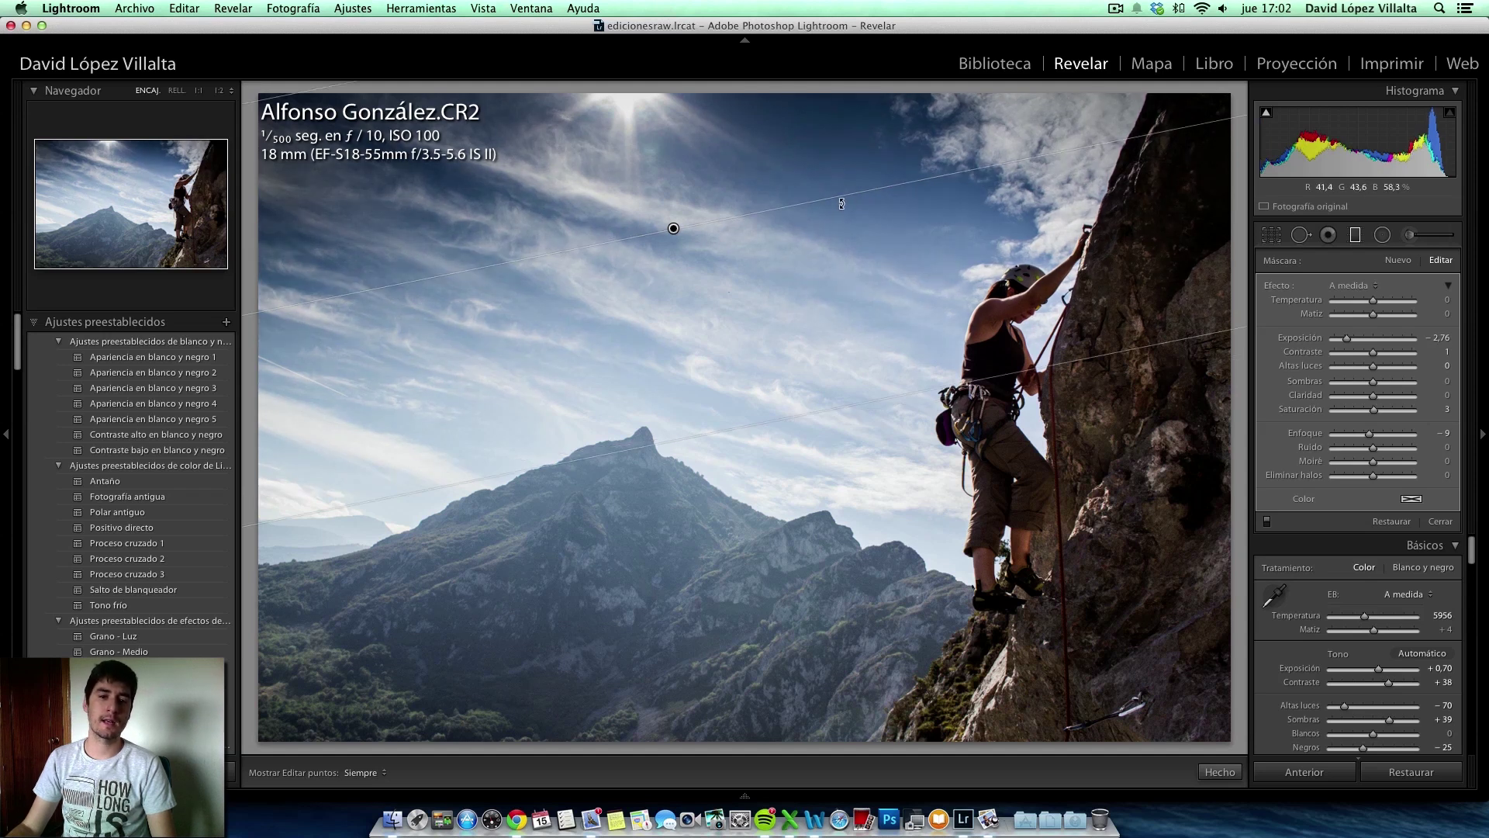
pyautogui.moveTo(801, 226); pyautogui.dragTo(836, 213)
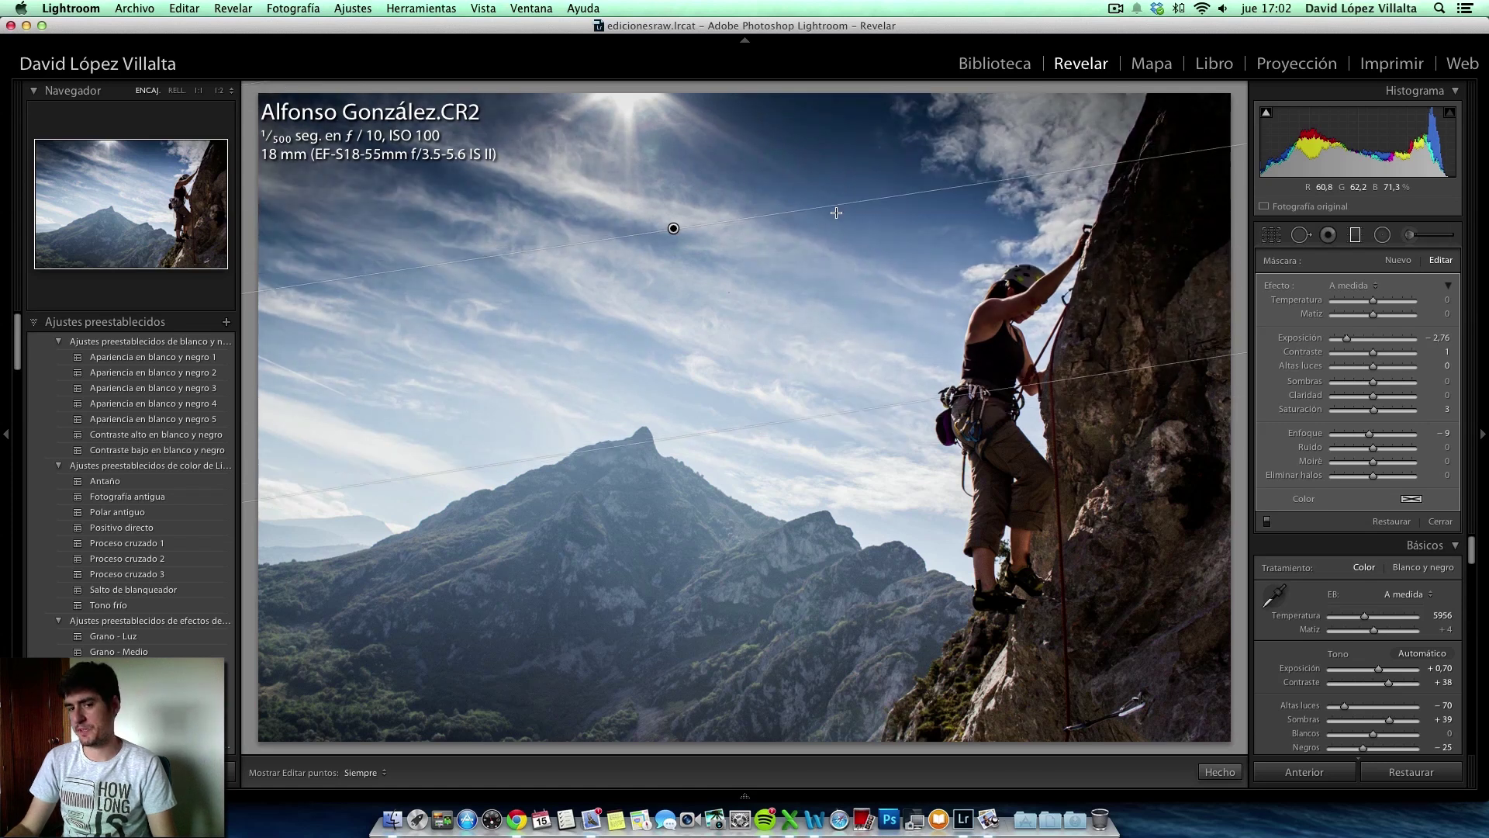
pyautogui.moveTo(676, 228); pyautogui.dragTo(681, 210)
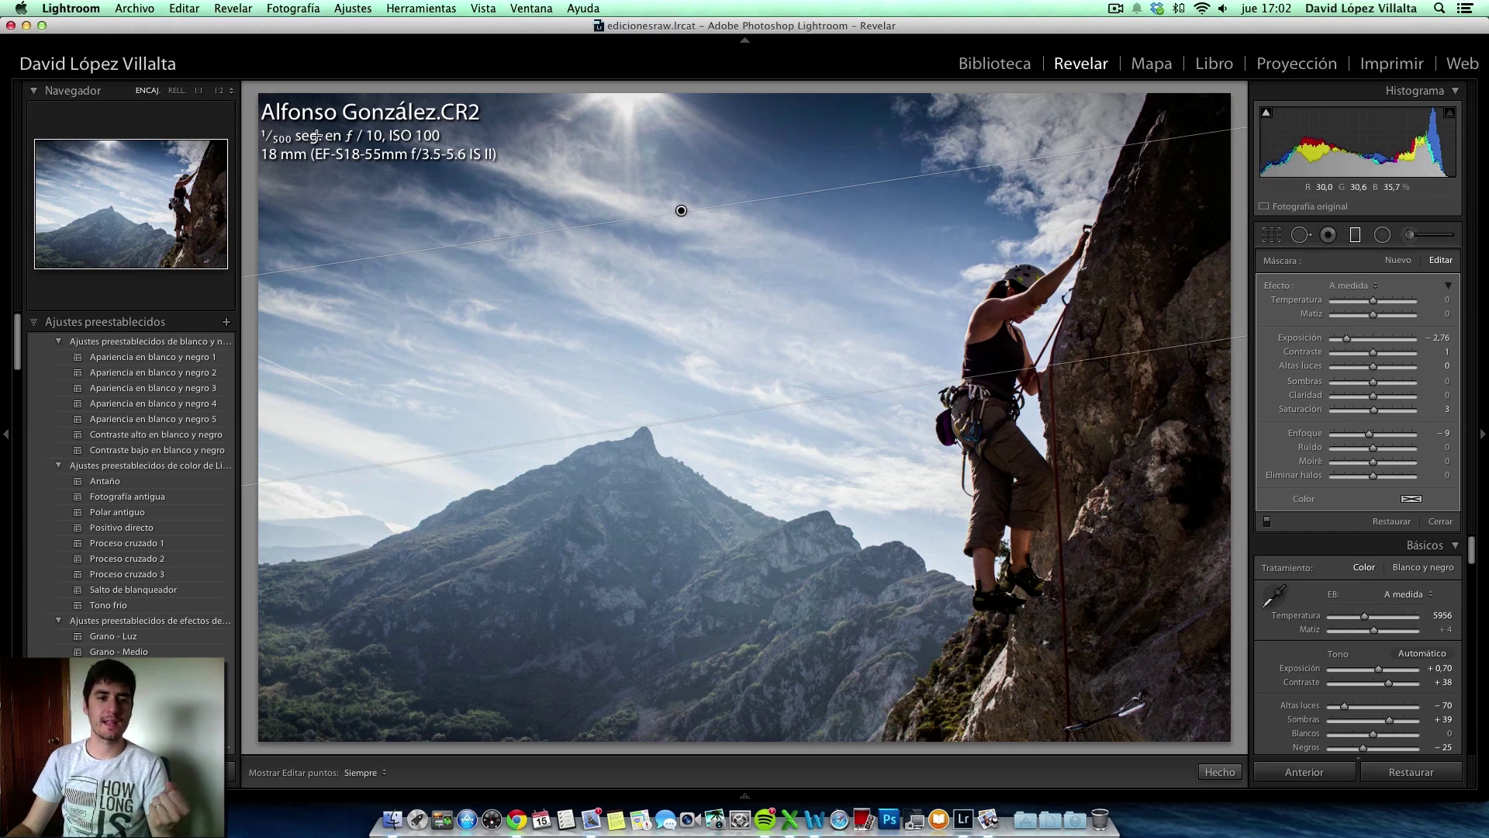
pyautogui.moveTo(1351, 343); pyautogui.dragTo(1356, 347)
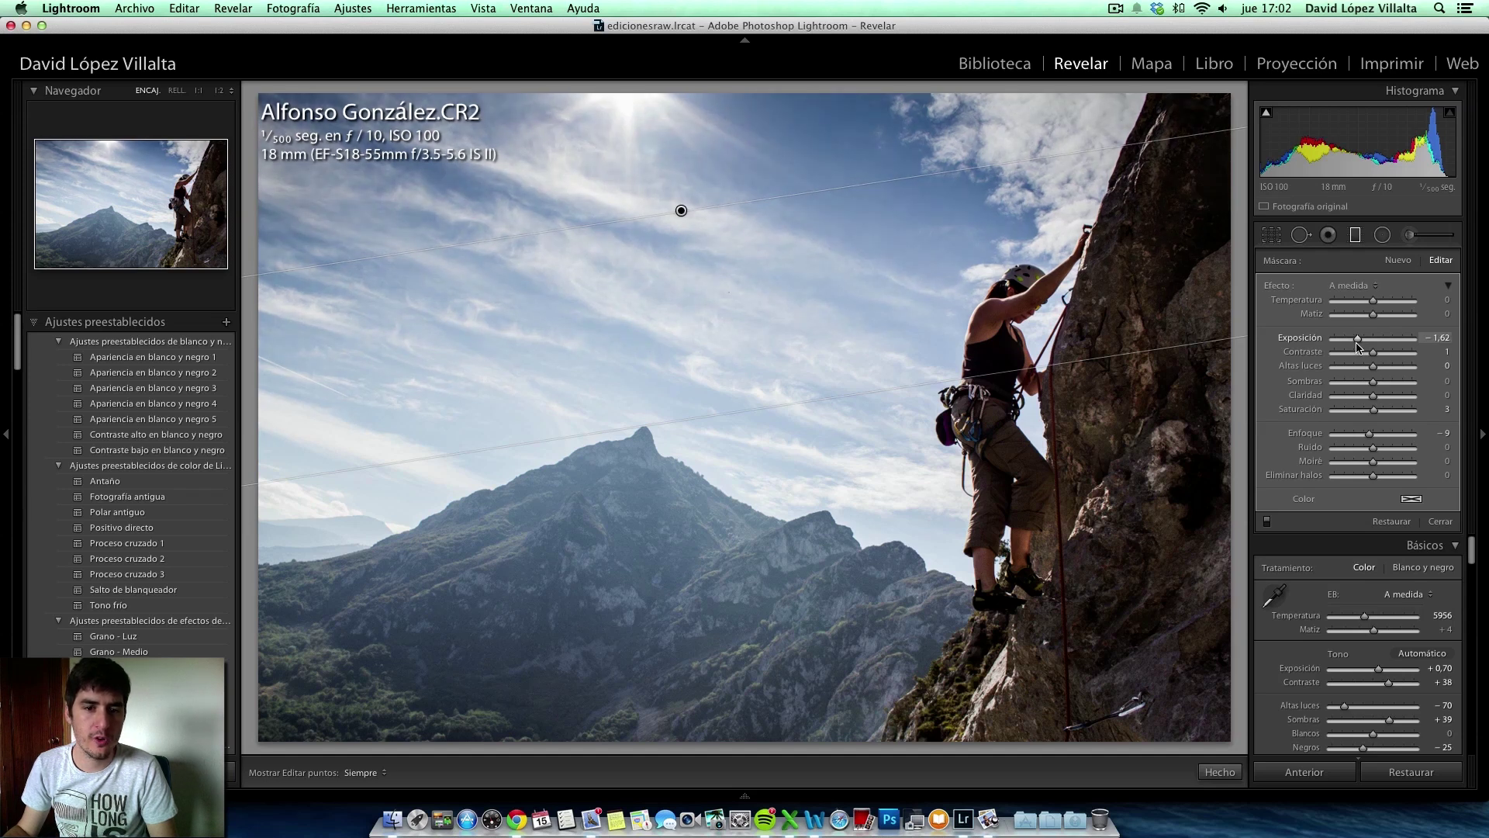
# - Switch to the spot removal tool and set the post-crop vignette amount to −7
pyautogui.click(1301, 234)
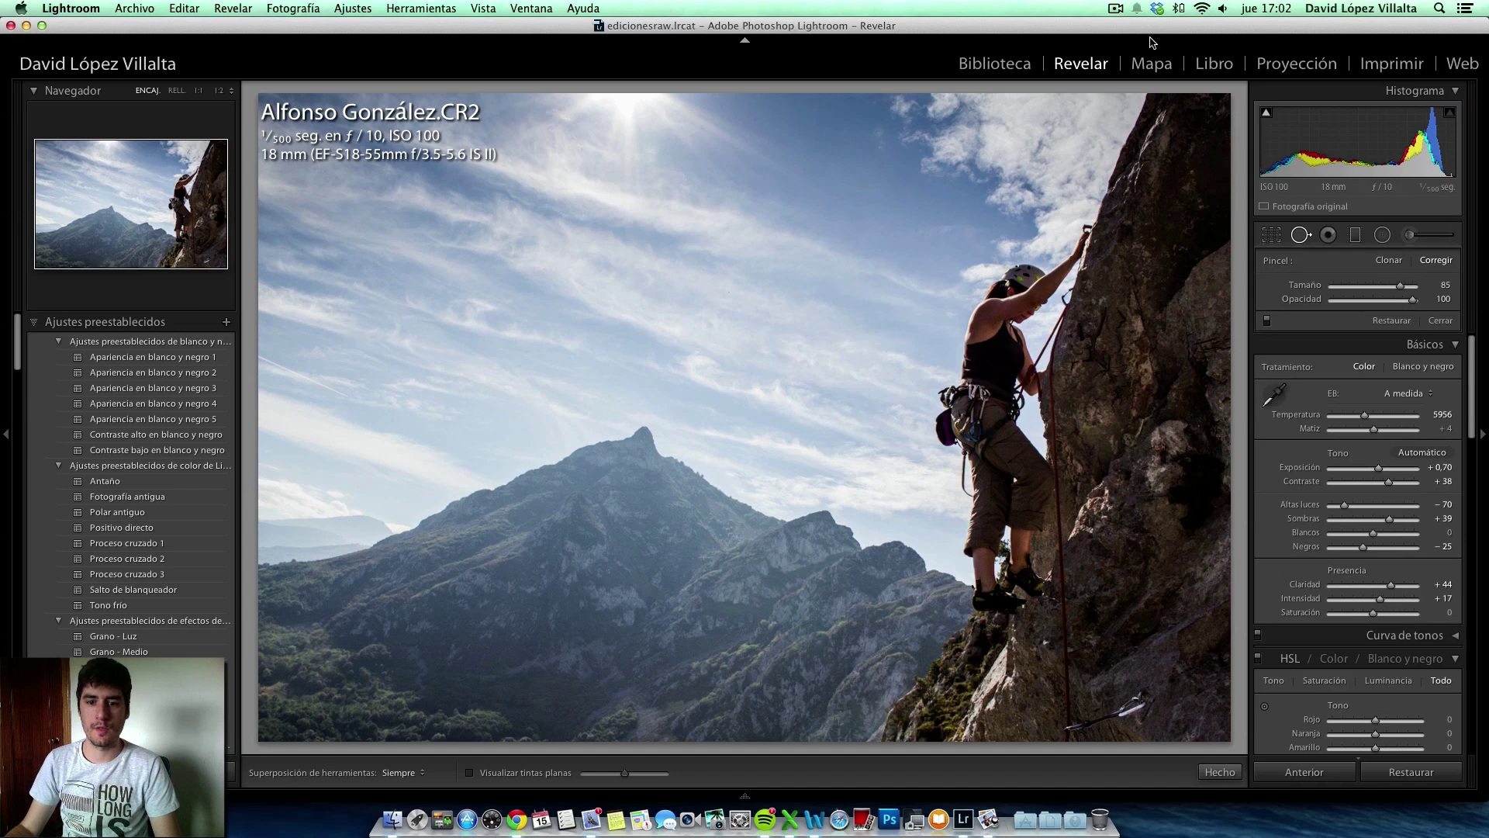
pyautogui.scroll(-15, 1284, 405)
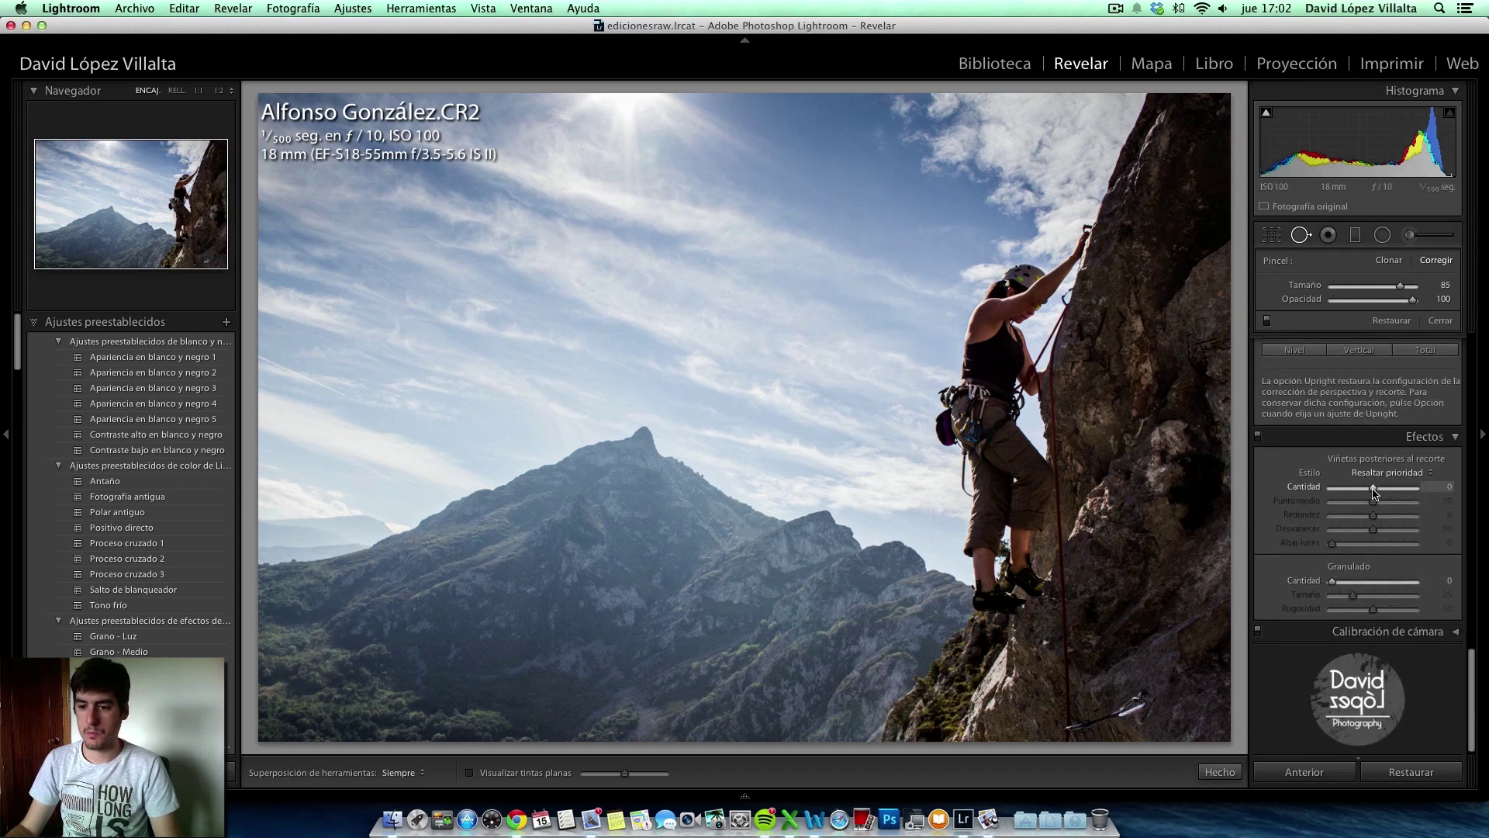
pyautogui.moveTo(1374, 489); pyautogui.dragTo(1356, 496)
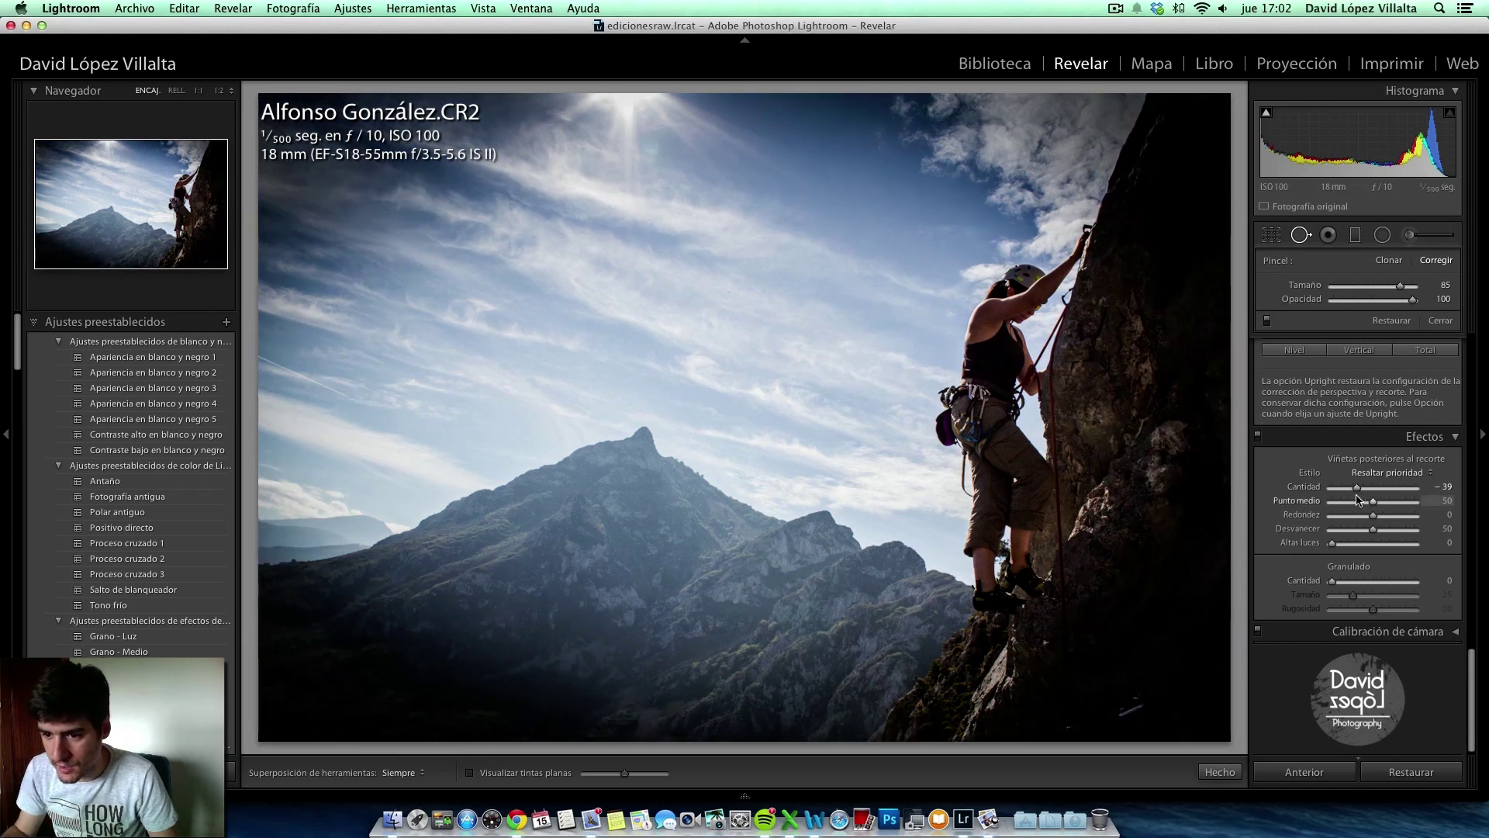
pyautogui.moveTo(1359, 487); pyautogui.dragTo(1372, 488)
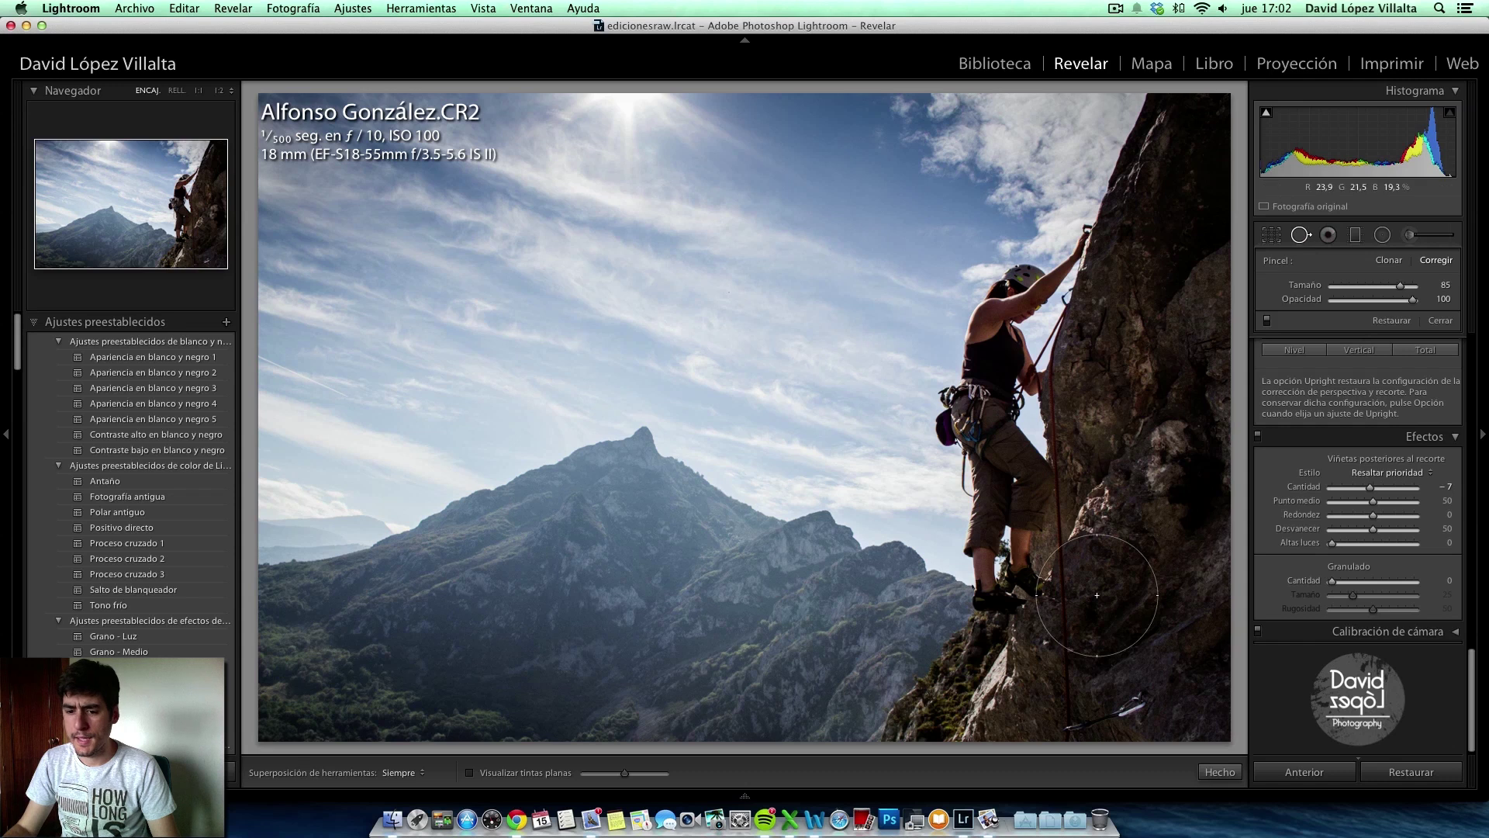
# - Clone rock over the quickdraw near the photo's lower edge with two size-78 spots at 1:1 view
pyautogui.scroll(-3, 1123, 684)
pyautogui.scroll(-1, 1123, 683)
pyautogui.press('z')
pyautogui.moveTo(1160, 685); pyautogui.dragTo(1074, 493)
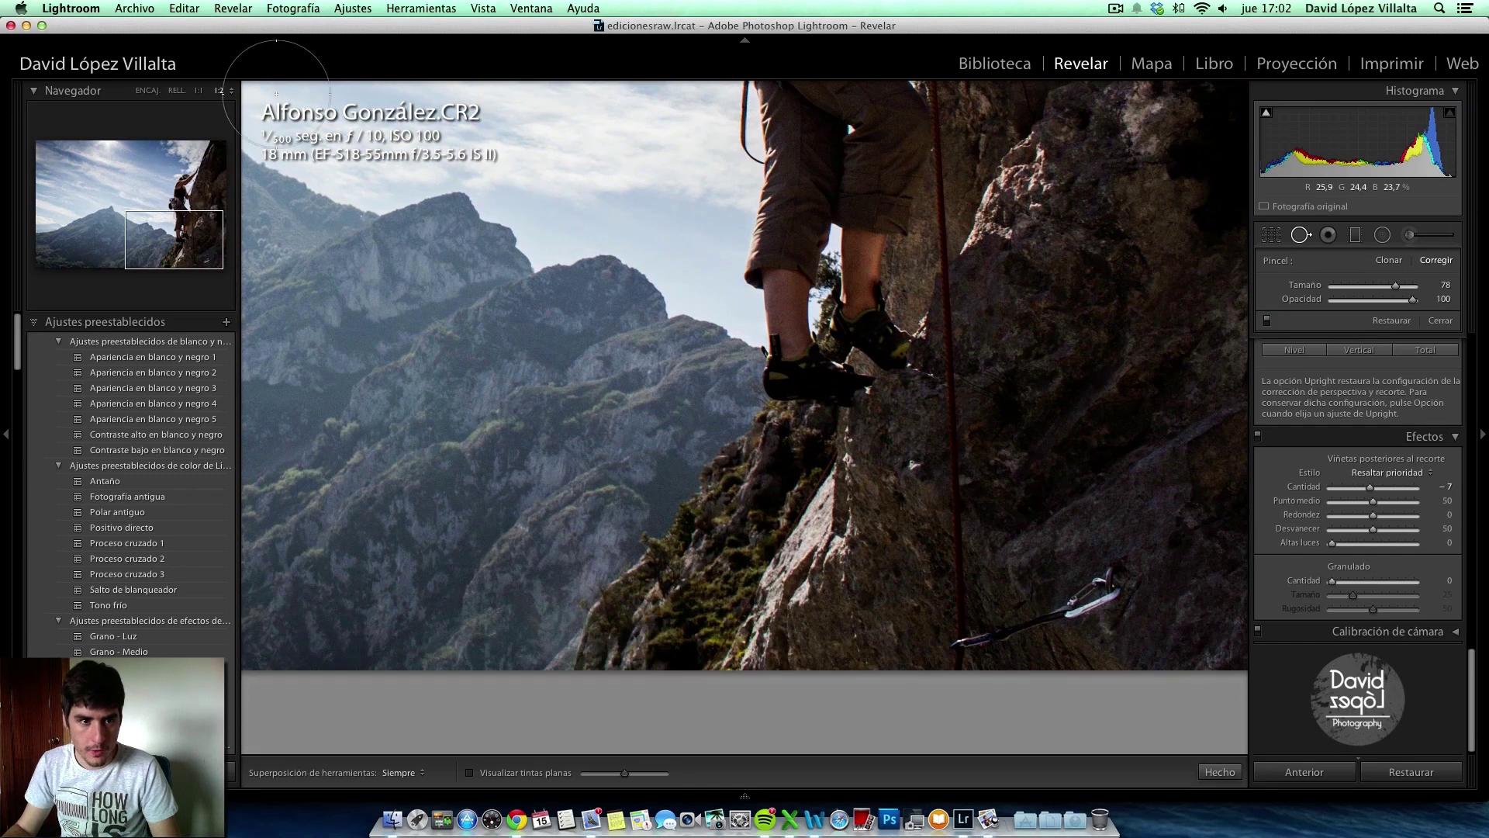
pyautogui.click(199, 90)
pyautogui.moveTo(1056, 583); pyautogui.dragTo(731, 397)
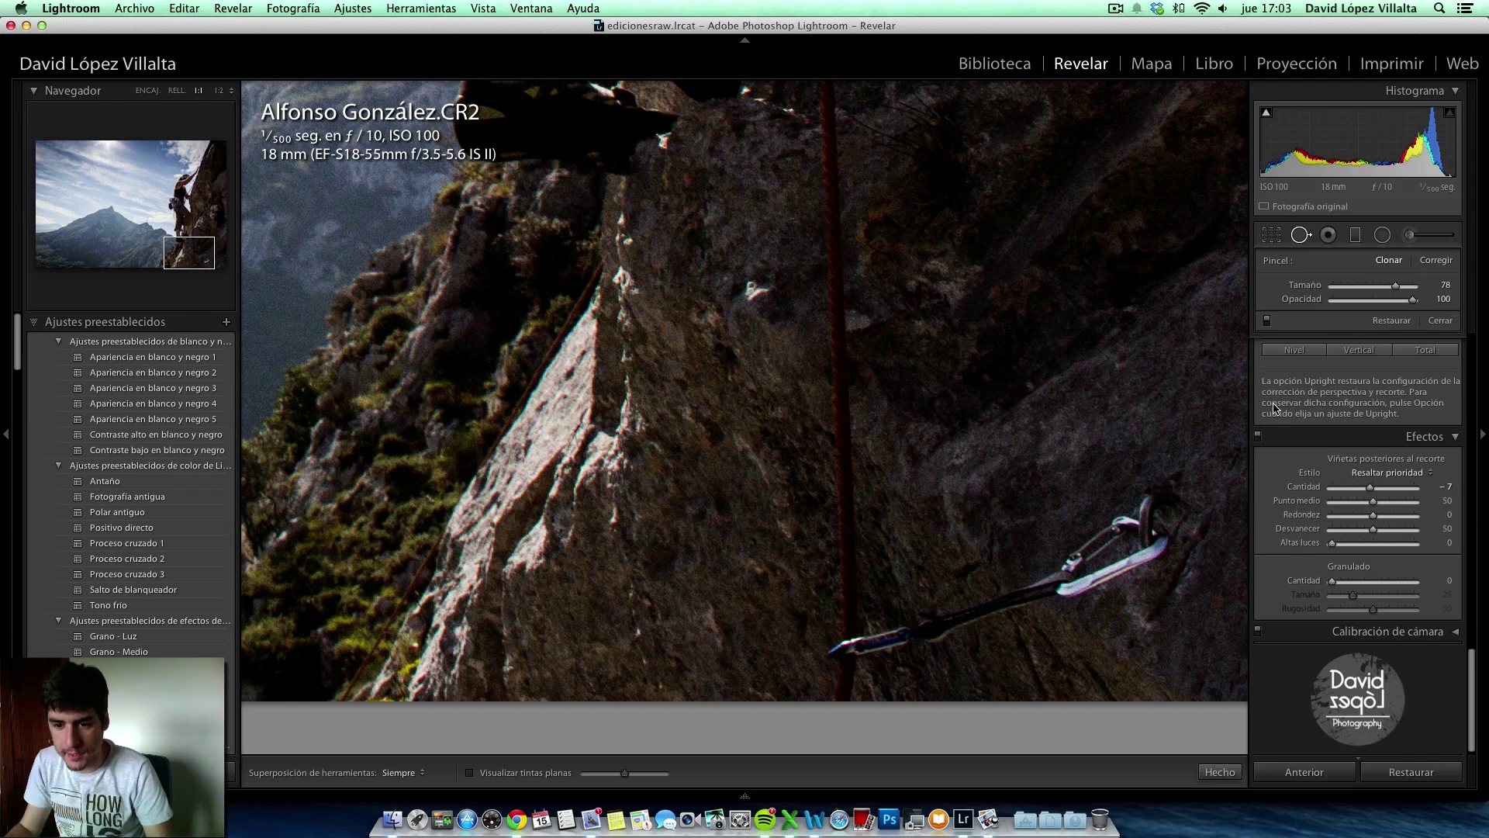
pyautogui.click(1115, 550)
pyautogui.click(1115, 549)
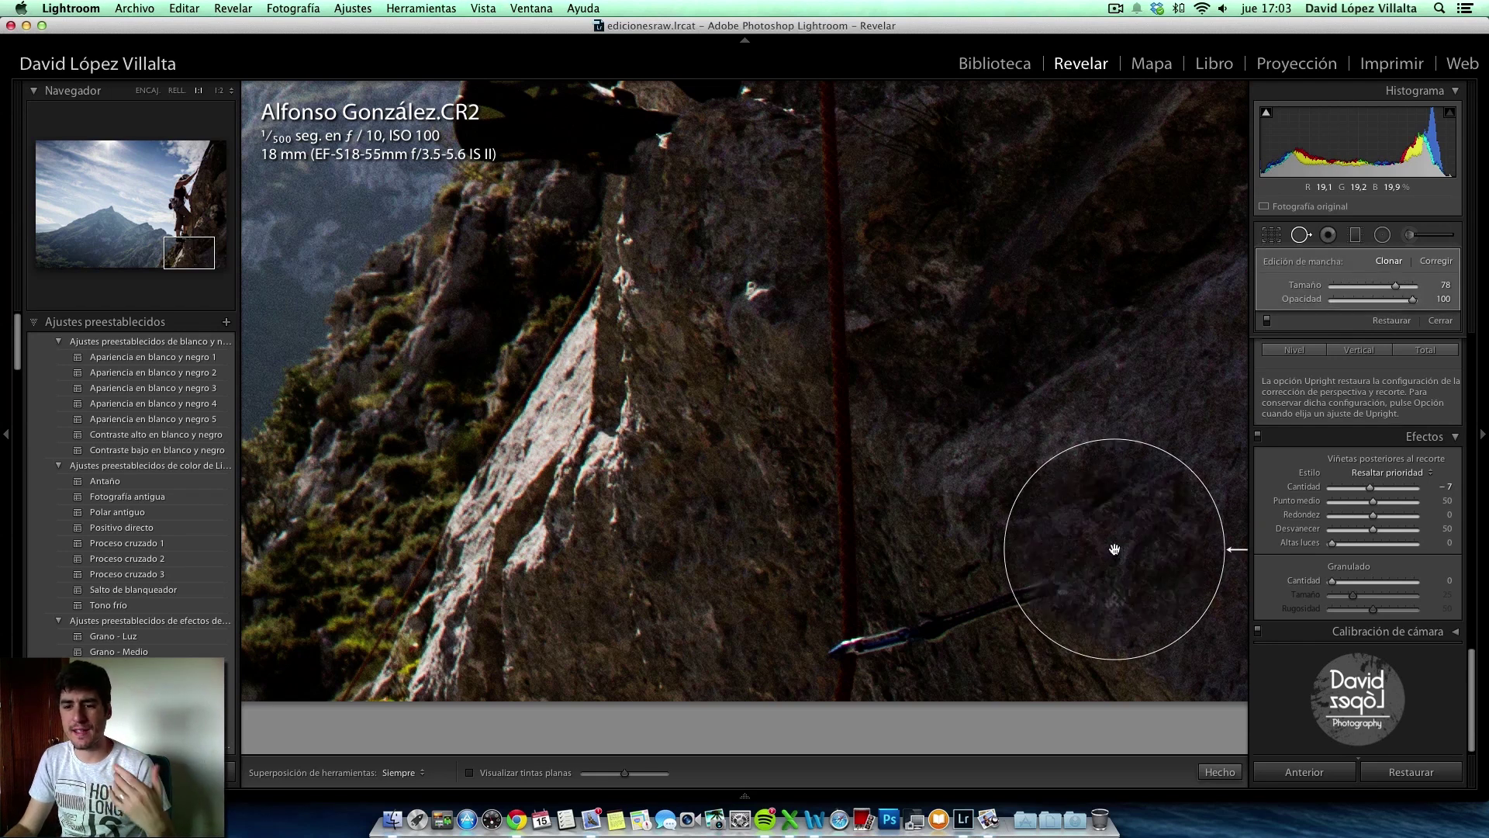
pyautogui.moveTo(992, 598); pyautogui.dragTo(972, 614)
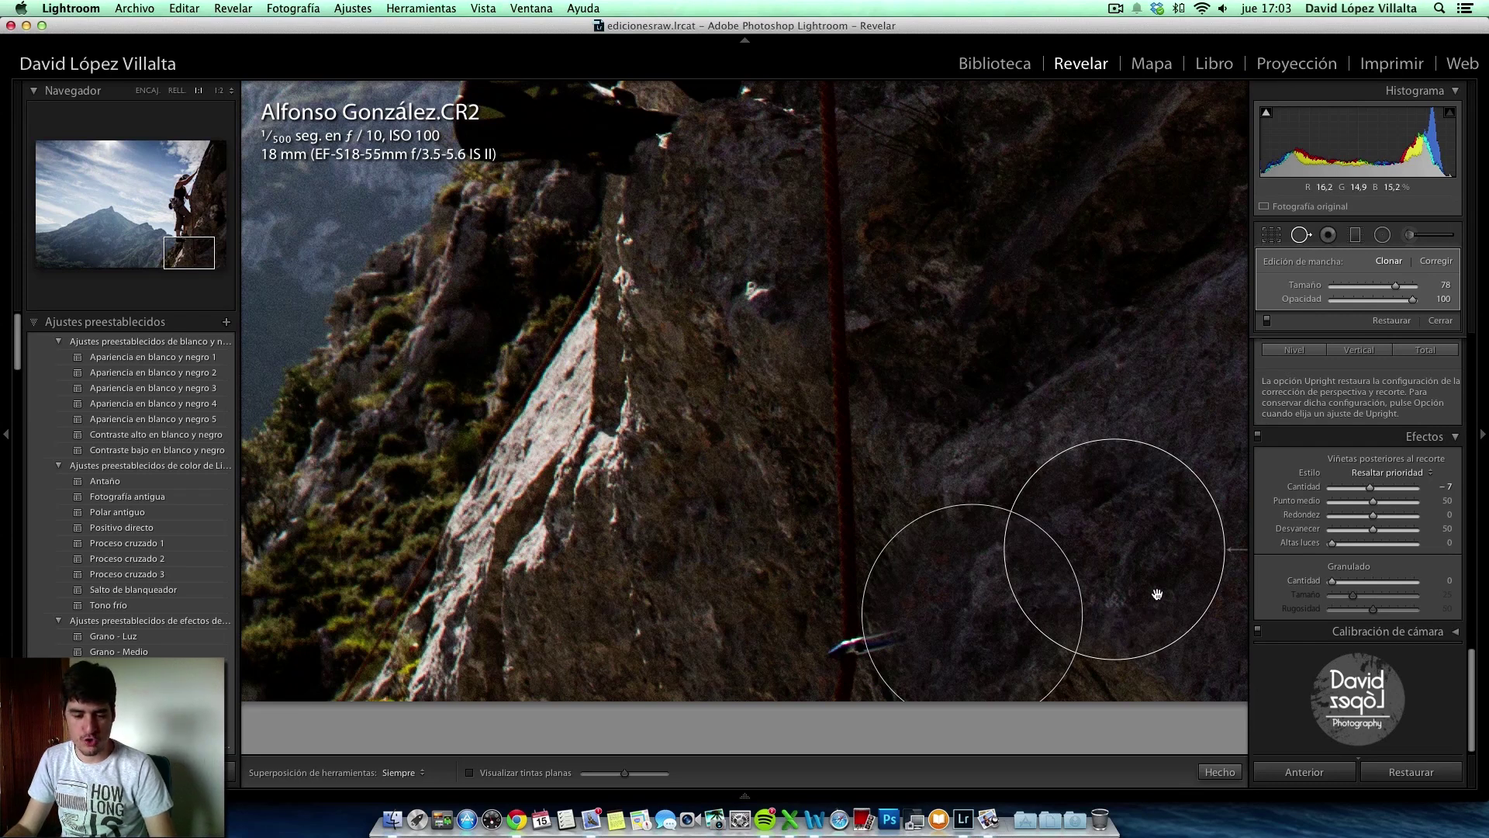
# - Move the lowest clone spot's source to the rock face higher up and close the spot removal tool
pyautogui.press('z')
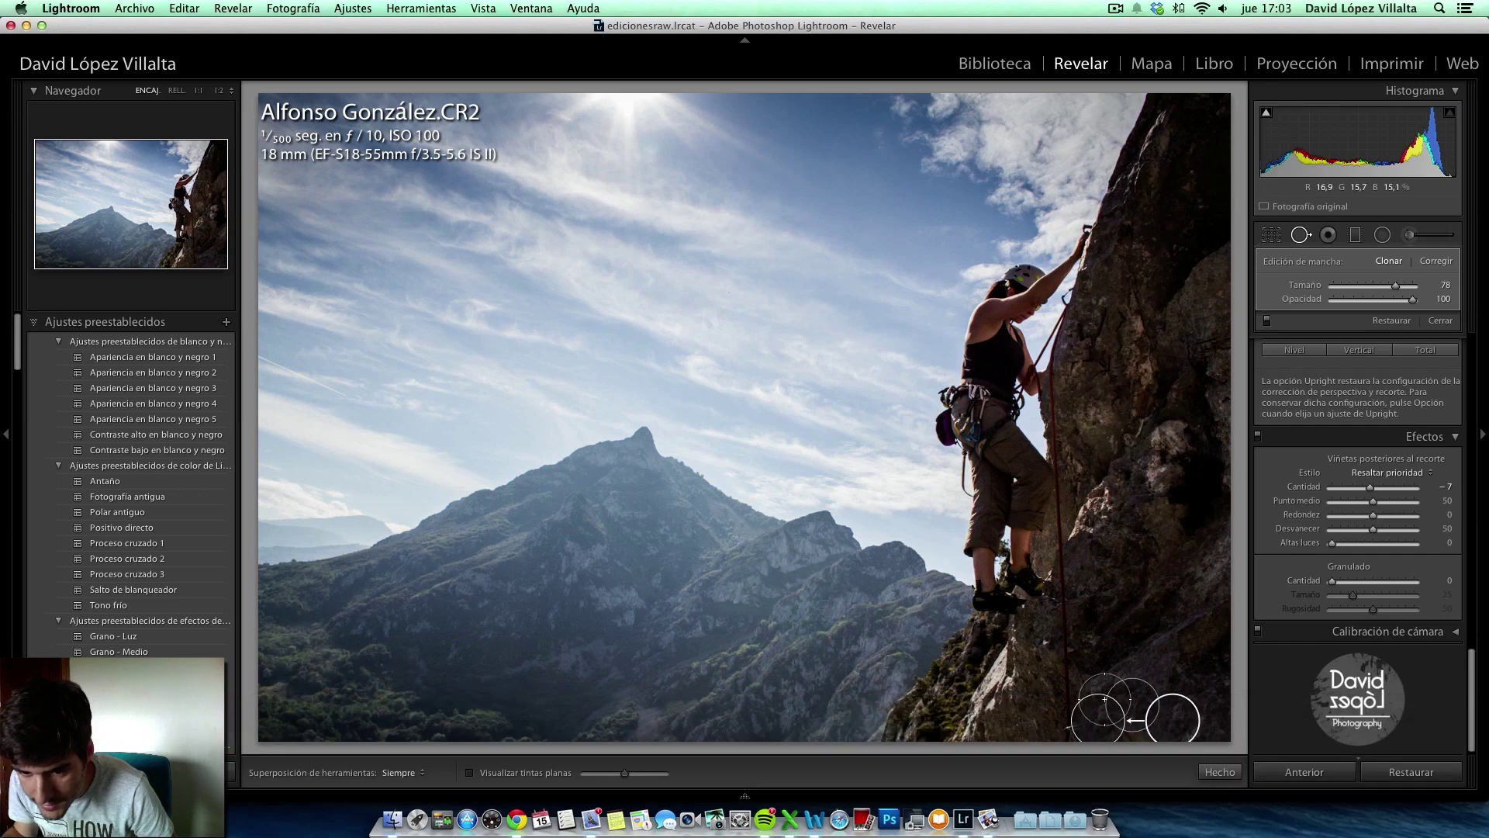
pyautogui.moveTo(1172, 715); pyautogui.dragTo(1193, 567)
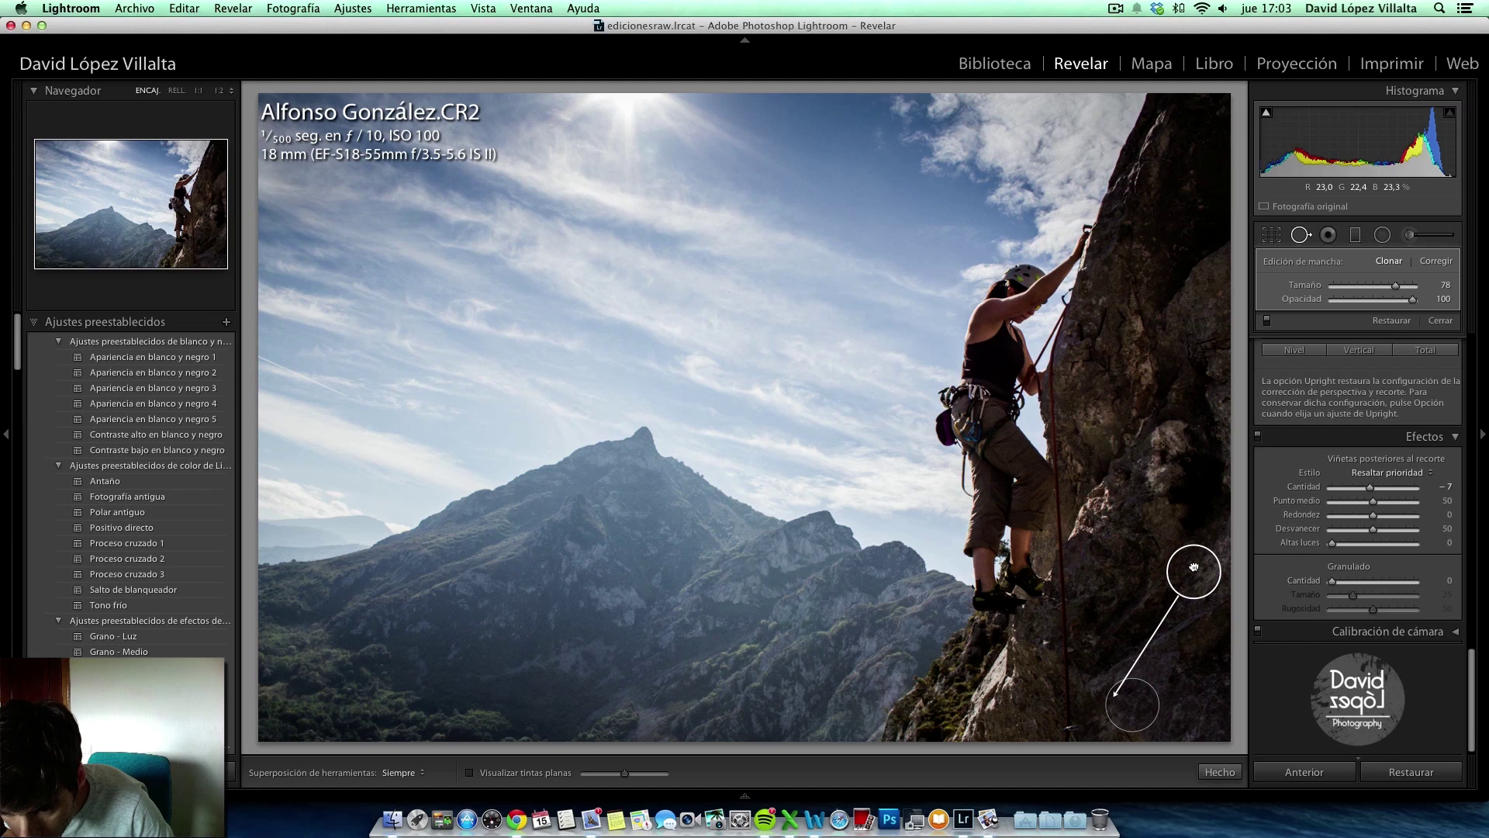
pyautogui.click(1302, 236)
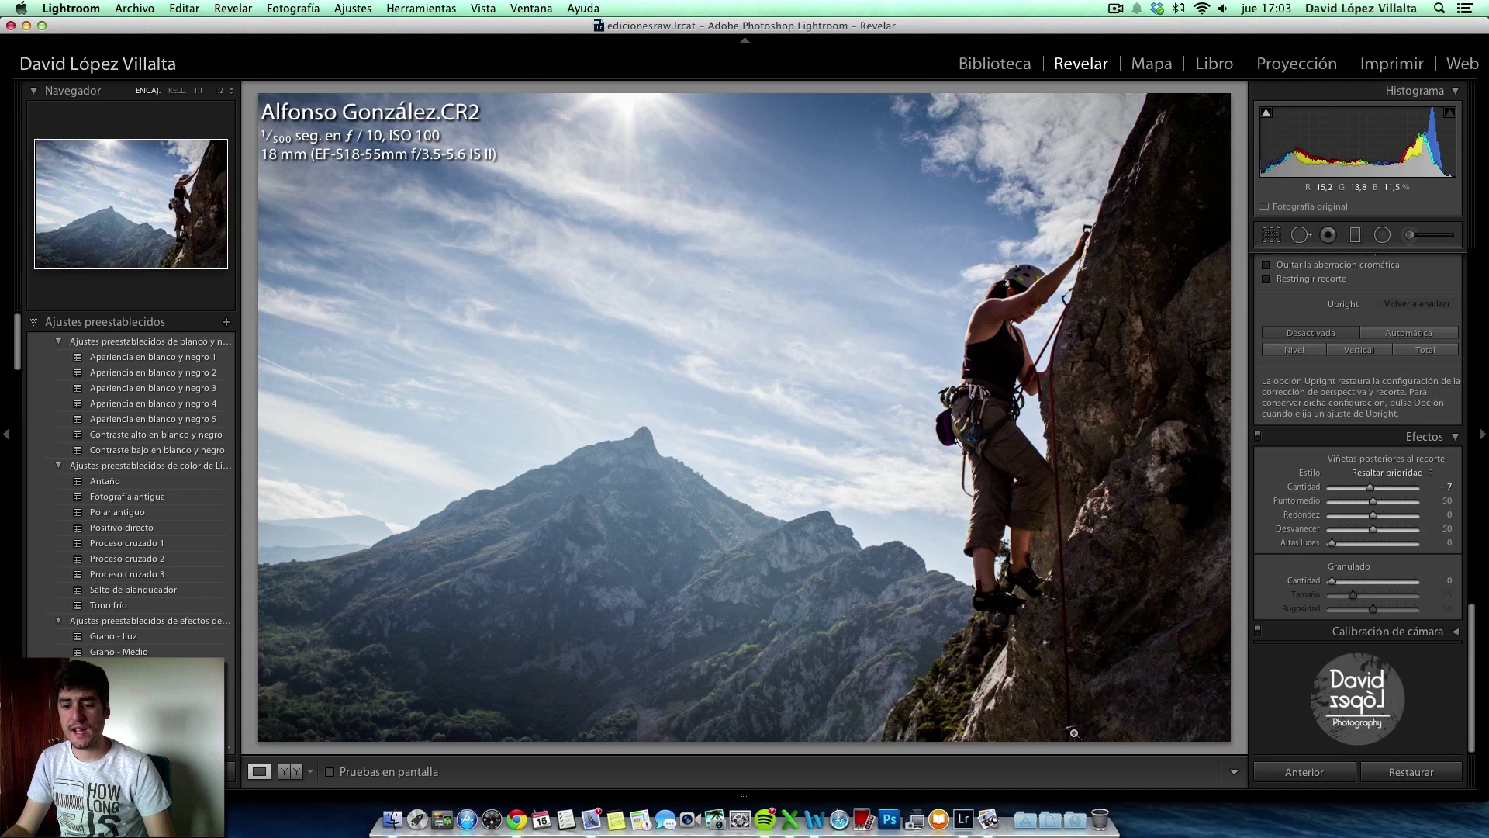
# - Enlarge the clone spot beside the rope's lower end to size 79, close spot removal and return to the whole photo
pyautogui.click(1074, 732)
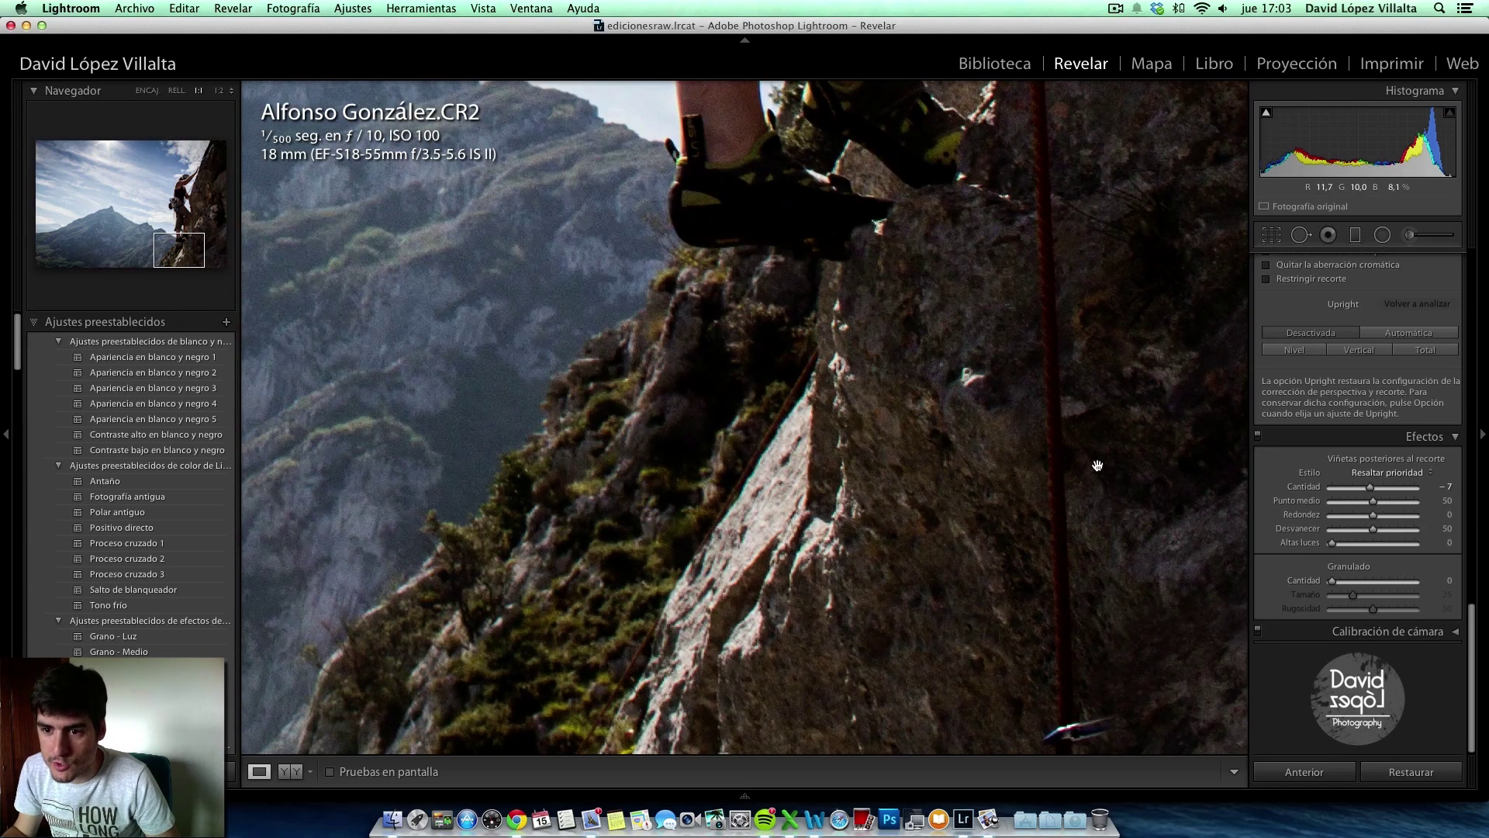
pyautogui.press('q')
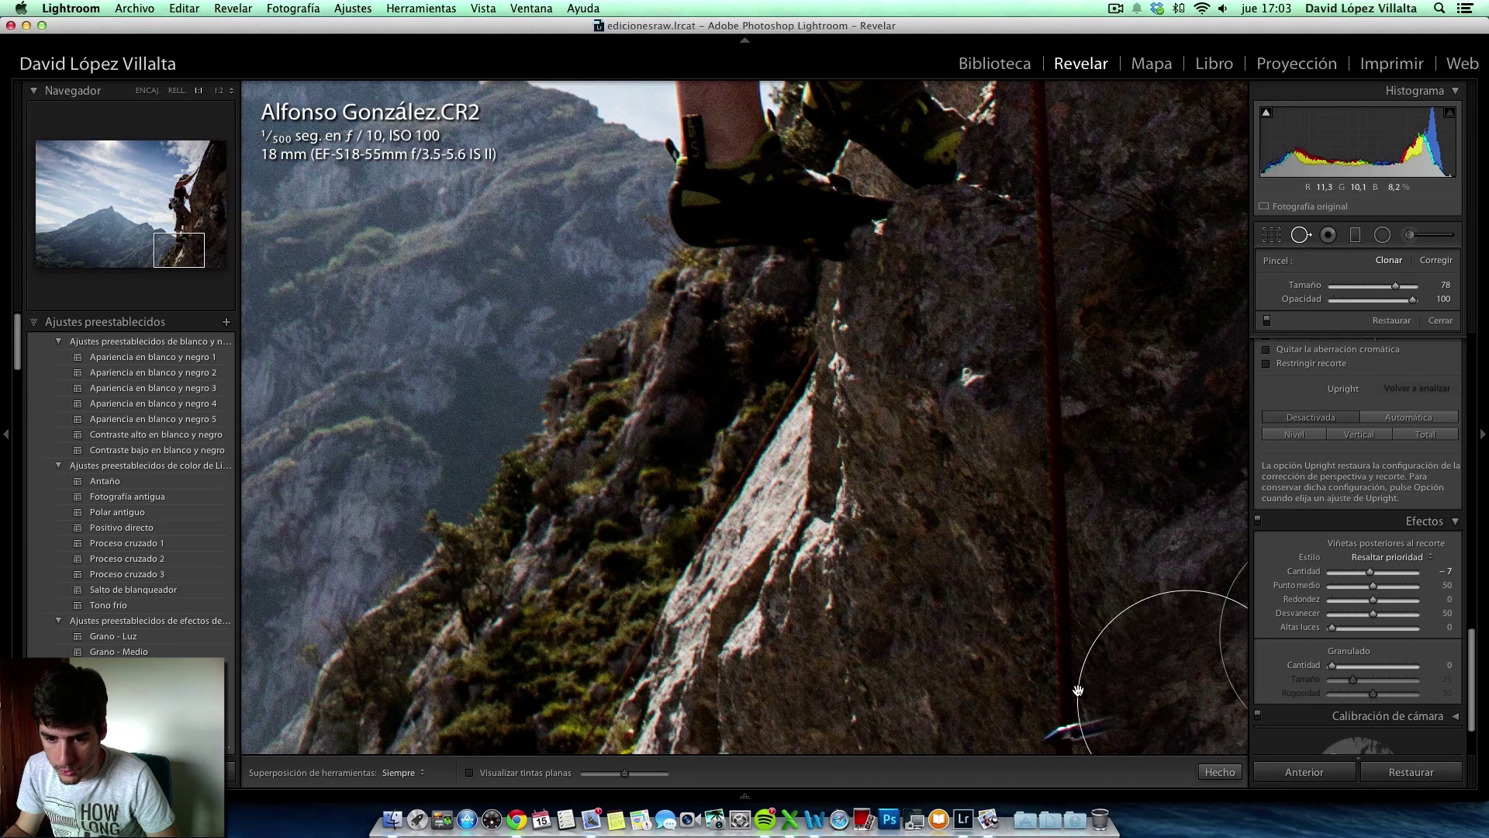
pyautogui.click(1073, 683)
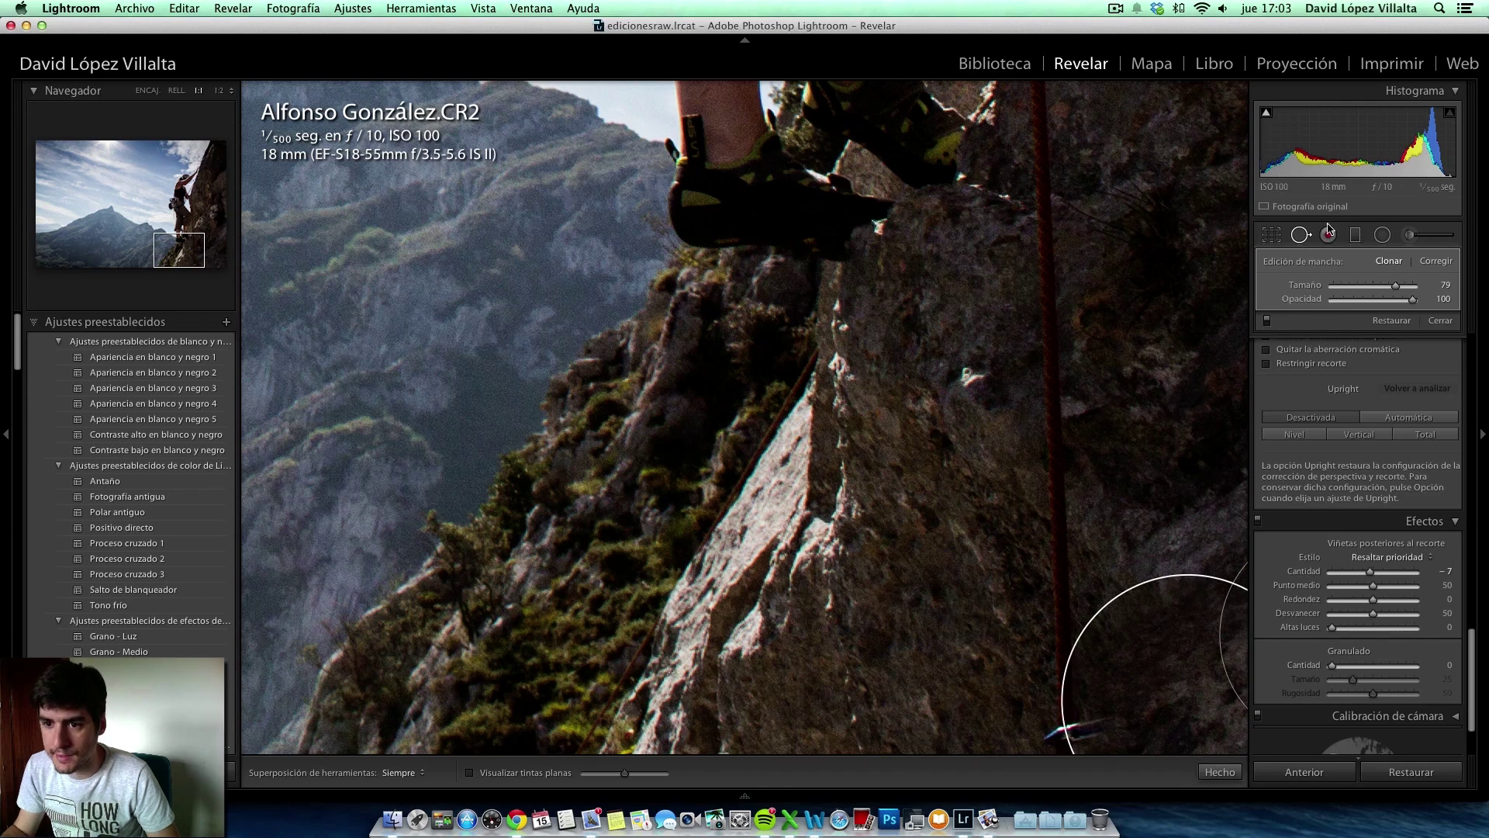
pyautogui.click(1306, 237)
pyautogui.click(1109, 714)
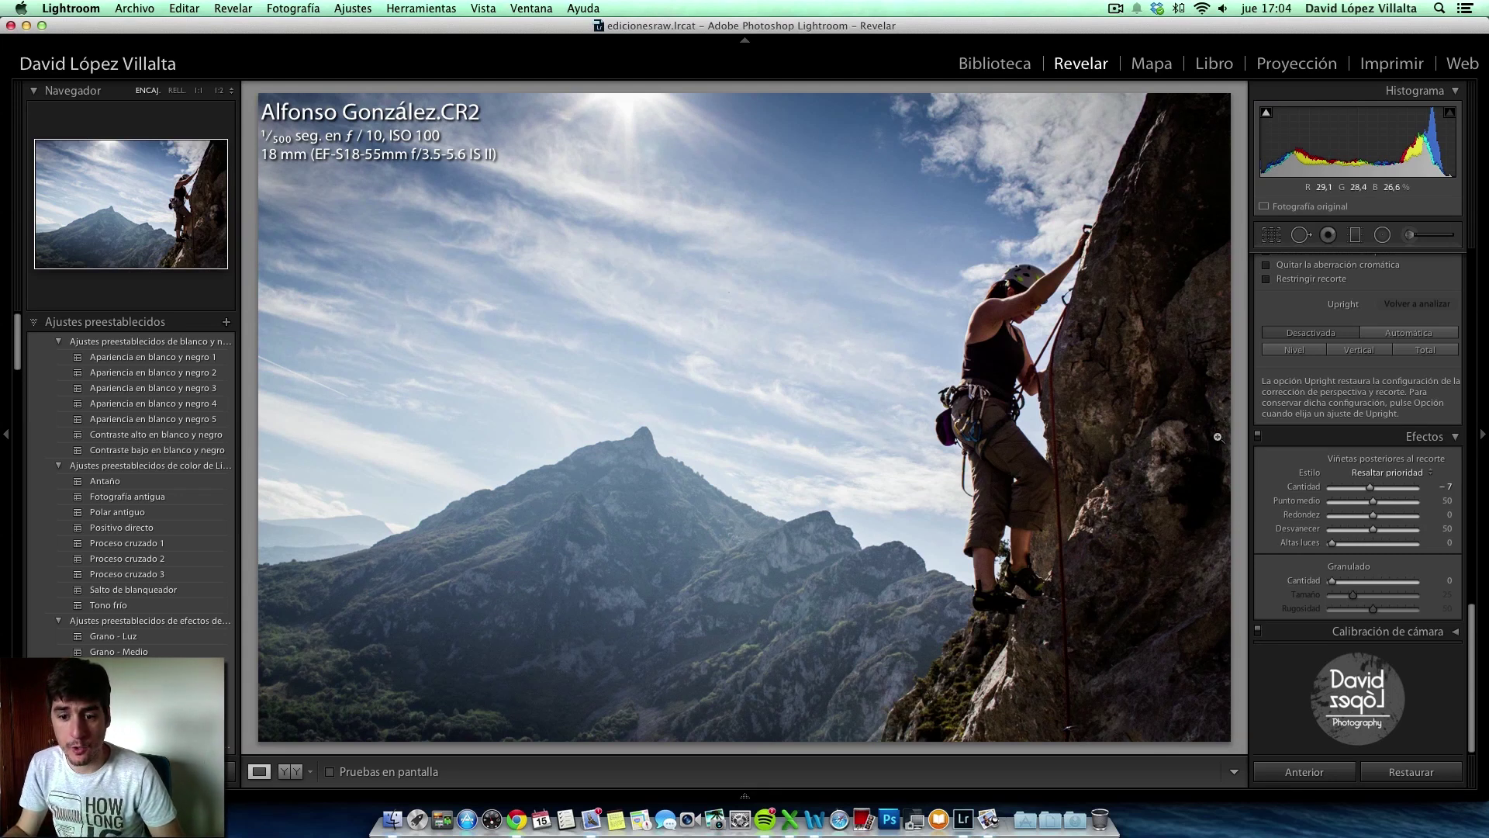
# - Set the shadows to +57 and switch to the Library module
pyautogui.scroll(10, 1413, 476)
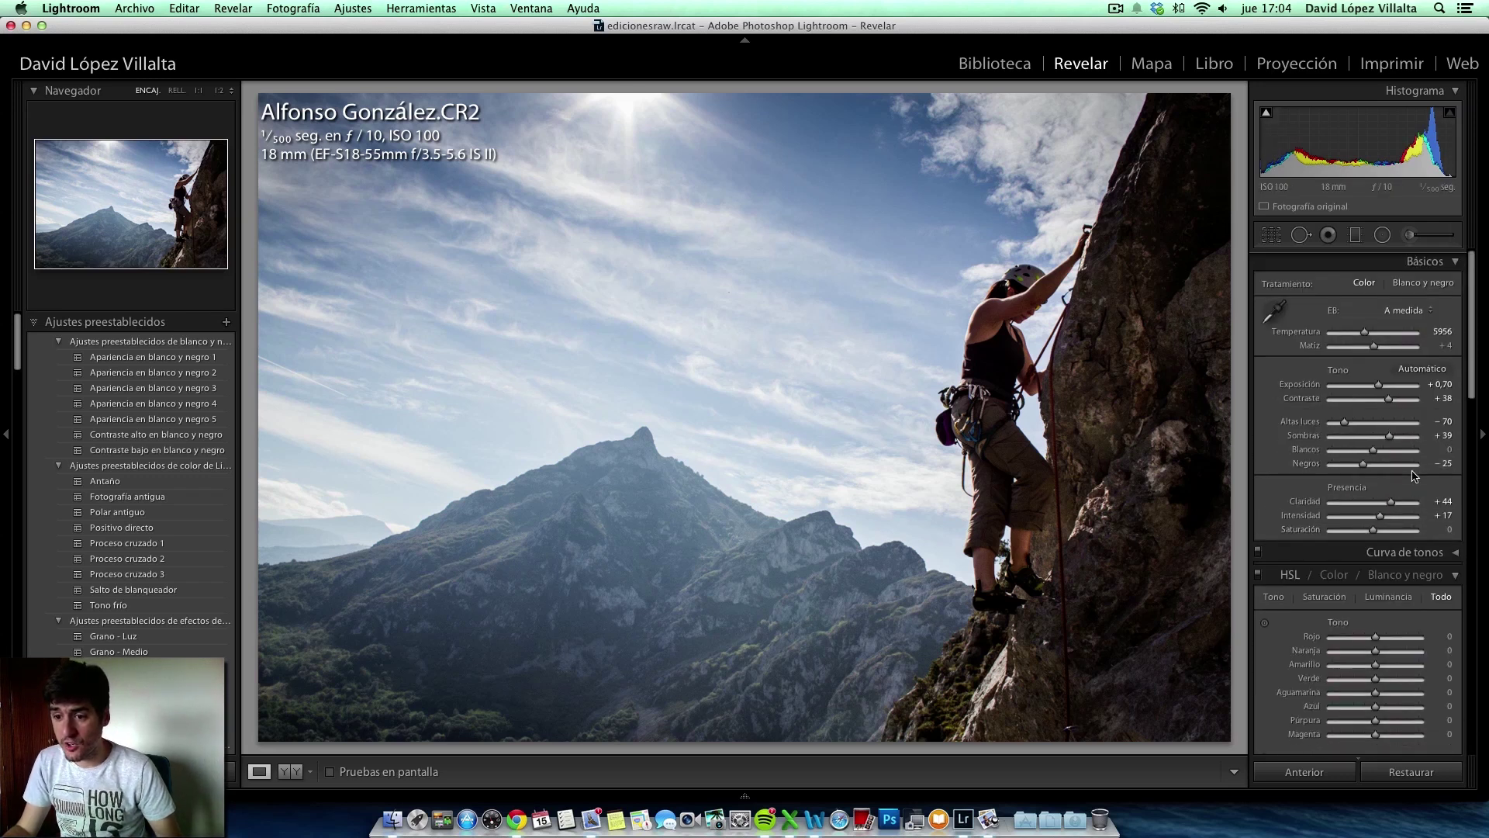
pyautogui.moveTo(1395, 439); pyautogui.dragTo(1399, 439)
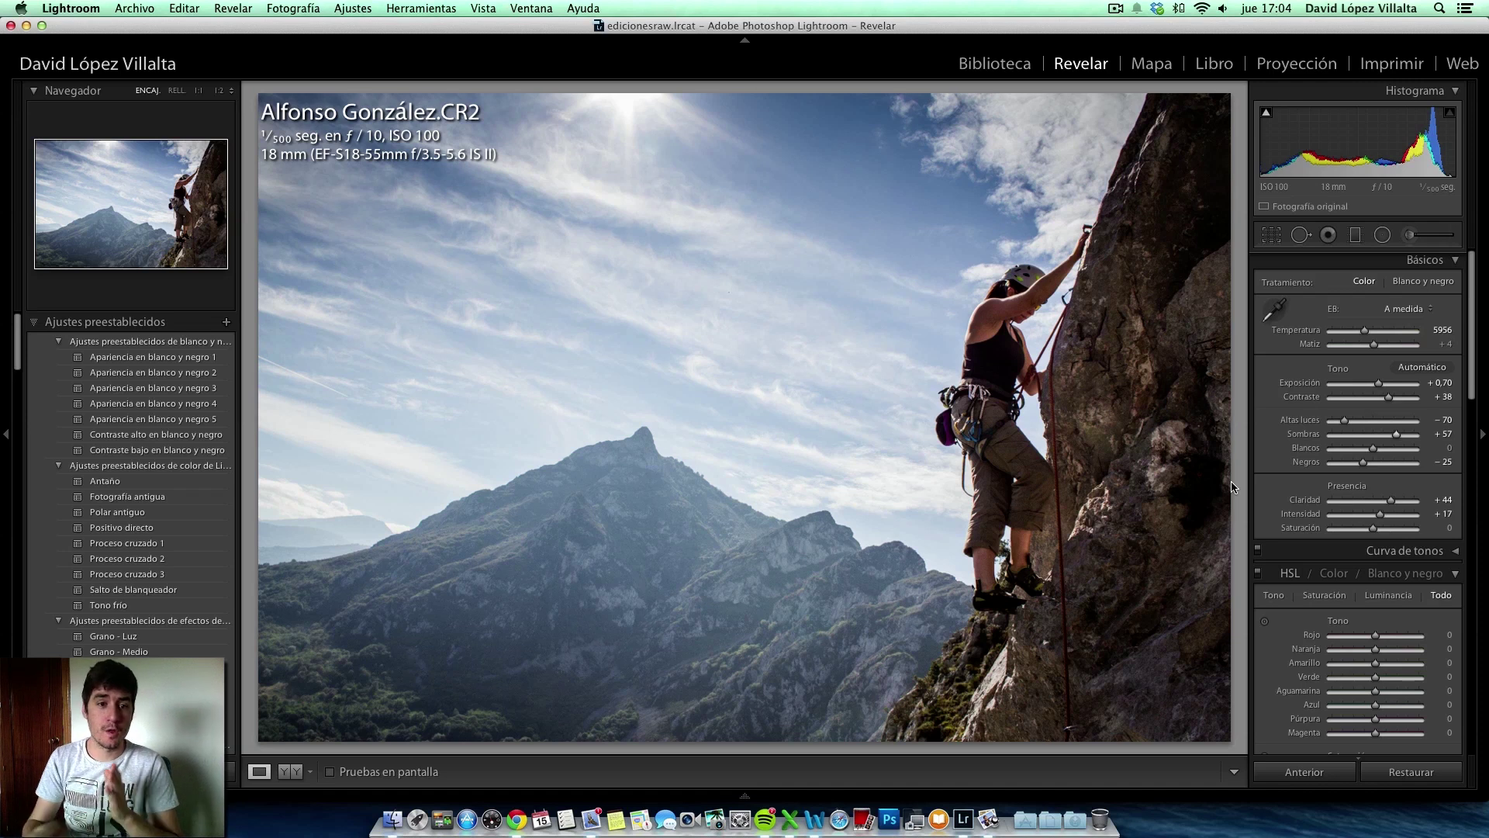
pyautogui.click(996, 65)
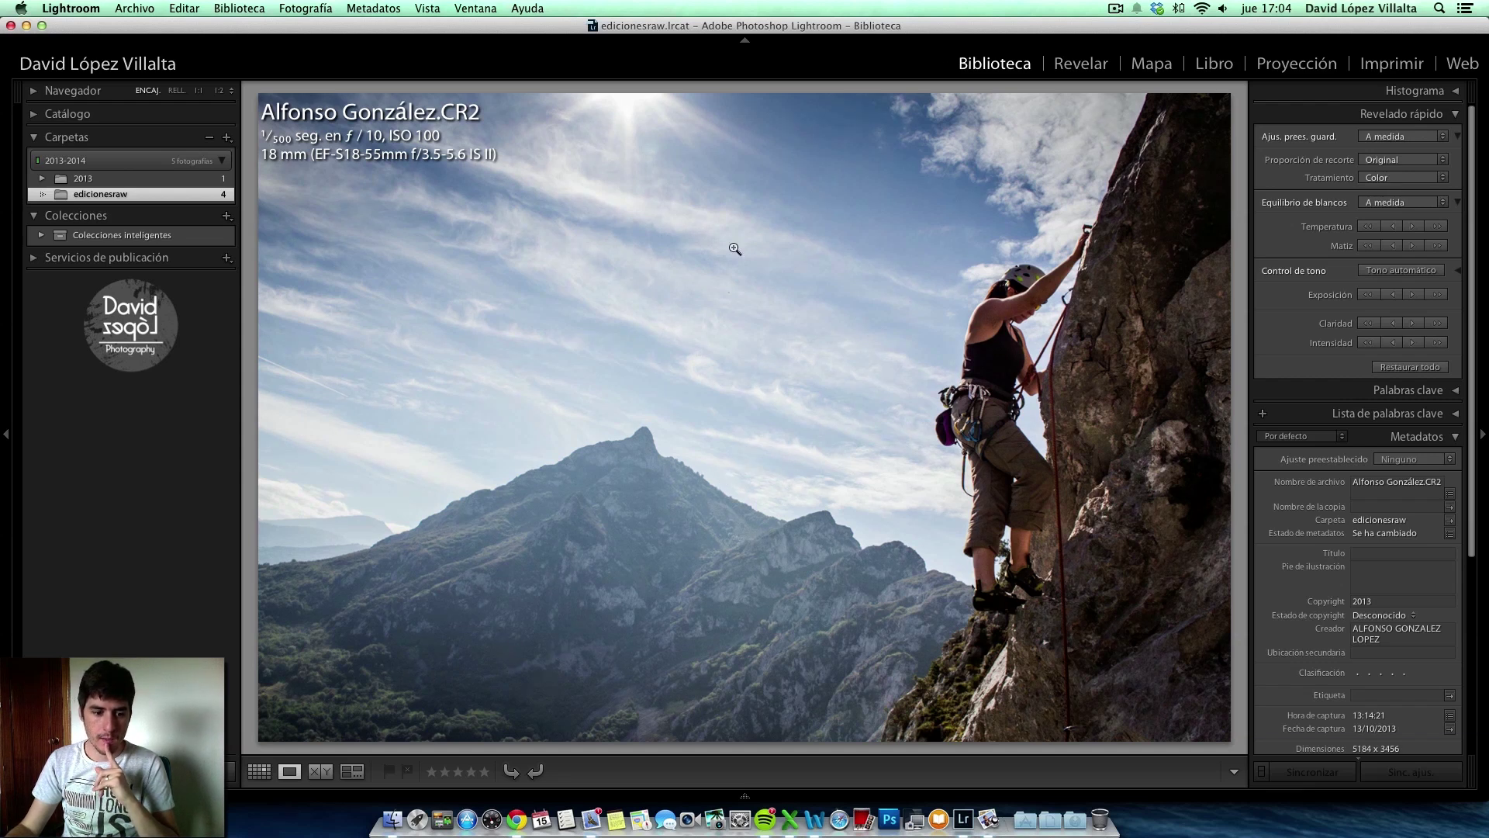
# - Open the sunset silhouette photo _MG_2277.CR2 from the library grid in single-photo view
pyautogui.click(259, 771)
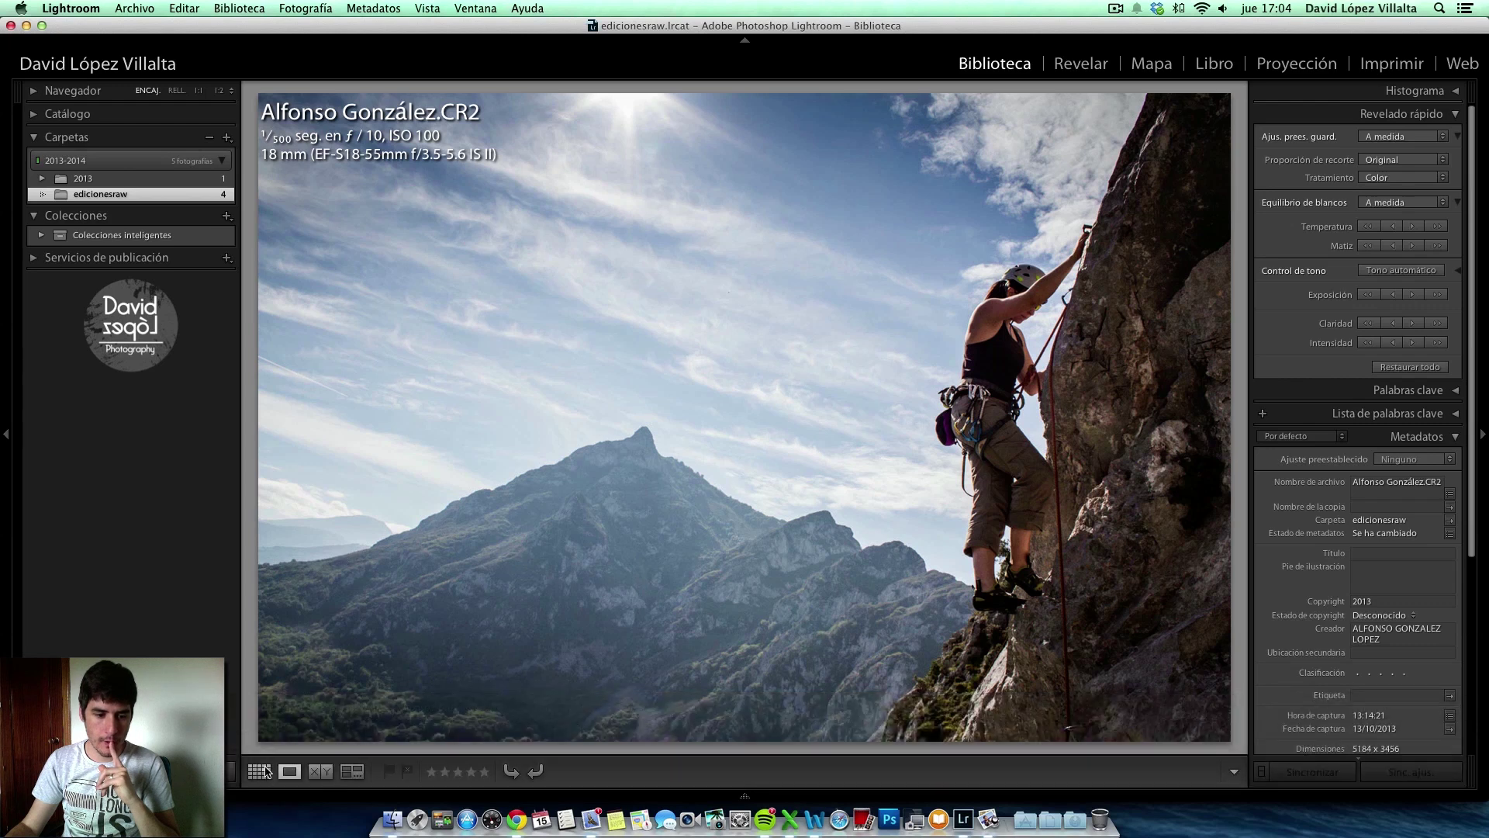
pyautogui.doubleClick(810, 179)
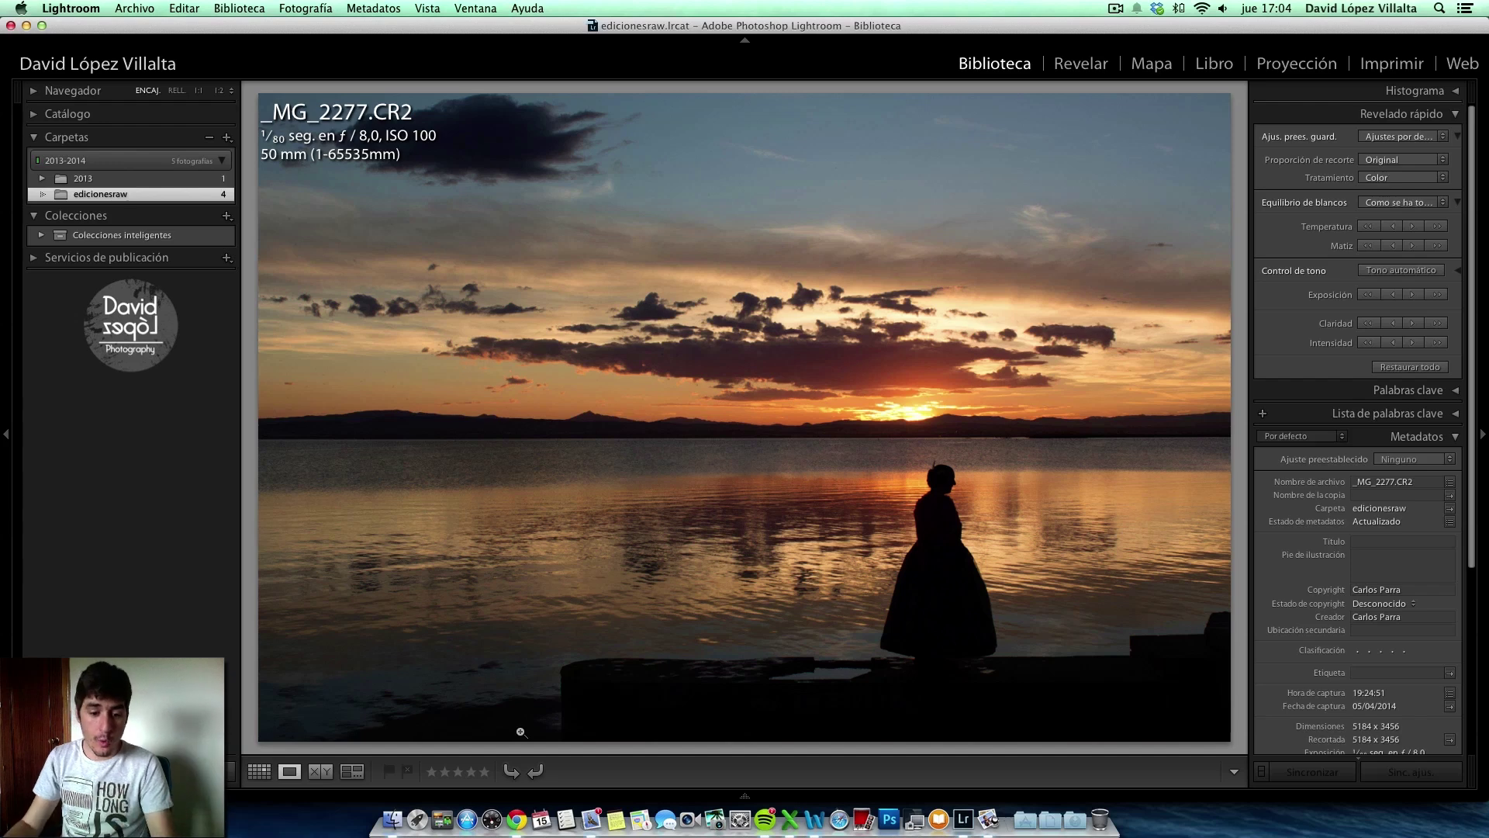
# - Switch to Chrome and open the Edición RAW 014 topic in the forum's Ediciones RAW section
pyautogui.click(512, 810)
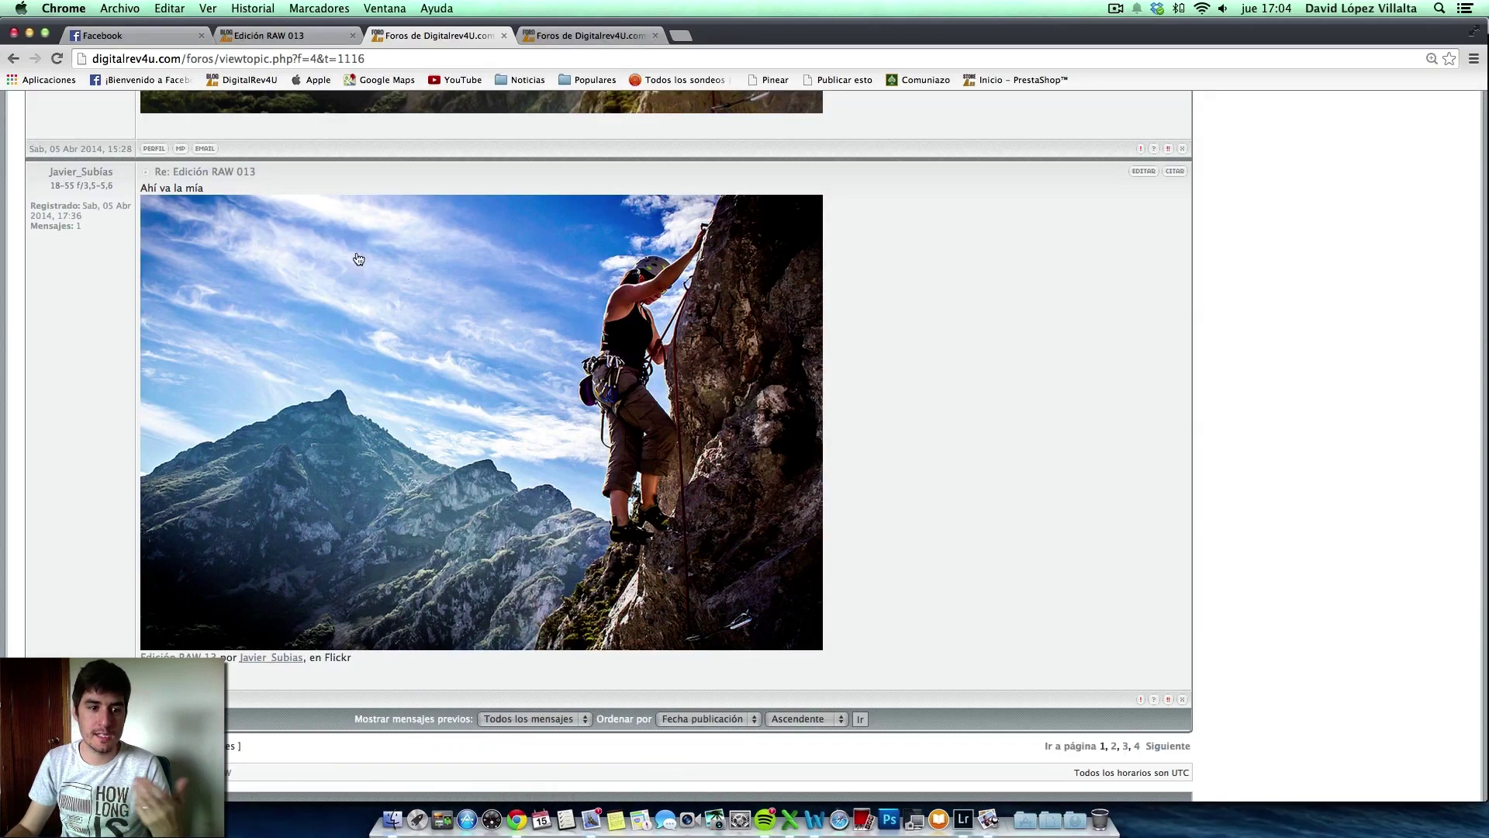
pyautogui.scroll(-5, 356, 256)
pyautogui.press('super+r')
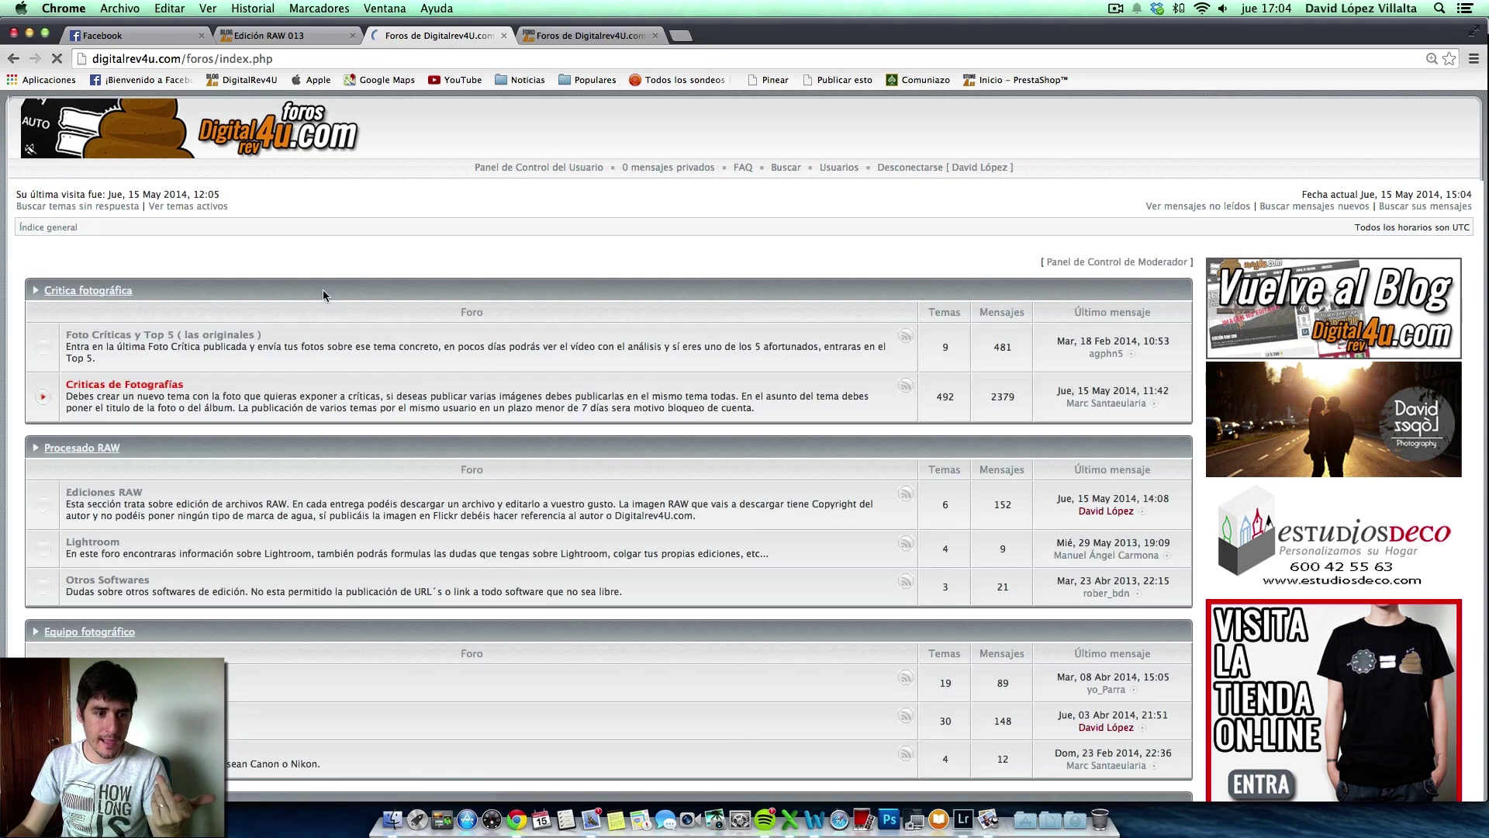
pyautogui.click(124, 492)
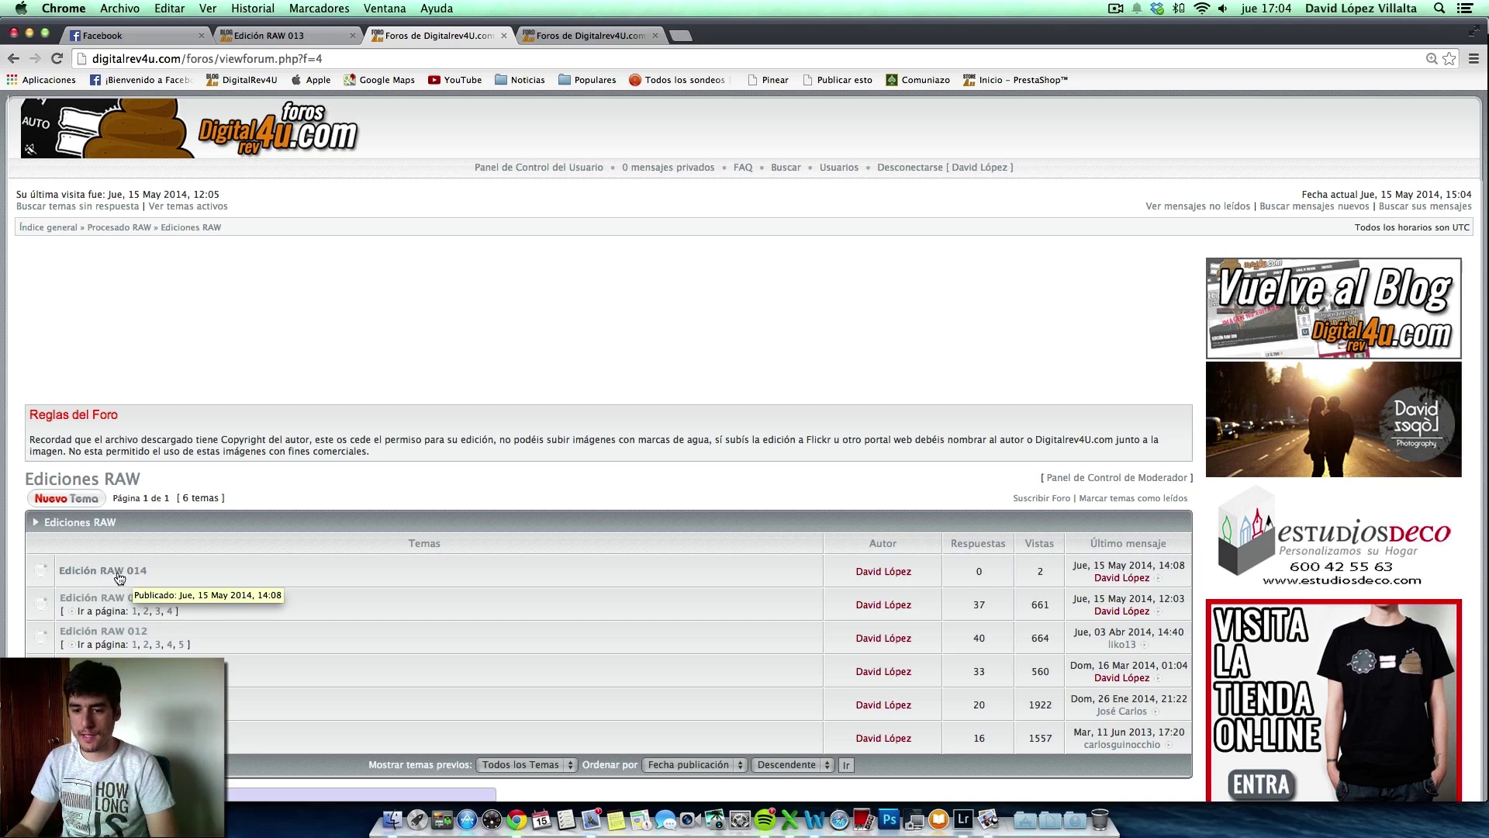
pyautogui.scroll(-1, 171, 621)
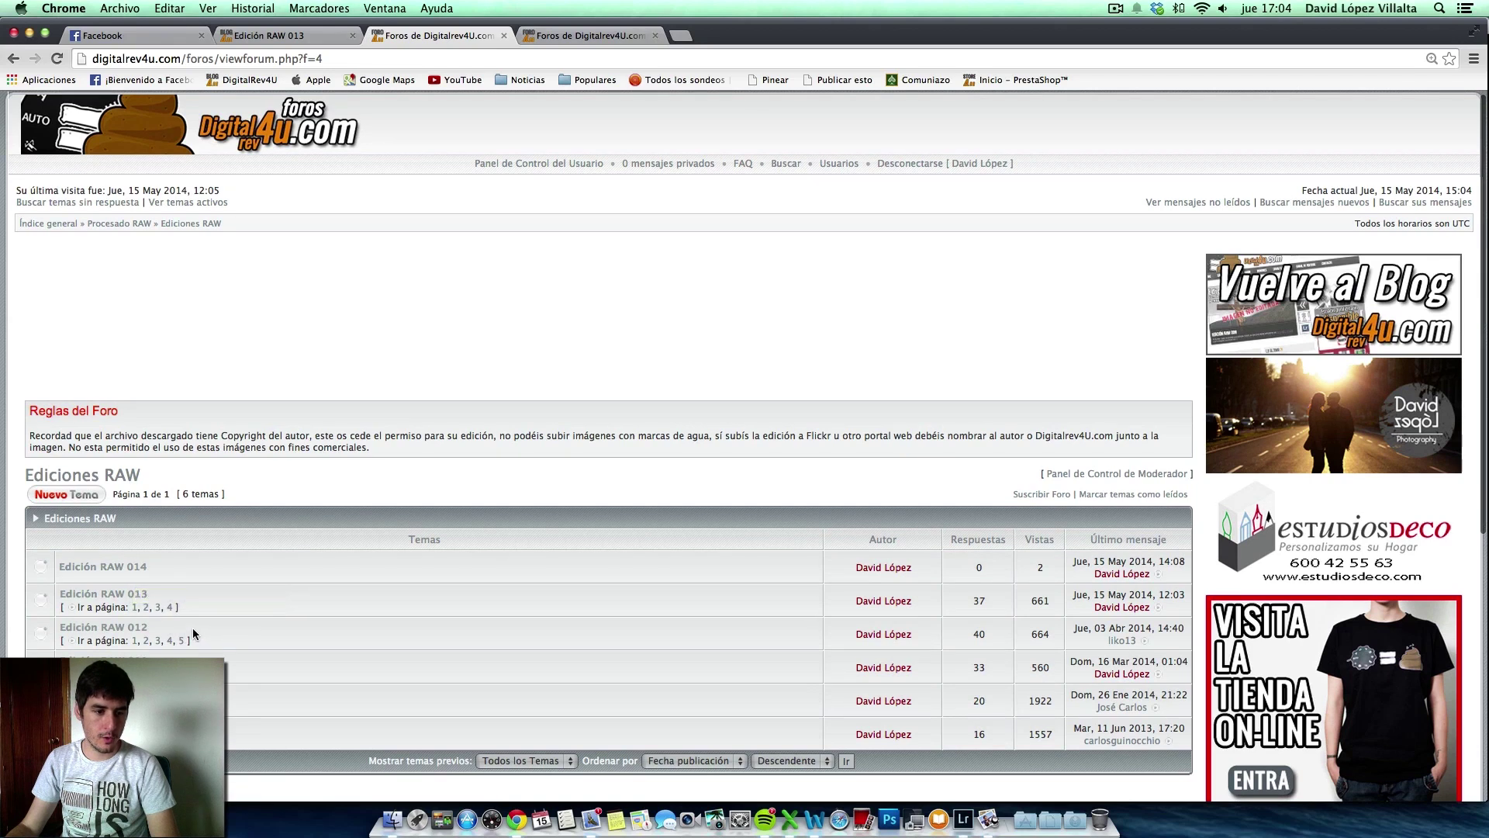
pyautogui.click(135, 570)
pyautogui.scroll(-3, 276, 666)
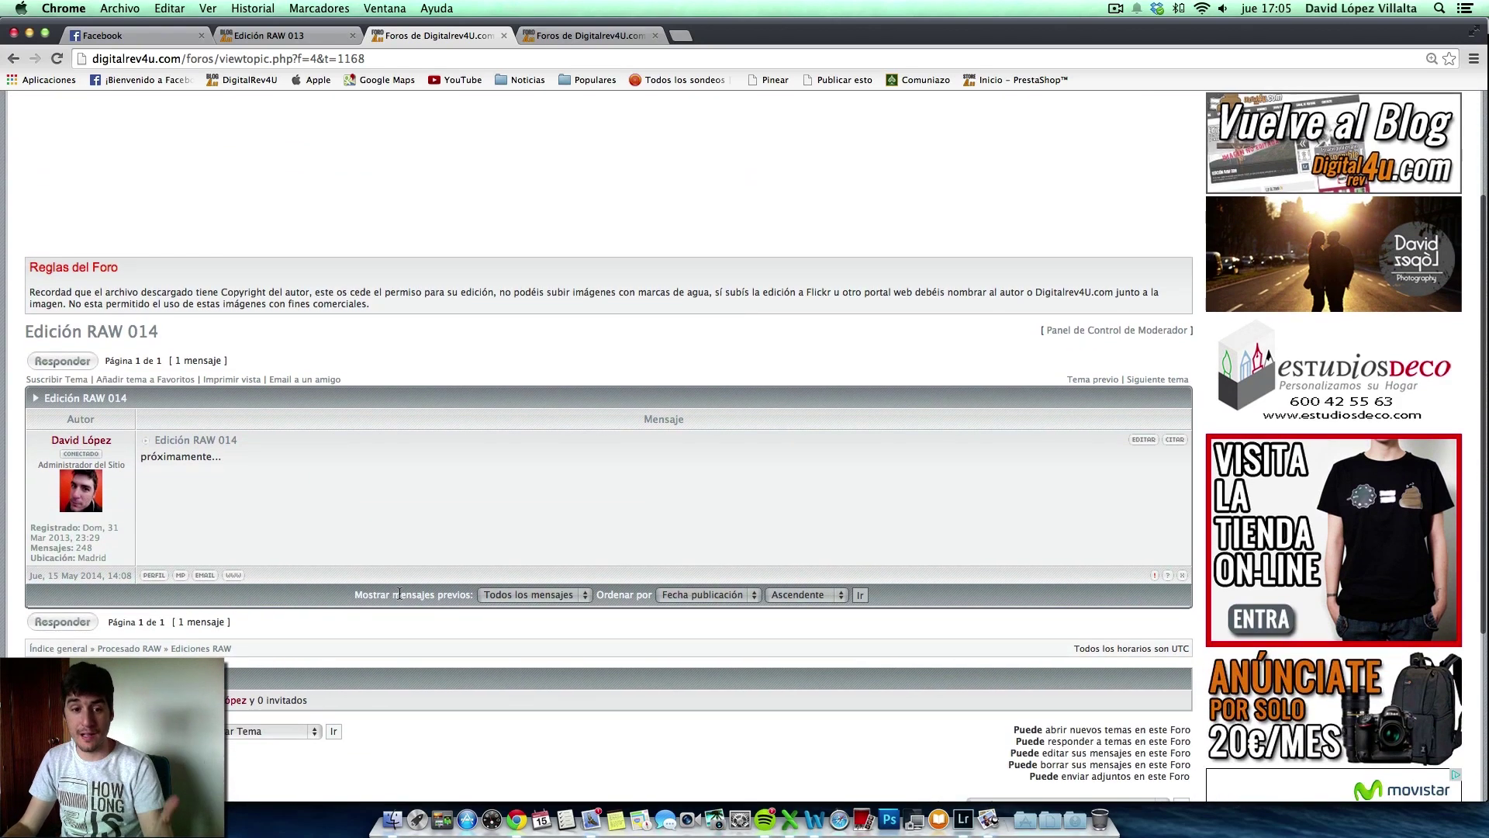
pyautogui.scroll(3, 396, 589)
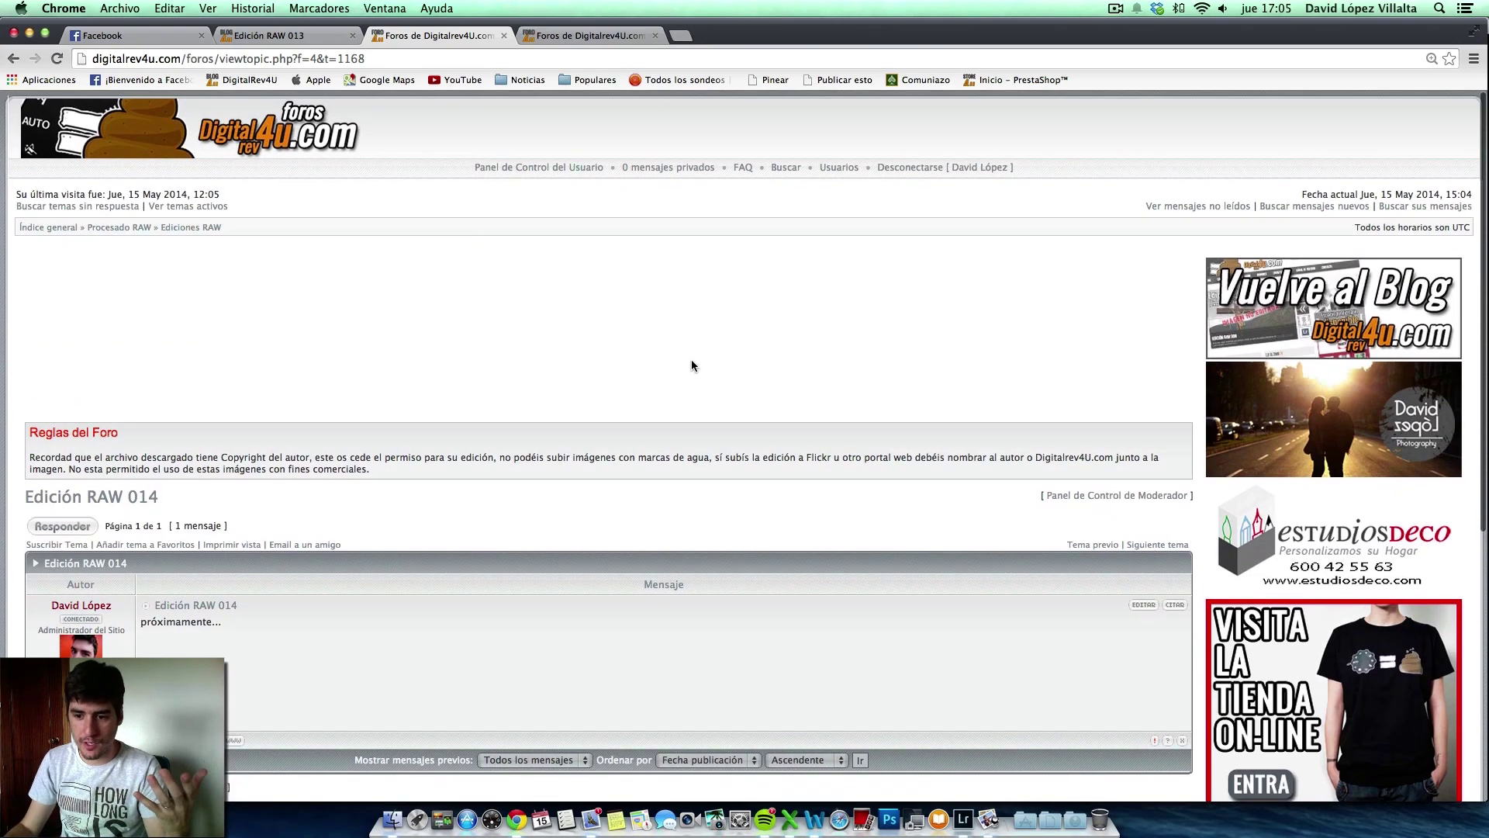
pyautogui.scroll(-5, 691, 360)
pyautogui.scroll(-5, 957, 379)
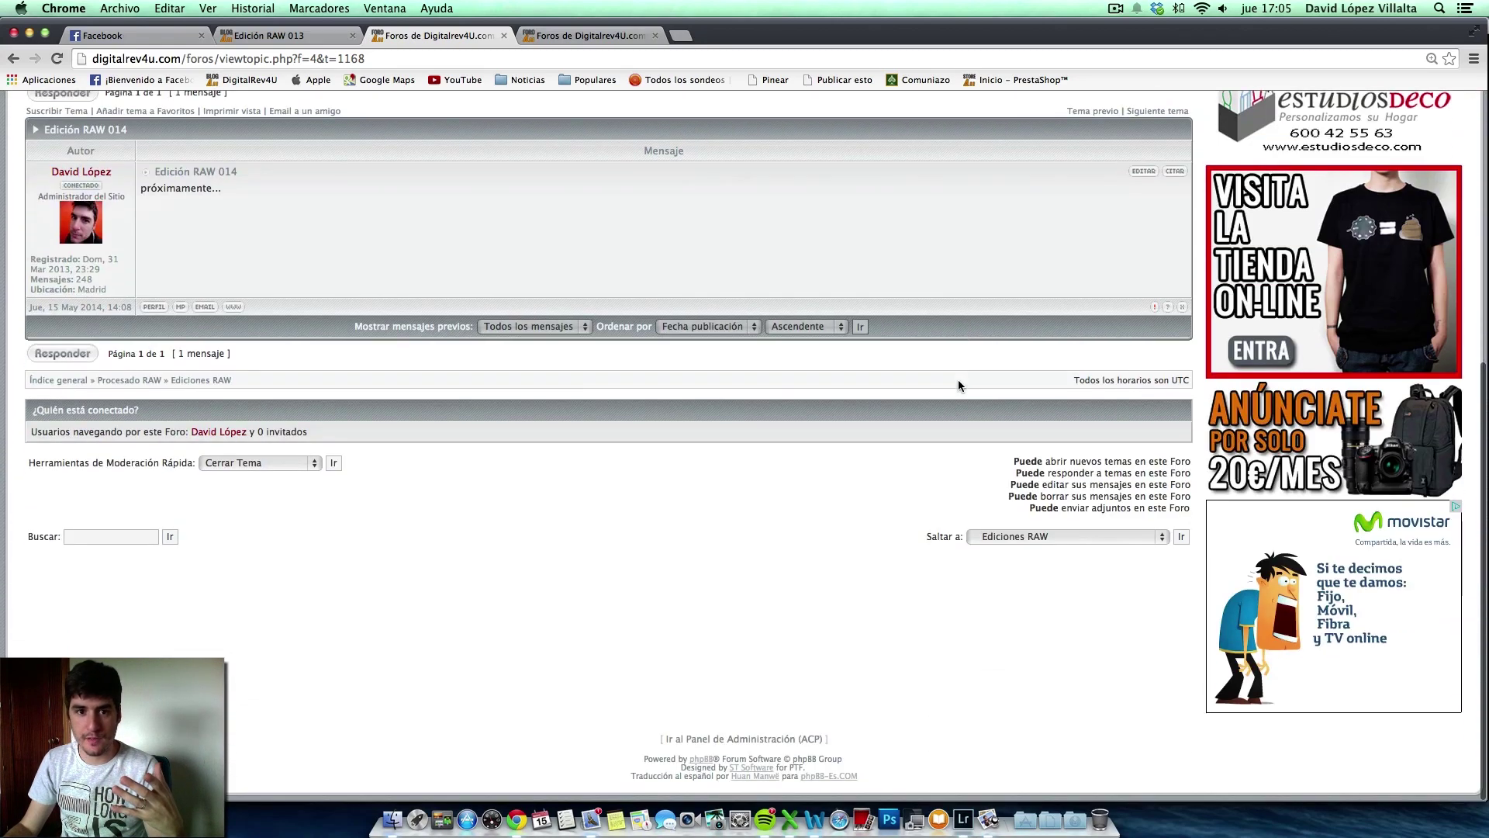
pyautogui.scroll(8, 957, 379)
pyautogui.scroll(-8, 957, 379)
pyautogui.scroll(10, 957, 380)
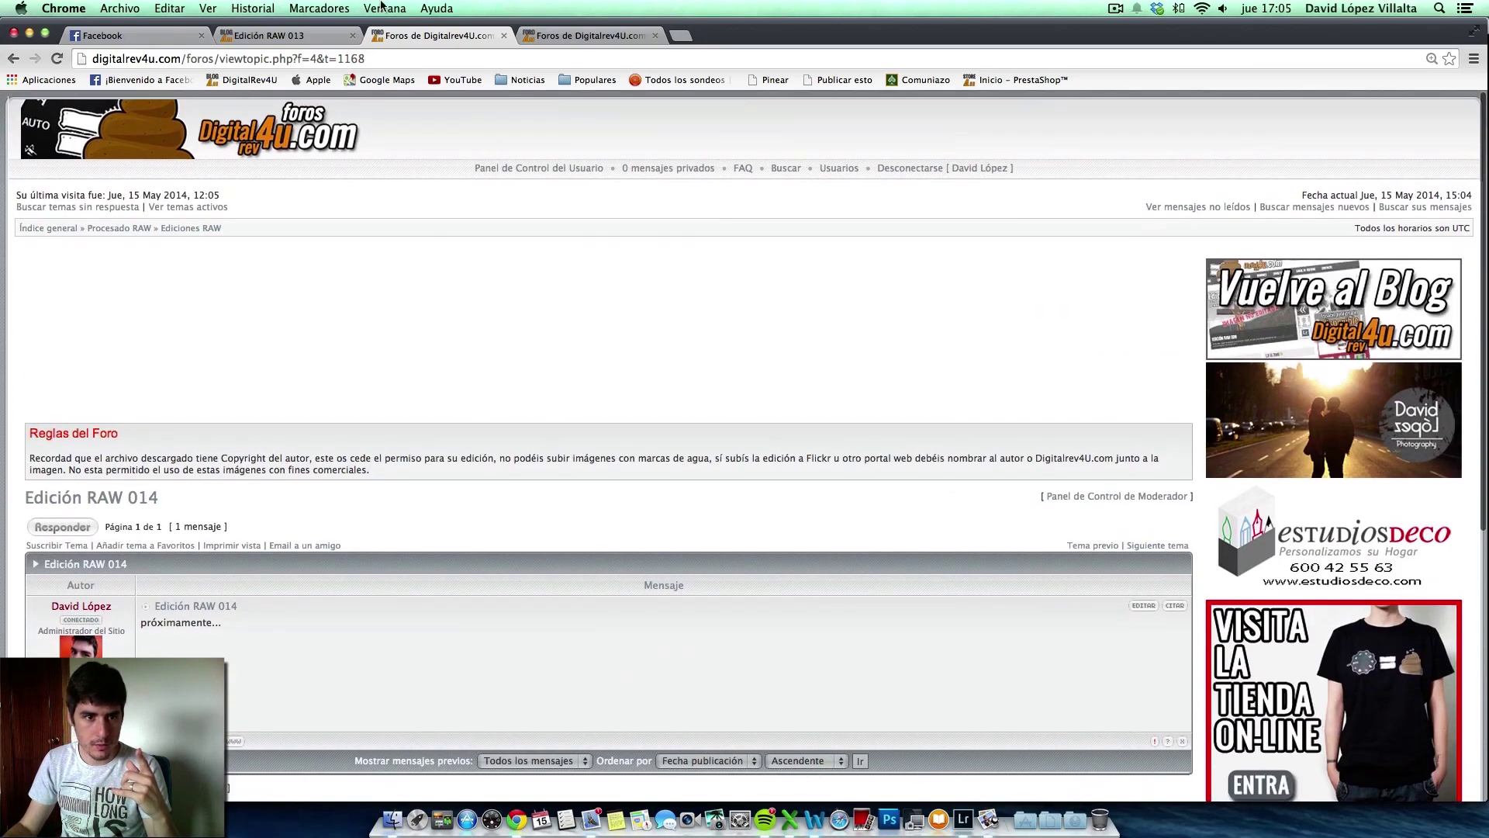
# - Open the owl photo in Flickr from the group gallery on the Edición RAW 013 blog page
pyautogui.hotkey('ctrl', 'shift', 'Tab')
pyautogui.scroll(-20, 1223, 446)
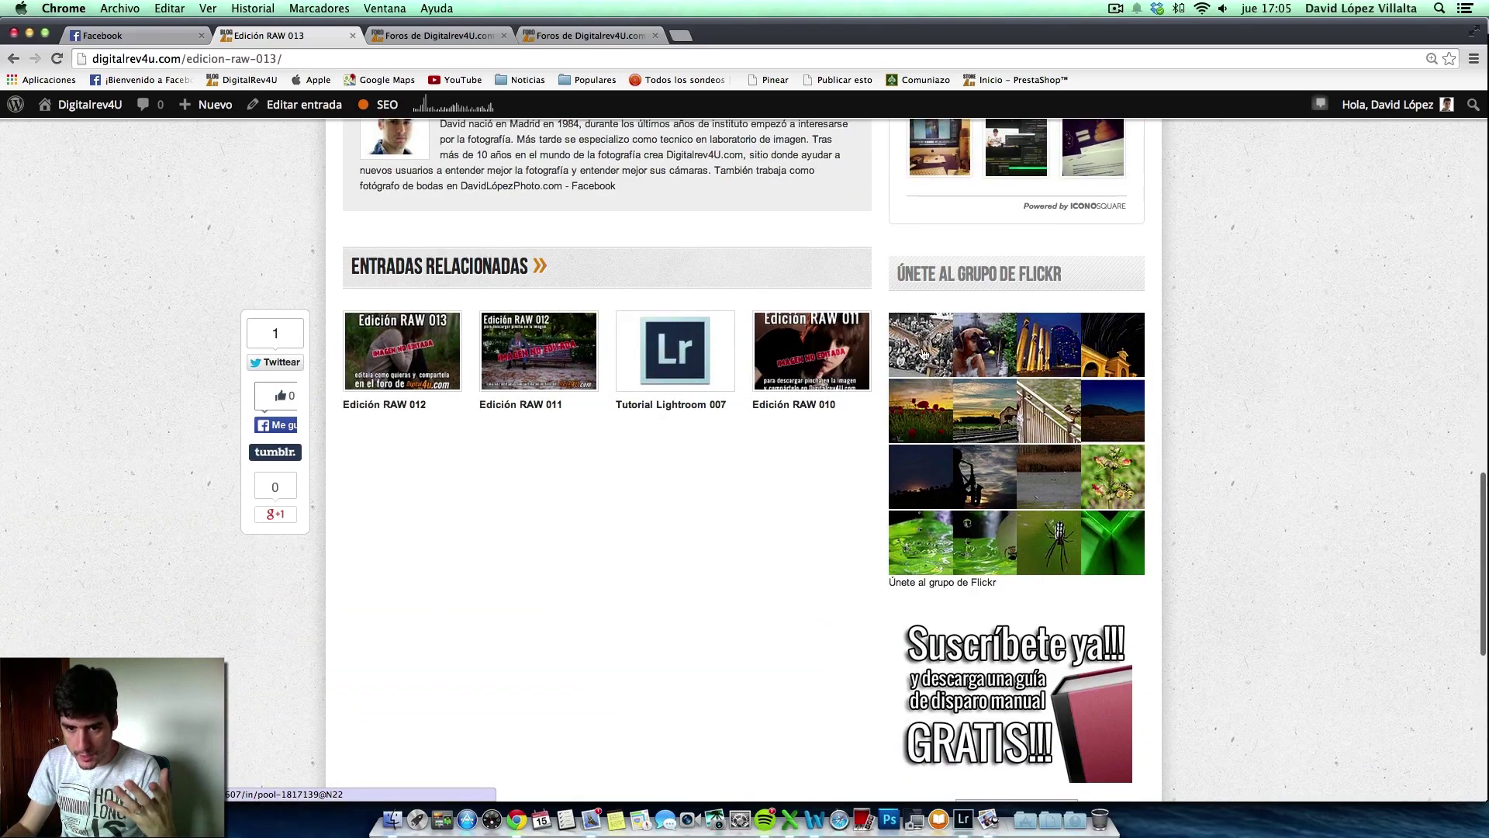
pyautogui.click(1001, 532)
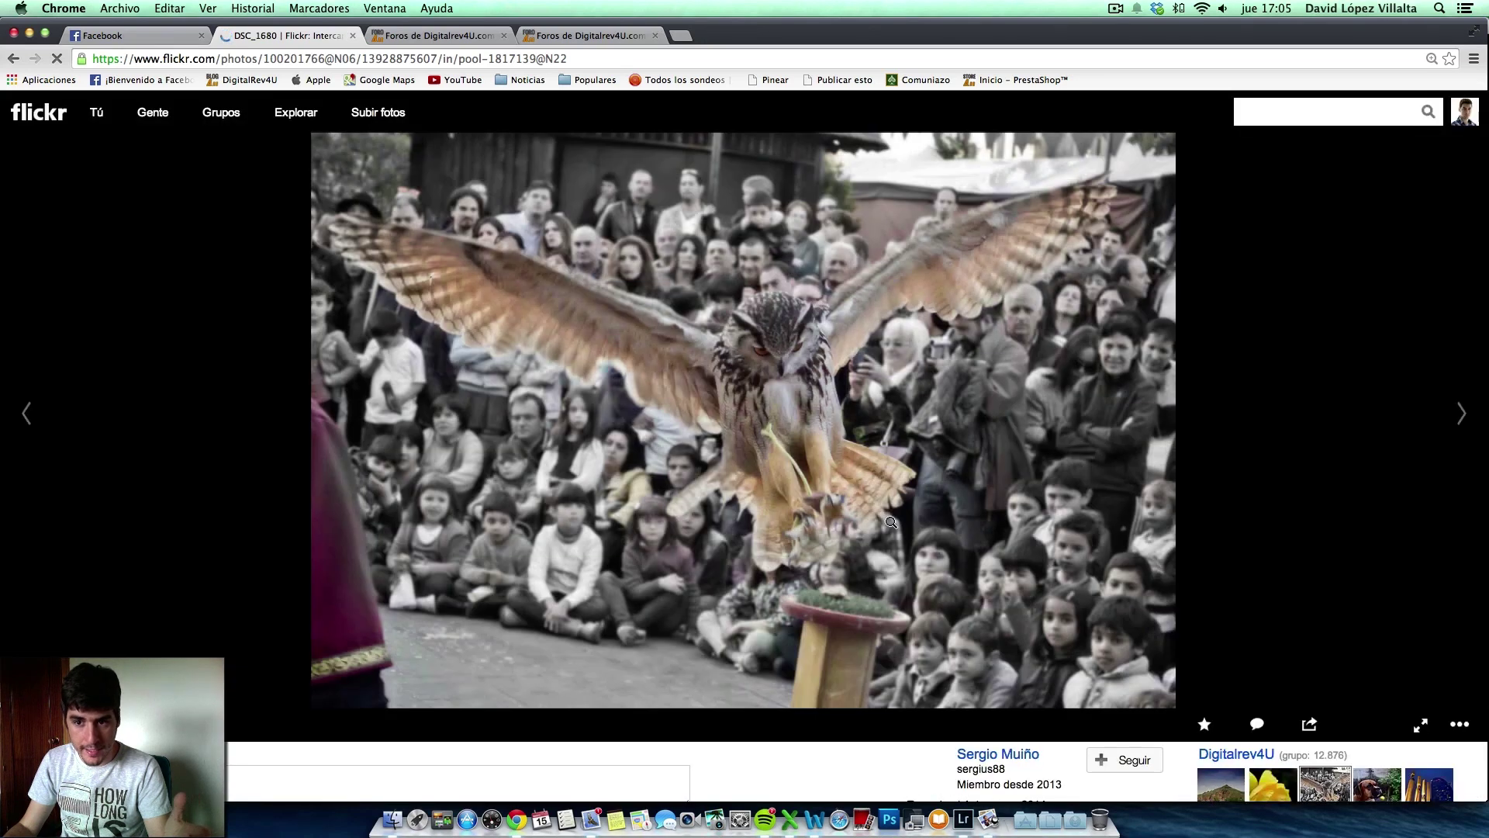
pyautogui.scroll(-1, 1321, 525)
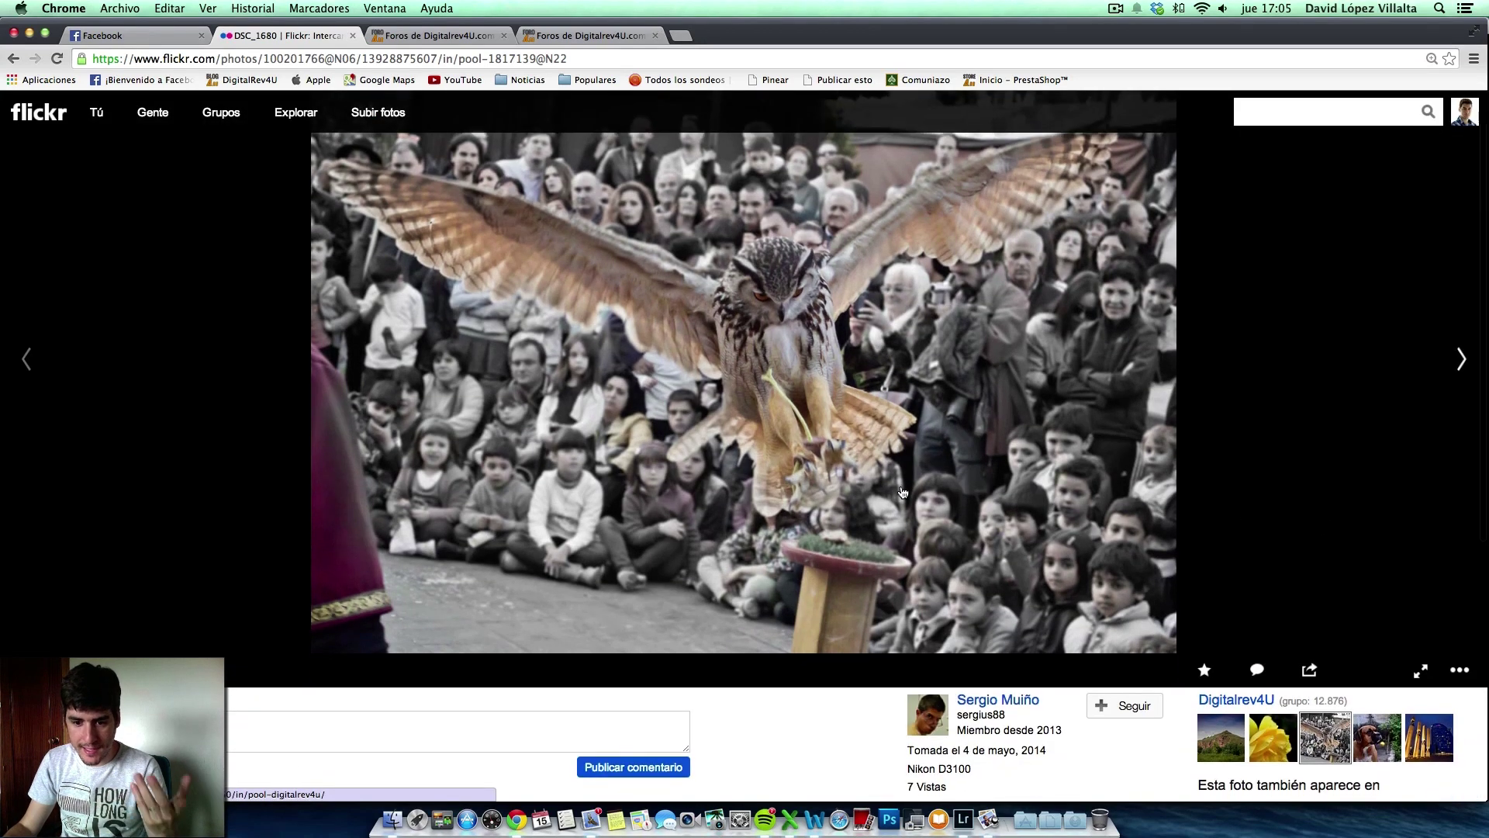
# - Get the owl photo's BBCode sharing code at size Mediano 800 (800 x 534) and copy it
pyautogui.click(1310, 669)
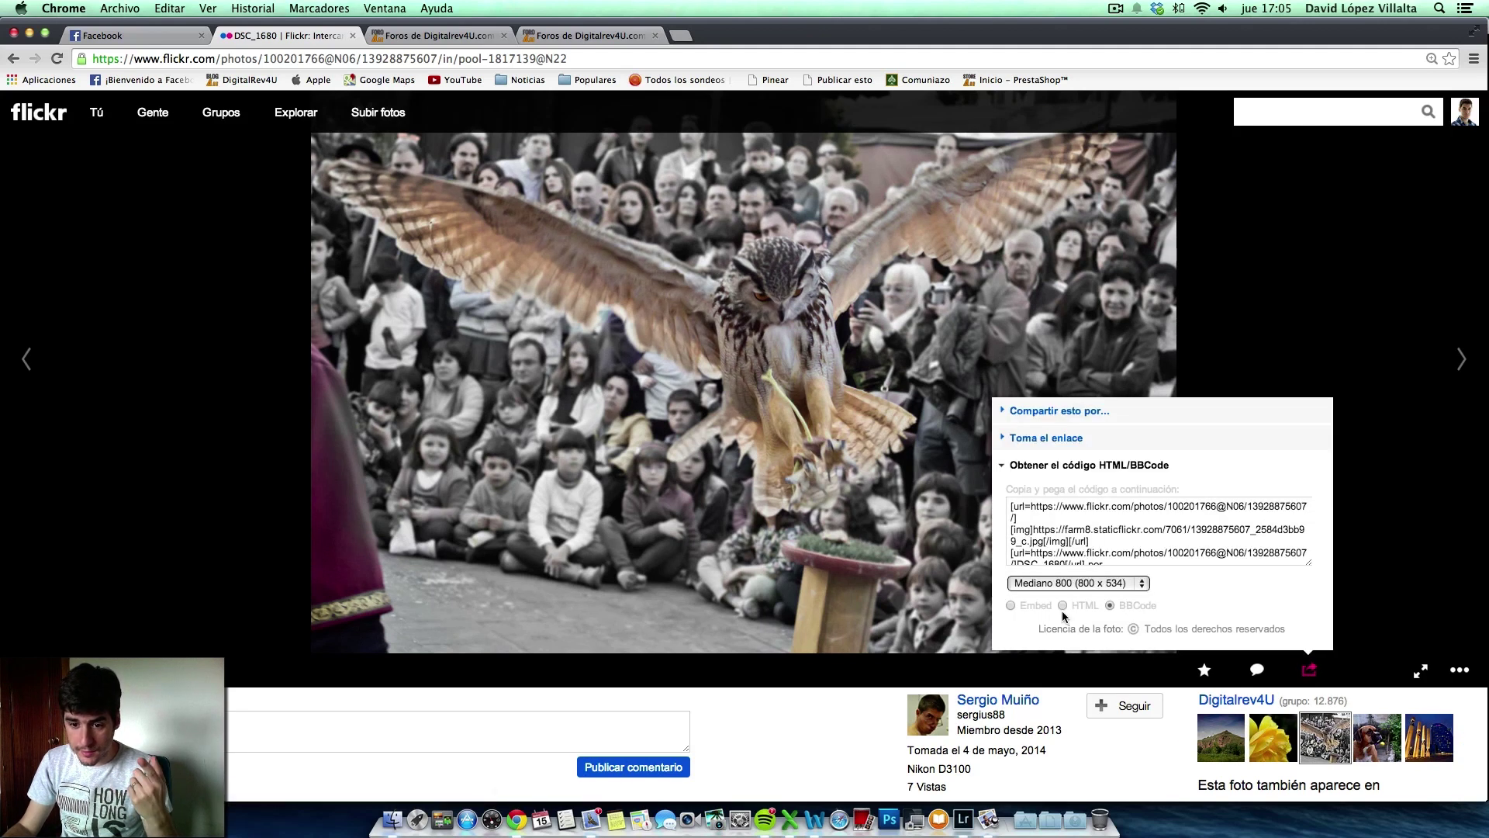
pyautogui.click(1134, 589)
pyautogui.click(1133, 589)
pyautogui.scroll(1, 1120, 572)
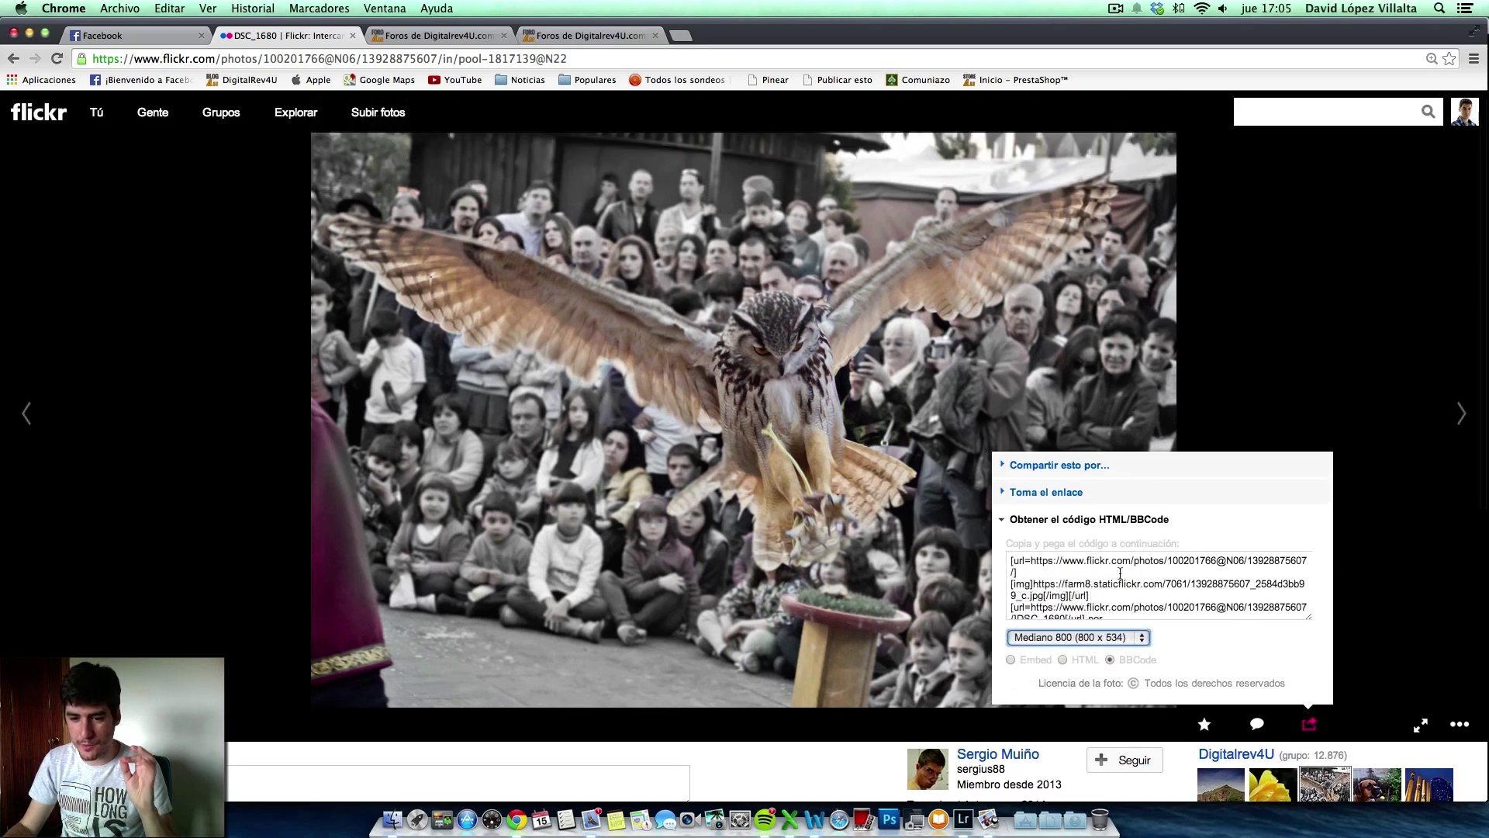
pyautogui.click(1120, 572)
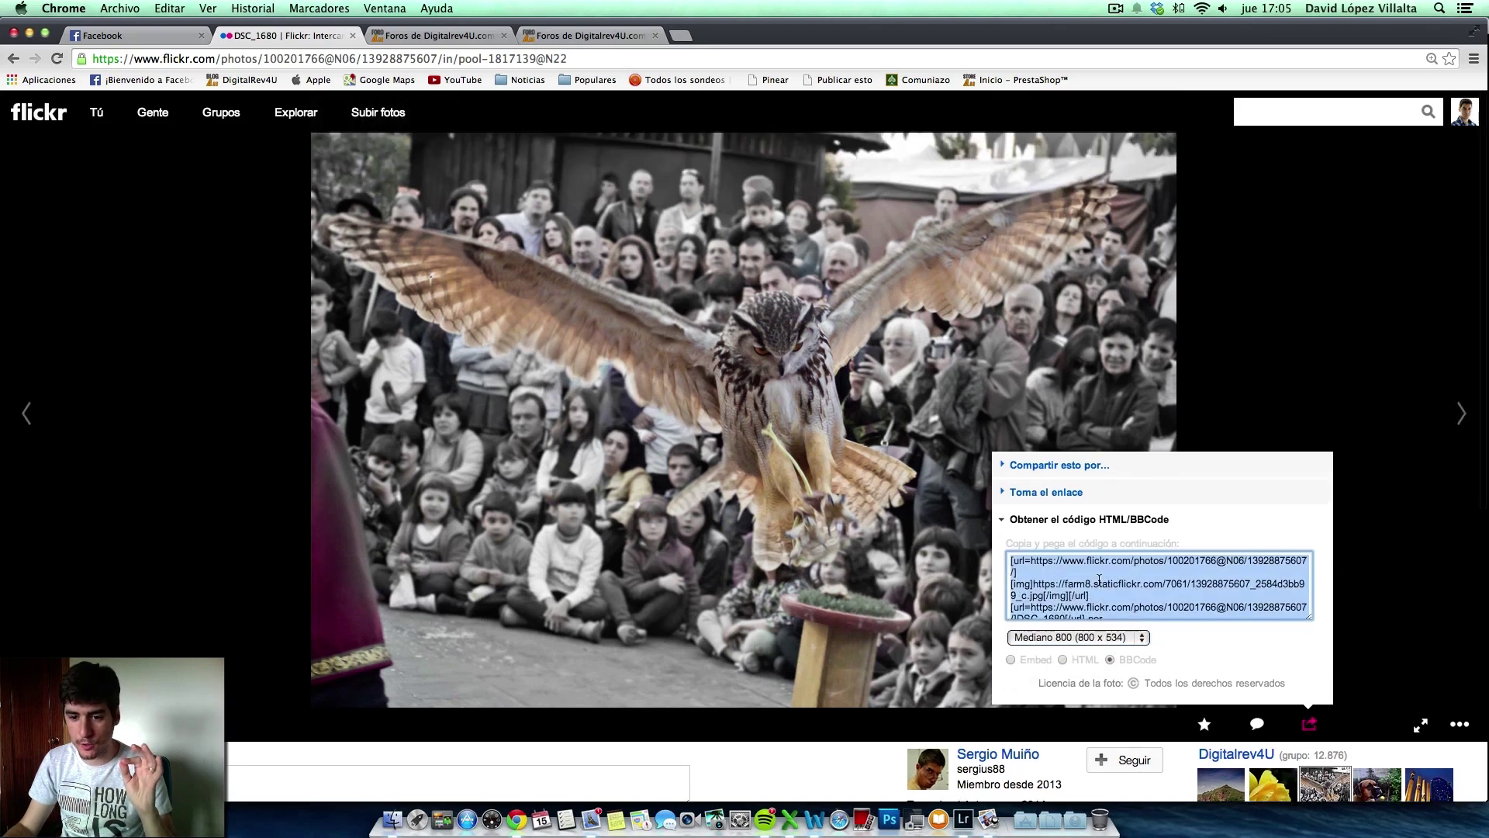
# - Post a reply containing the owl photo's BBCode in the Edición RAW 014 topic and view the published message
pyautogui.click(571, 40)
pyautogui.scroll(-5, 631, 650)
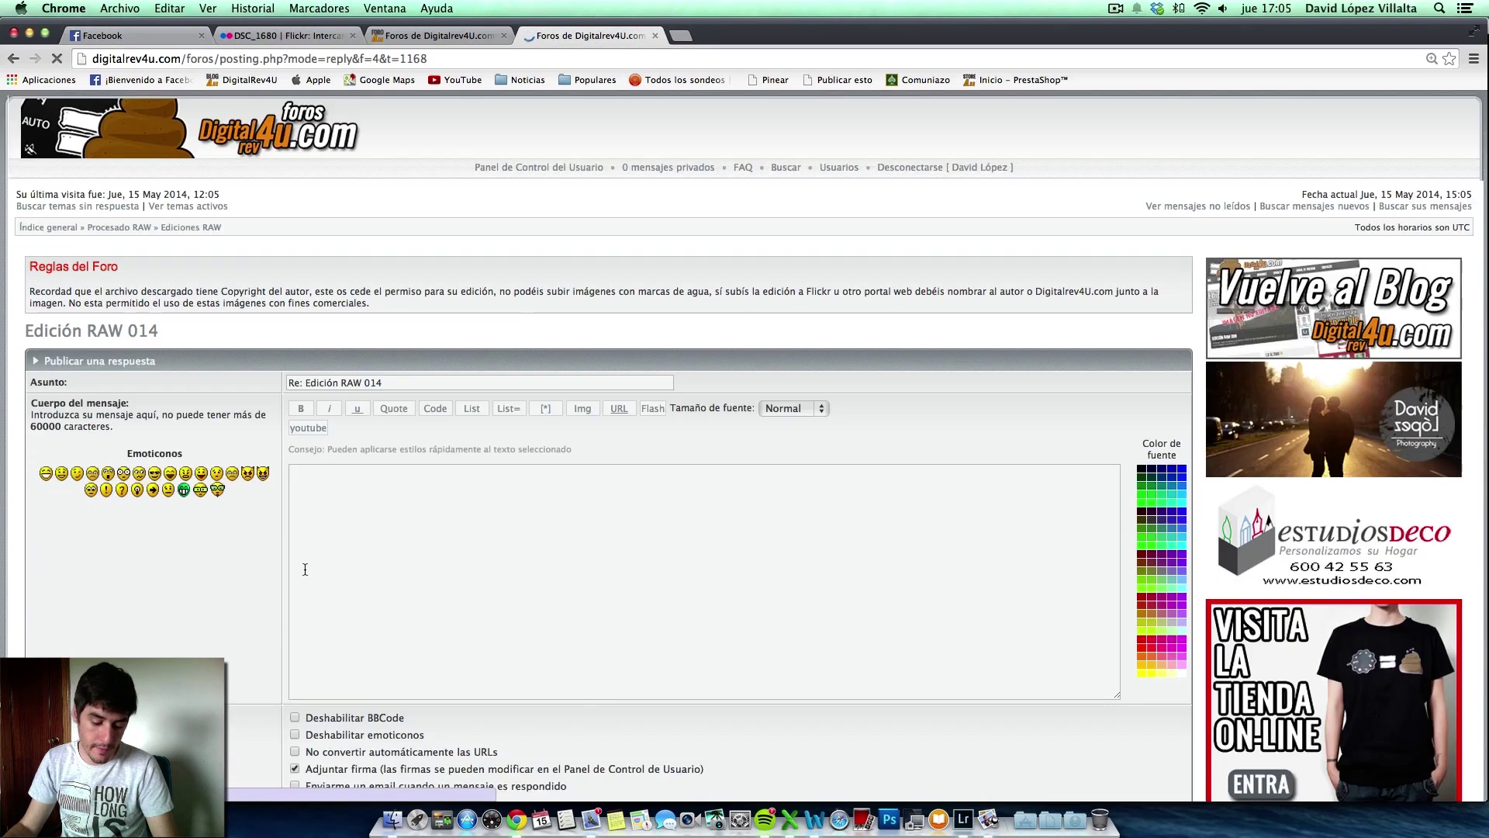
pyautogui.click(419, 509)
pyautogui.press('super+v')
pyautogui.scroll(-3, 587, 613)
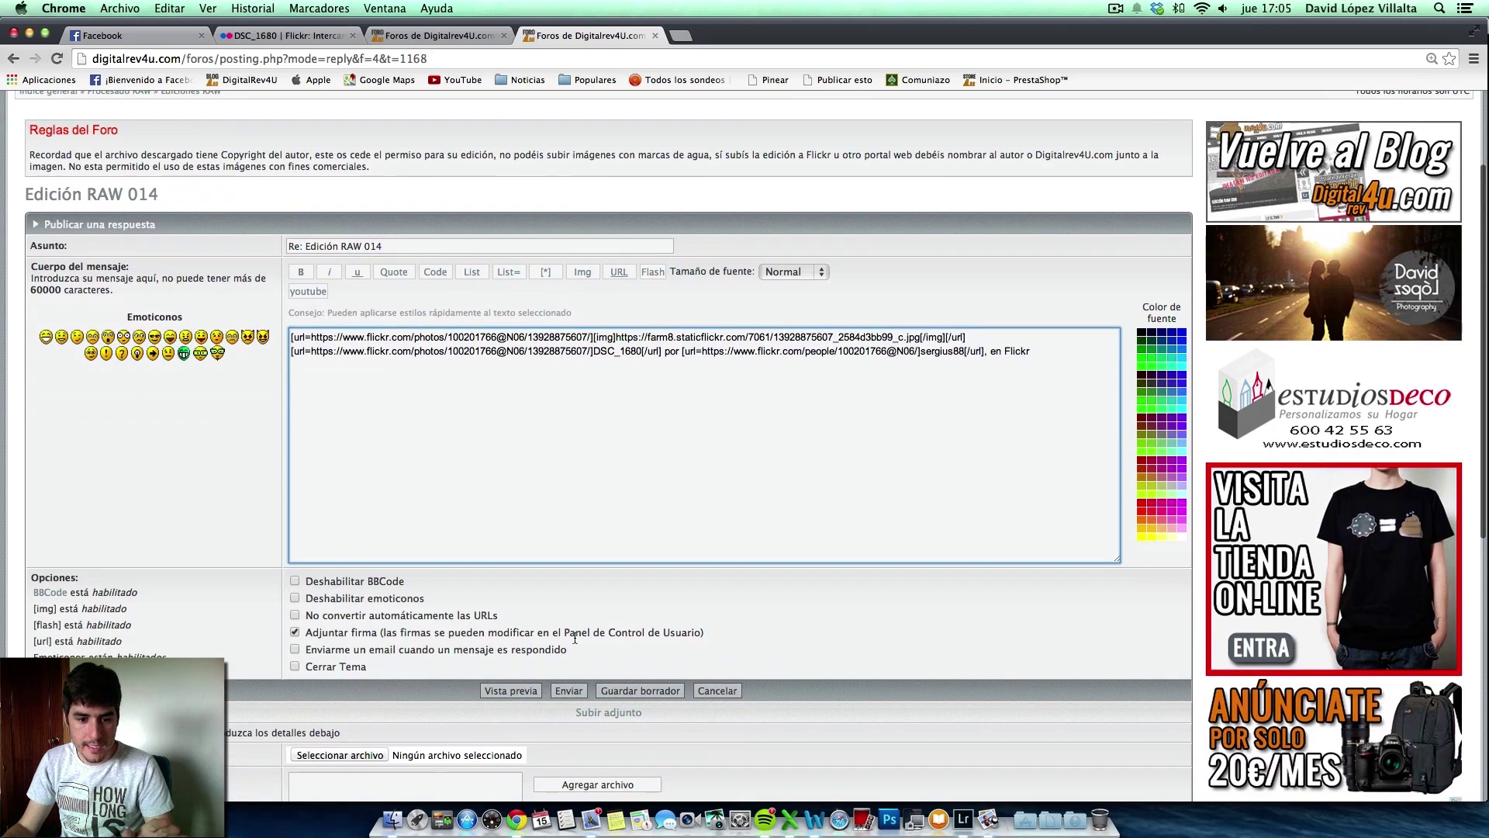
pyautogui.click(568, 690)
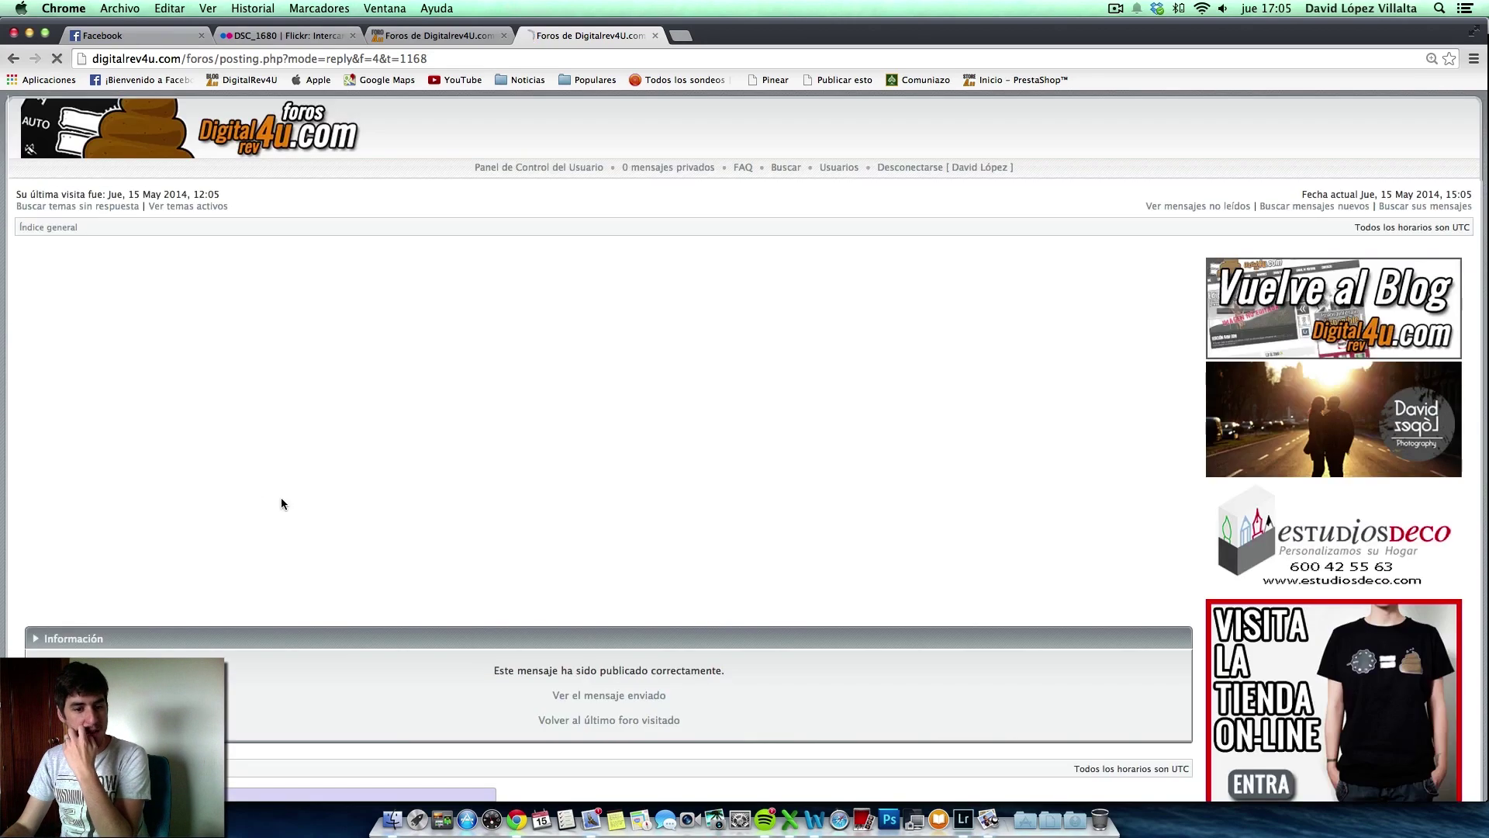
pyautogui.click(628, 690)
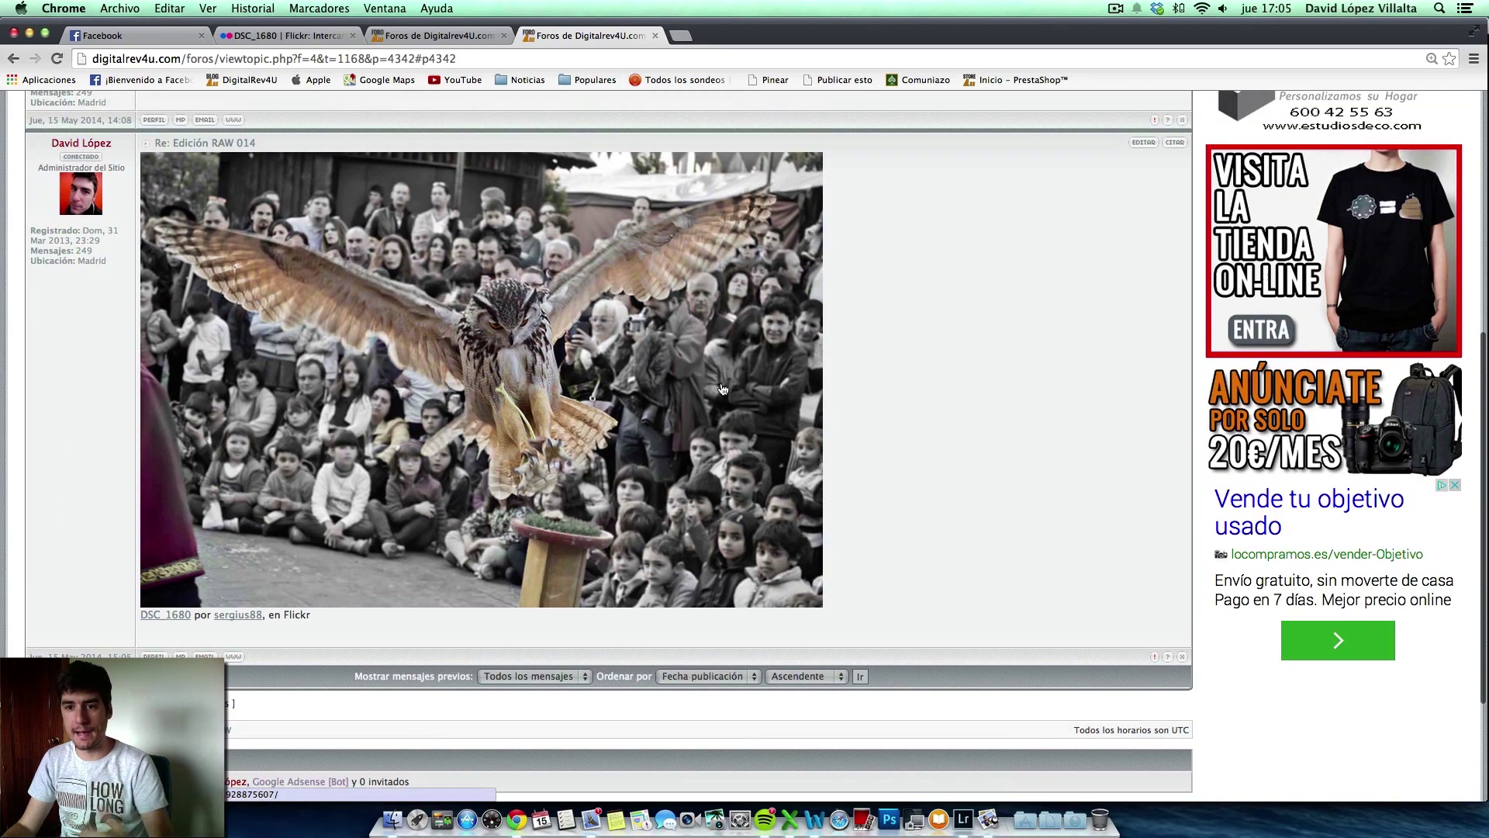
# - Delete the reply with the owl photo from the Edición RAW 014 topic
pyautogui.click(1182, 656)
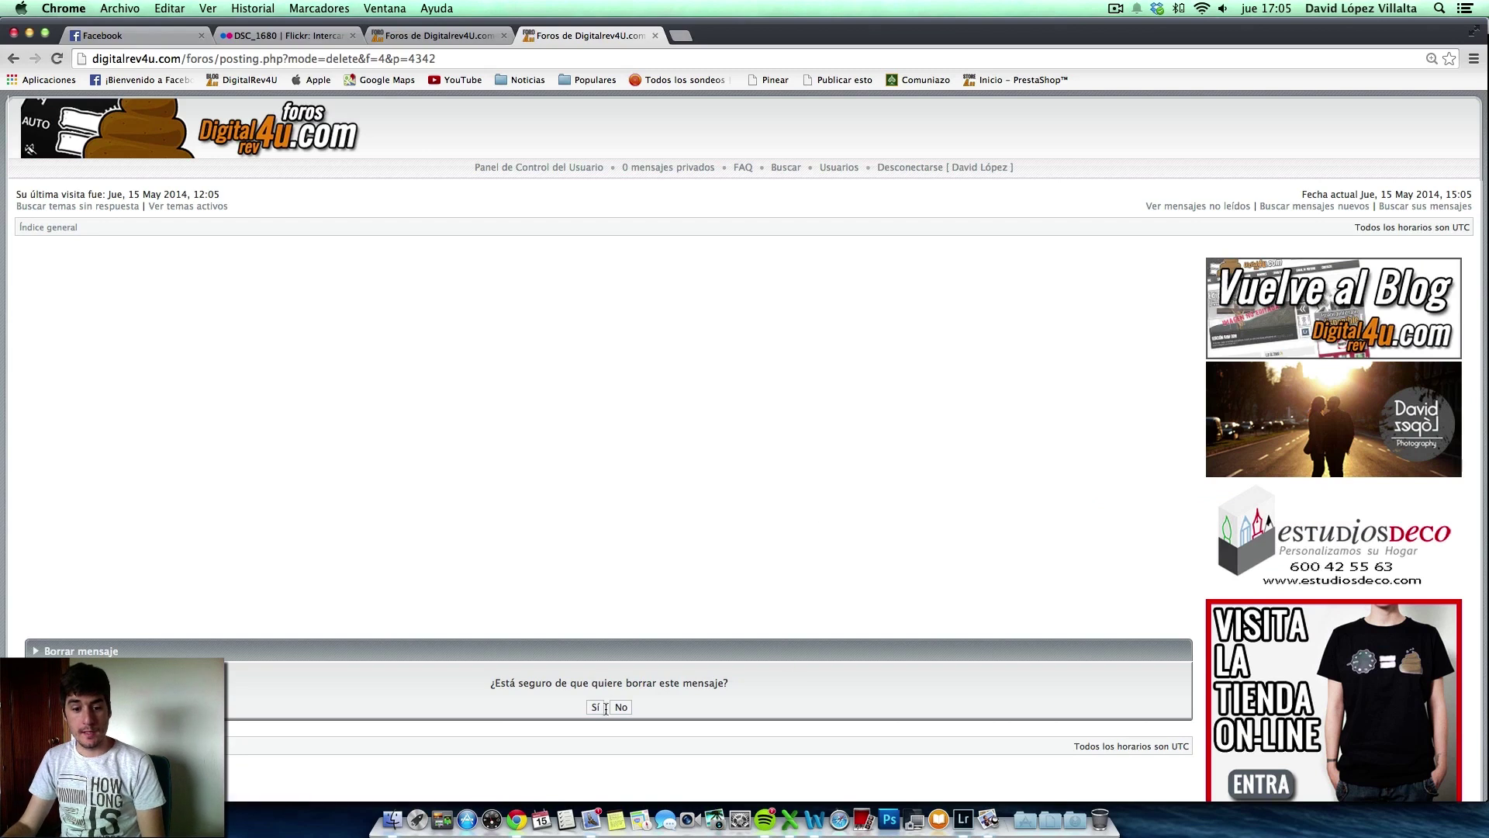
pyautogui.click(595, 707)
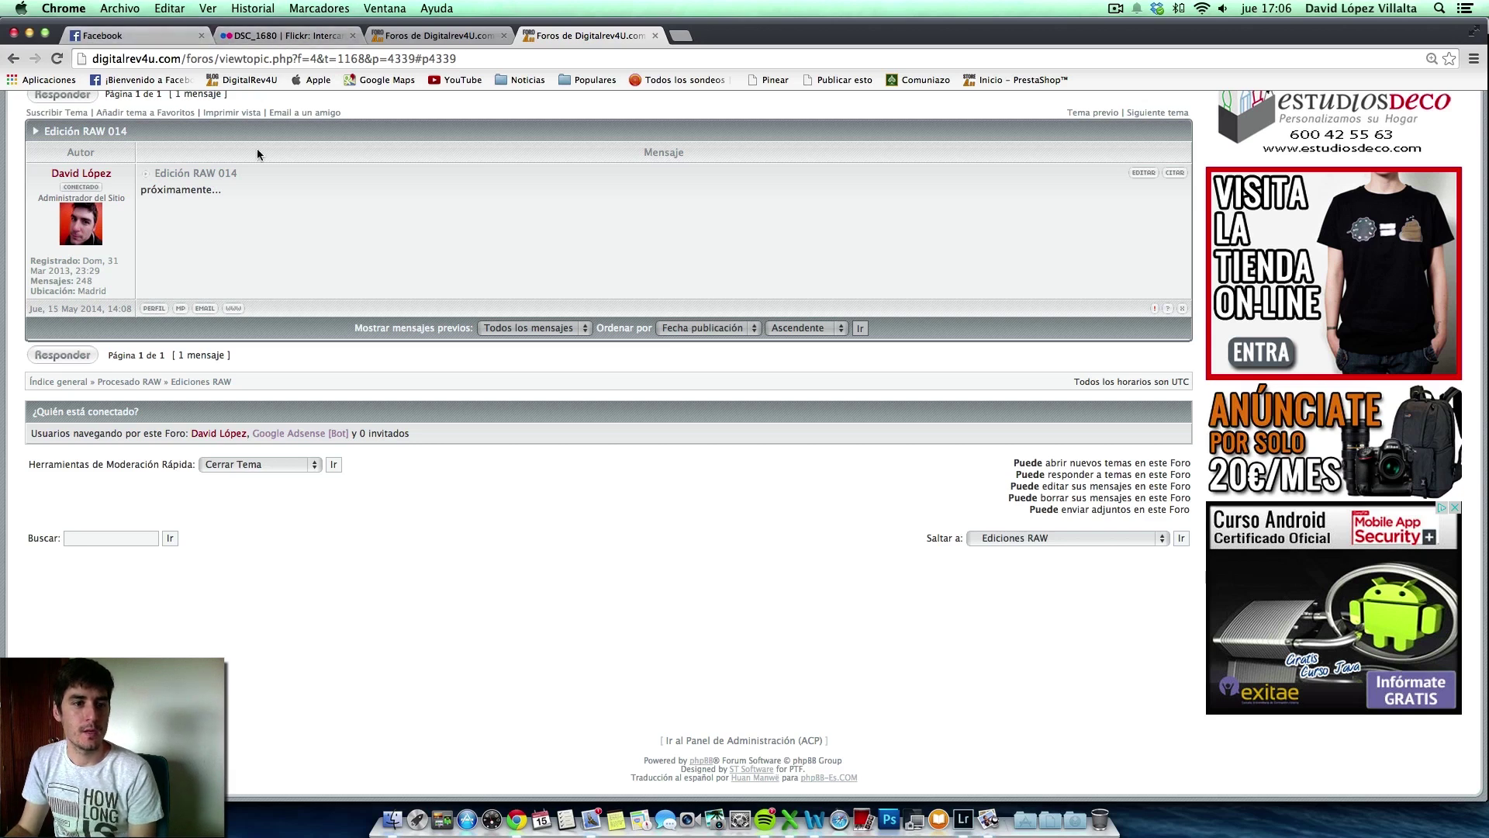
pyautogui.scroll(10, 266, 165)
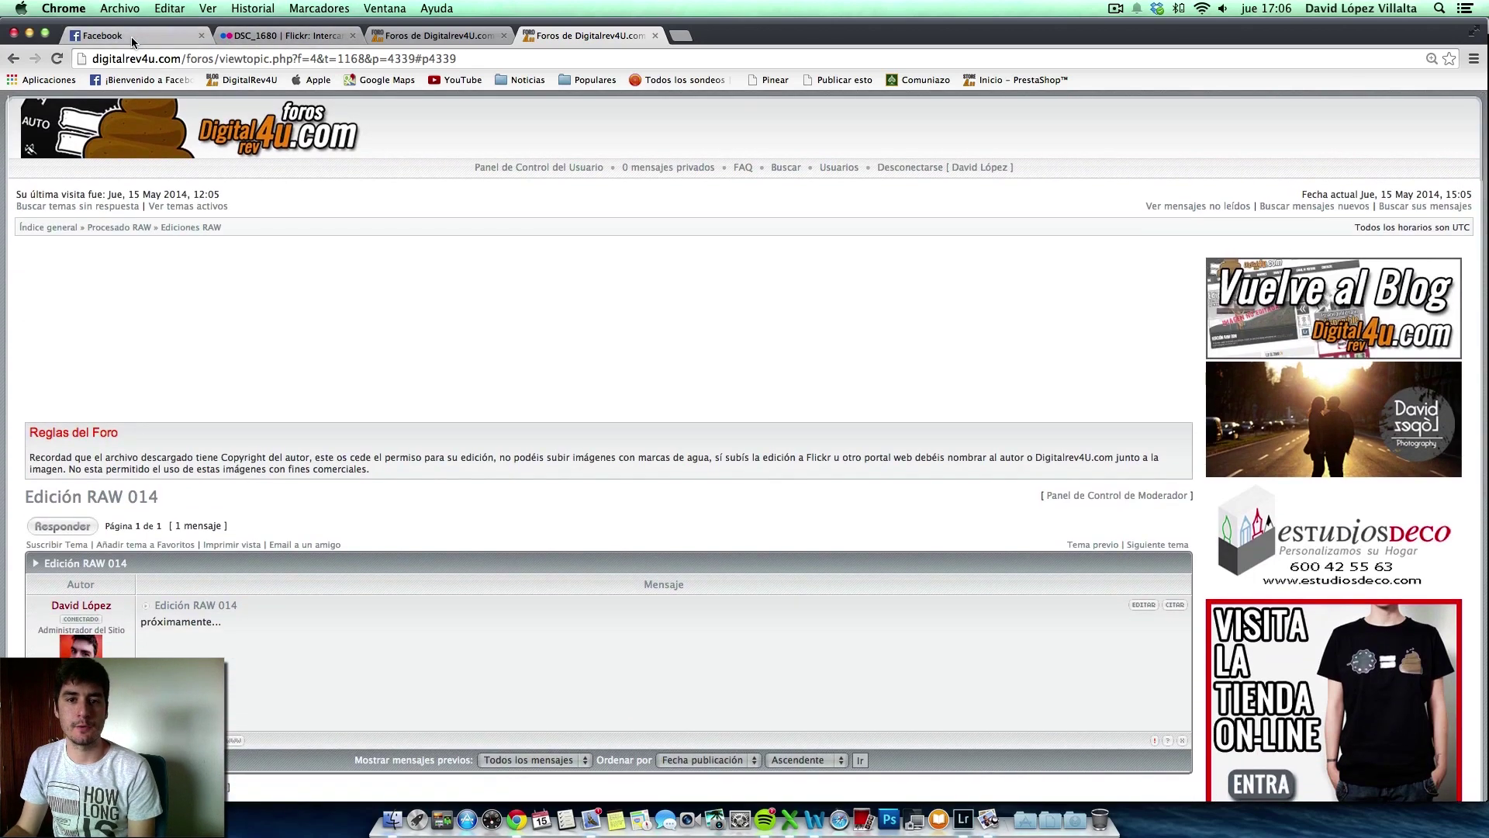